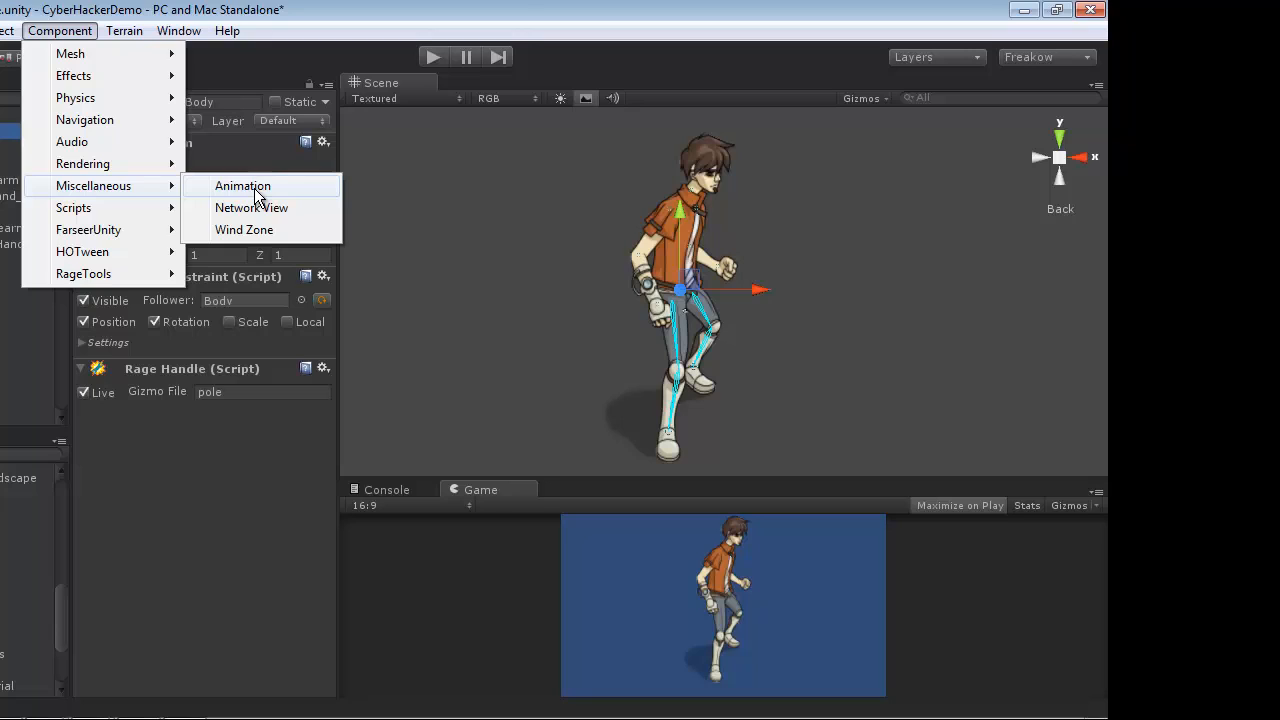
# Step: Add an Animation component to ControllerBody and expand its Animations list
pyautogui.click(255, 188)
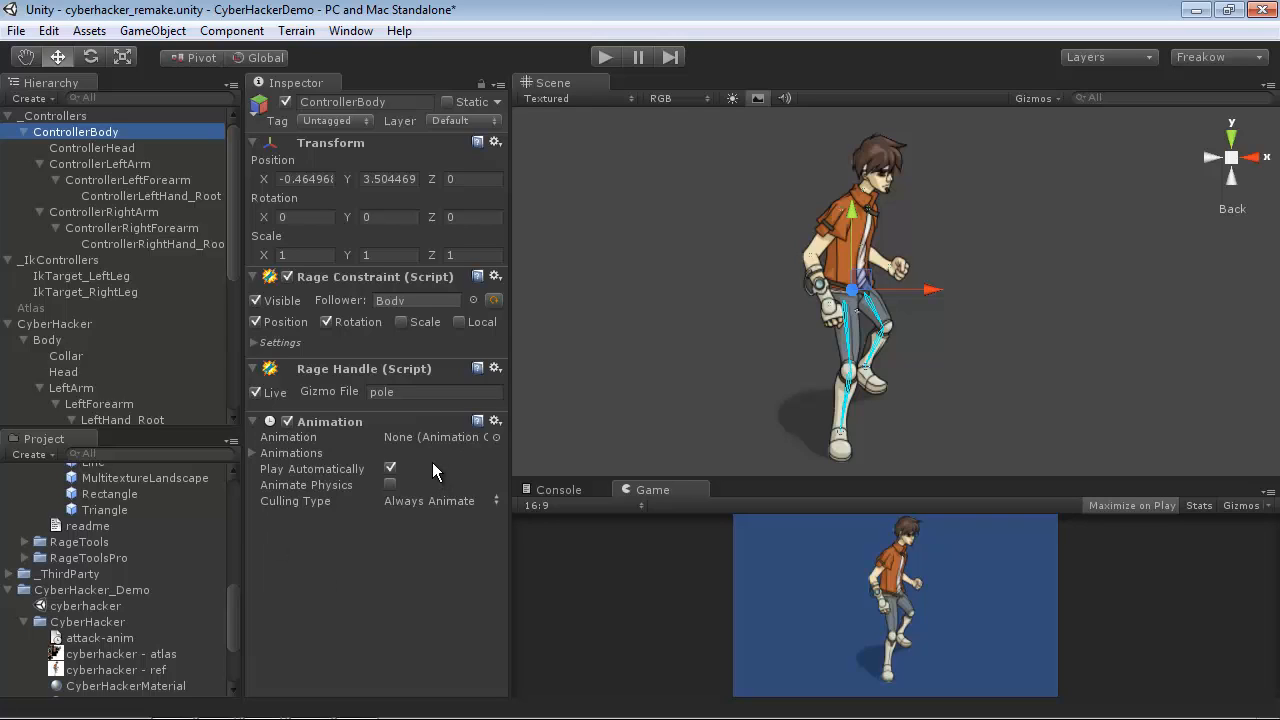
pyautogui.click(252, 453)
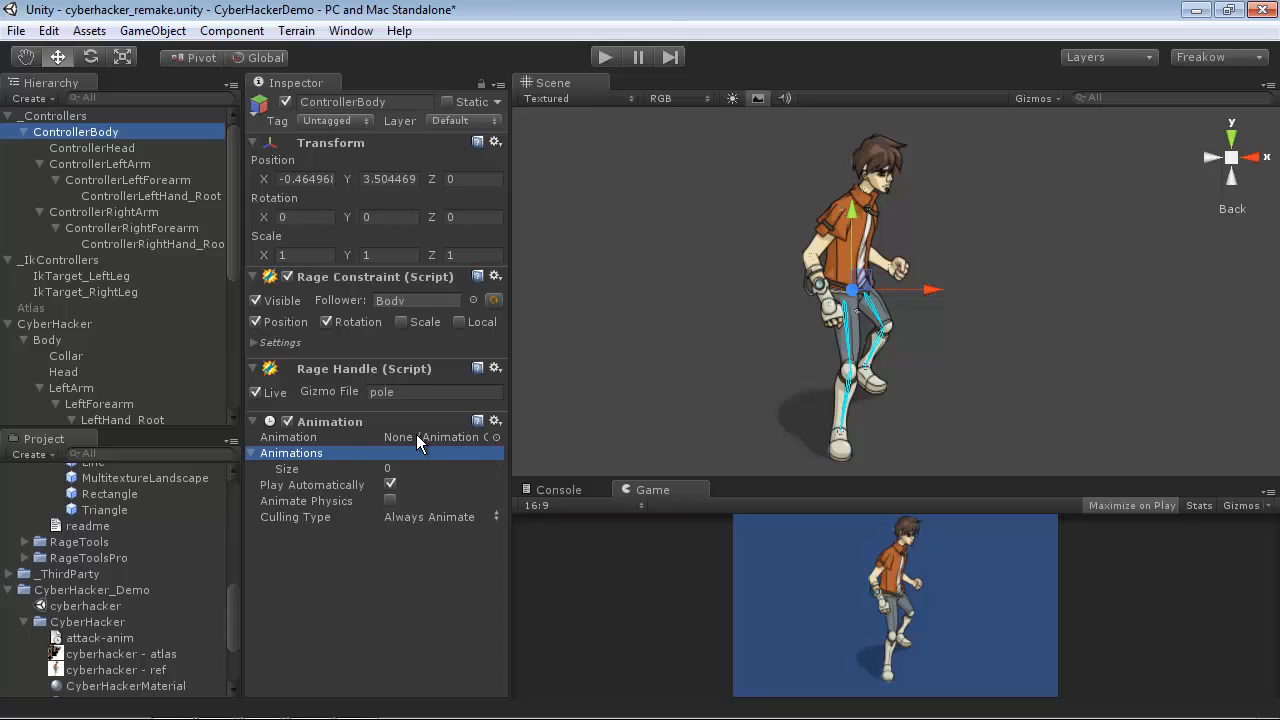
# Step: Open the Animation window and dock it alongside the Console and Game views
pyautogui.click(351, 30)
pyautogui.click(410, 280)
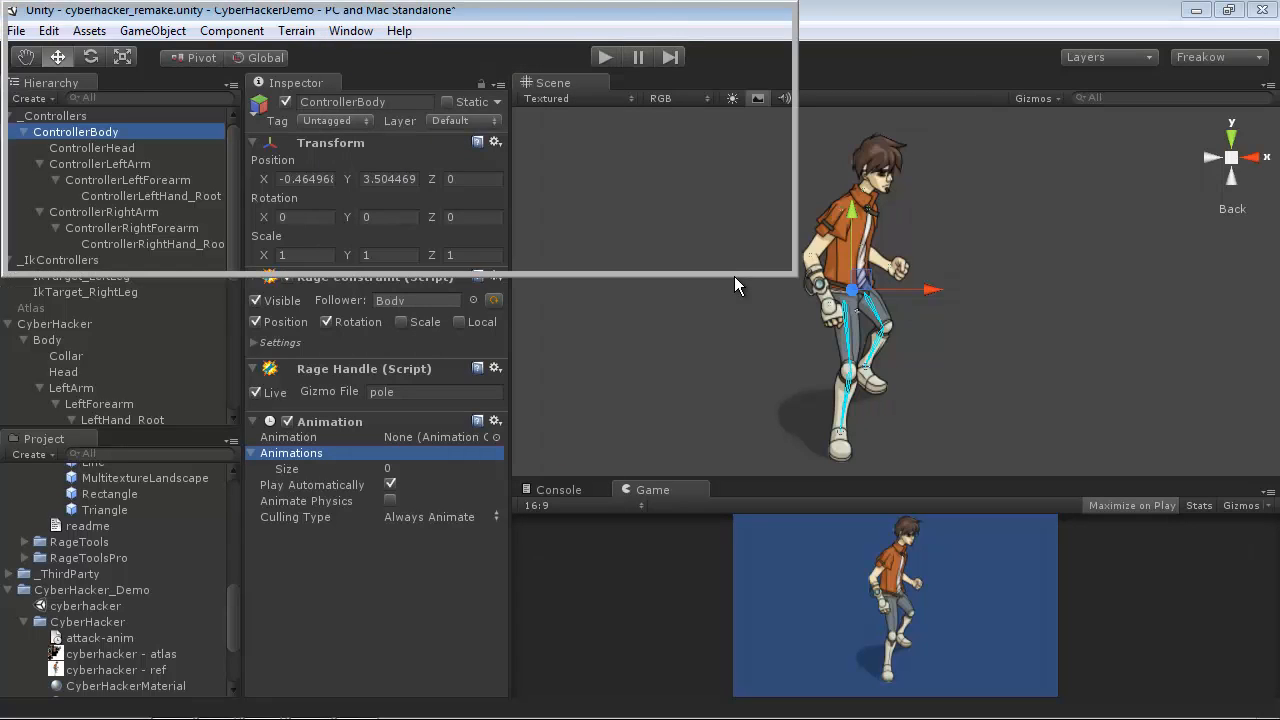
pyautogui.moveTo(72, 22); pyautogui.dragTo(770, 500)
pyautogui.moveTo(757, 590); pyautogui.dragTo(758, 562)
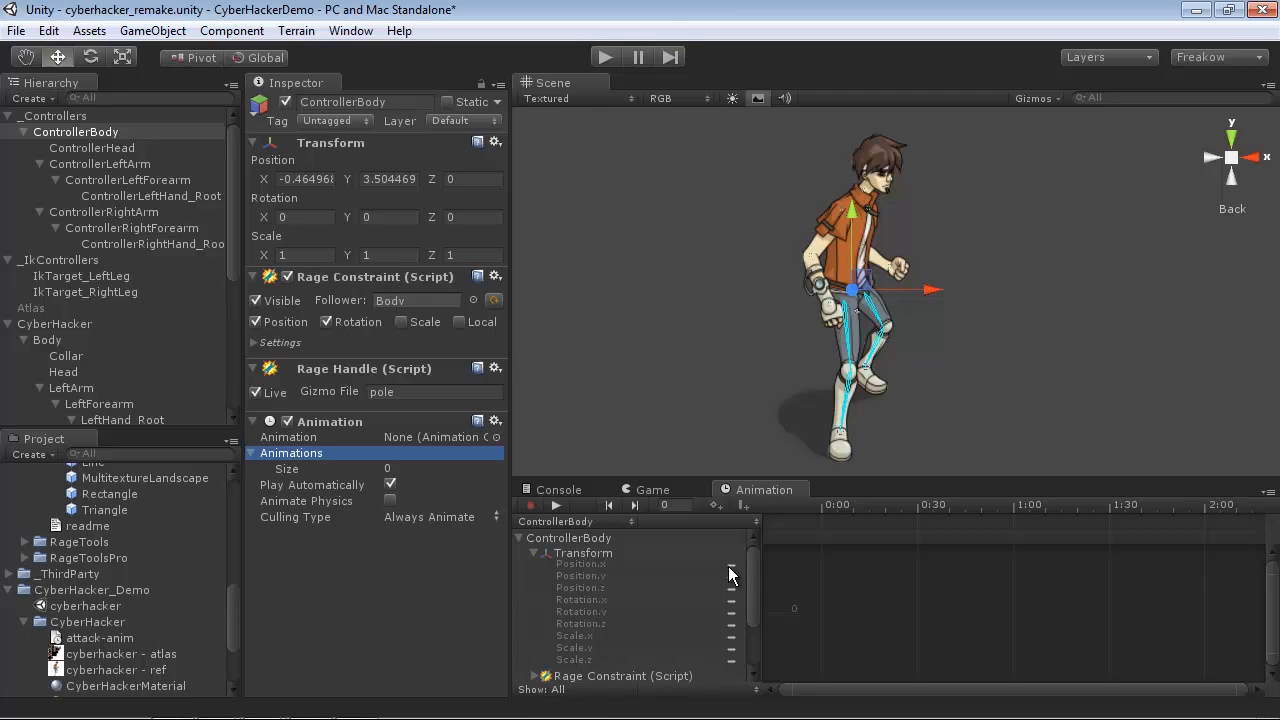
# Step: Create a new animation clip for ControllerBody named cyberhacker_base, saved in the CyberHacker_Demo folder
pyautogui.click(690, 521)
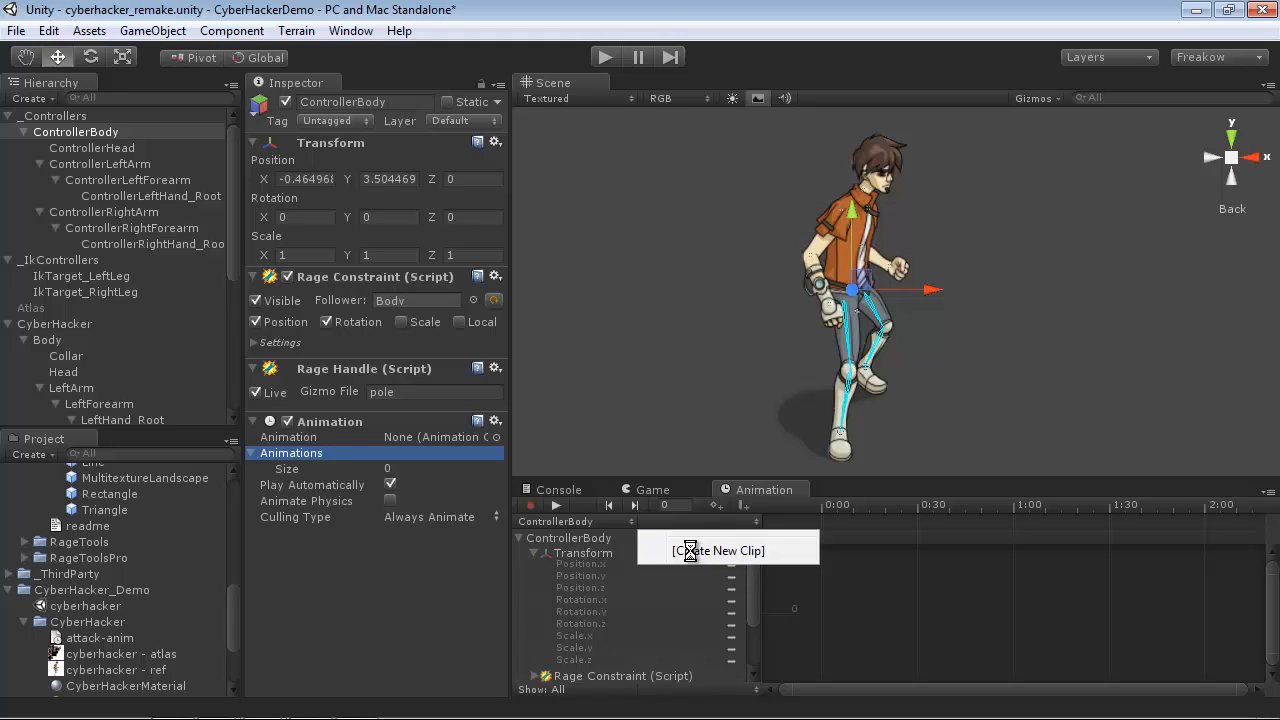
pyautogui.click(690, 550)
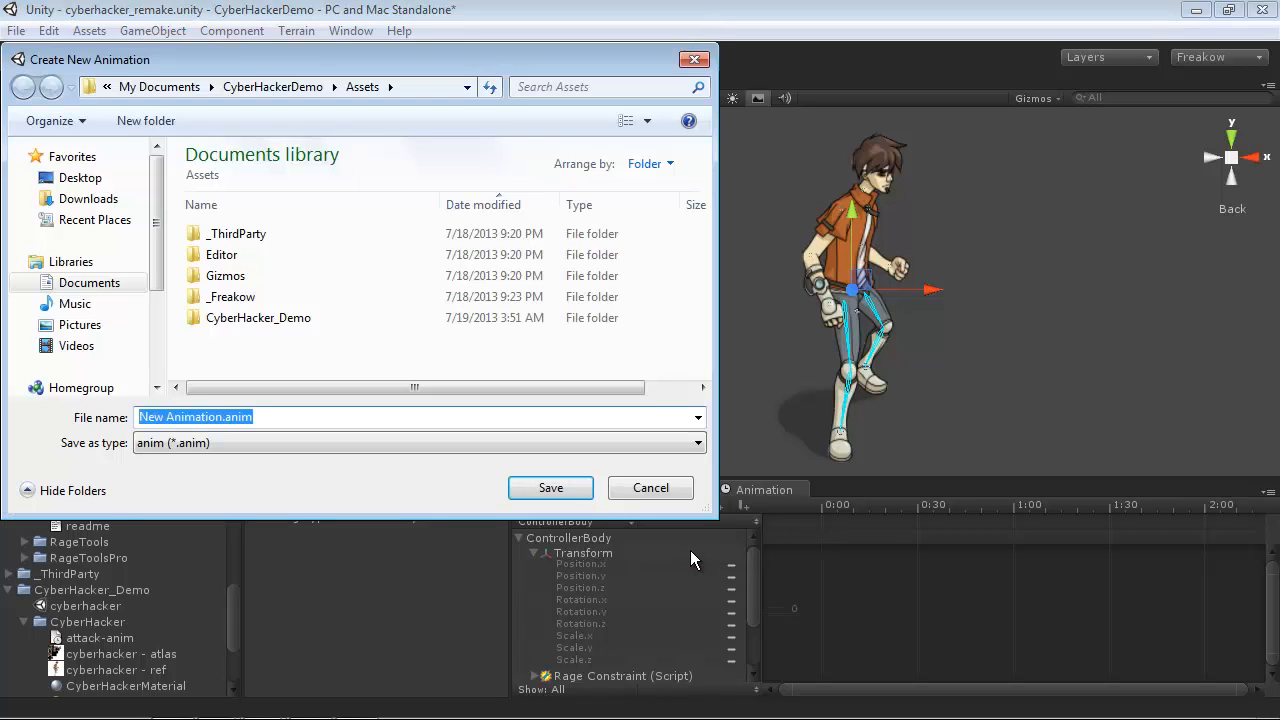
pyautogui.doubleClick(257, 317)
pyautogui.write('ctbe')
pyautogui.press('BackSpace')
pyautogui.press('BackSpace')
pyautogui.press('BackSpace')
pyautogui.write('yberha')
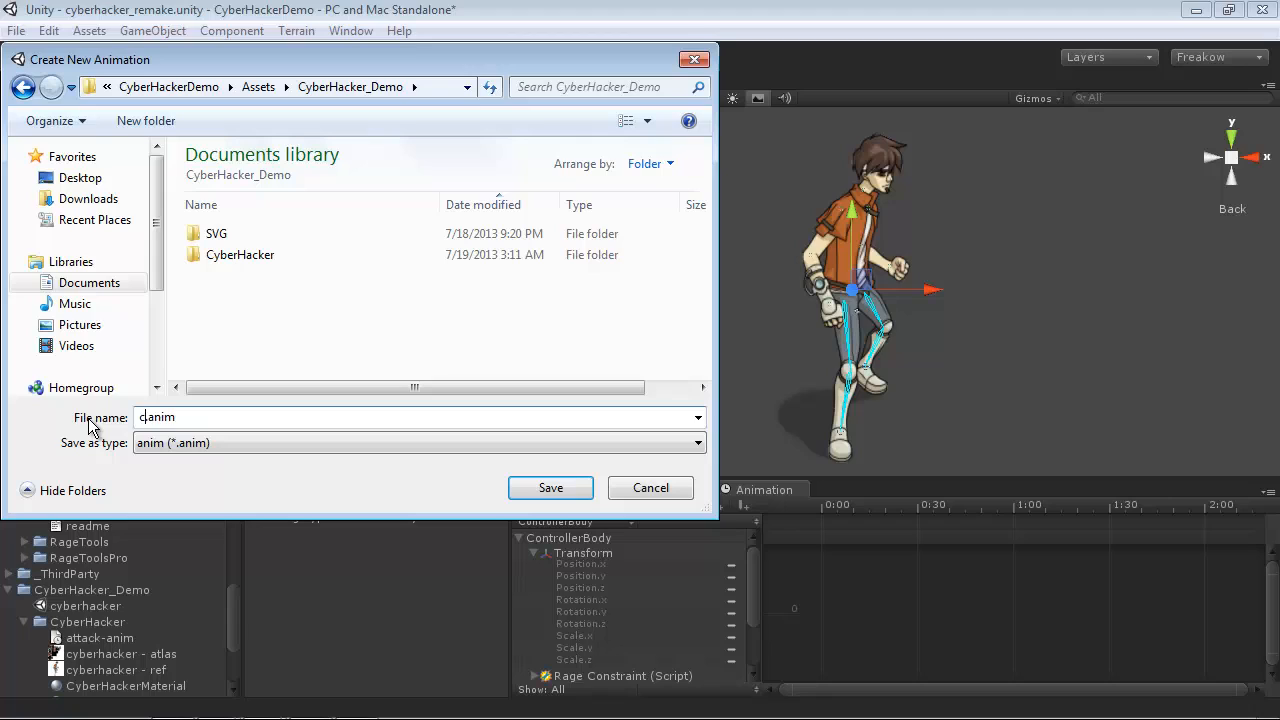
pyautogui.write('cker_base')
pyautogui.press('Return')
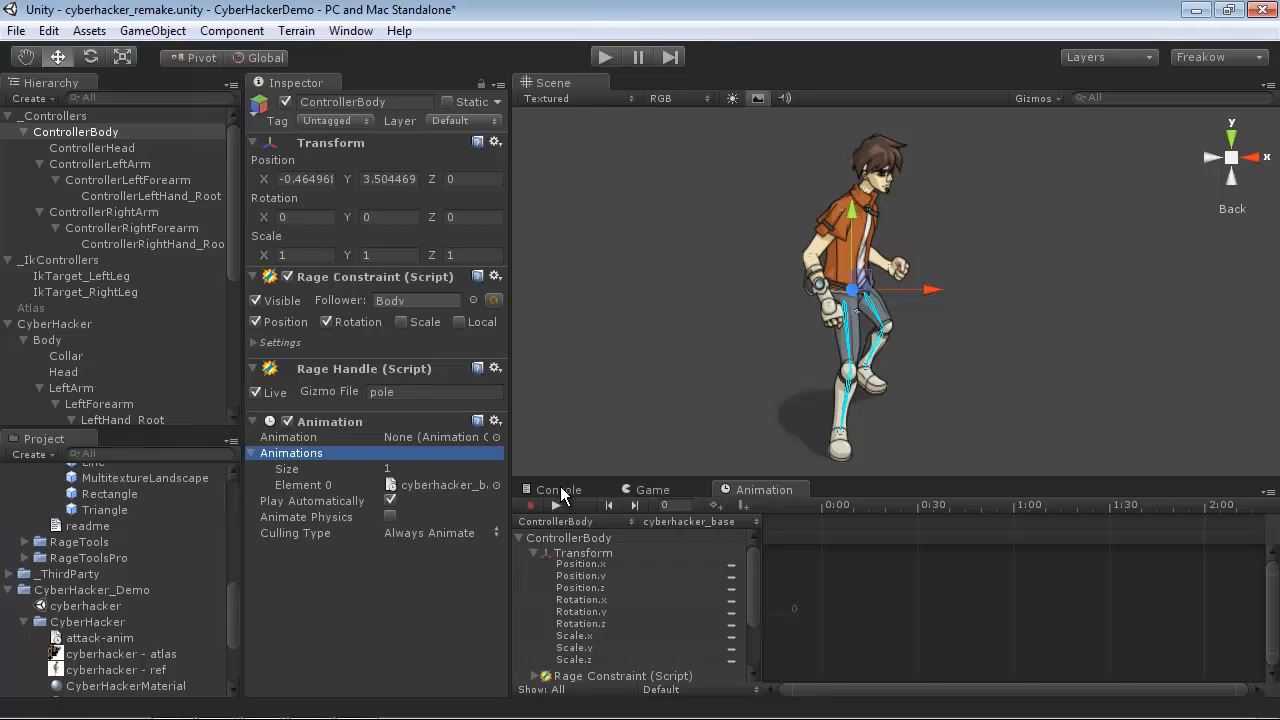
# Step: Add position and rotation curves for ControllerBody's Transform to the cyberhacker_base clip, then collapse the Transform properties
pyautogui.click(733, 564)
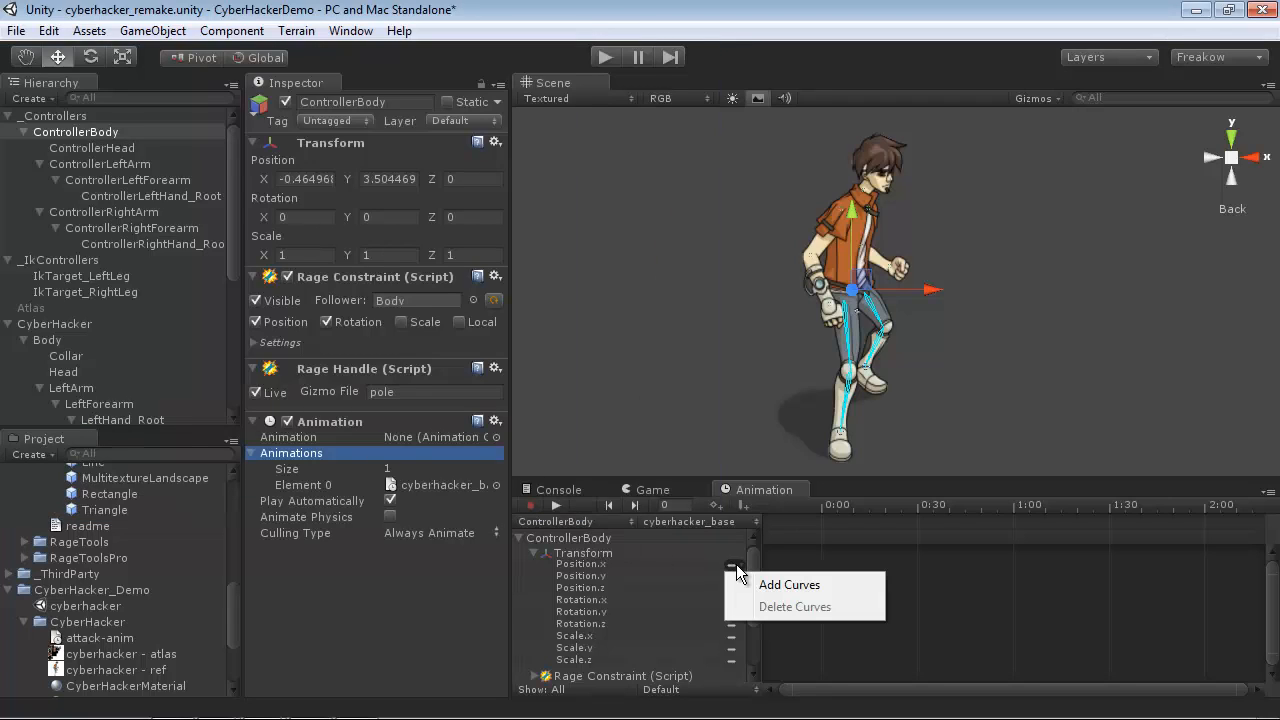
pyautogui.click(772, 586)
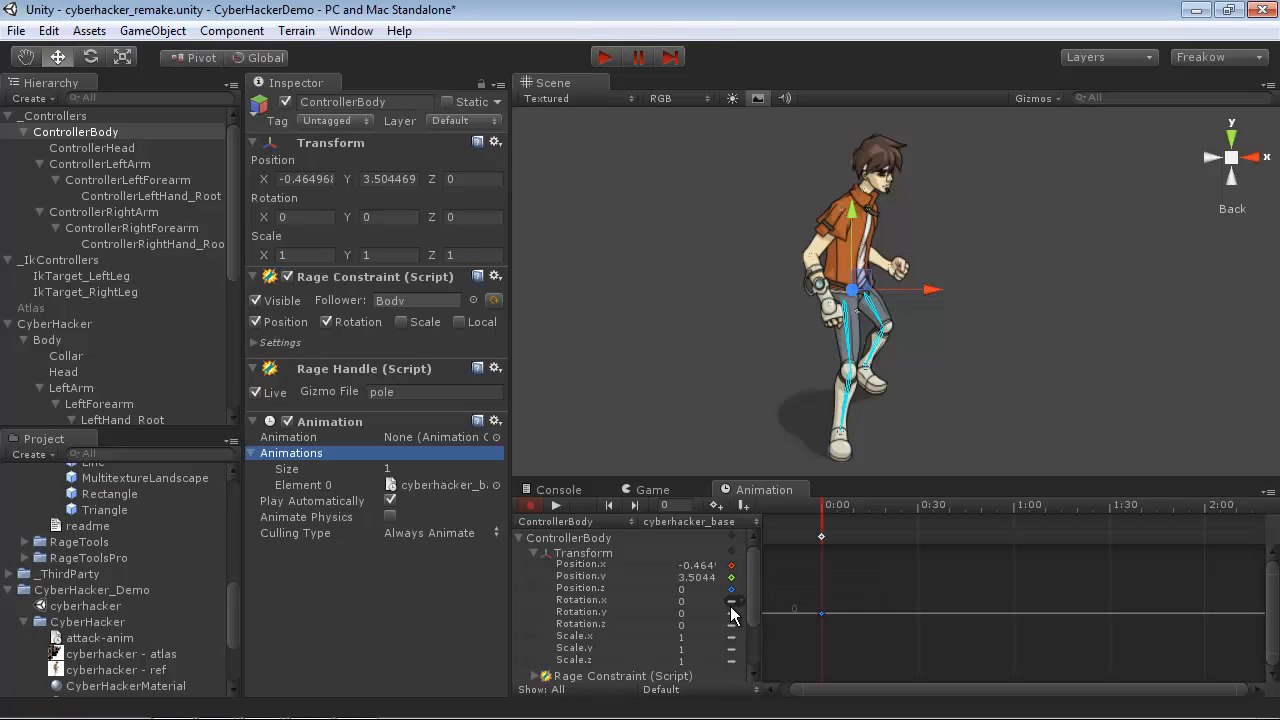
pyautogui.click(733, 613)
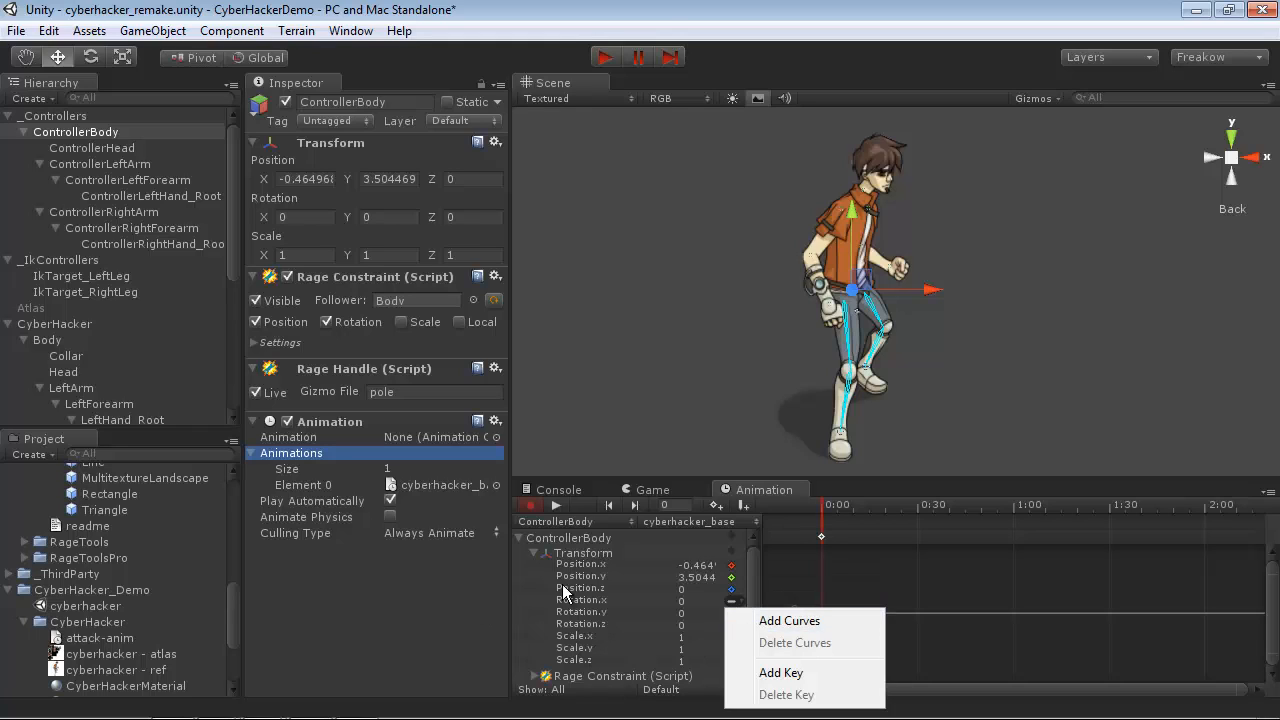
pyautogui.click(775, 620)
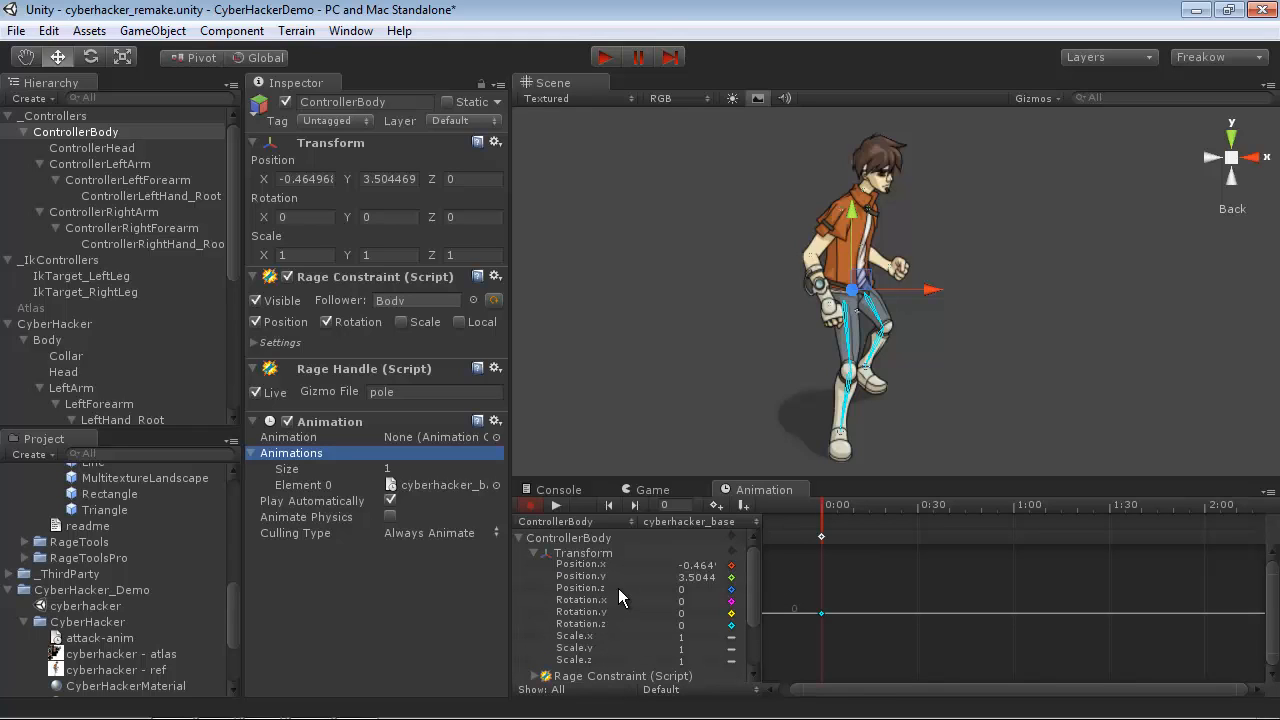
pyautogui.click(534, 553)
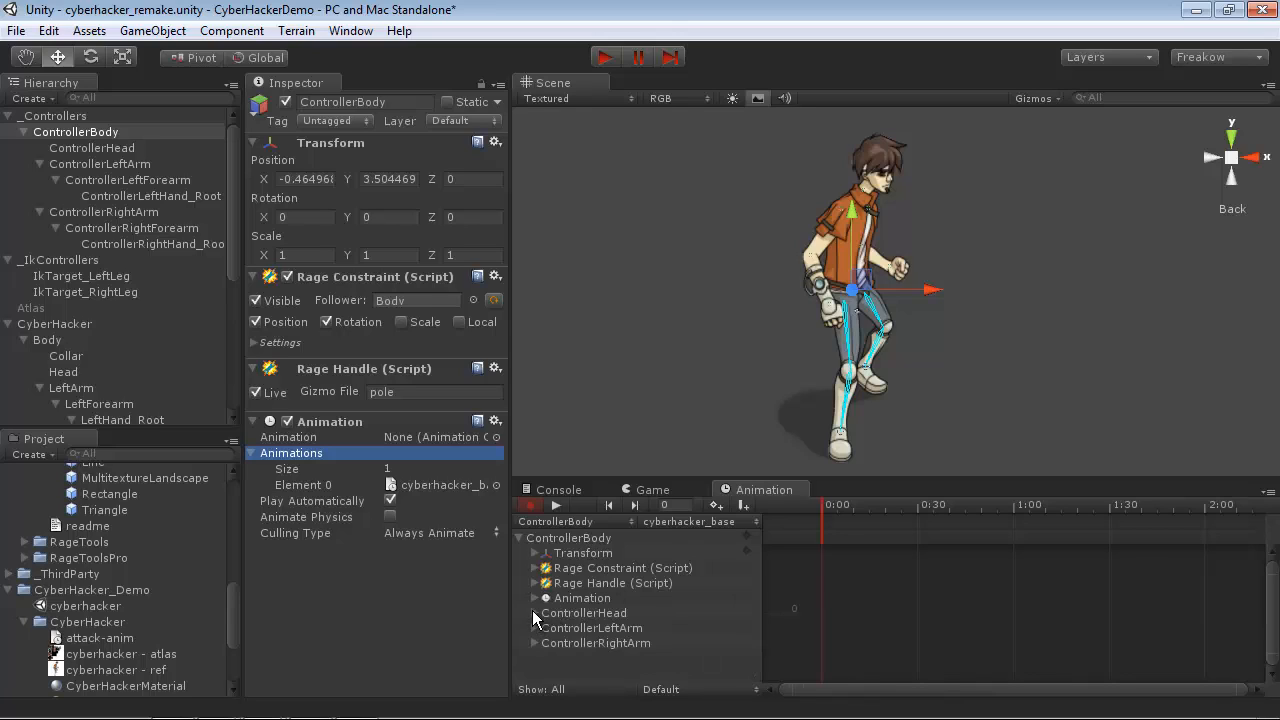
# Step: Add rotation curves for ControllerHead's Transform and collapse its property tree
pyautogui.click(533, 613)
pyautogui.scroll(-1, 545, 610)
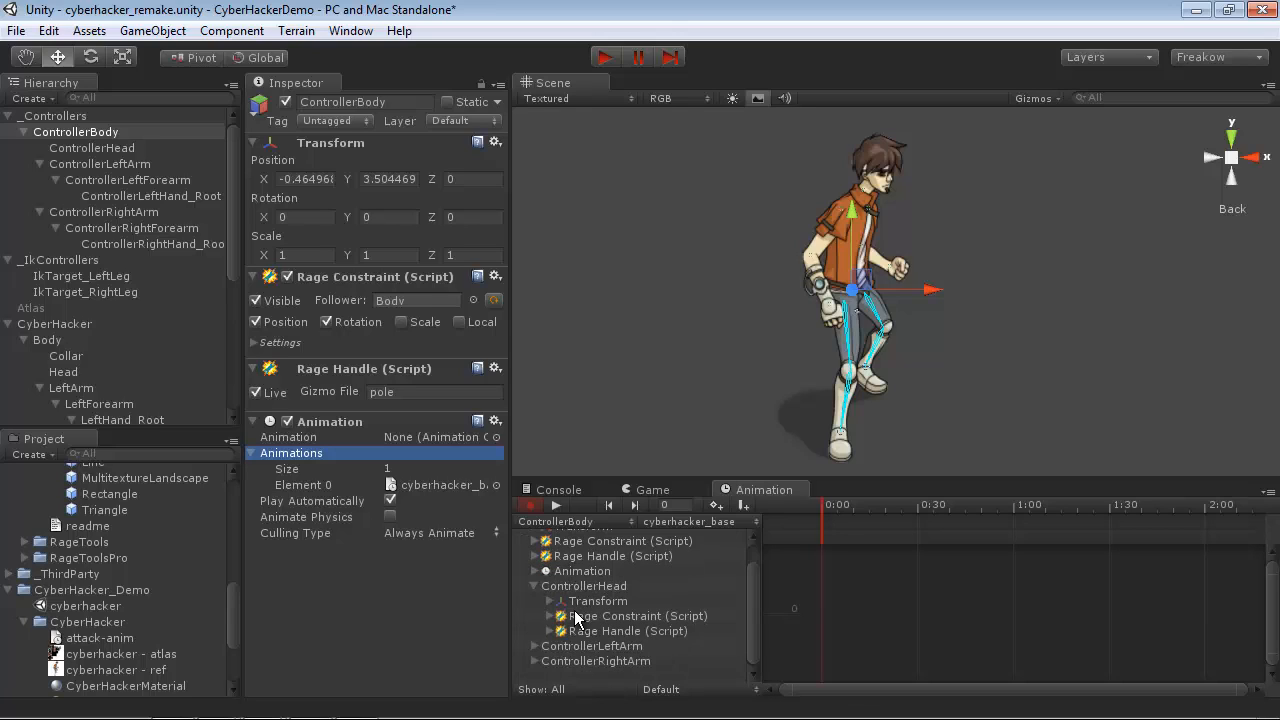
pyautogui.click(550, 602)
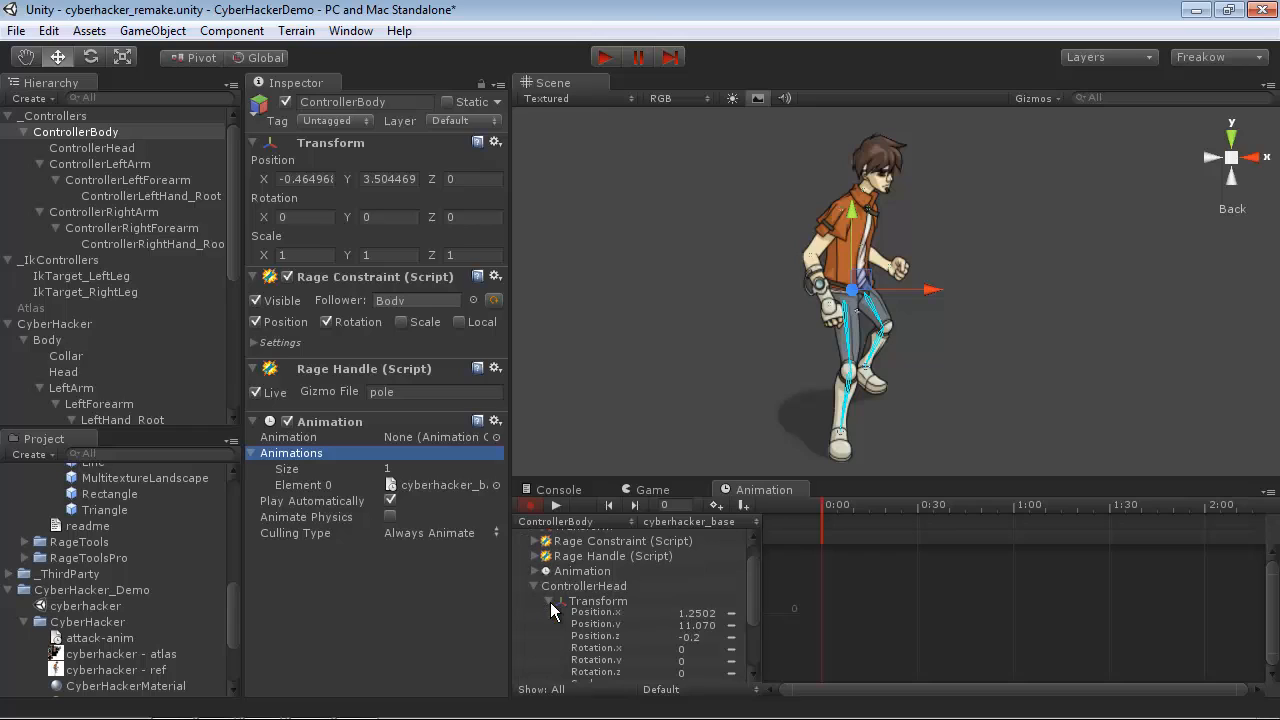
pyautogui.rightClick(729, 664)
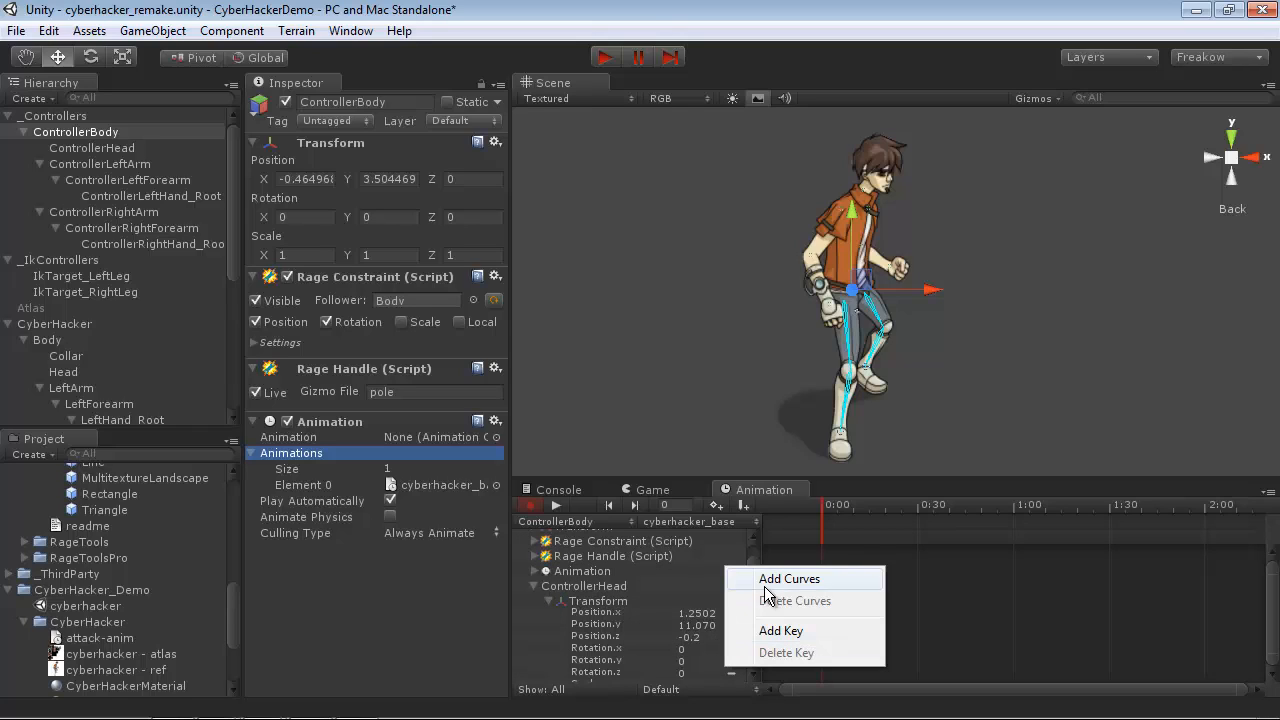
pyautogui.click(568, 610)
pyautogui.click(549, 601)
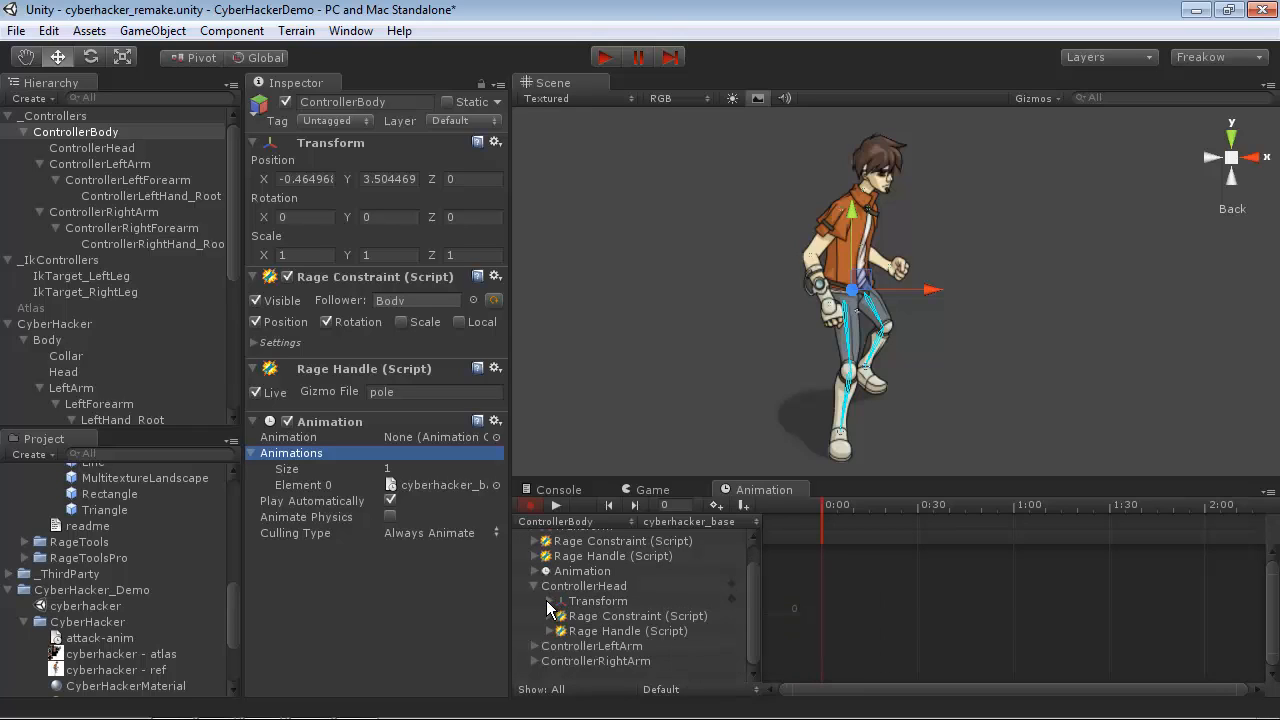
pyautogui.click(532, 586)
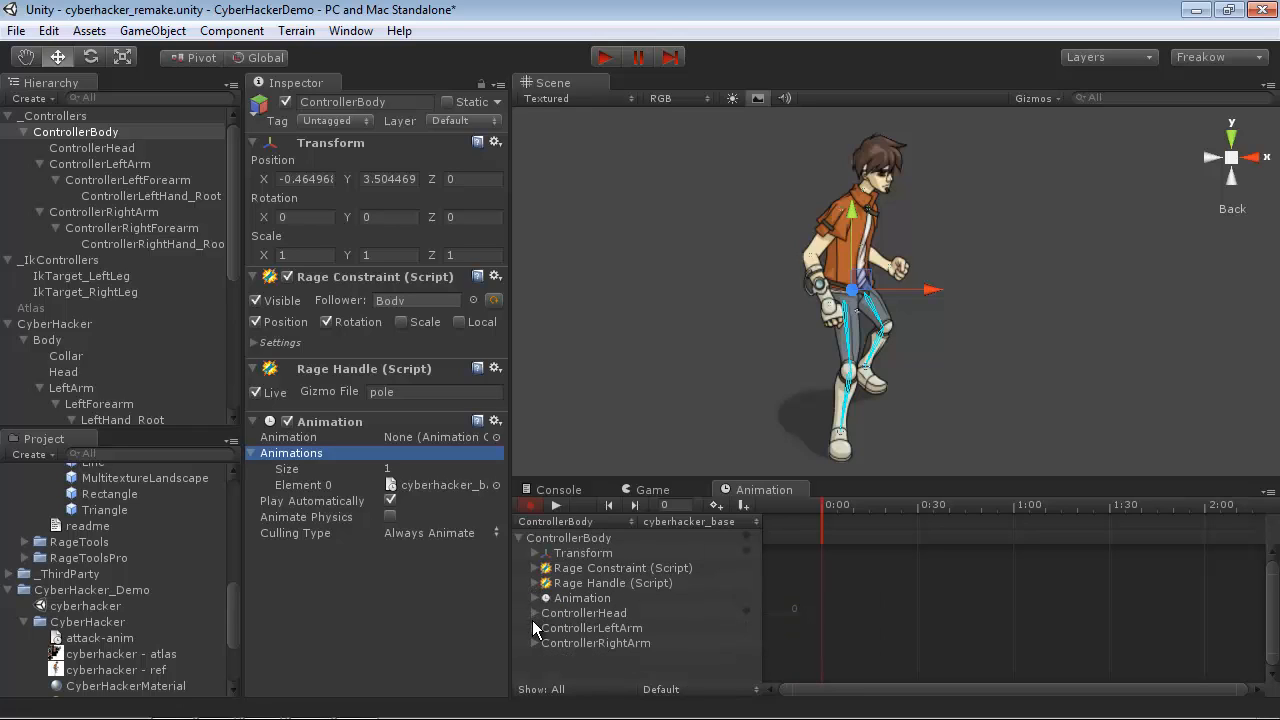
# Step: Add rotation curves for ControllerLeftArm's Transform and collapse the Transform properties
pyautogui.click(532, 626)
pyautogui.scroll(-1, 540, 628)
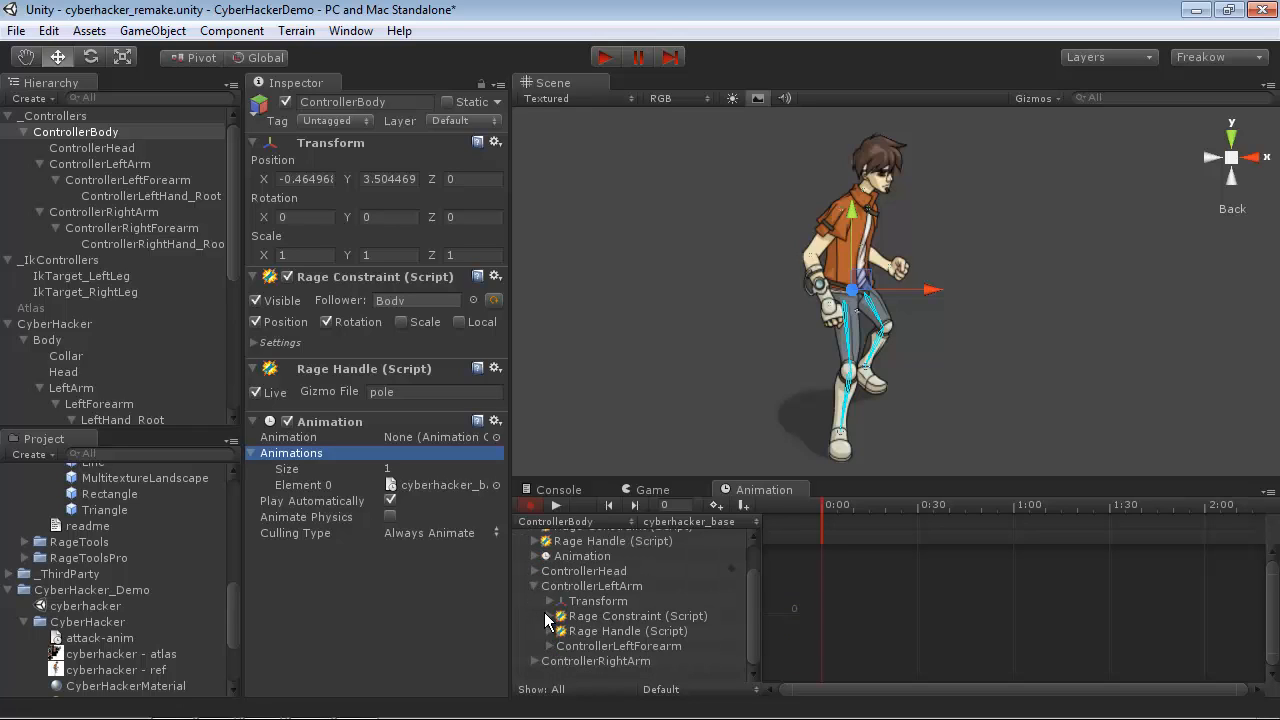
pyautogui.click(548, 601)
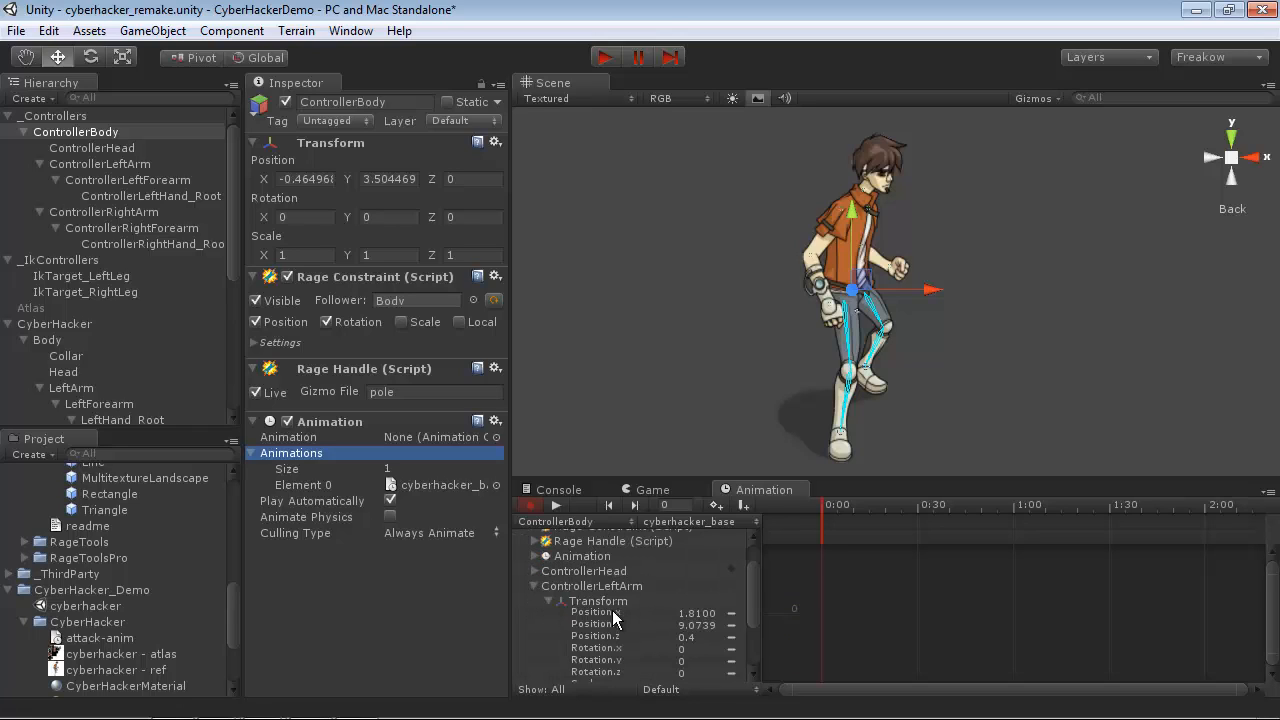
pyautogui.rightClick(737, 655)
pyautogui.click(784, 566)
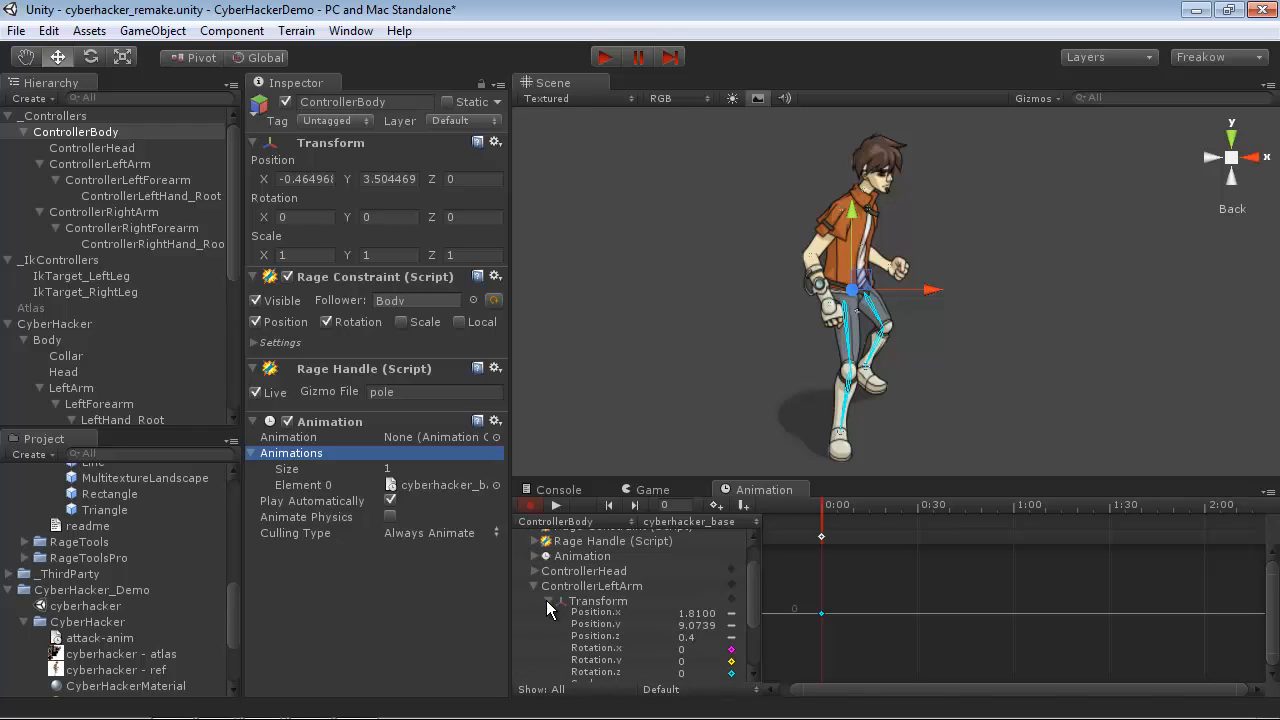
pyautogui.click(548, 601)
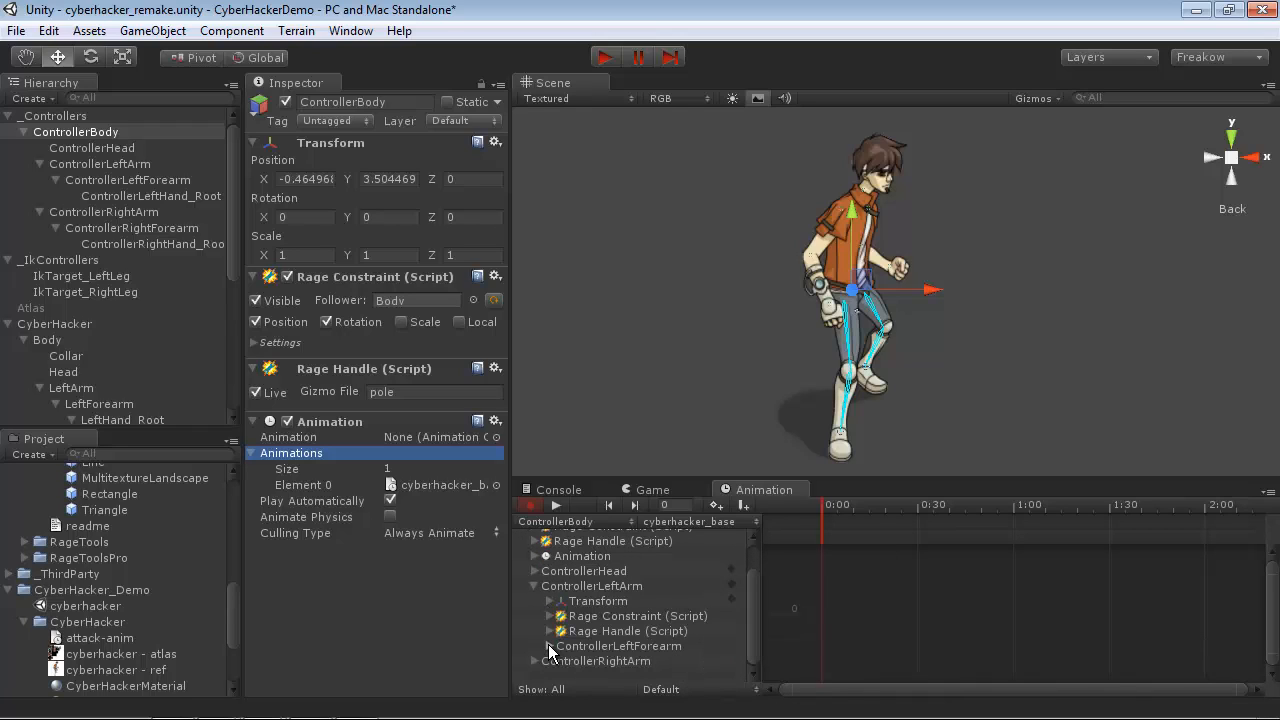
# Step: Add rotation curves for the Transform of ControllerLeftForearm, nested under ControllerLeftArm, and collapse the Transform properties
pyautogui.click(548, 646)
pyautogui.click(564, 601)
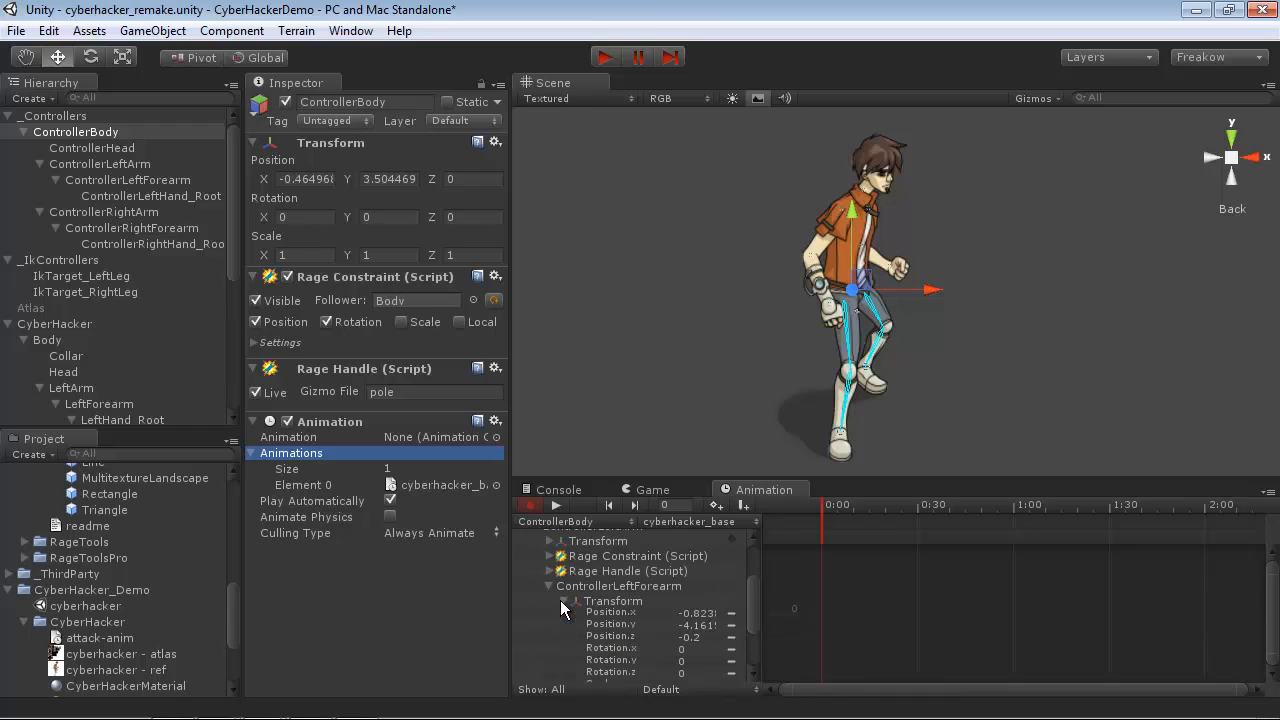
pyautogui.scroll(-1, 632, 629)
pyautogui.click(718, 590)
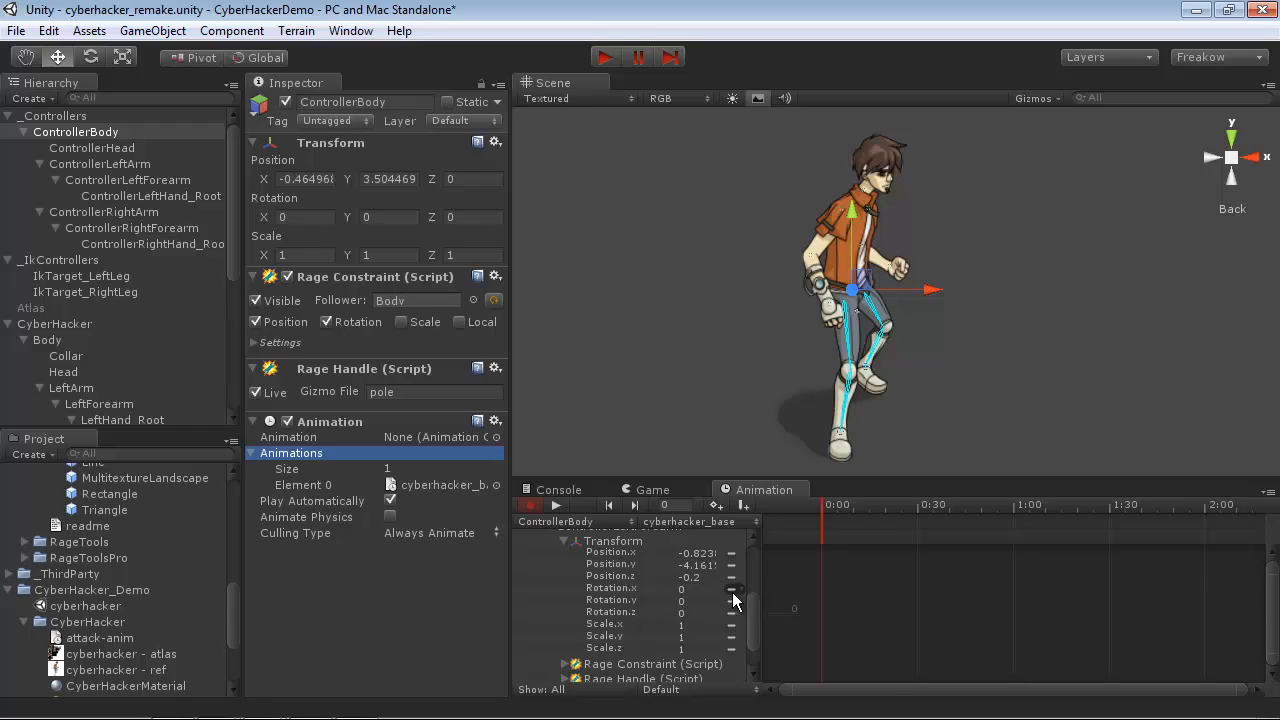
pyautogui.click(733, 596)
pyautogui.click(762, 609)
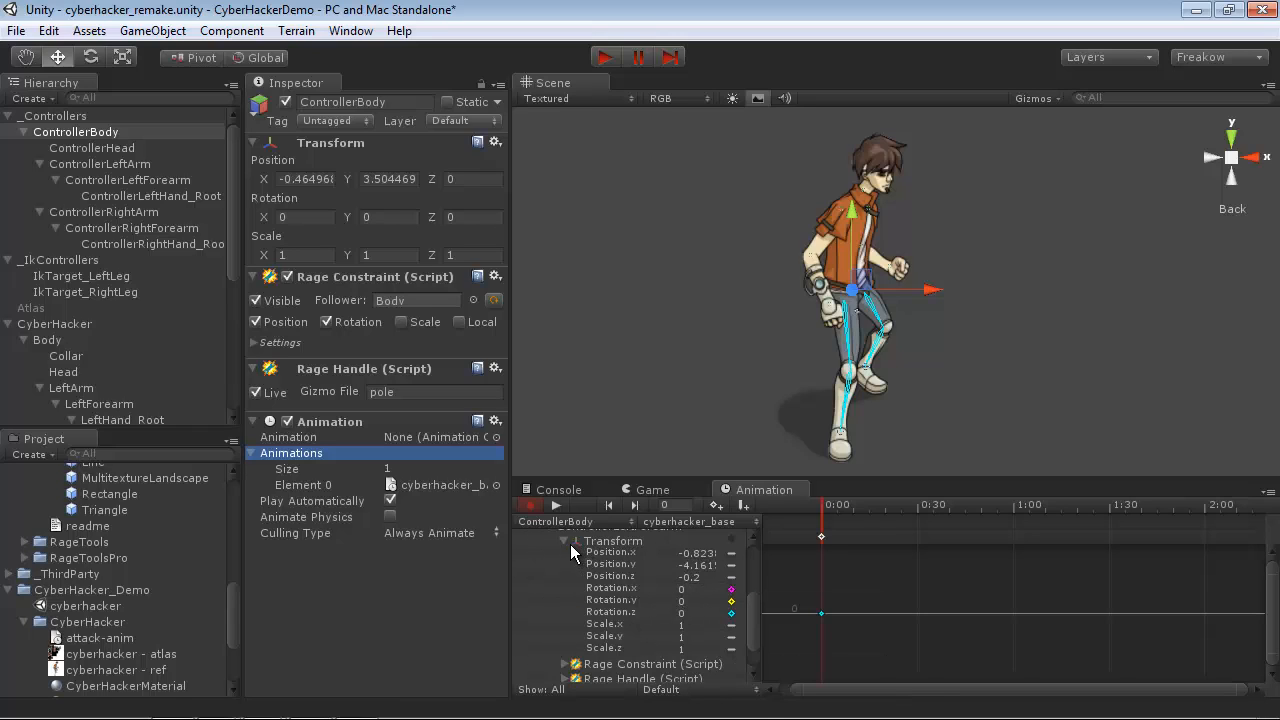
pyautogui.click(566, 541)
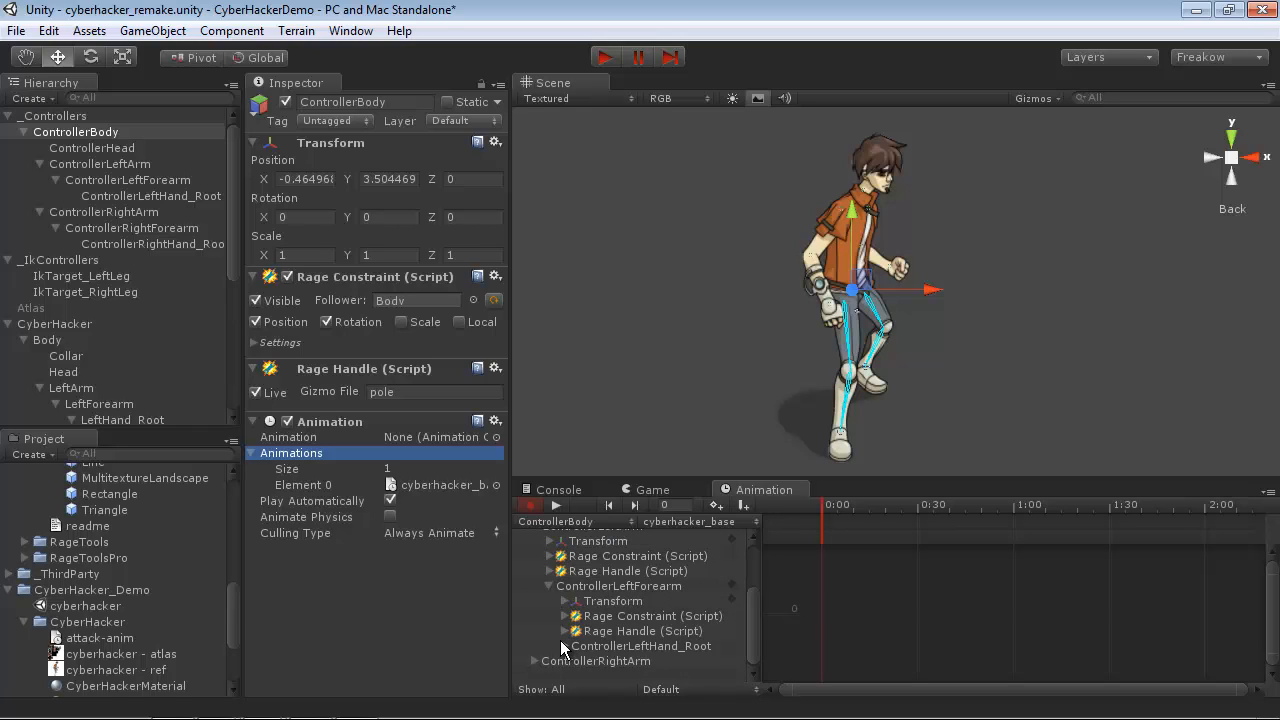
# Step: Add rotation curves for the Transform of ControllerLeftHand_Root, nested under ControllerLeftForearm, and collapse the Transform properties
pyautogui.click(563, 647)
pyautogui.scroll(-2, 565, 645)
pyautogui.click(582, 616)
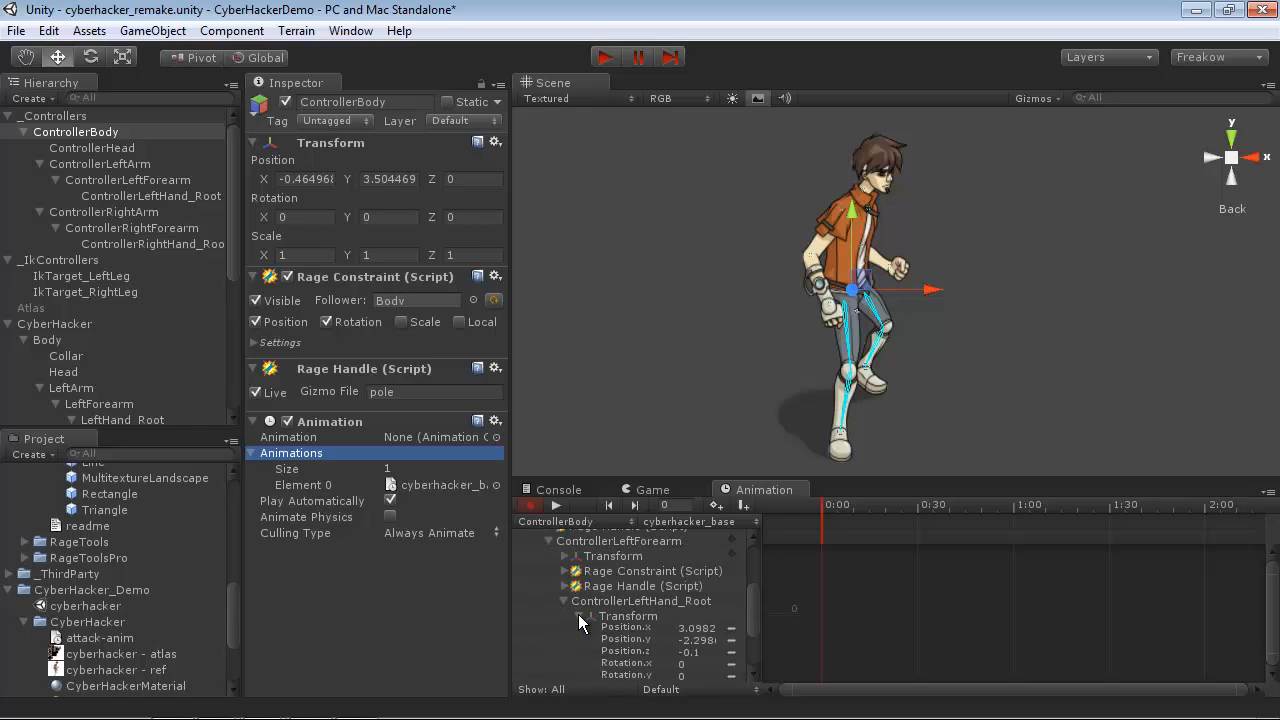
pyautogui.scroll(-2, 580, 622)
pyautogui.click(731, 616)
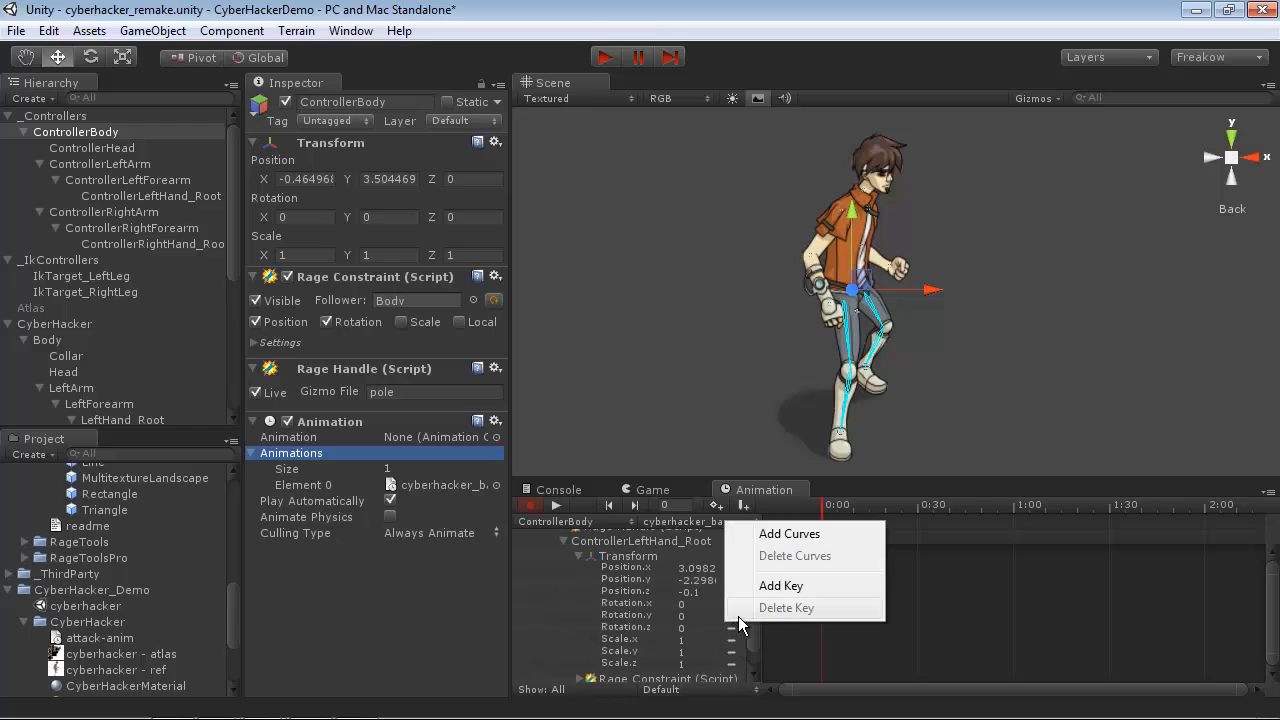
pyautogui.click(772, 534)
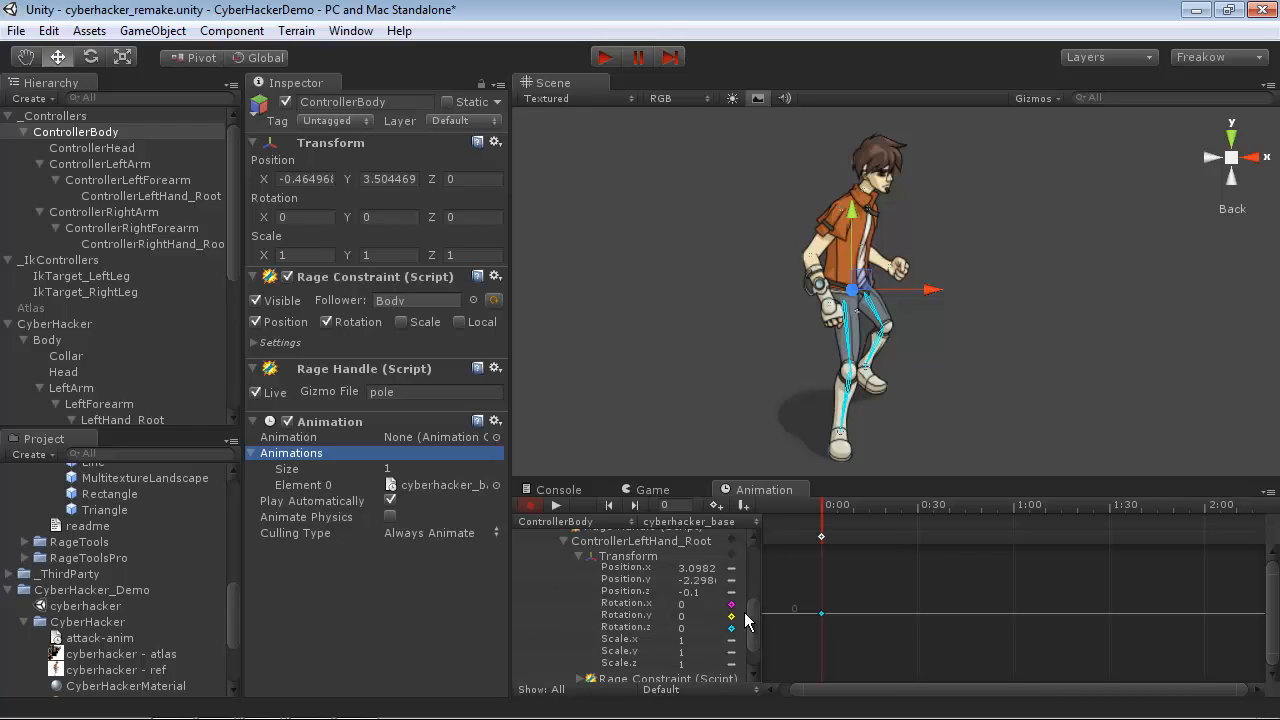
pyautogui.click(579, 556)
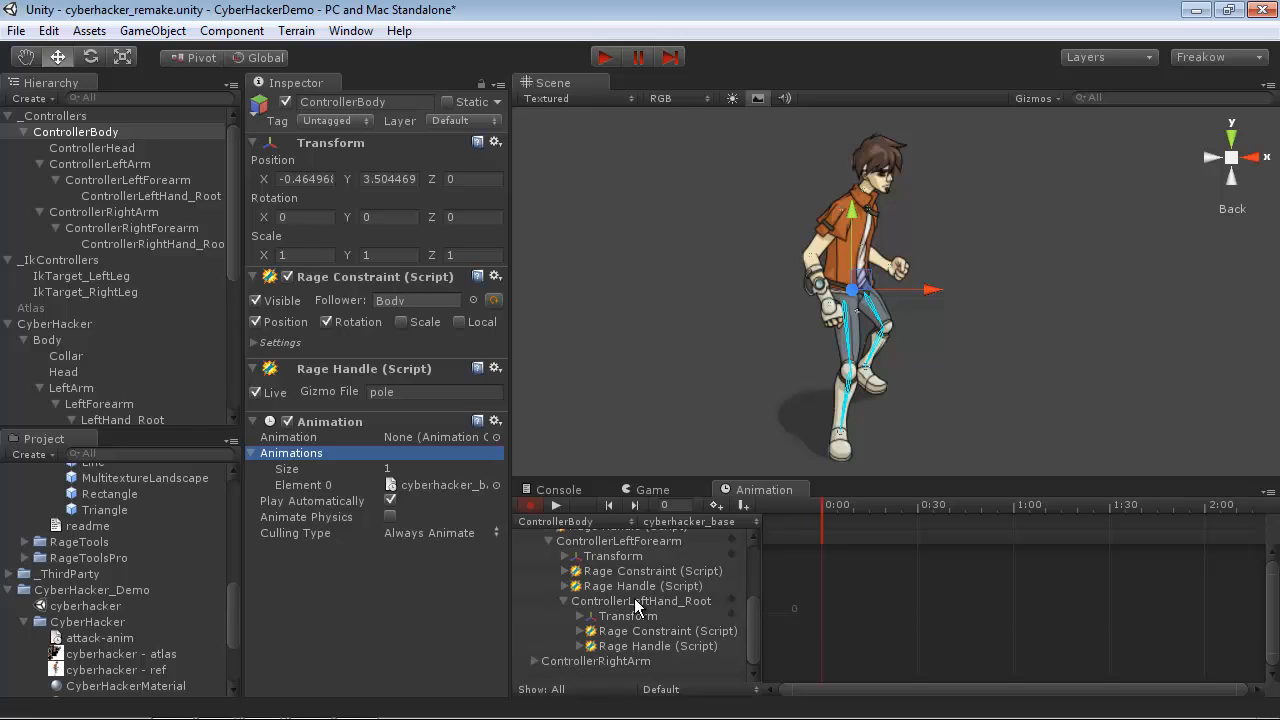
# Step: Add rotation curves for ControllerRightArm's Transform and collapse the Transform properties
pyautogui.click(534, 661)
pyautogui.scroll(-2, 526, 616)
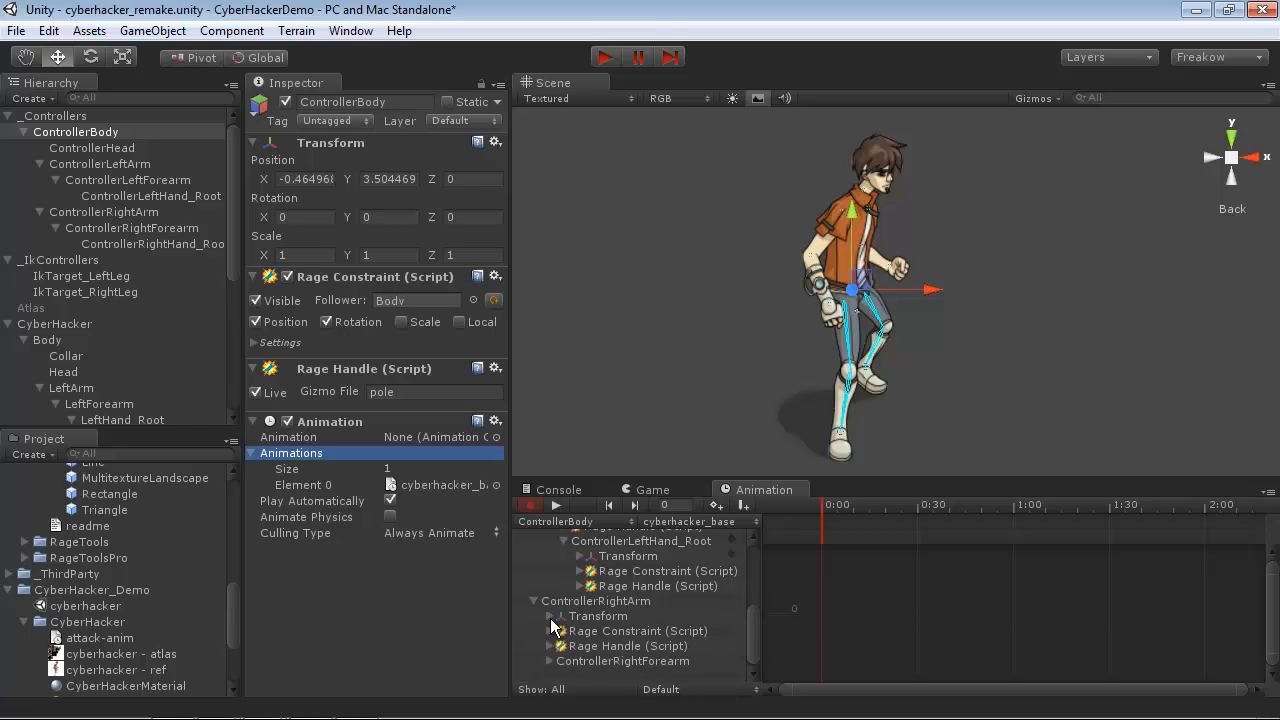
pyautogui.click(550, 617)
pyautogui.scroll(-3, 550, 618)
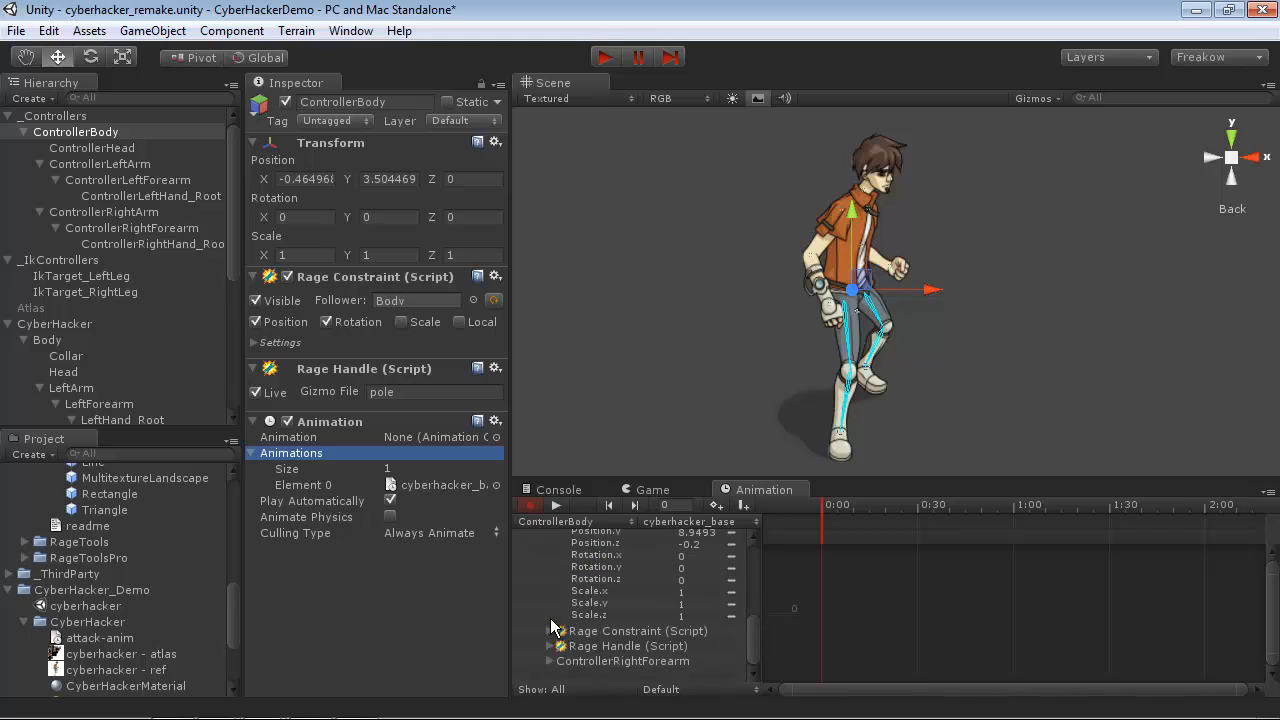
pyautogui.click(735, 567)
pyautogui.click(777, 624)
pyautogui.scroll(2, 576, 570)
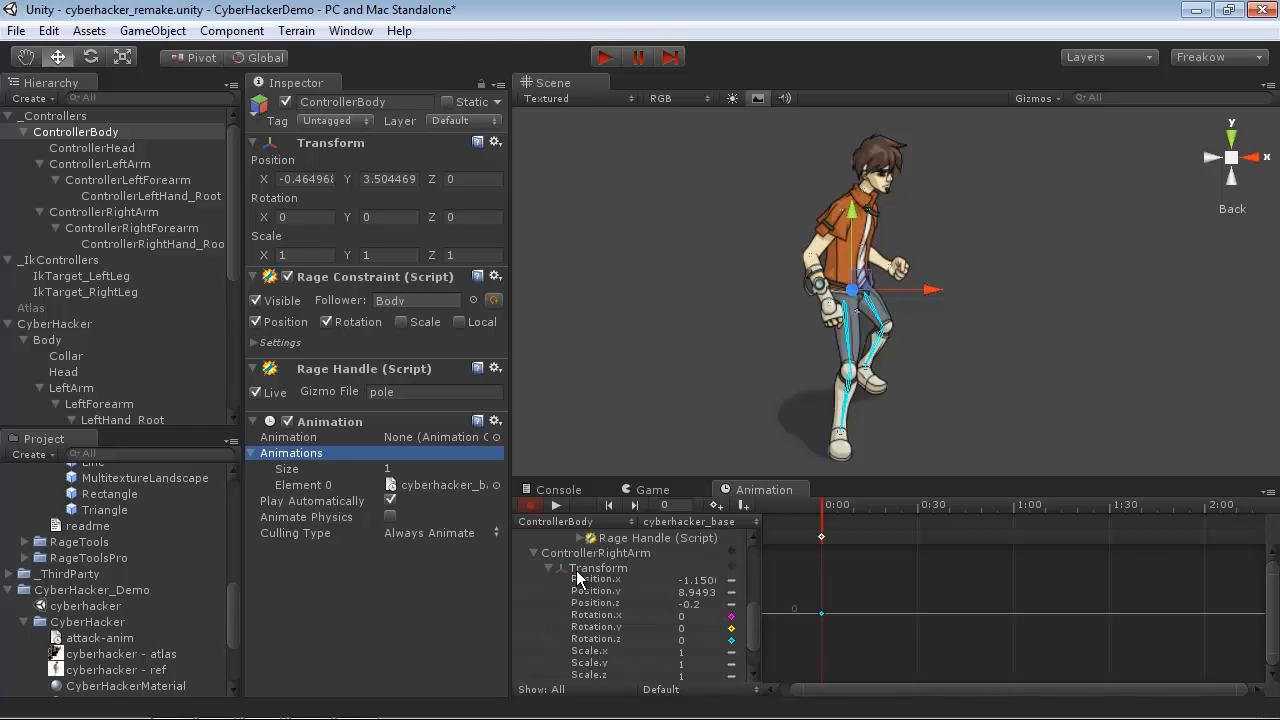
pyautogui.click(550, 570)
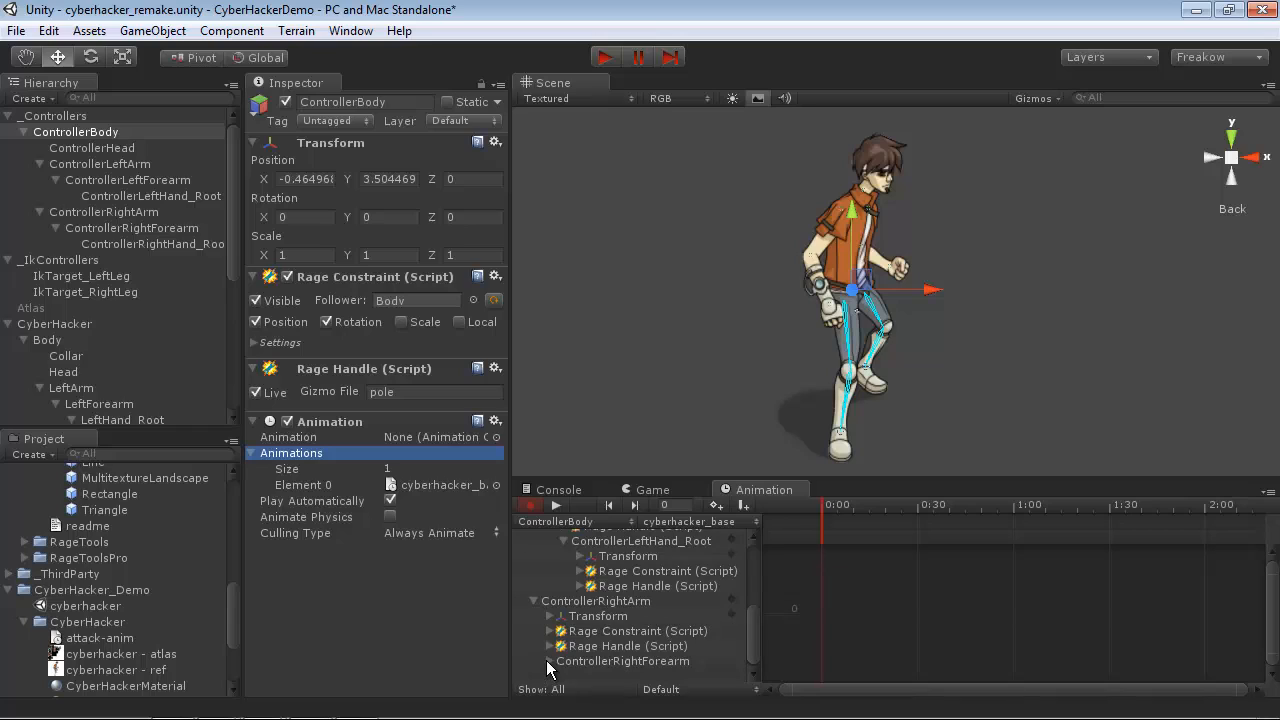
# Step: Add rotation curves for the Transform of ControllerRightForearm, nested under ControllerRightArm, and collapse the Transform properties
pyautogui.click(549, 659)
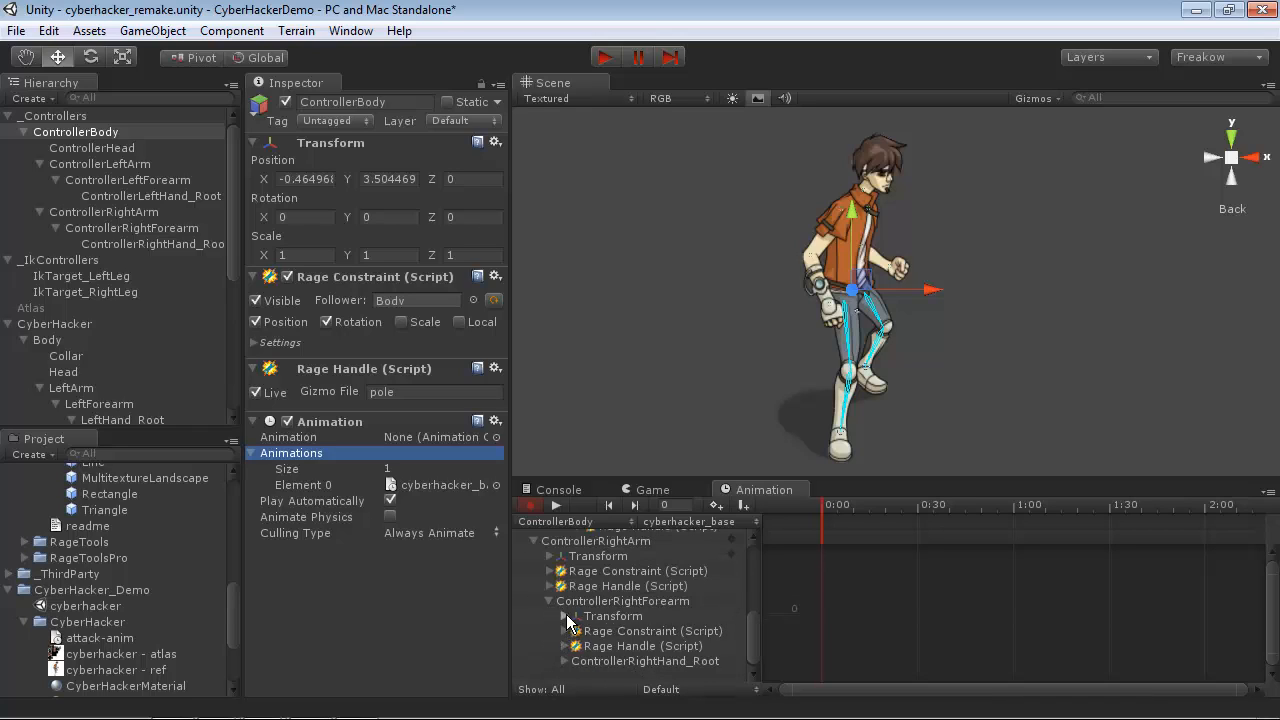
pyautogui.click(564, 616)
pyautogui.click(729, 606)
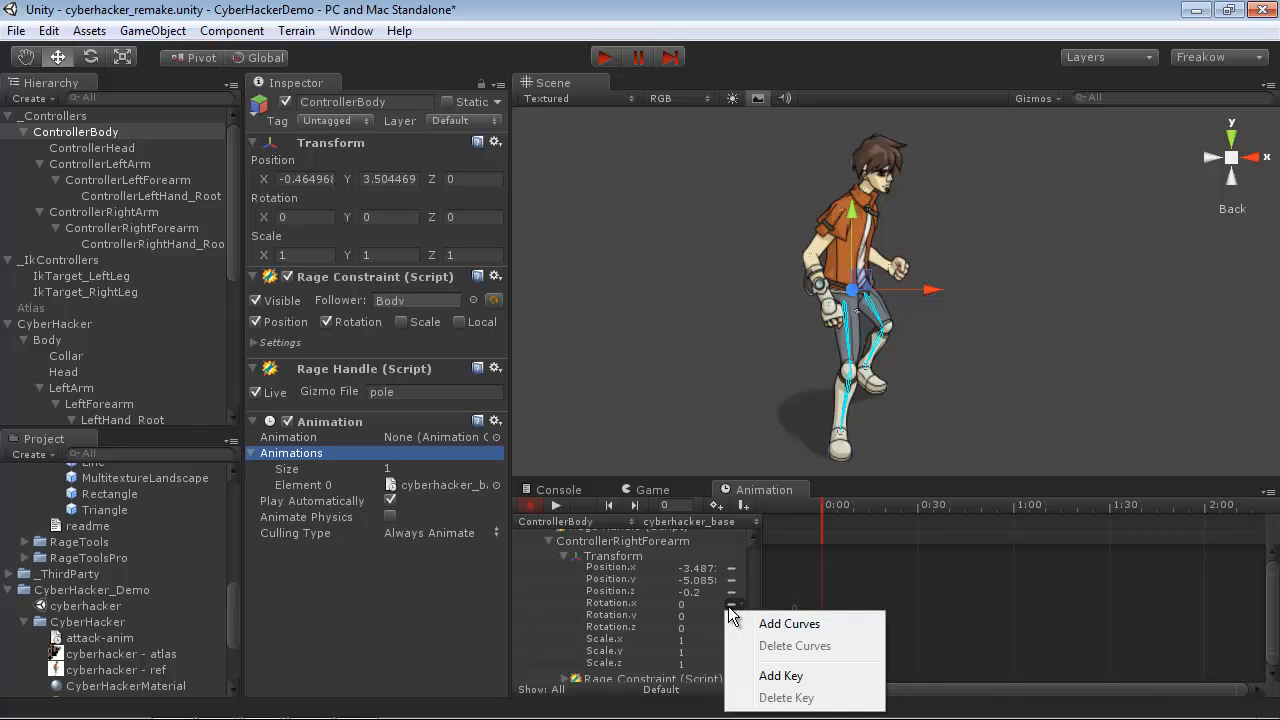
pyautogui.click(788, 624)
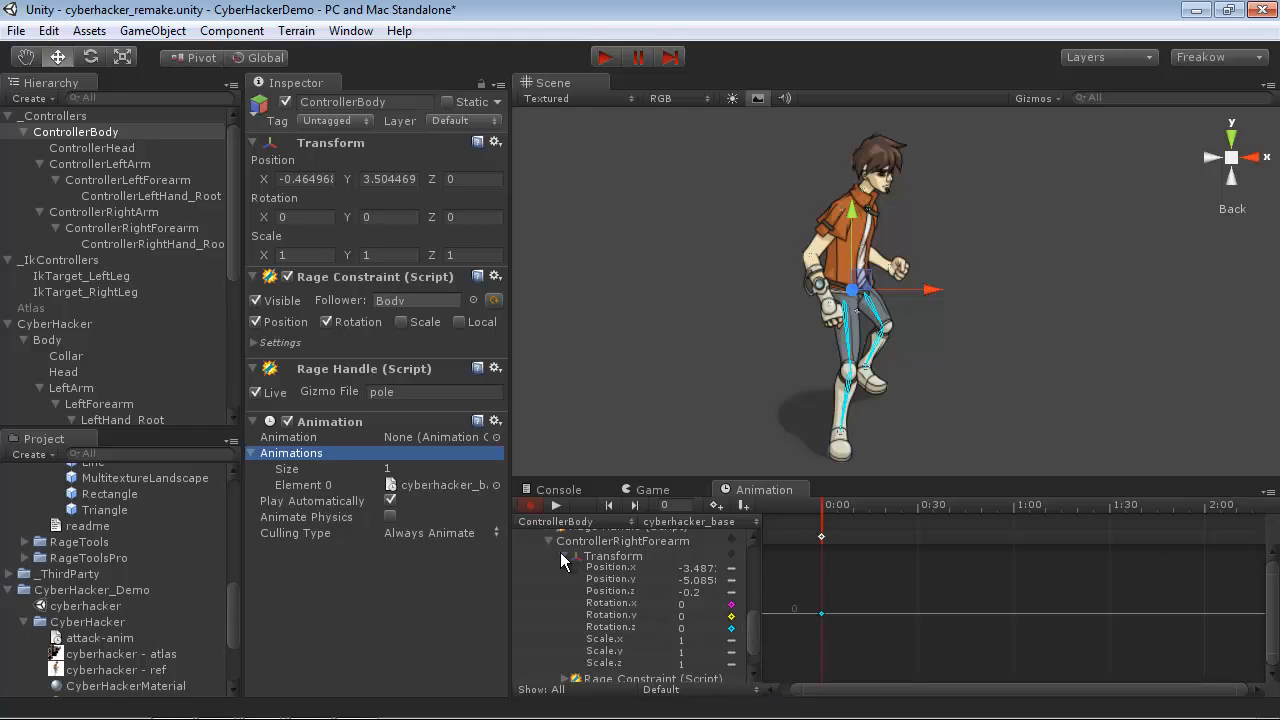
pyautogui.click(564, 556)
# Step: Add rotation curves for the Transform of ControllerRightHand_Root, nested under ControllerRightForearm, and collapse the Transform properties
pyautogui.click(564, 661)
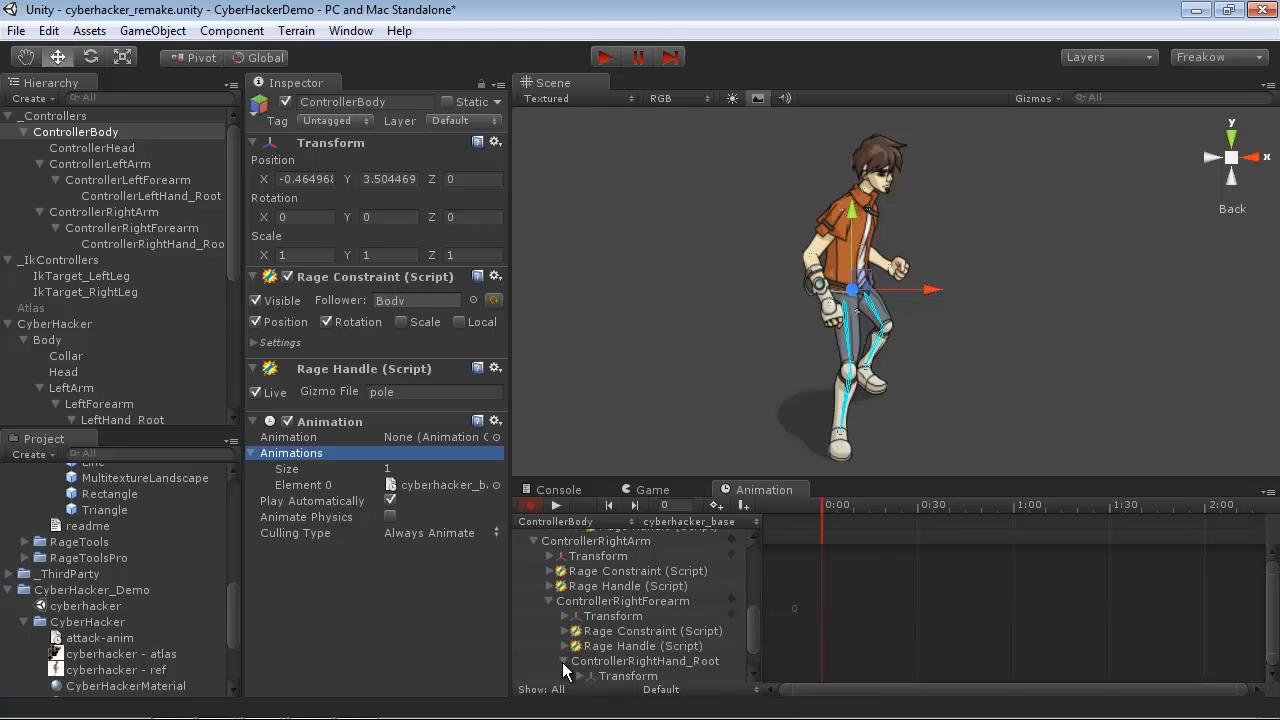
pyautogui.scroll(-2, 570, 655)
pyautogui.click(579, 631)
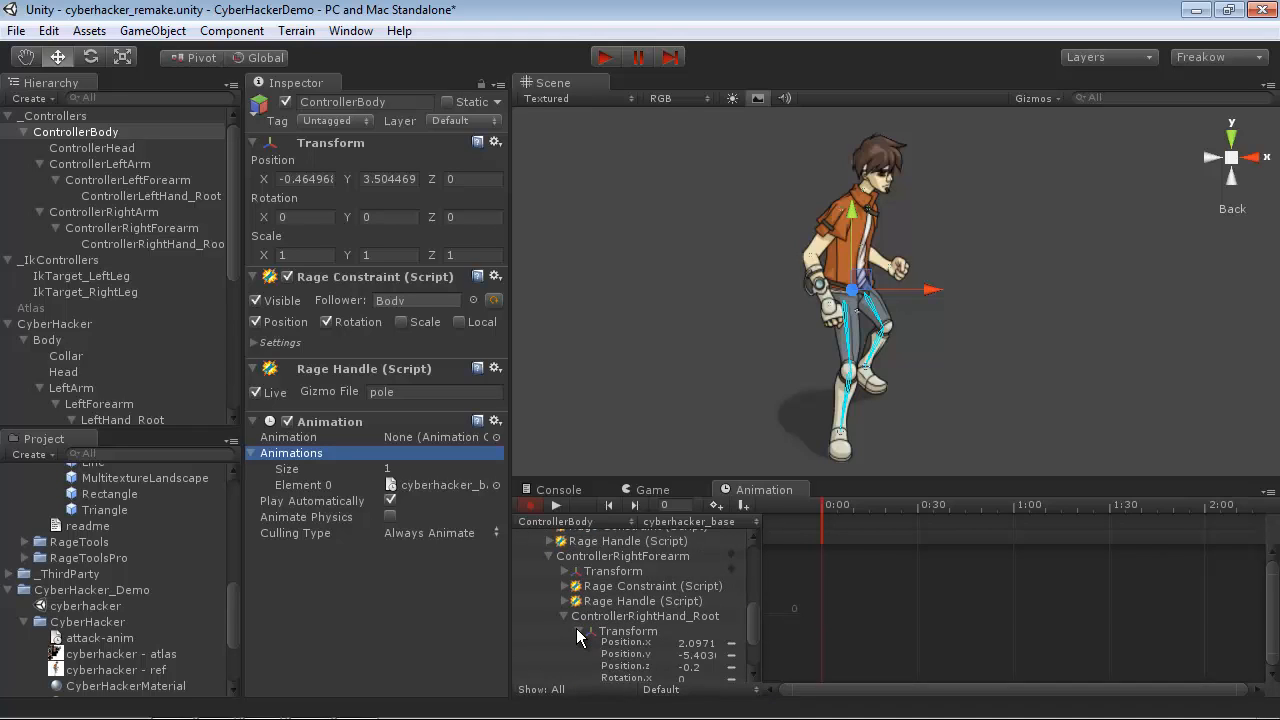
pyautogui.scroll(-5, 580, 635)
pyautogui.rightClick(731, 580)
pyautogui.click(775, 640)
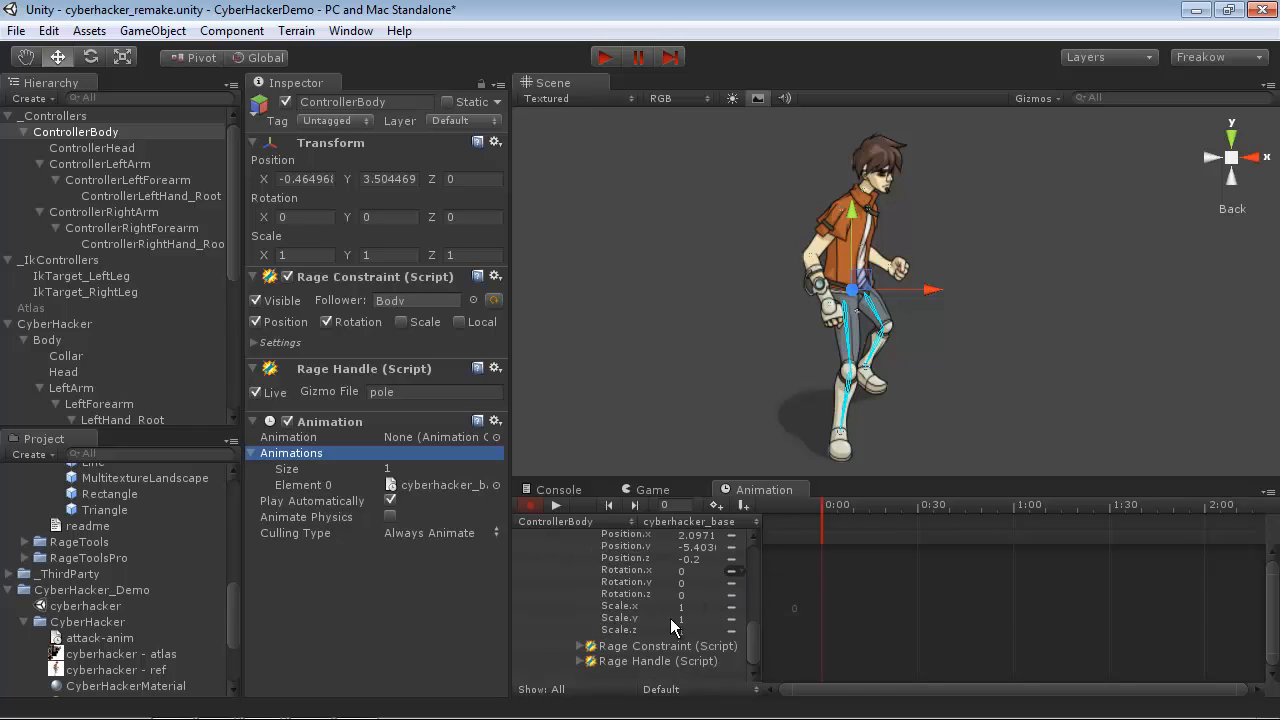
pyautogui.scroll(3, 585, 630)
pyautogui.click(578, 583)
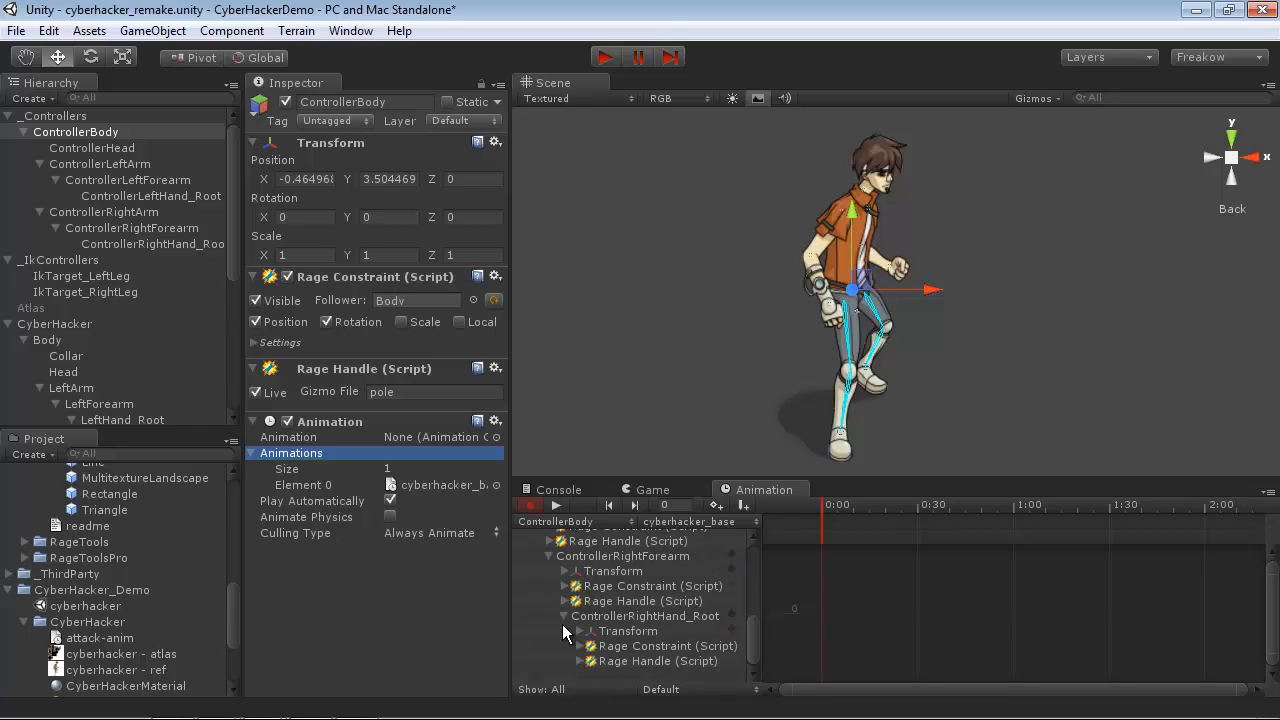
# Step: Collapse the right and left arm controller branches in the animation hierarchy and show only animated properties
pyautogui.click(563, 616)
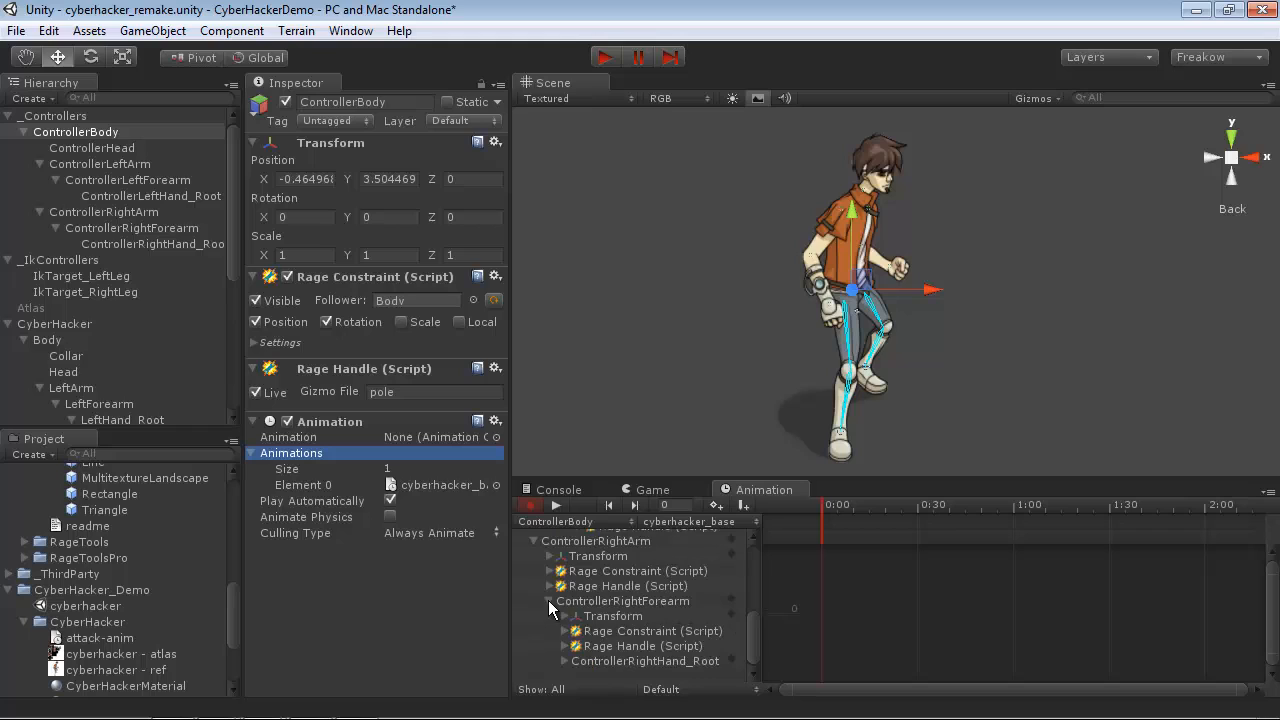
pyautogui.click(548, 601)
pyautogui.click(534, 600)
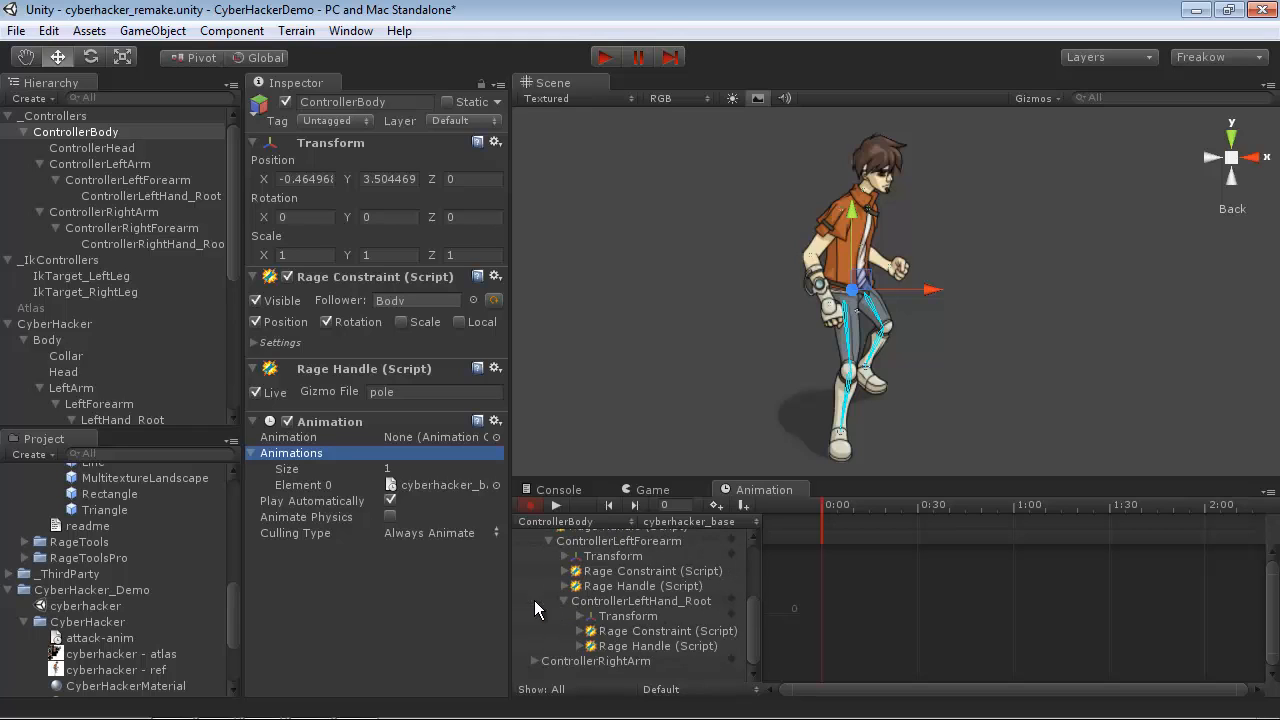
pyautogui.scroll(1, 534, 600)
pyautogui.click(563, 661)
pyautogui.click(548, 600)
pyautogui.click(534, 586)
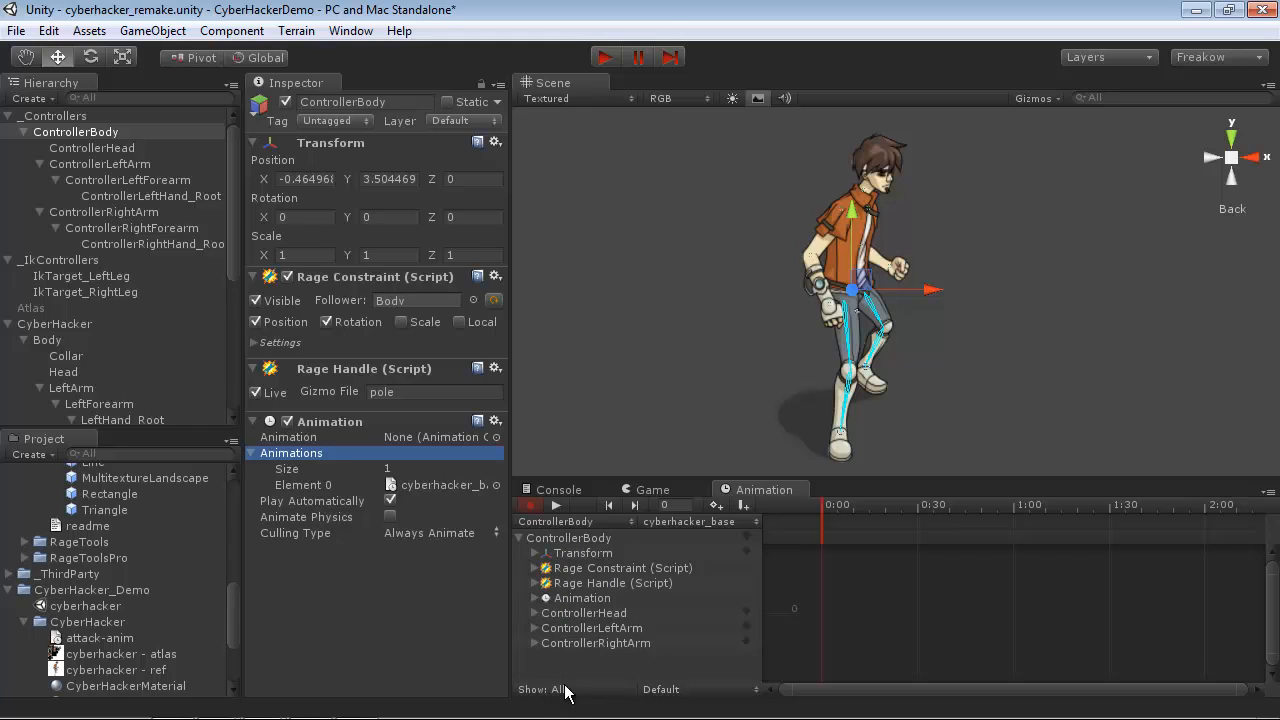
pyautogui.click(574, 689)
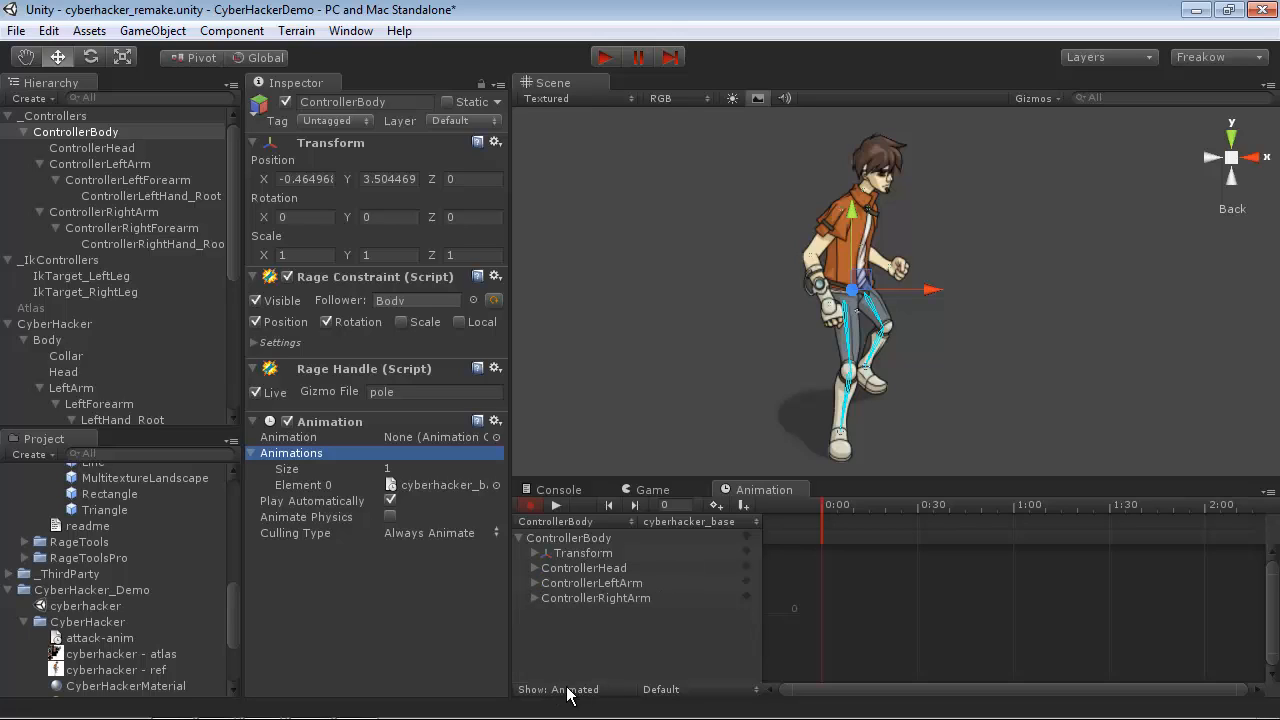
# Step: Review the animated Transform properties of ControllerBody and ControllerHead, collapsing each one after checking it
pyautogui.click(535, 554)
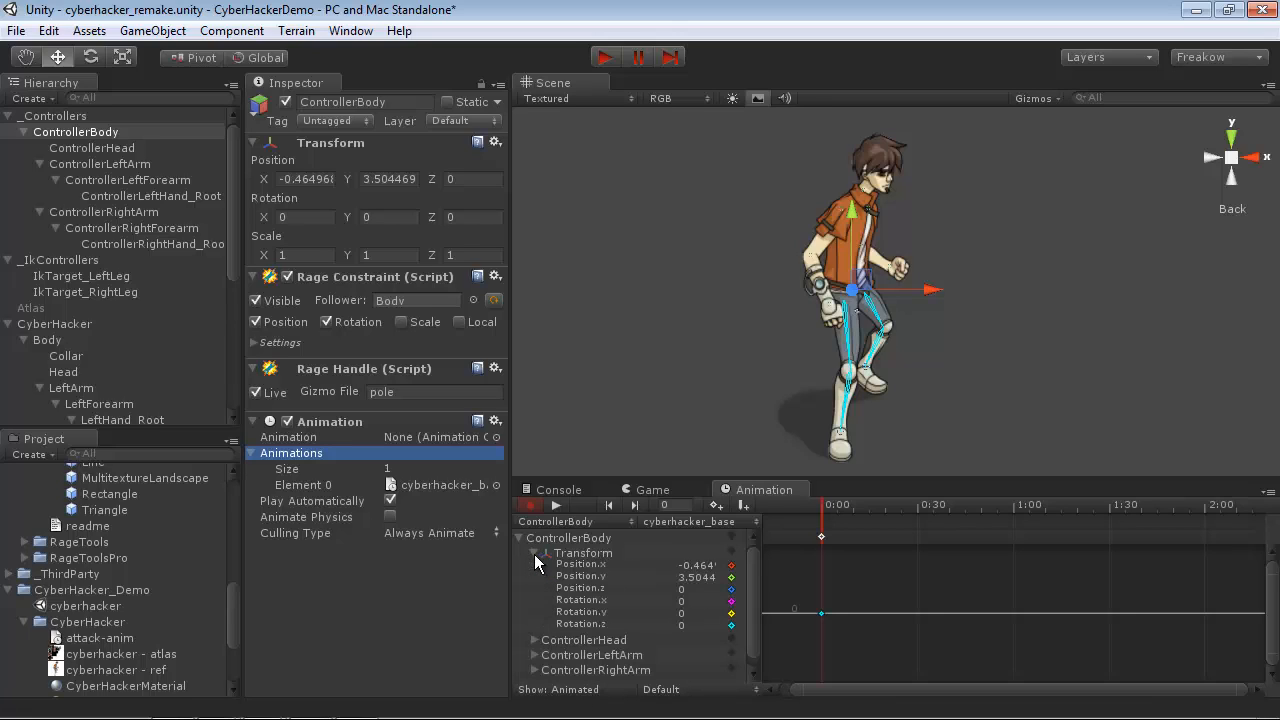
pyautogui.click(535, 555)
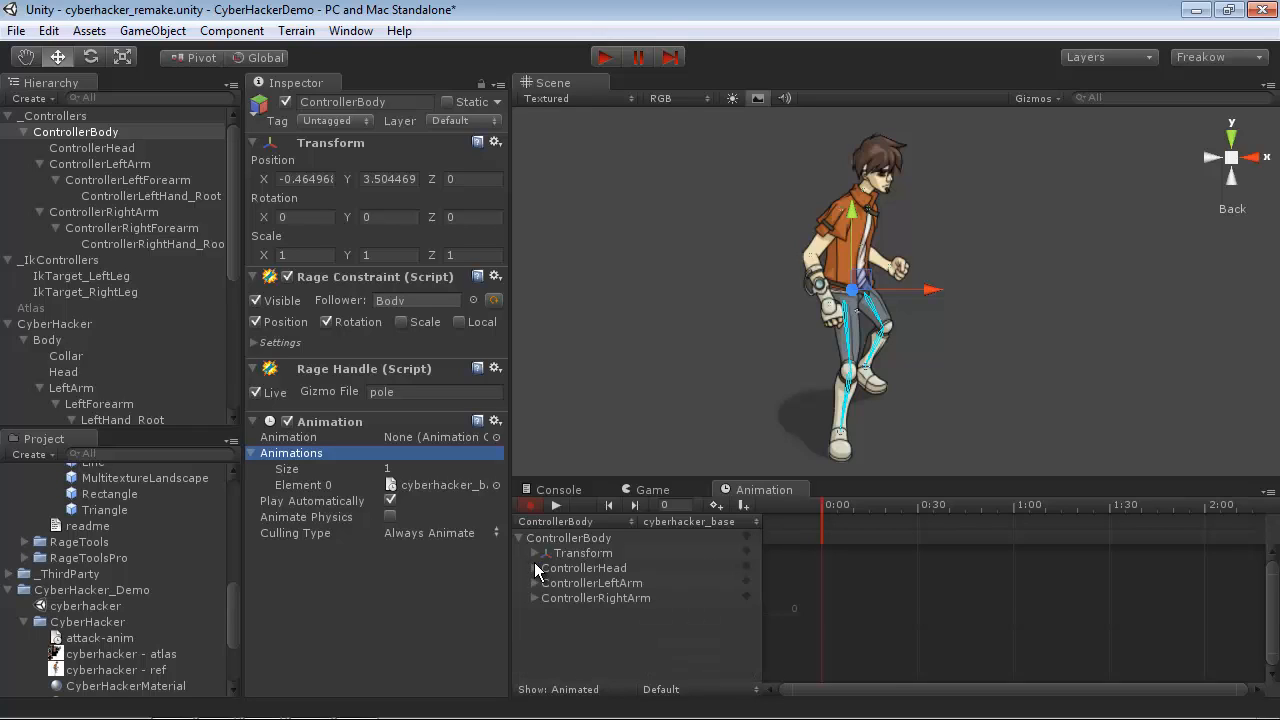
pyautogui.click(534, 567)
pyautogui.click(548, 583)
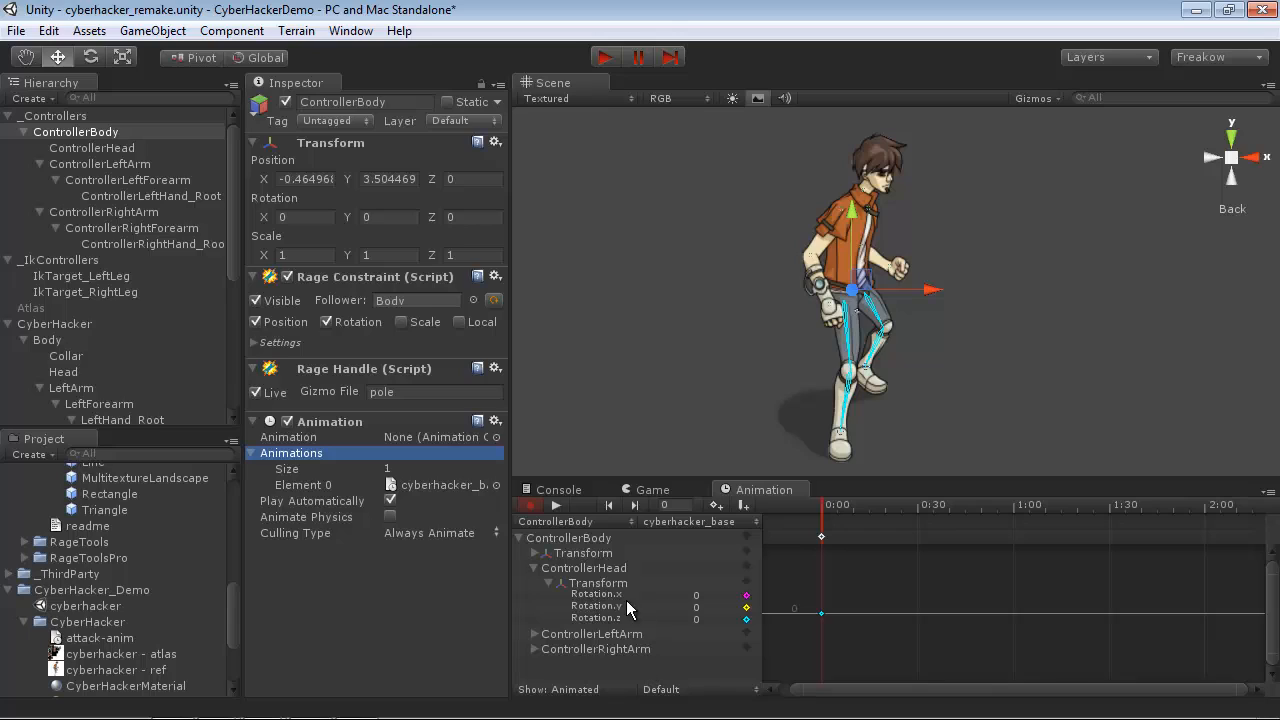
pyautogui.click(550, 582)
pyautogui.click(534, 569)
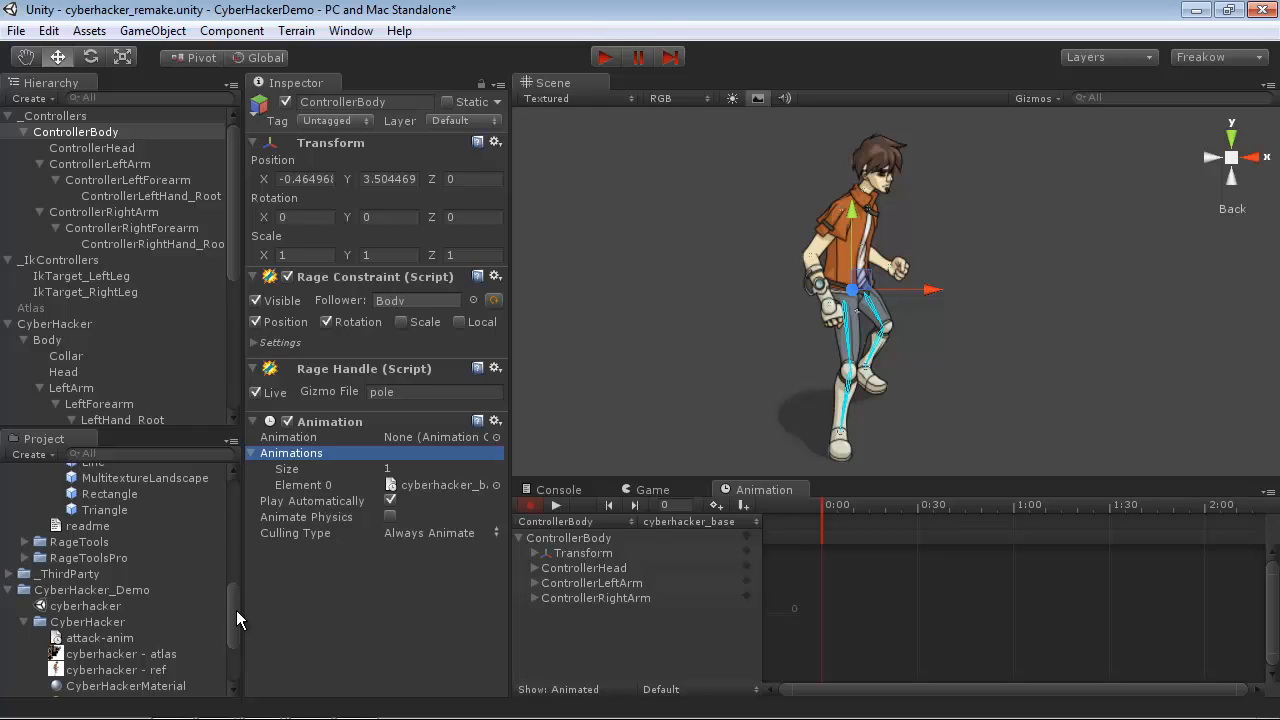
# Step: Duplicate the cyberhacker_base animation clip in the project and rename the copy cyberhacker_attack
pyautogui.scroll(-3, 237, 620)
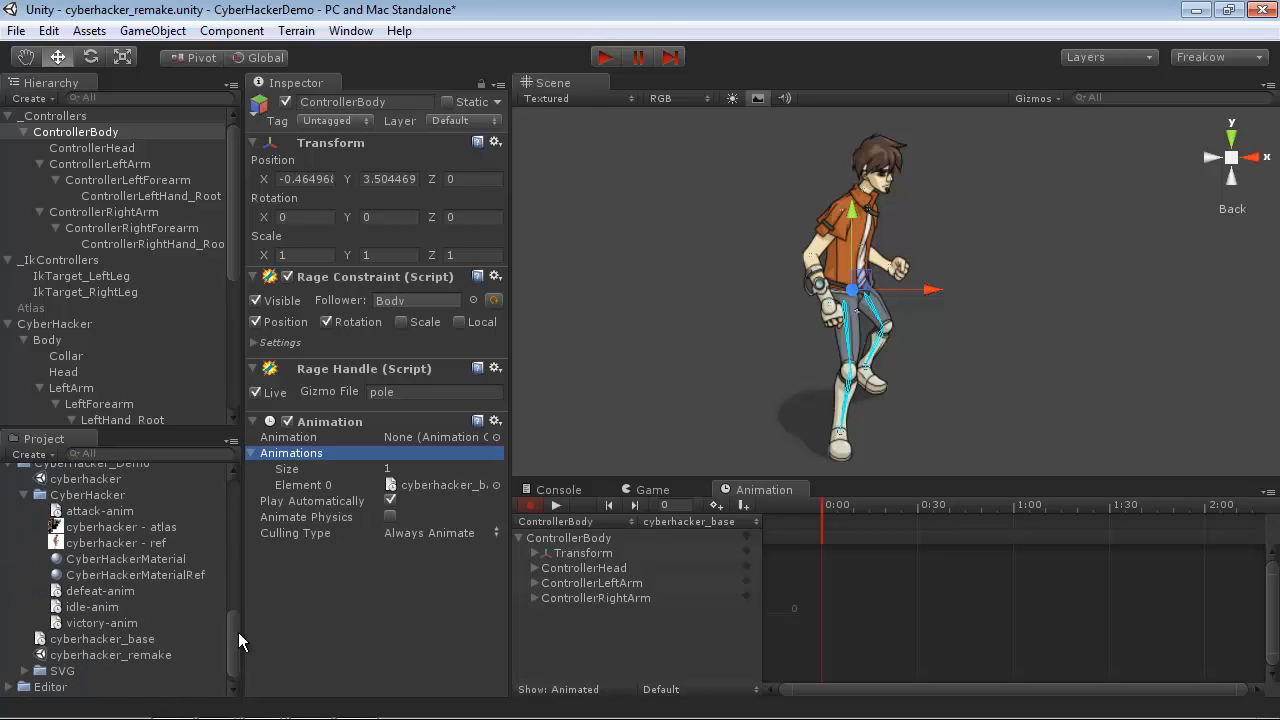
pyautogui.click(91, 640)
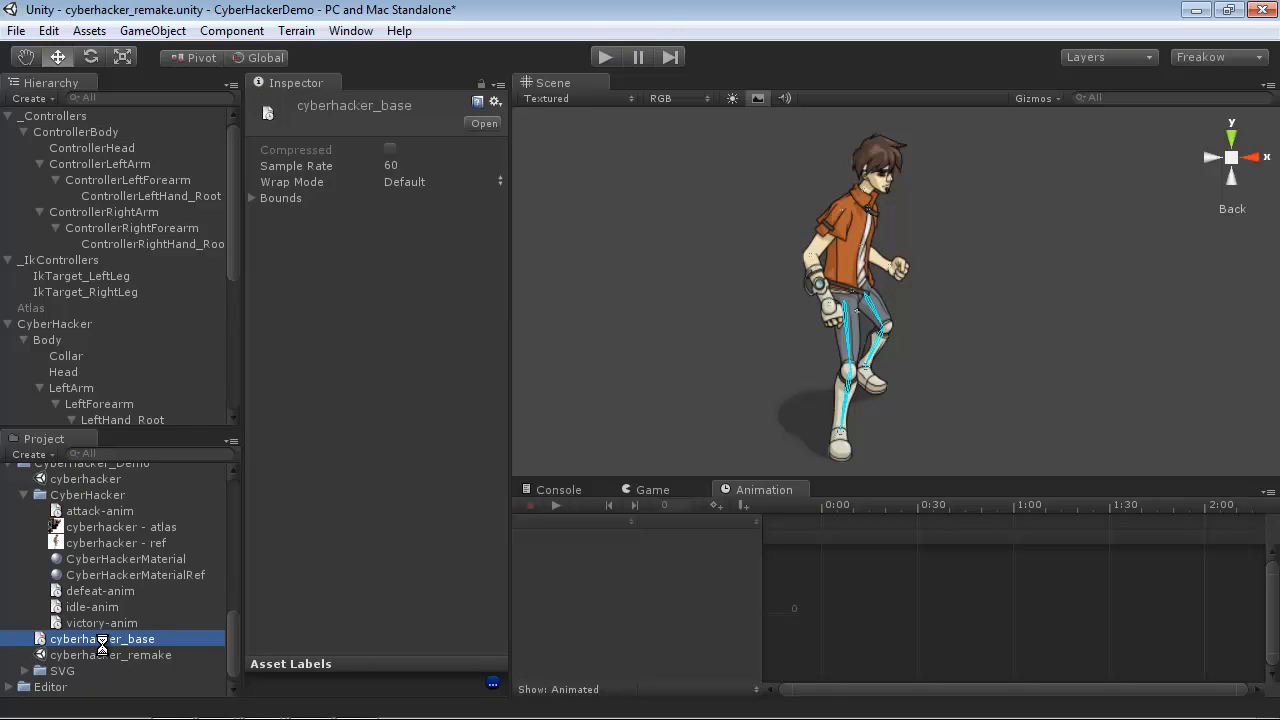
pyautogui.hotkey('ctrl', 'd')
pyautogui.click(126, 658)
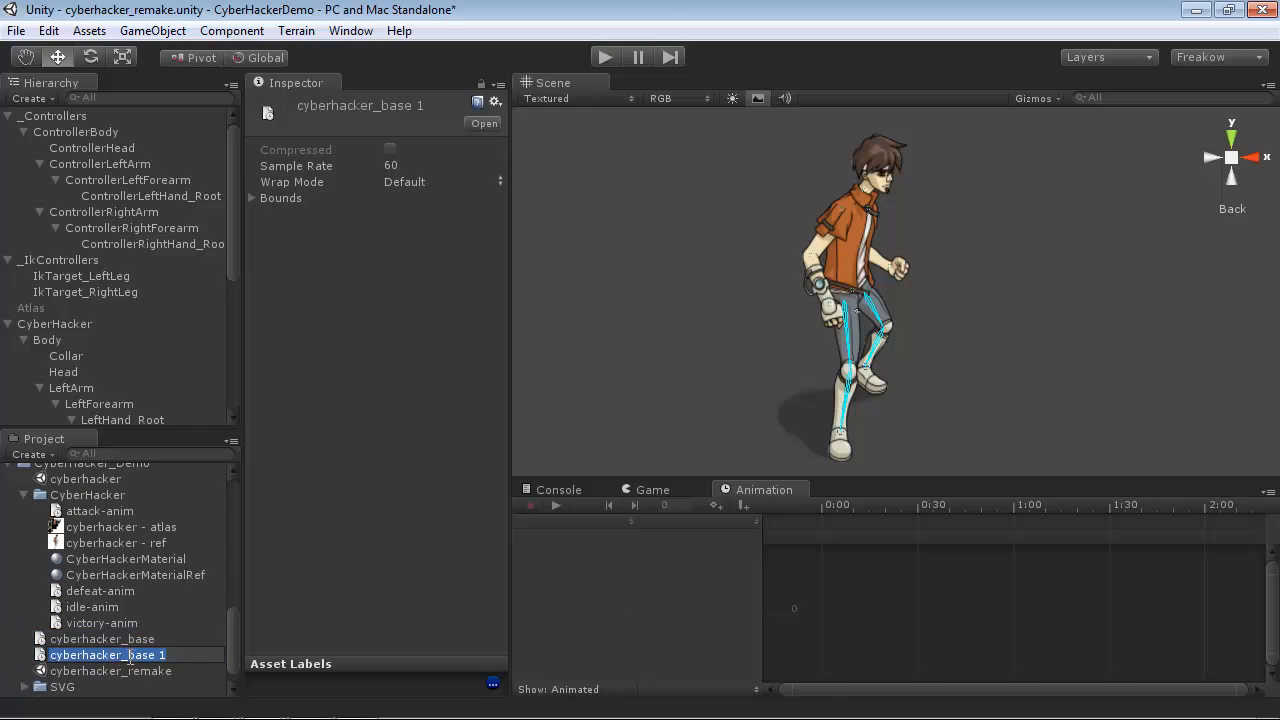
pyautogui.moveTo(128, 658); pyautogui.dragTo(180, 660)
pyautogui.write('attack')
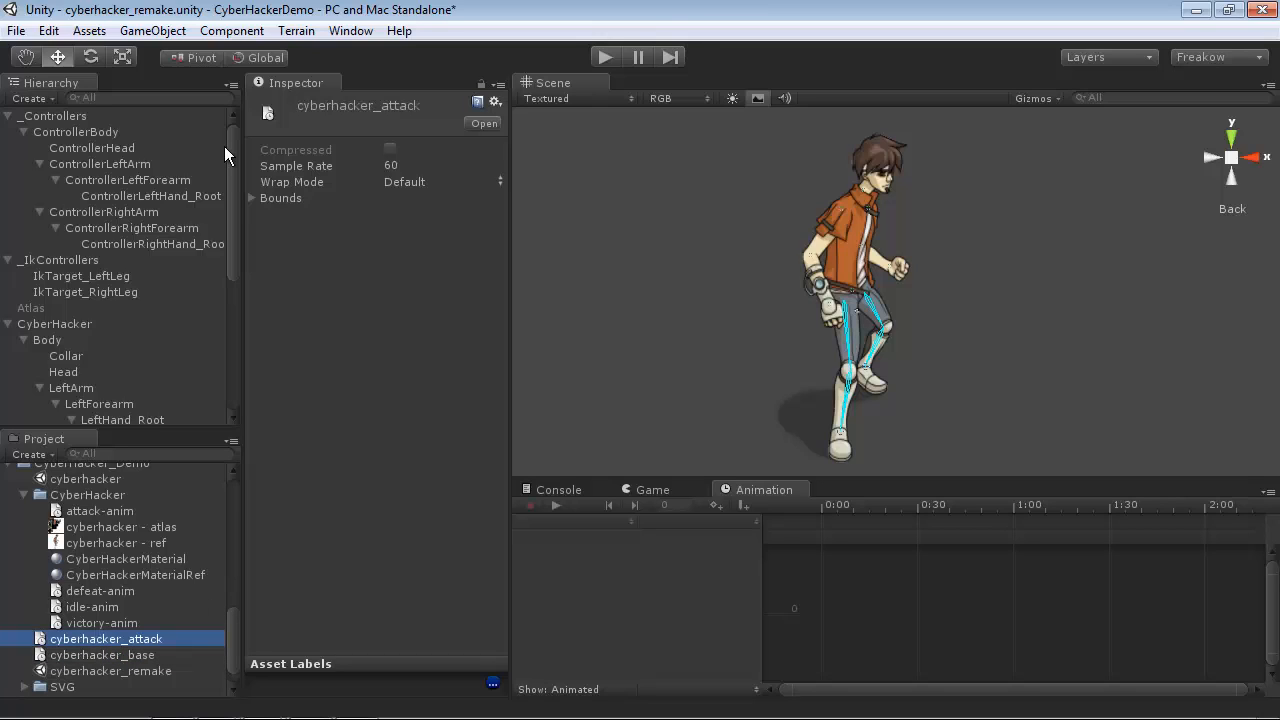
# Step: Set the size of ControllerBody's Animations list to 2 and assign the cyberhacker_attack clip to Element 0
pyautogui.click(148, 134)
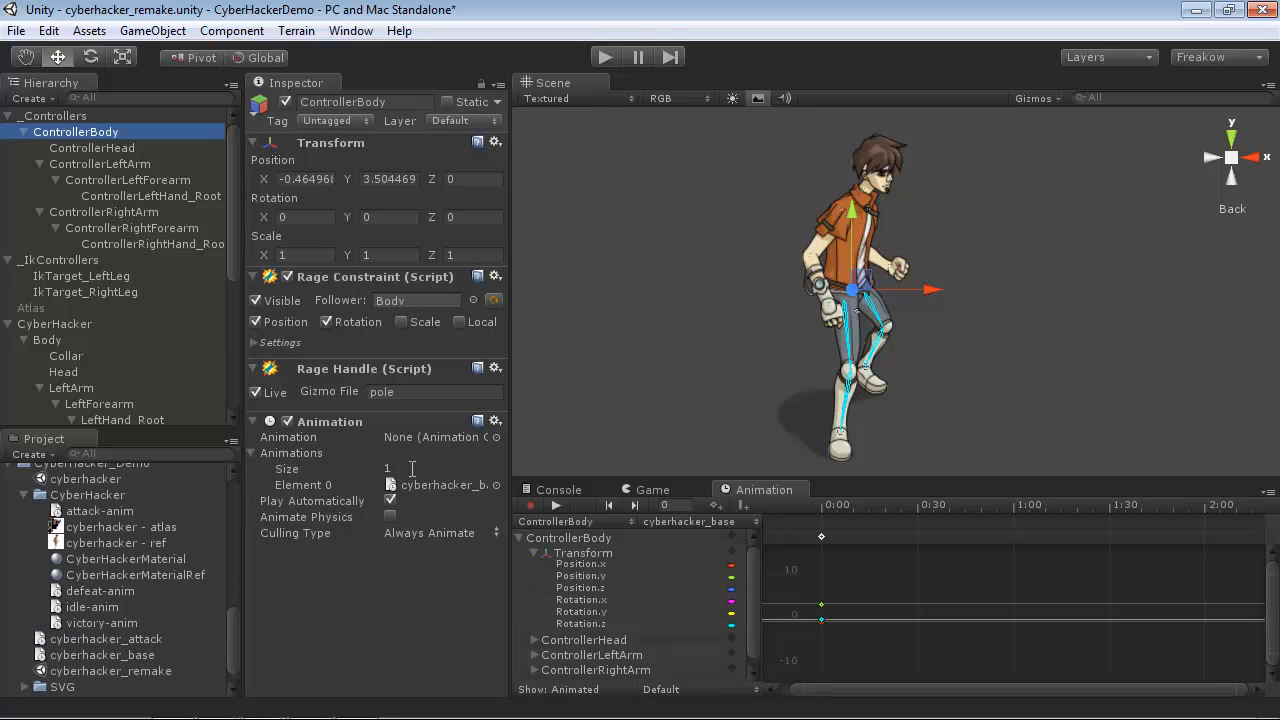
pyautogui.click(818, 590)
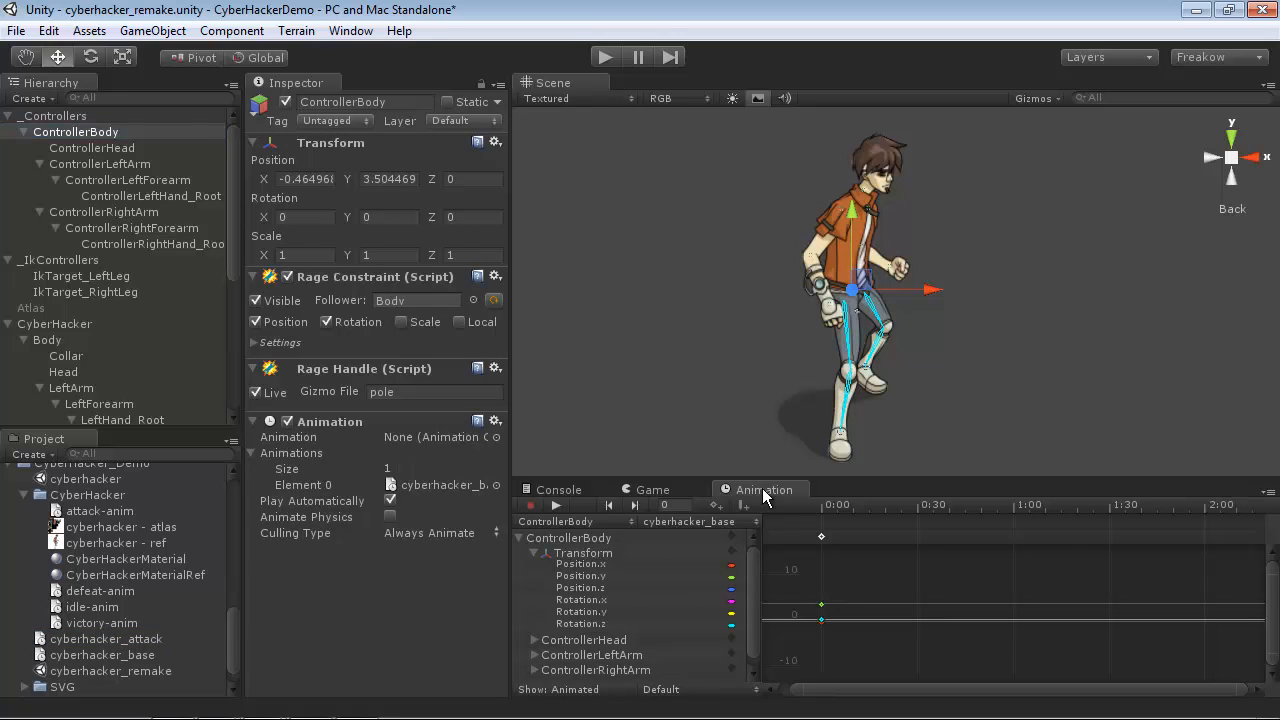
pyautogui.click(402, 467)
pyautogui.write('2')
pyautogui.press('Return')
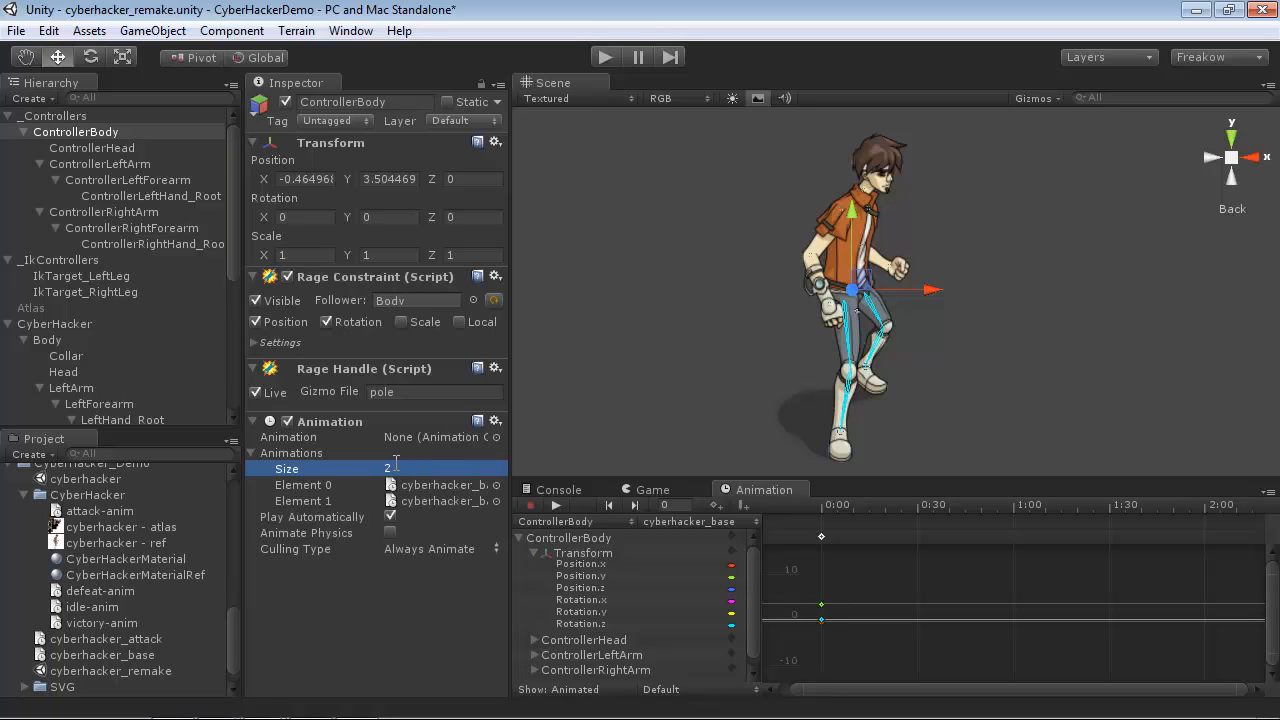
pyautogui.moveTo(116, 642); pyautogui.dragTo(456, 487)
# Step: Switch the animation editor to the cyberhacker_attack clip and, in recording mode, move the time cursor to frame 45
pyautogui.click(692, 524)
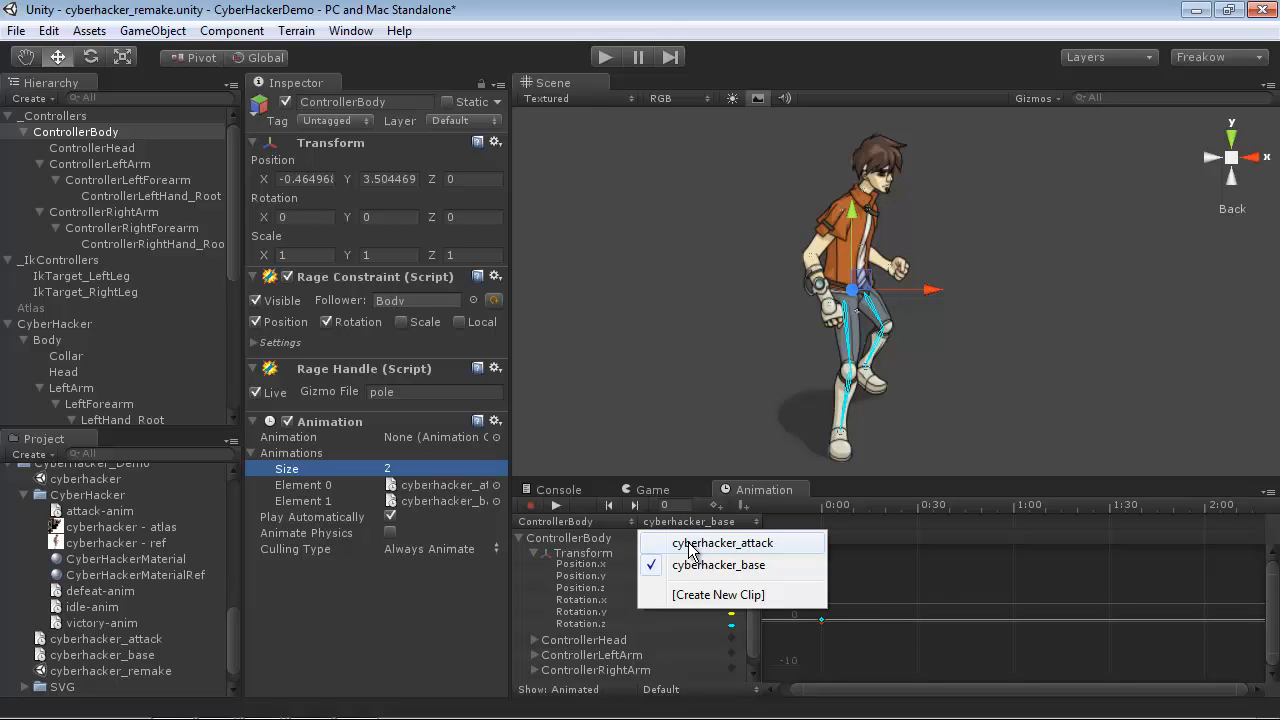
pyautogui.click(688, 543)
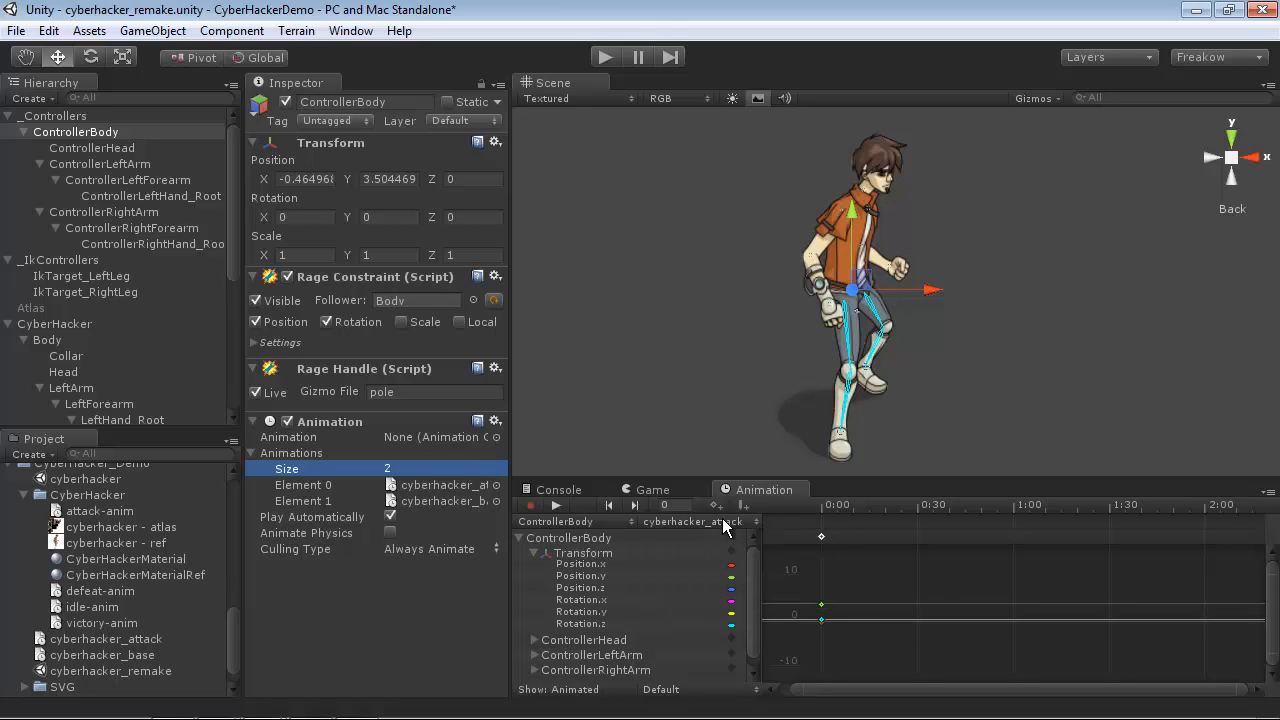
pyautogui.click(825, 509)
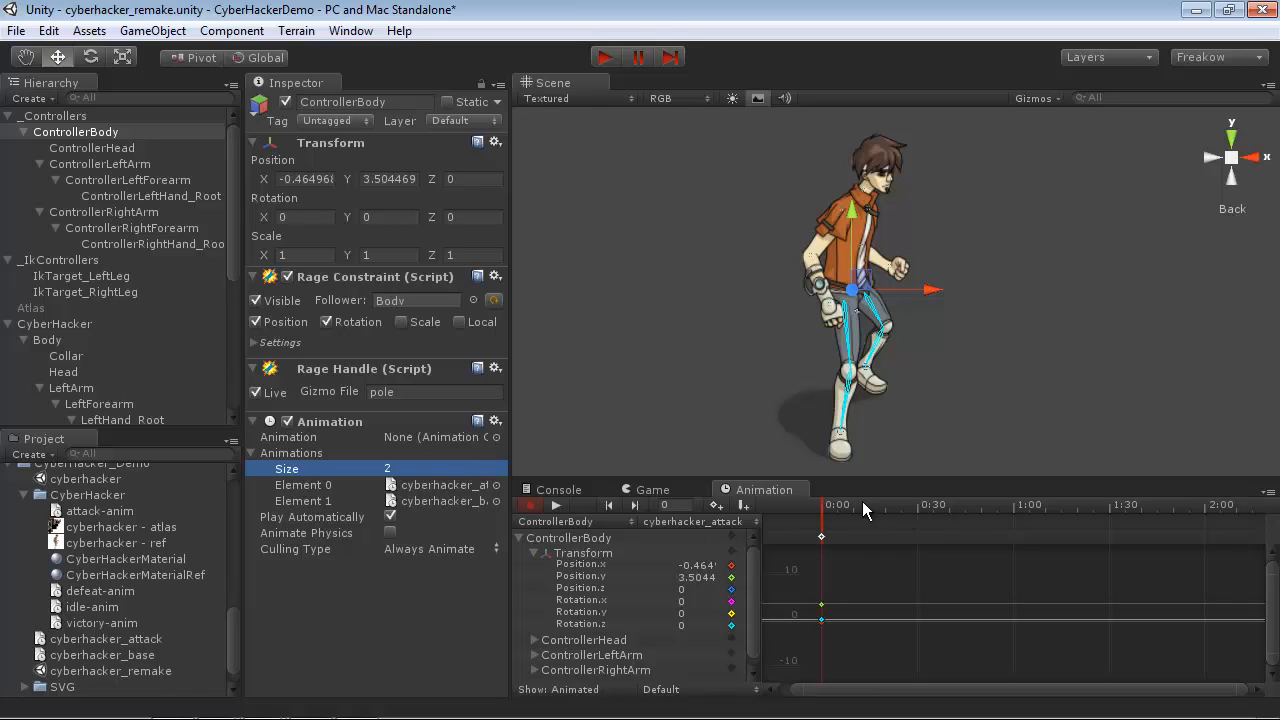
pyautogui.moveTo(912, 511); pyautogui.dragTo(964, 521)
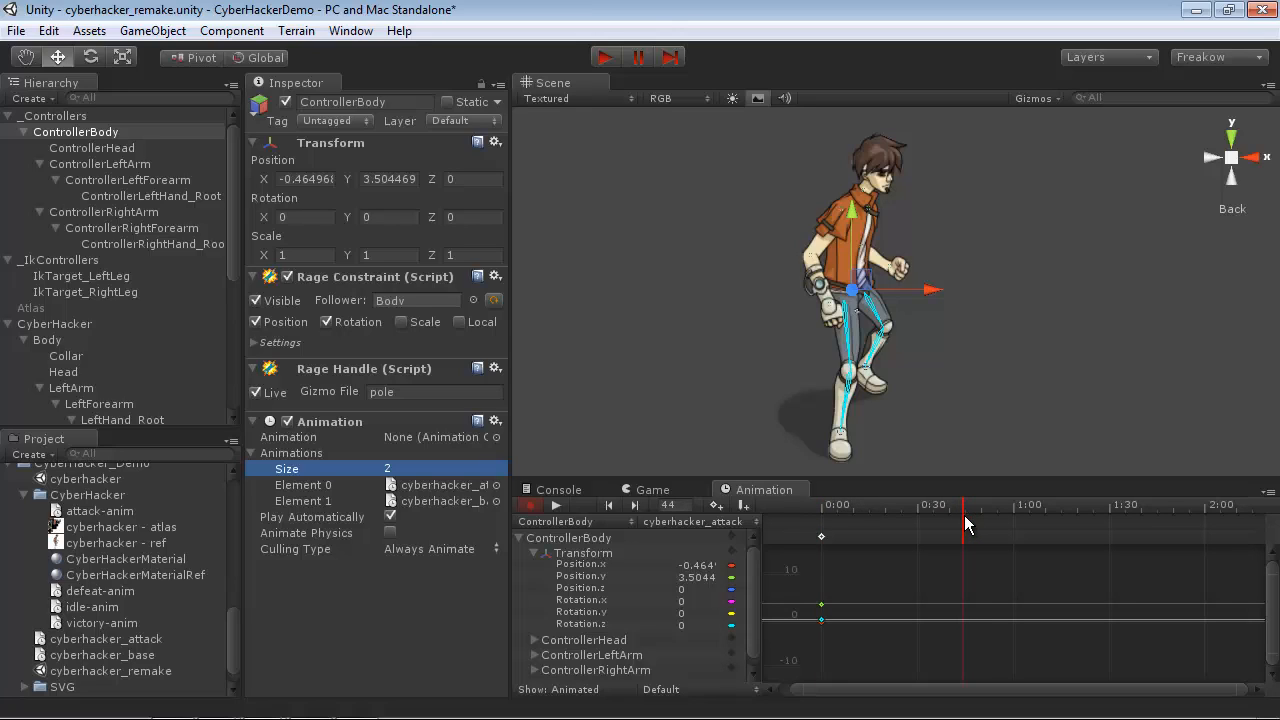
pyautogui.click(684, 503)
pyautogui.write('45')
# Step: Turn off 3D Gizmos in the scene view and reselect ControllerBody
pyautogui.click(234, 203)
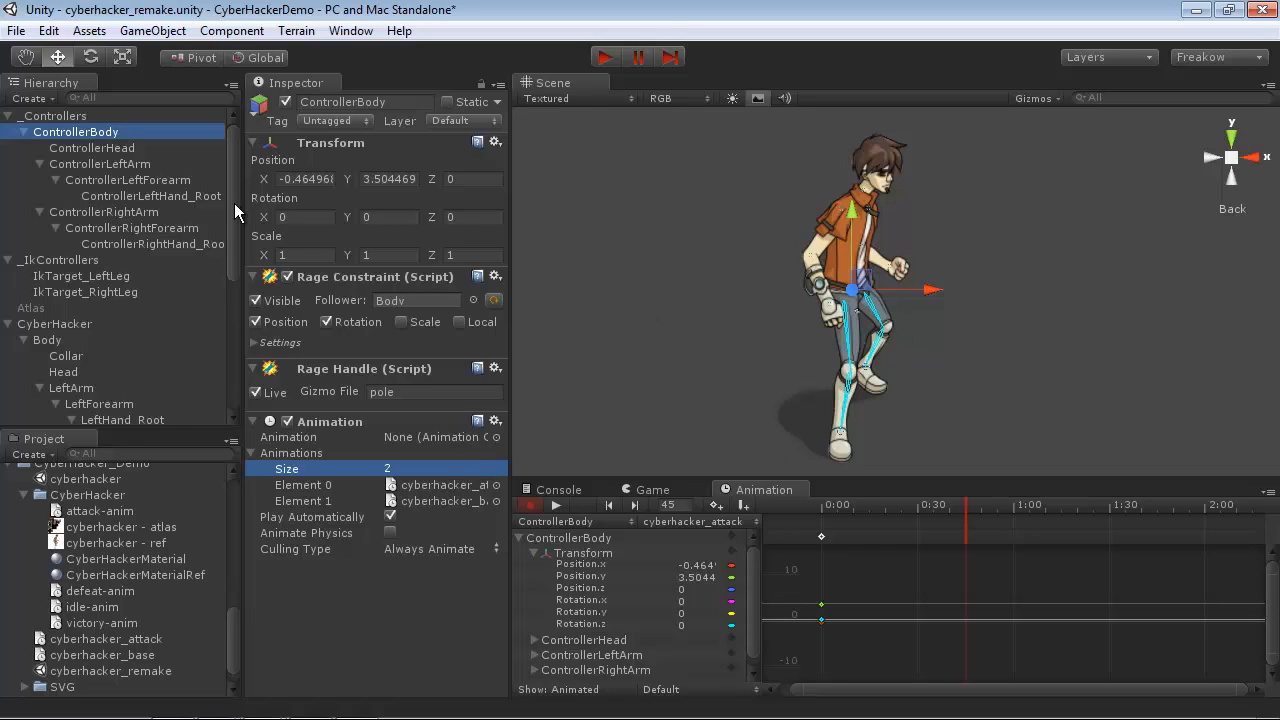
pyautogui.click(1030, 98)
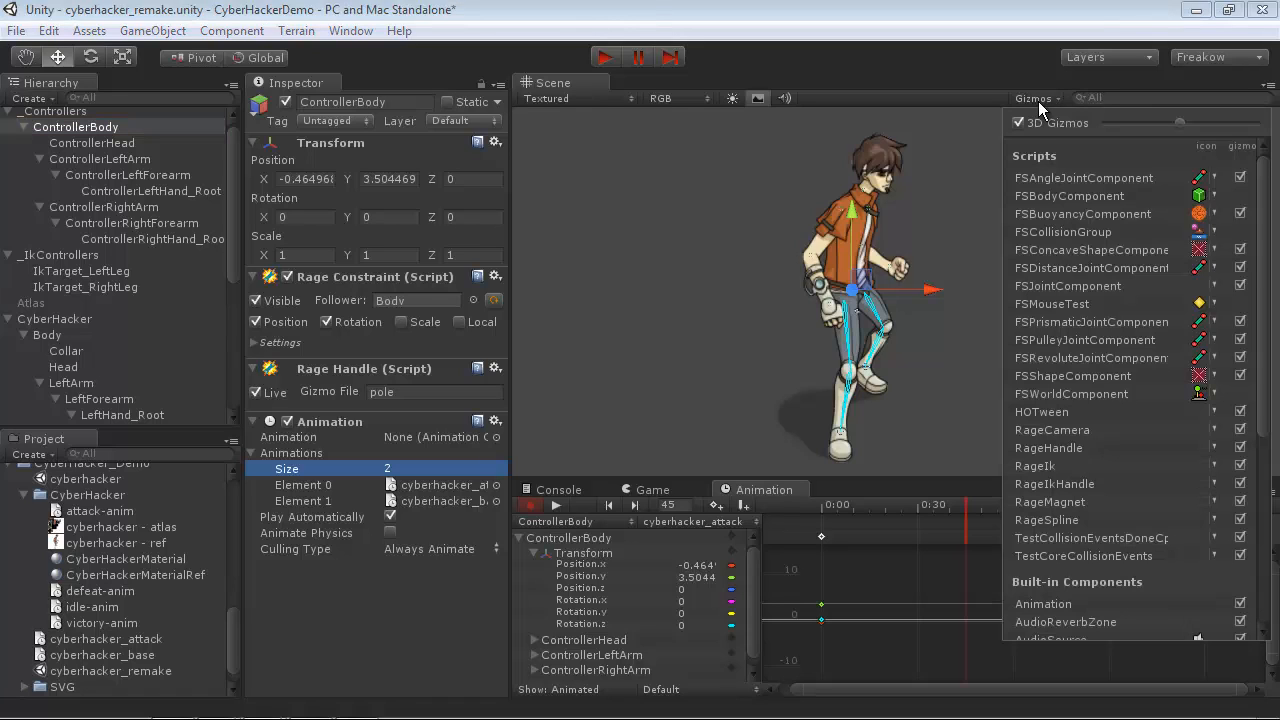
pyautogui.click(1018, 123)
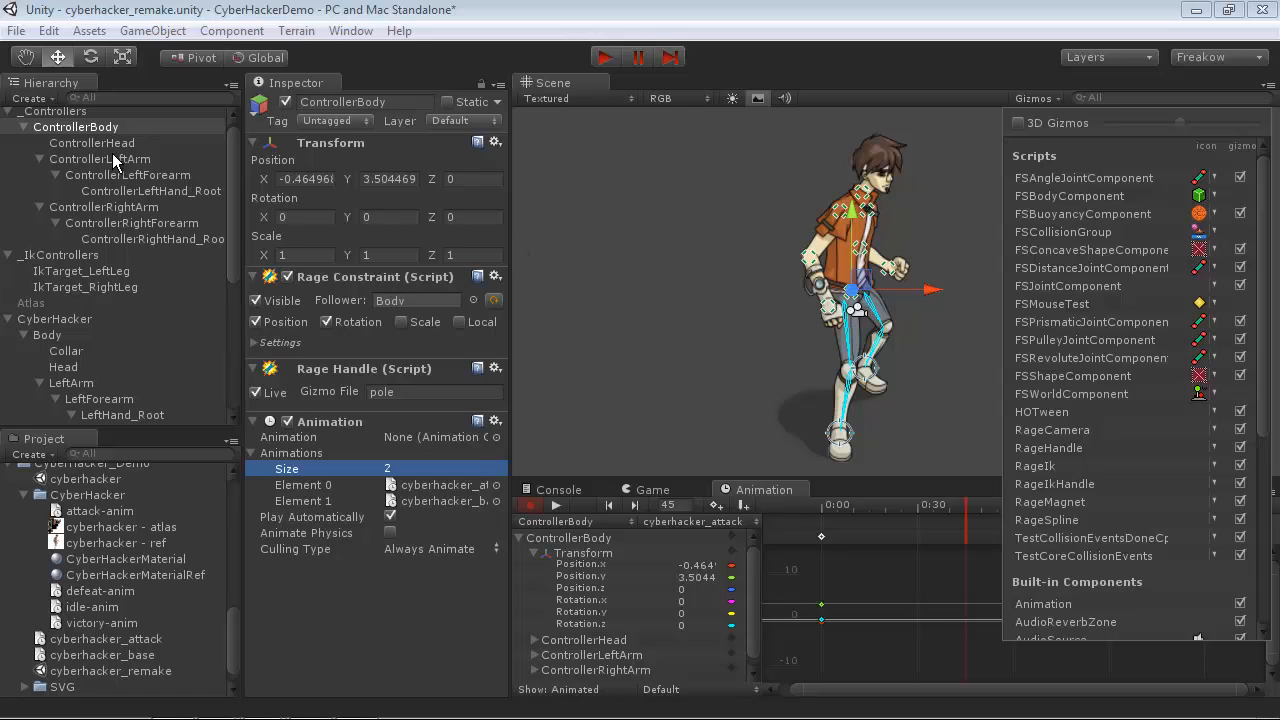
pyautogui.click(80, 127)
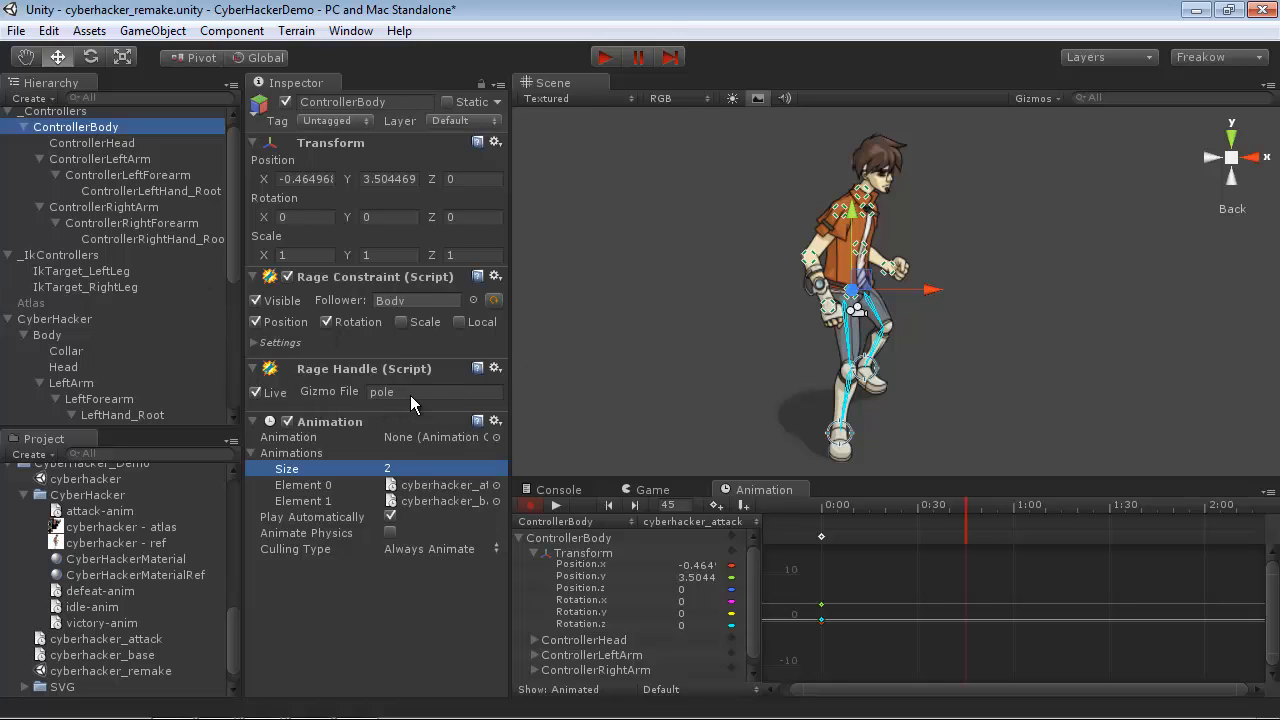
# Step: Search the project for "pole", select the pole gizmo texture, and clear the search to examine it in the Gizmos folder
pyautogui.click(134, 453)
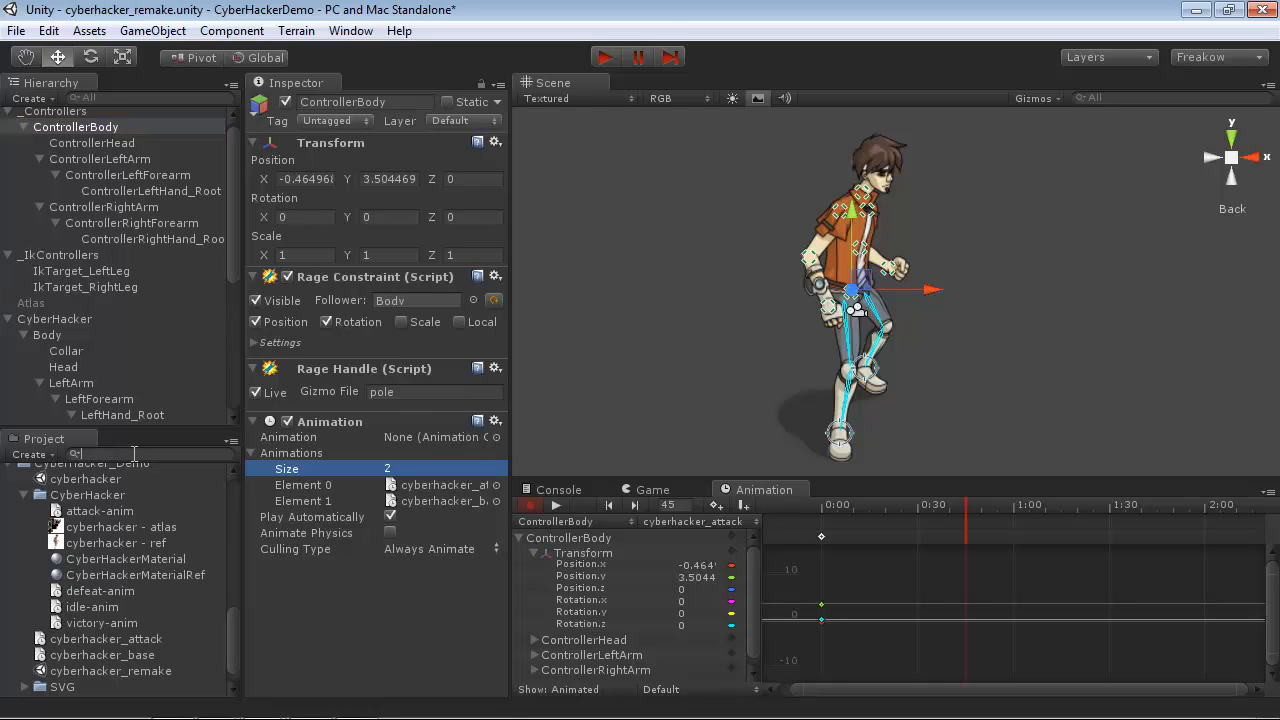
pyautogui.write('pole')
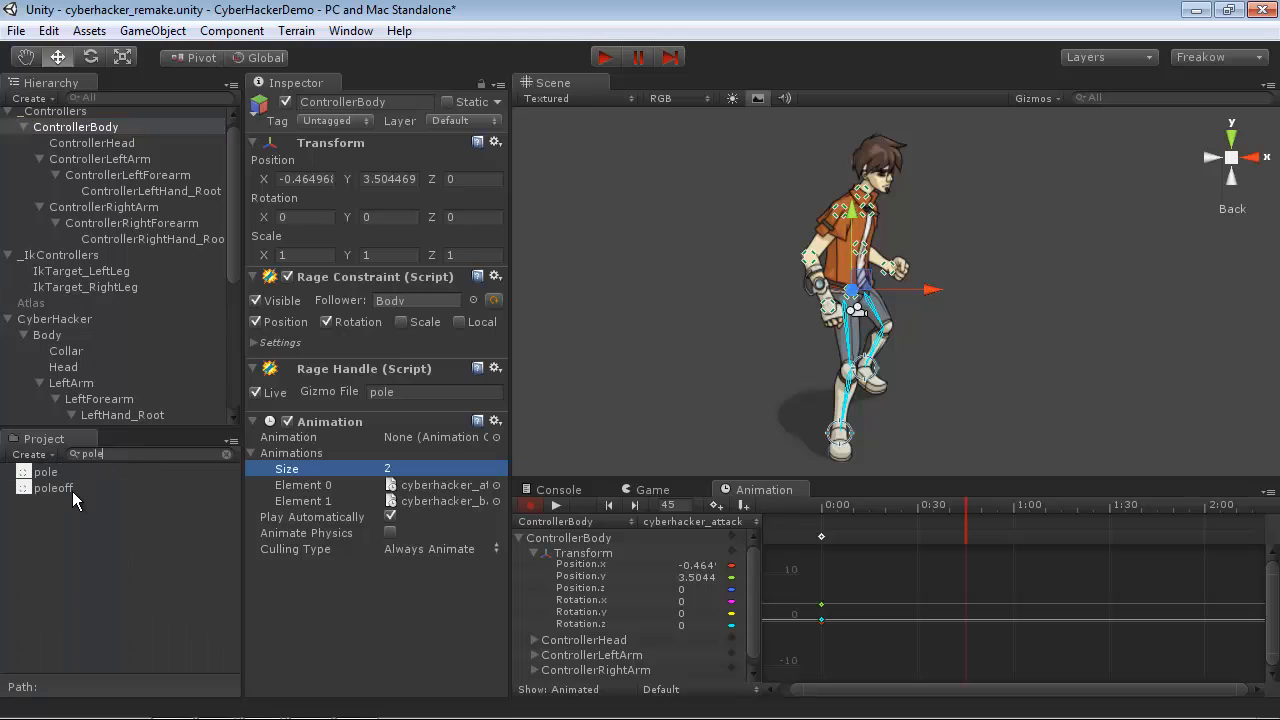
pyautogui.click(46, 474)
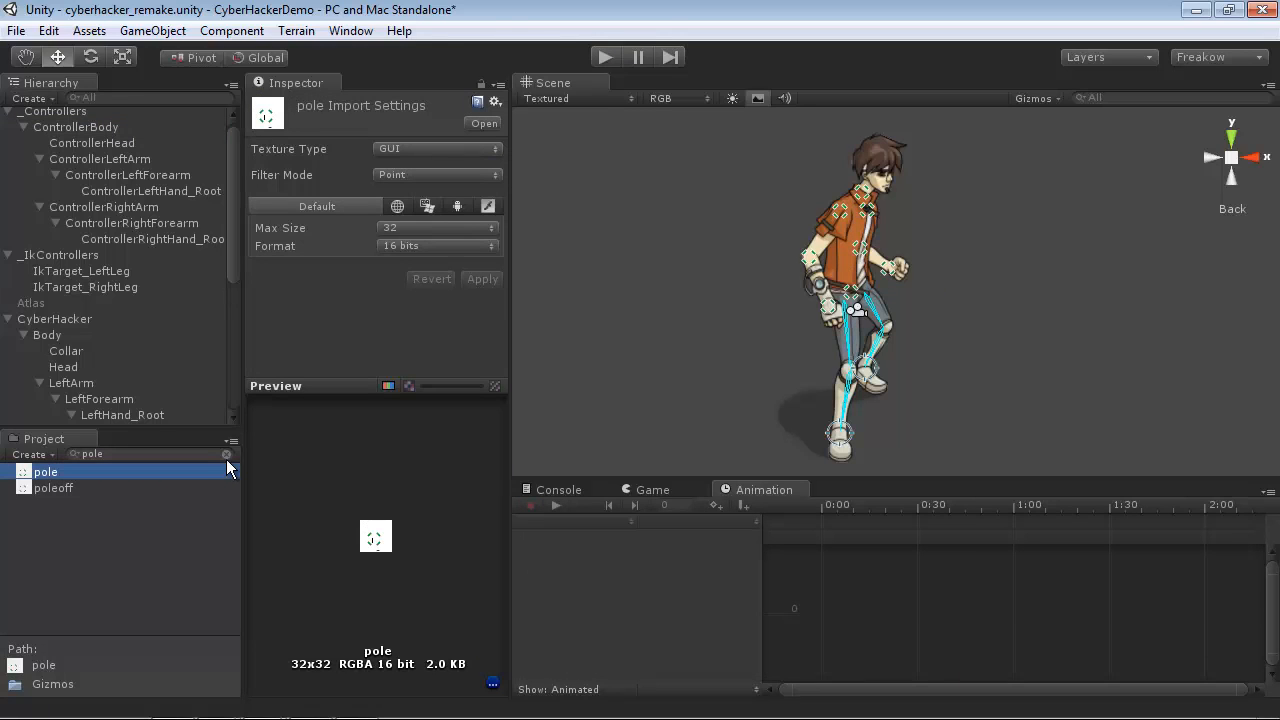
pyautogui.click(226, 455)
pyautogui.scroll(-3, 216, 605)
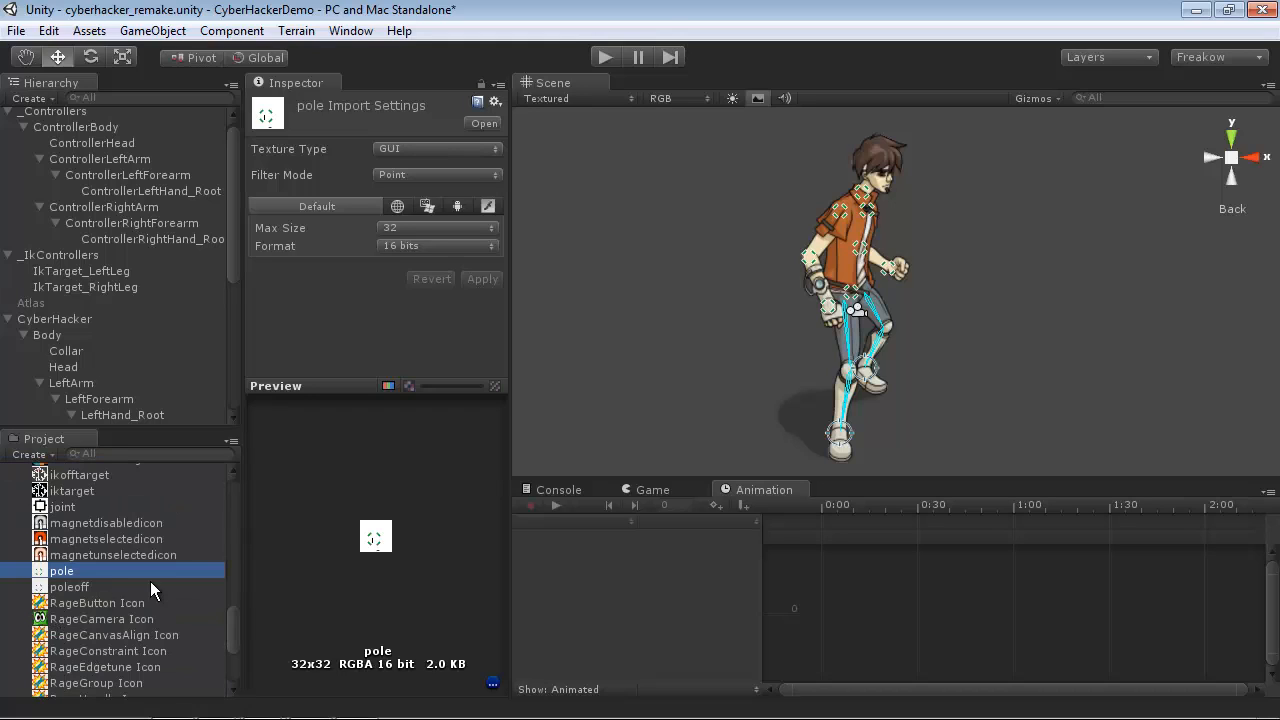
pyautogui.scroll(2, 150, 581)
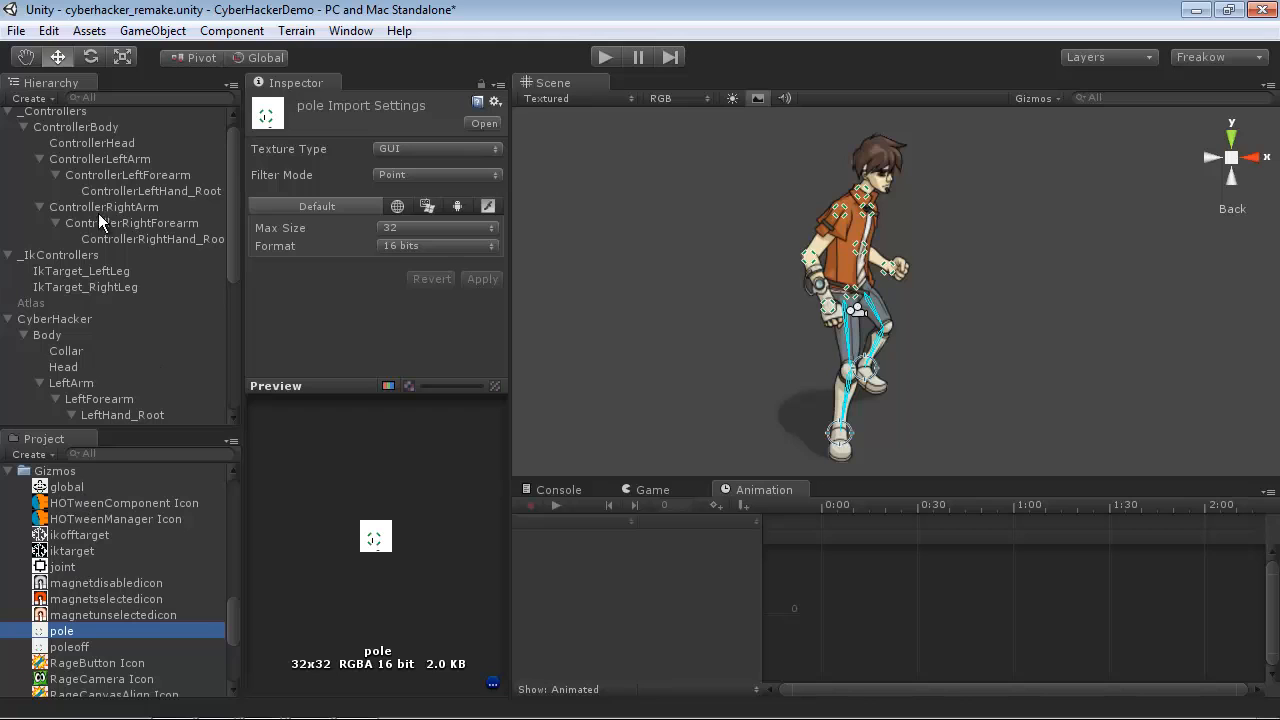
# Step: Set the Rage Handle gizmo file to global for ControllerBody and to joint for ControllerHead
pyautogui.click(86, 125)
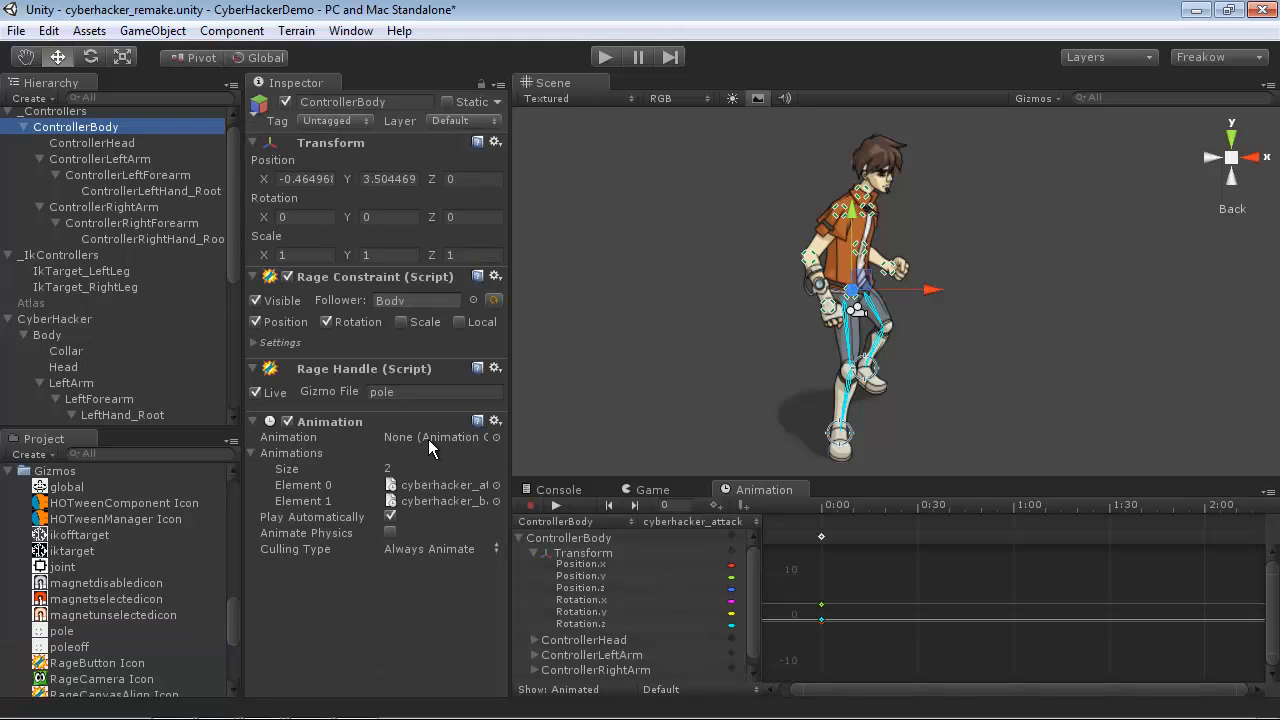
pyautogui.click(411, 392)
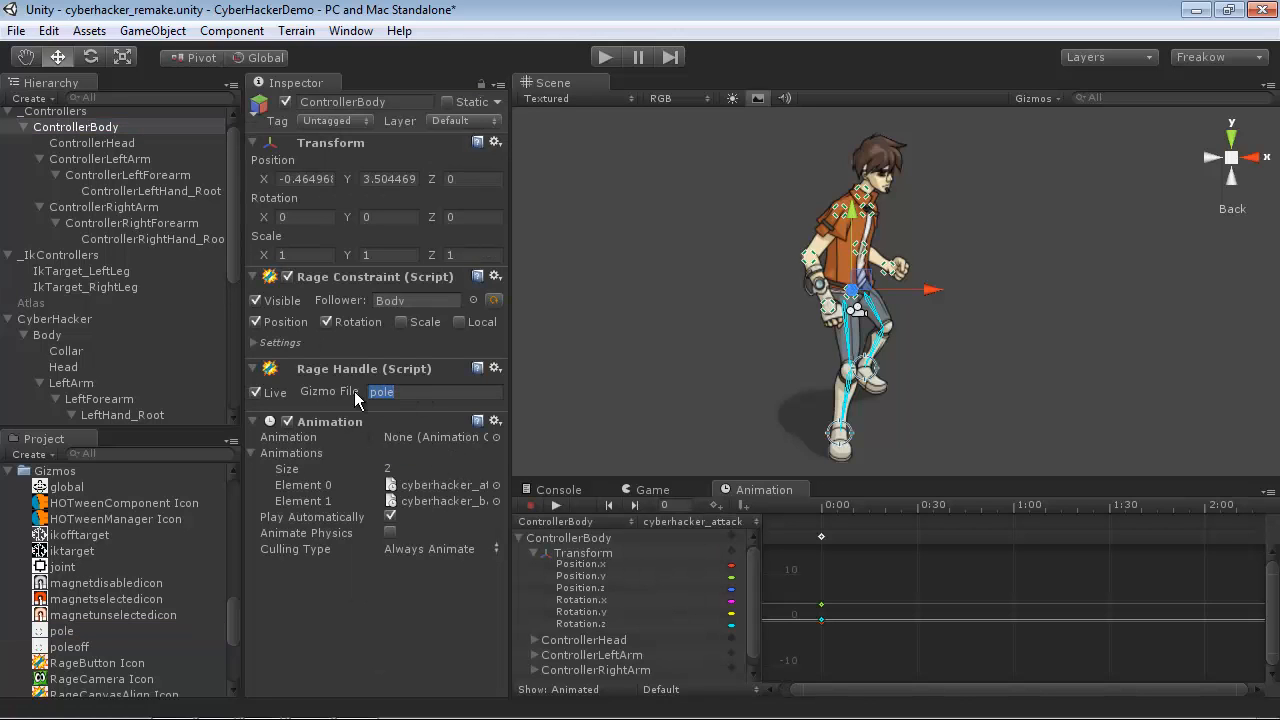
pyautogui.write('global')
pyautogui.click(104, 145)
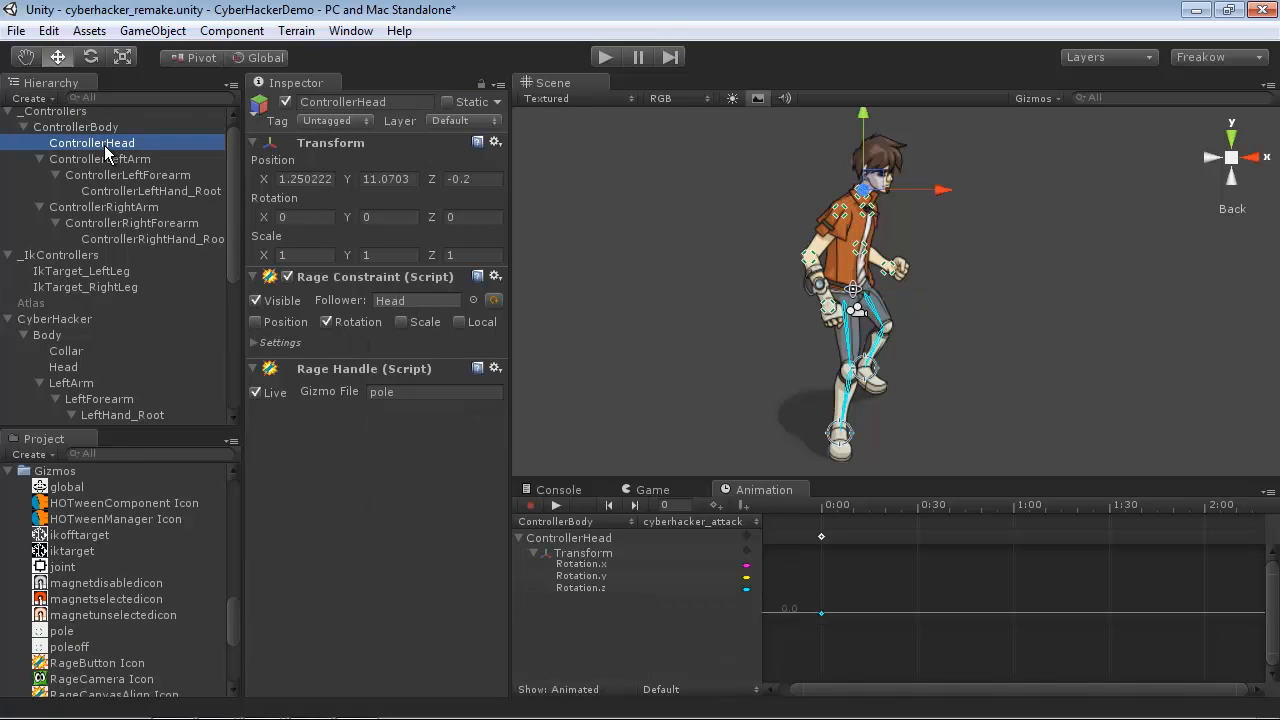
pyautogui.click(410, 393)
pyautogui.write('jo')
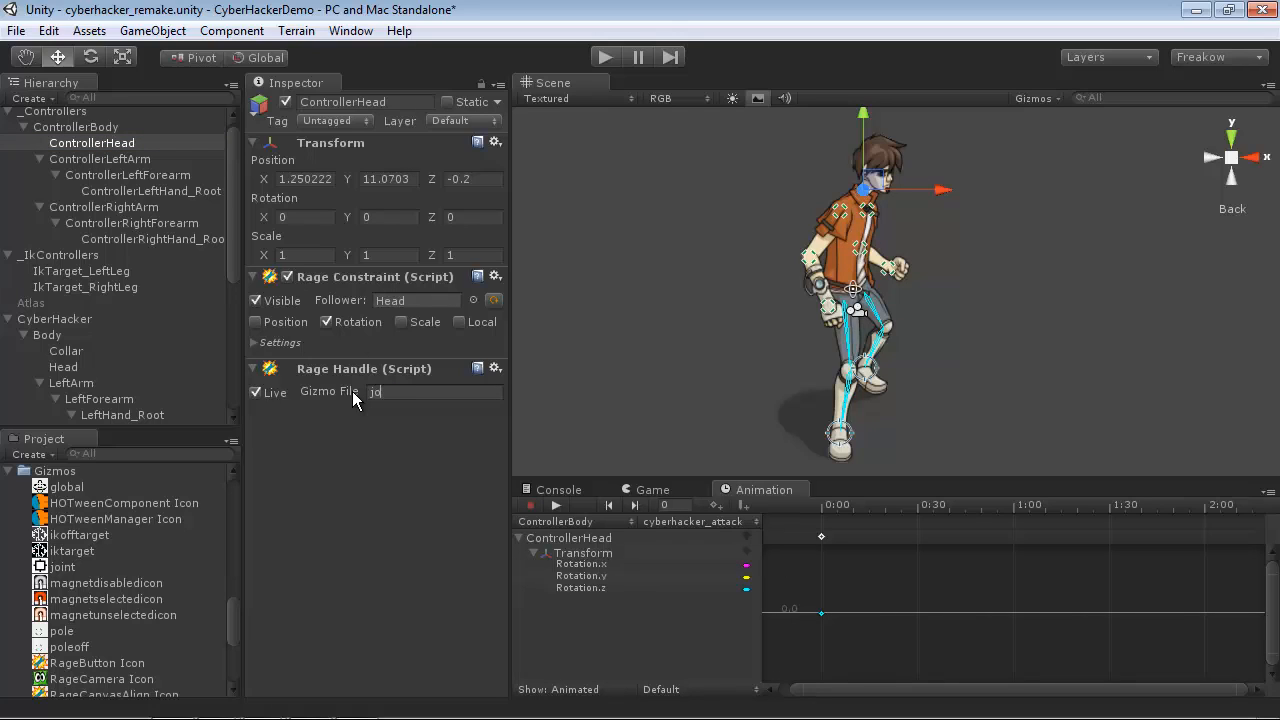
pyautogui.write('int')
# Step: Go to frame 45 of the cyberhacker_attack clip and rotate ControllerBody to about 9.3° around Z
pyautogui.click(66, 127)
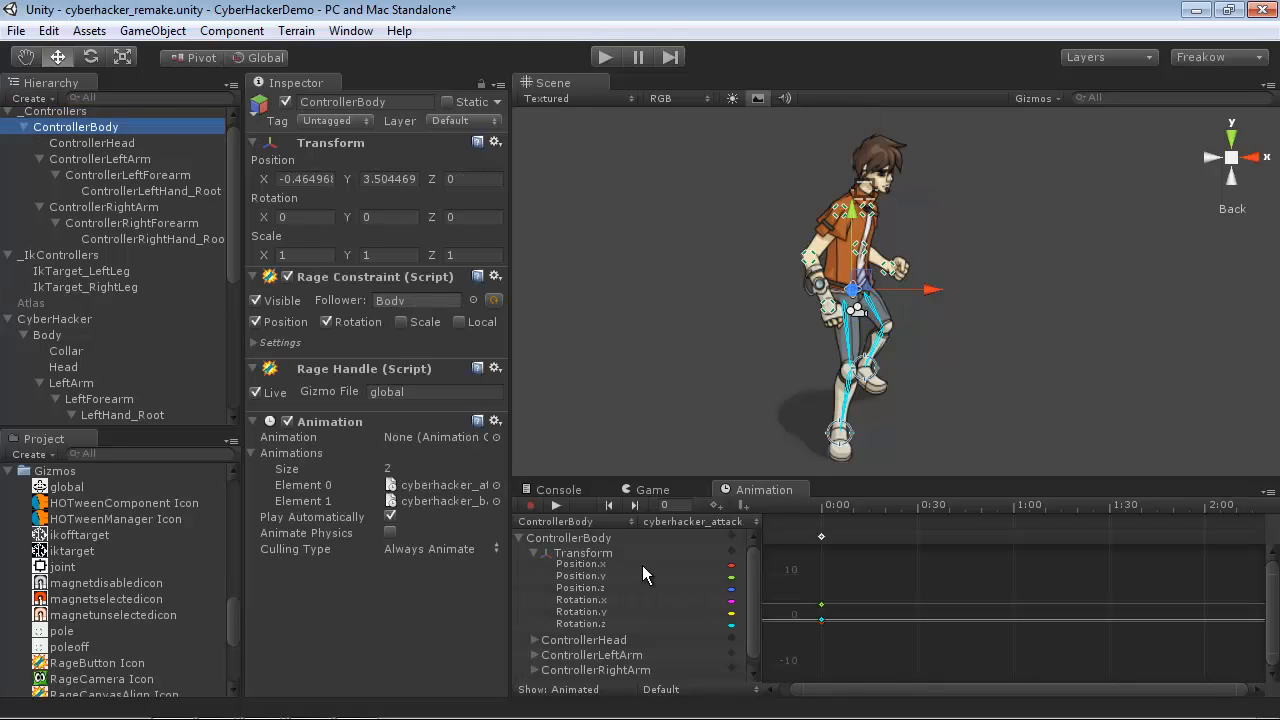
pyautogui.moveTo(832, 478); pyautogui.dragTo(832, 467)
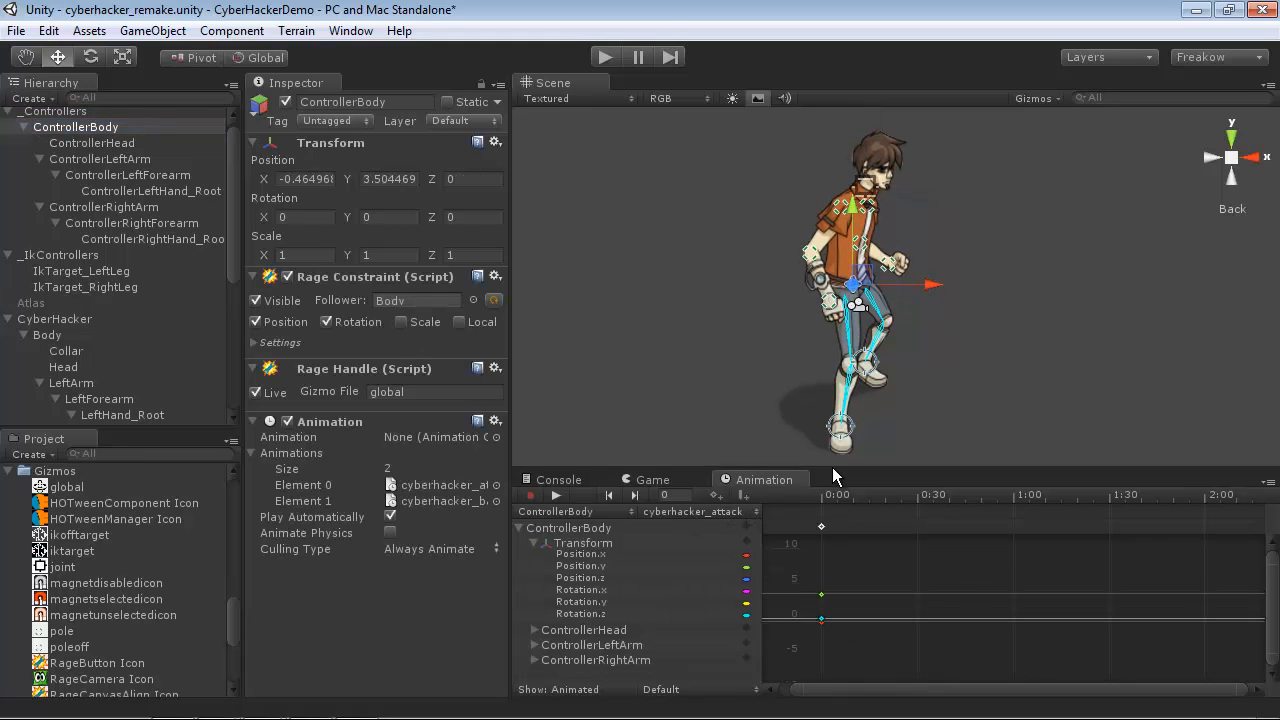
pyautogui.moveTo(1028, 380); pyautogui.dragTo(990, 380, button='middle')
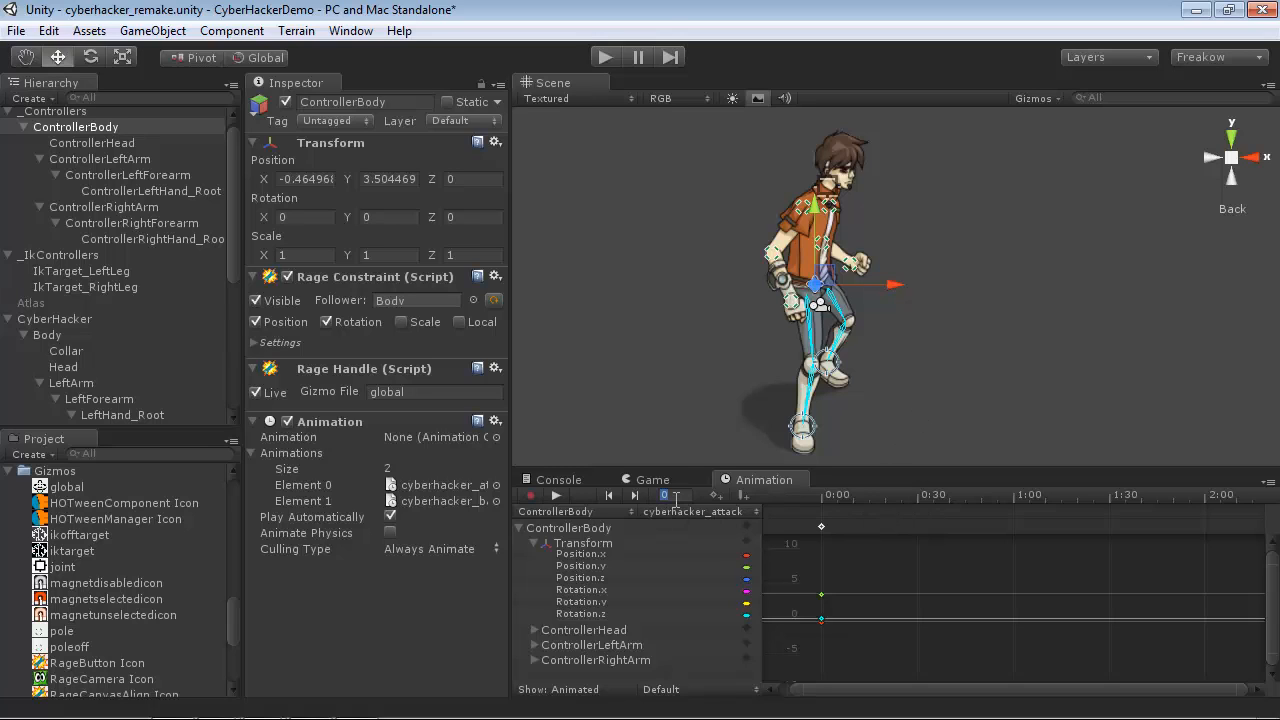
pyautogui.write('45')
pyautogui.press('Return')
pyautogui.scroll(3, 910, 283)
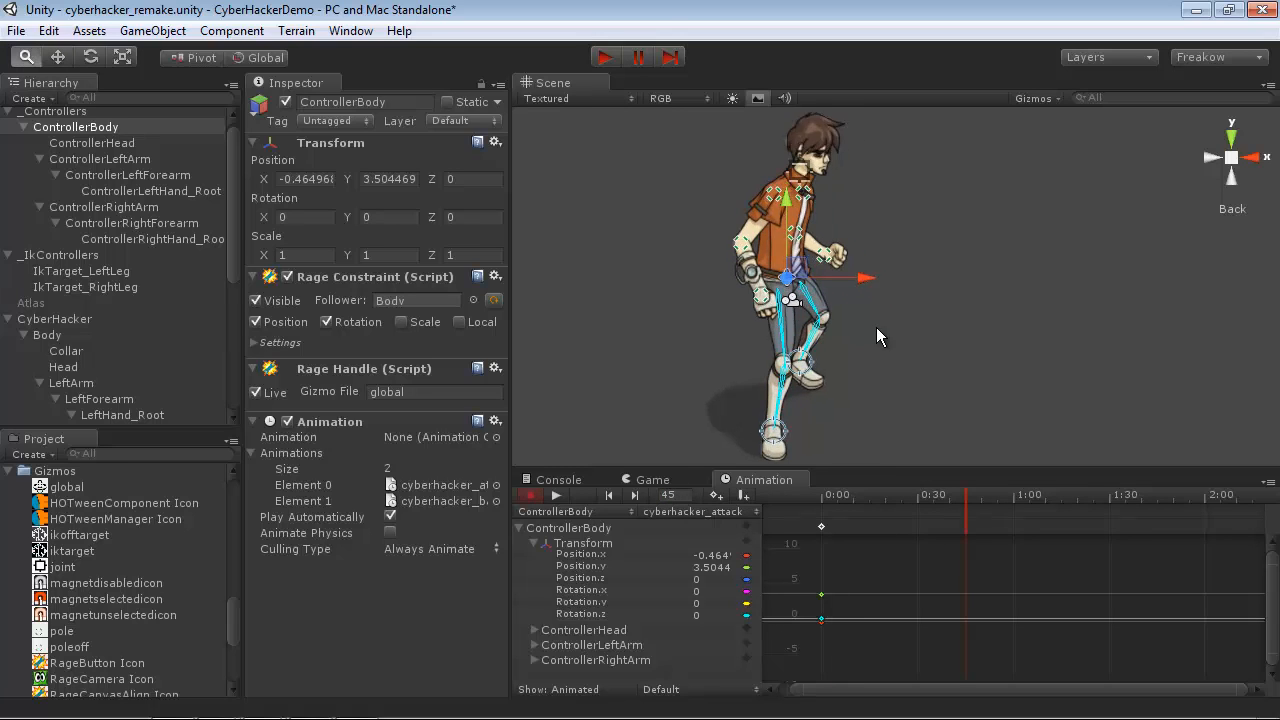
pyautogui.scroll(4, 876, 327)
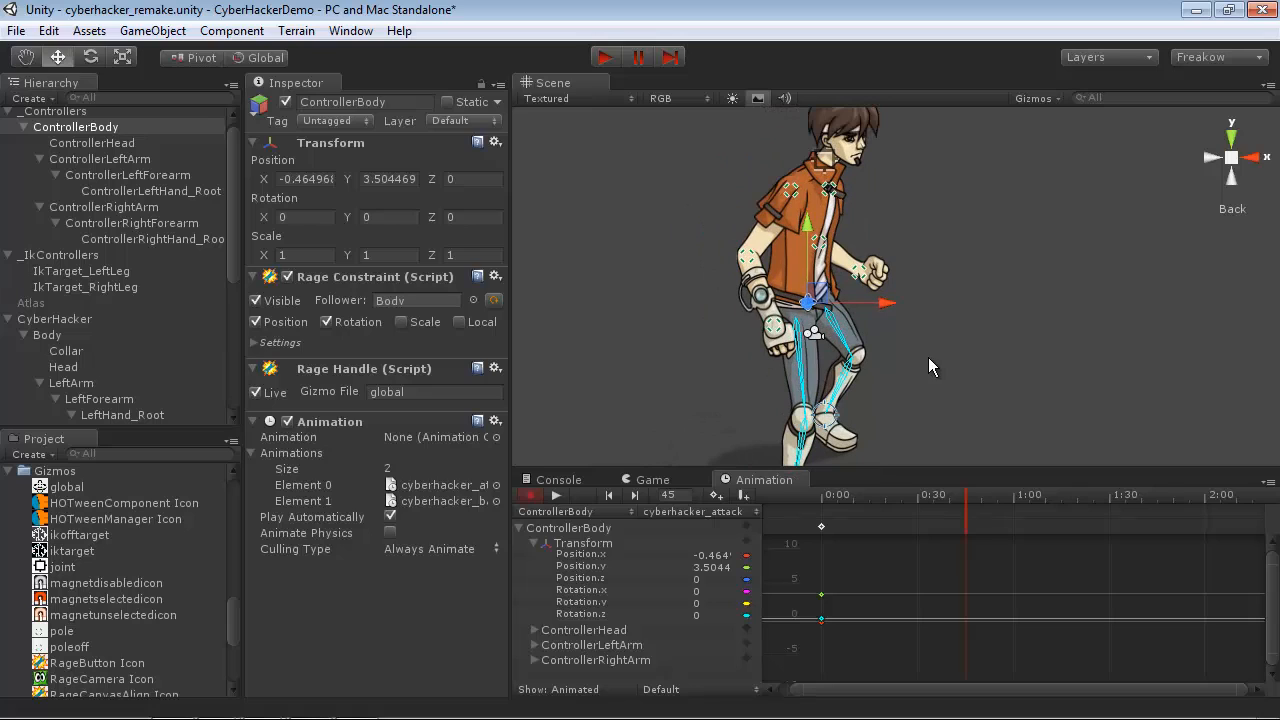
pyautogui.press('e')
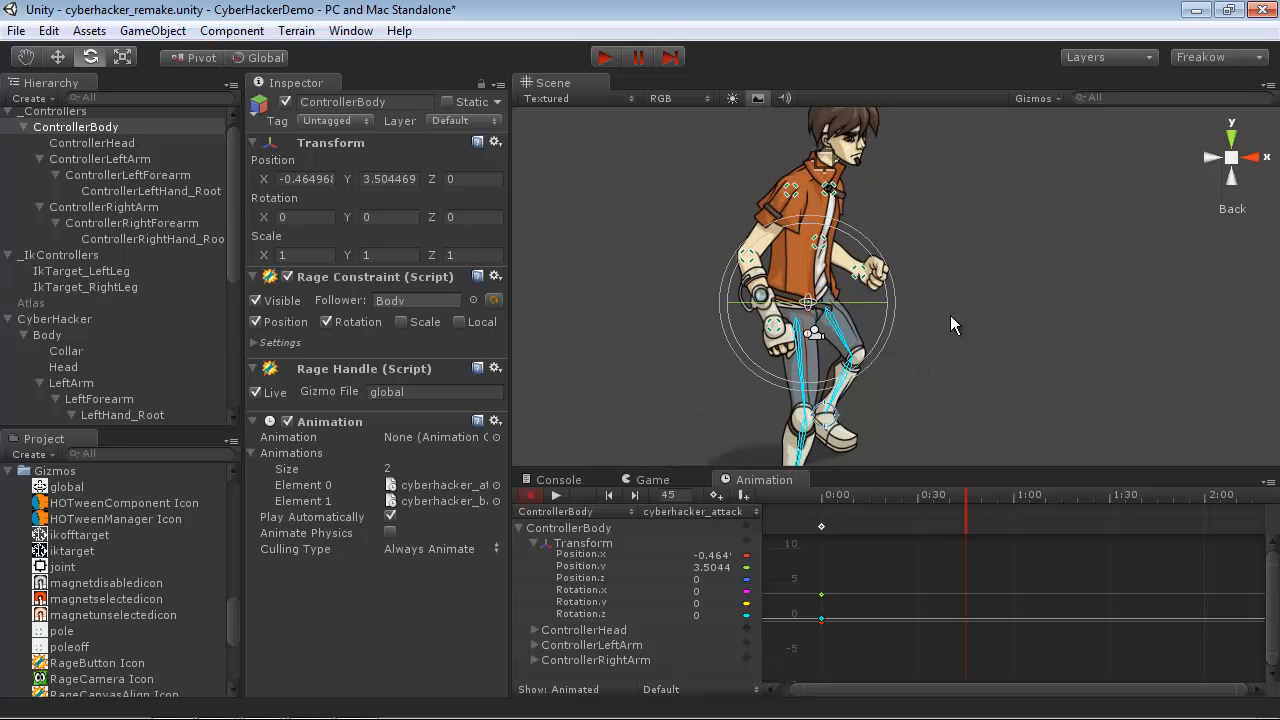
pyautogui.moveTo(886, 300); pyautogui.dragTo(878, 274)
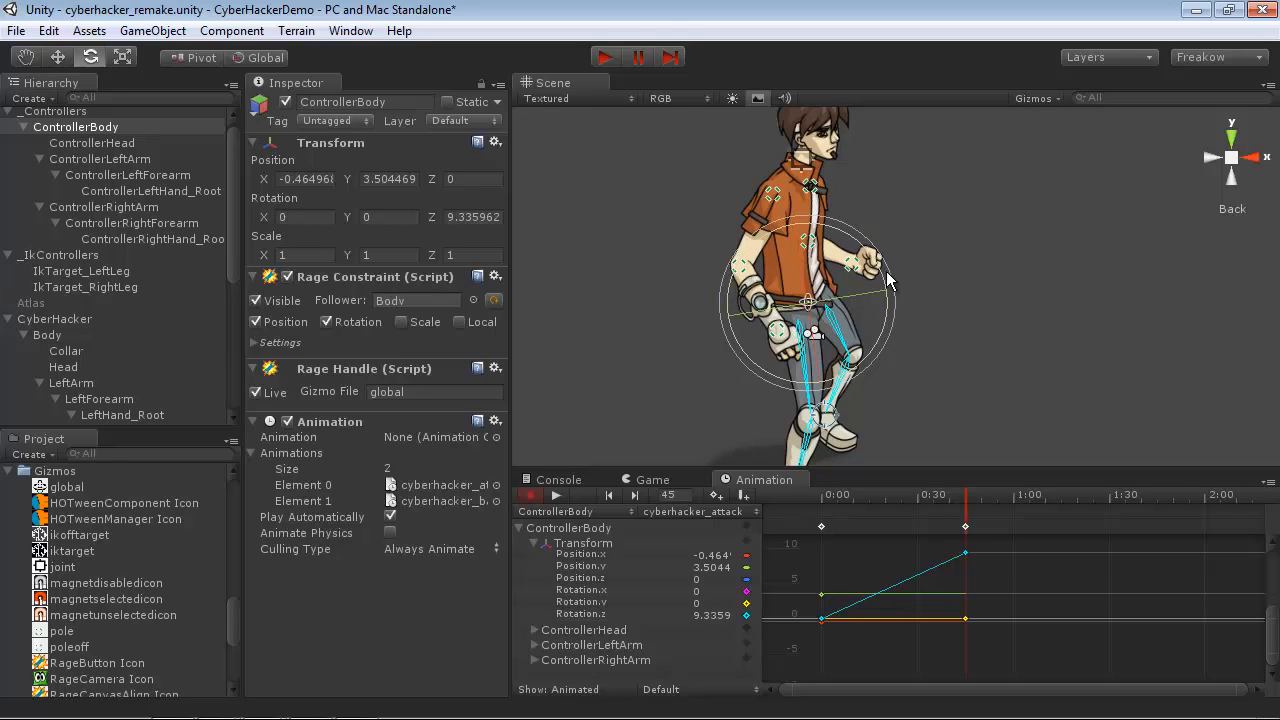
# Step: Move ControllerBody slightly back and down at frame 45, to about X -1.09 and Y 3.35
pyautogui.moveTo(950, 303); pyautogui.dragTo(974, 277, button='middle')
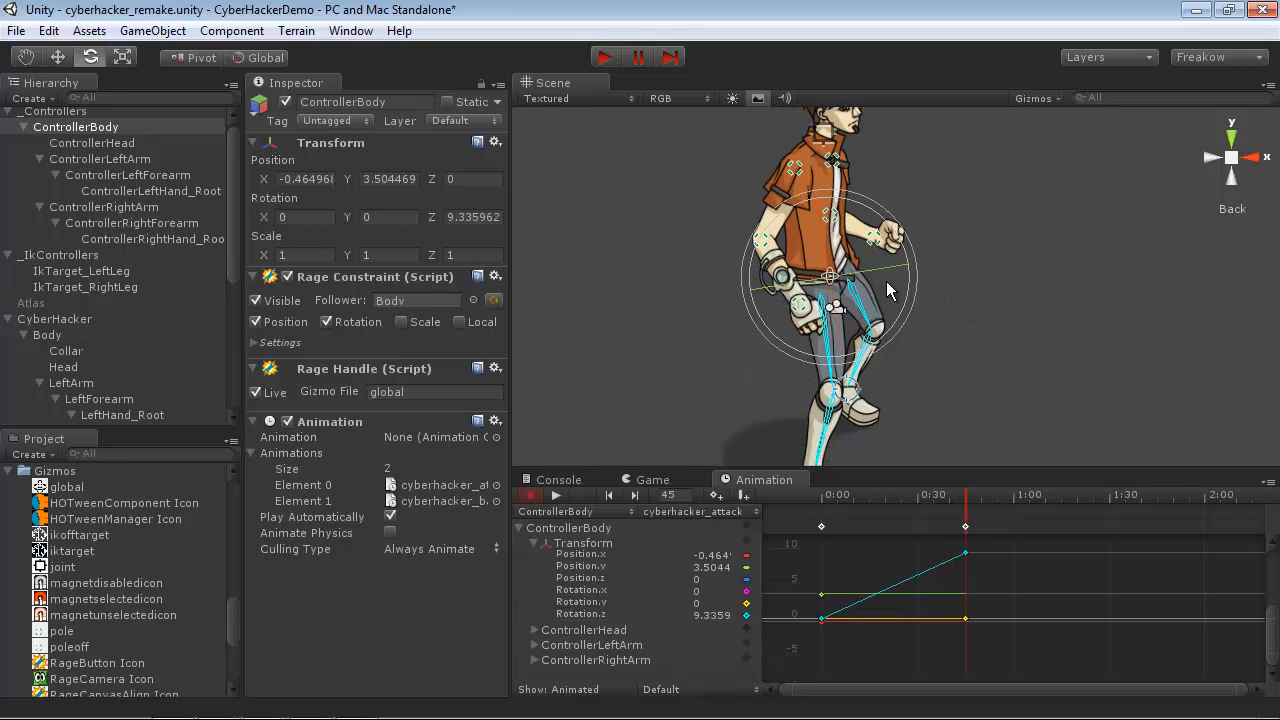
pyautogui.press('w')
pyautogui.moveTo(843, 276); pyautogui.dragTo(833, 280)
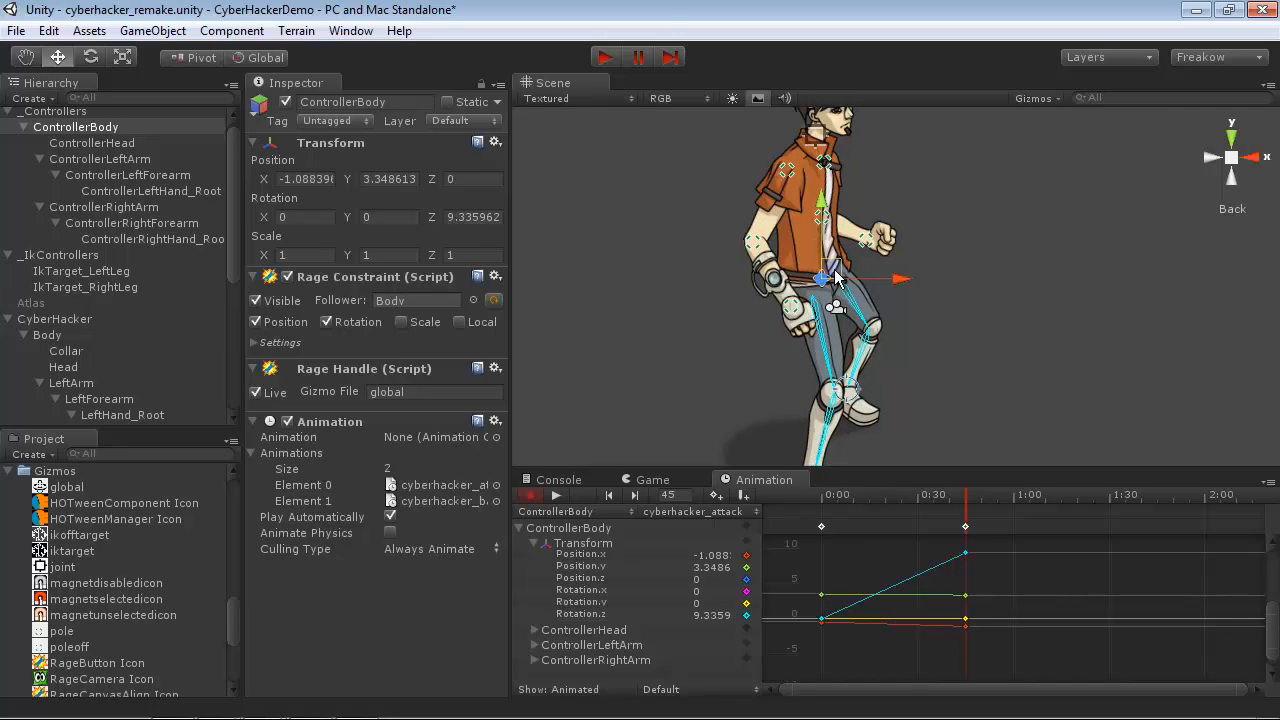
# Step: Raise the character's right arm at frame 45 by rotating ControllerRightArm to about 149.4° around Z
pyautogui.moveTo(966, 253); pyautogui.dragTo(984, 299, button='middle')
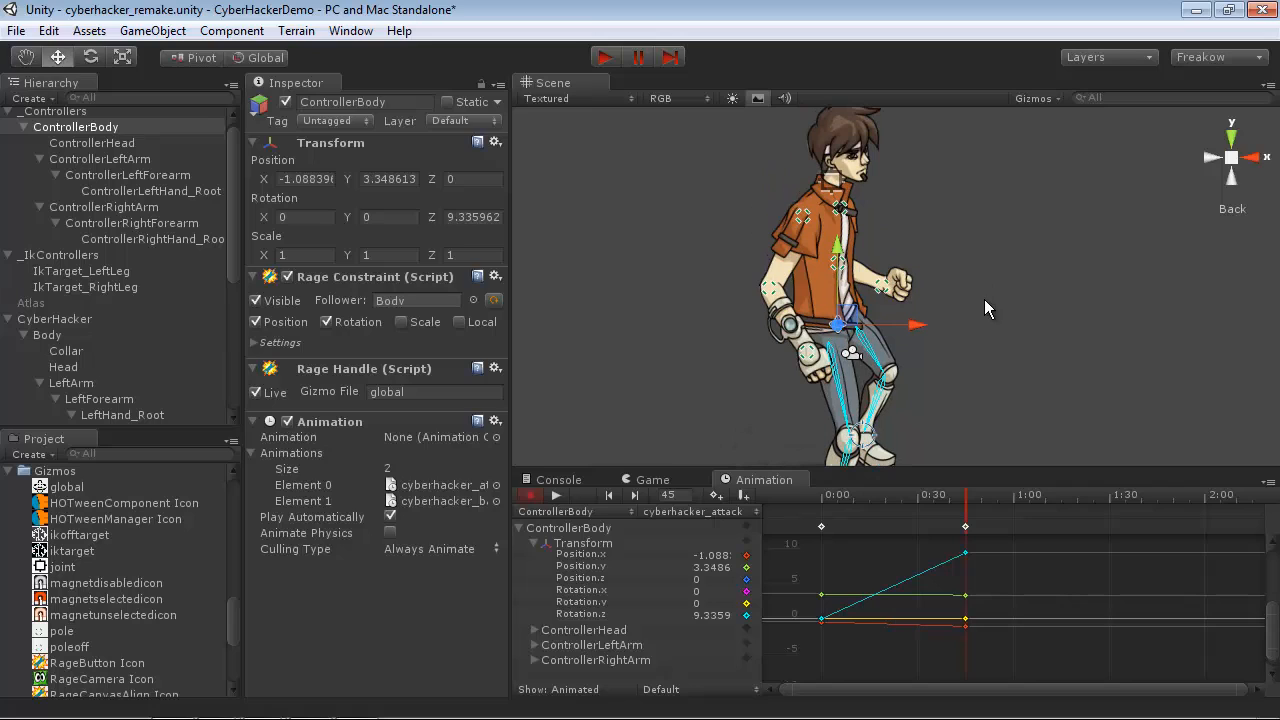
pyautogui.click(810, 229)
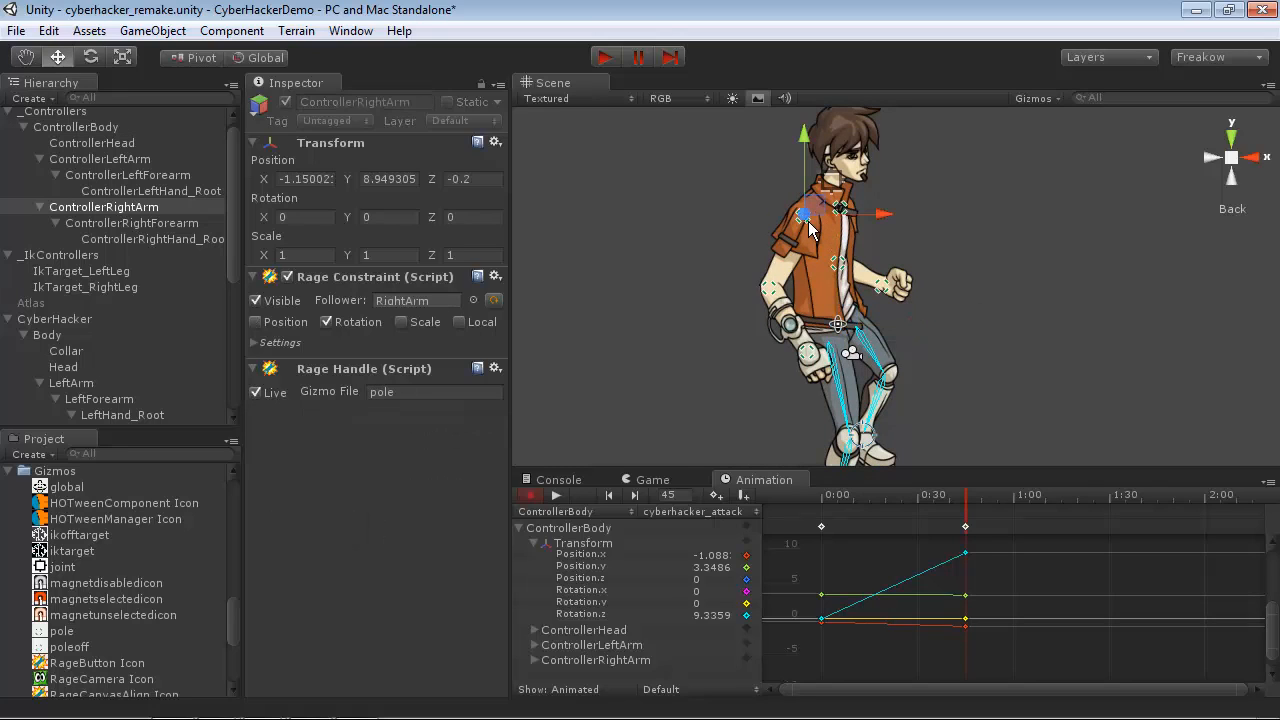
pyautogui.press('e')
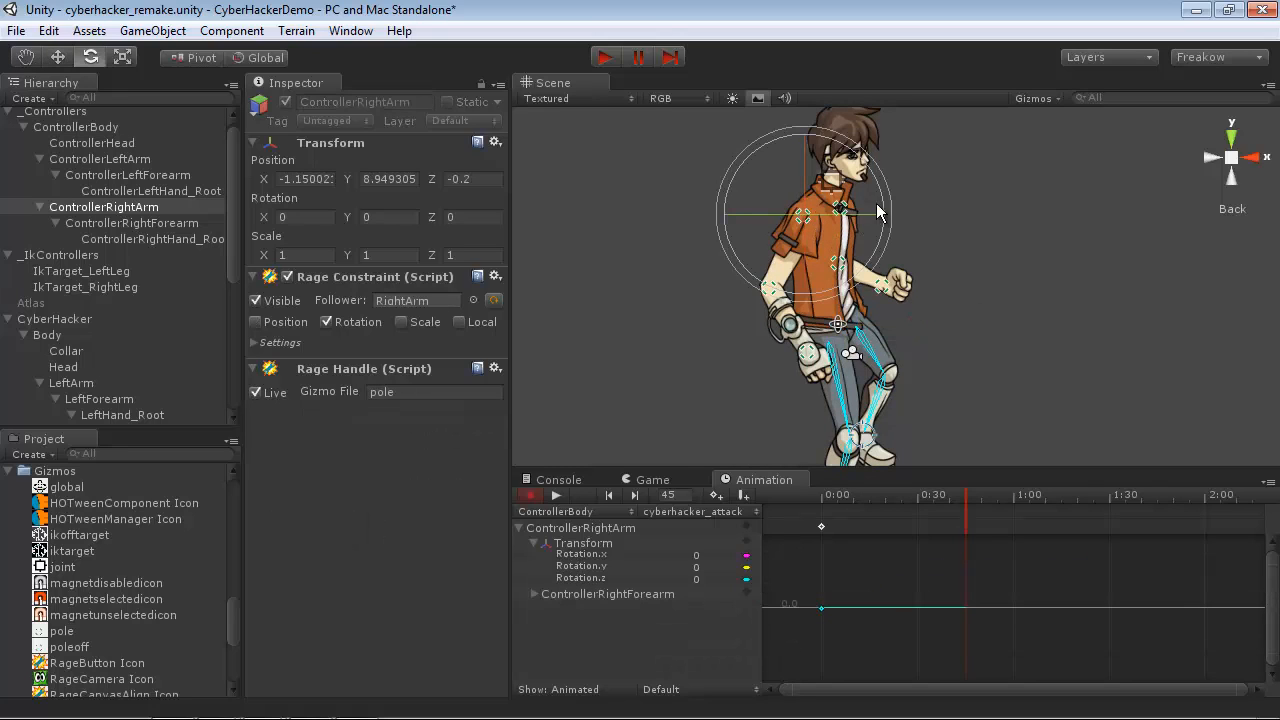
pyautogui.moveTo(890, 199); pyautogui.dragTo(832, 77)
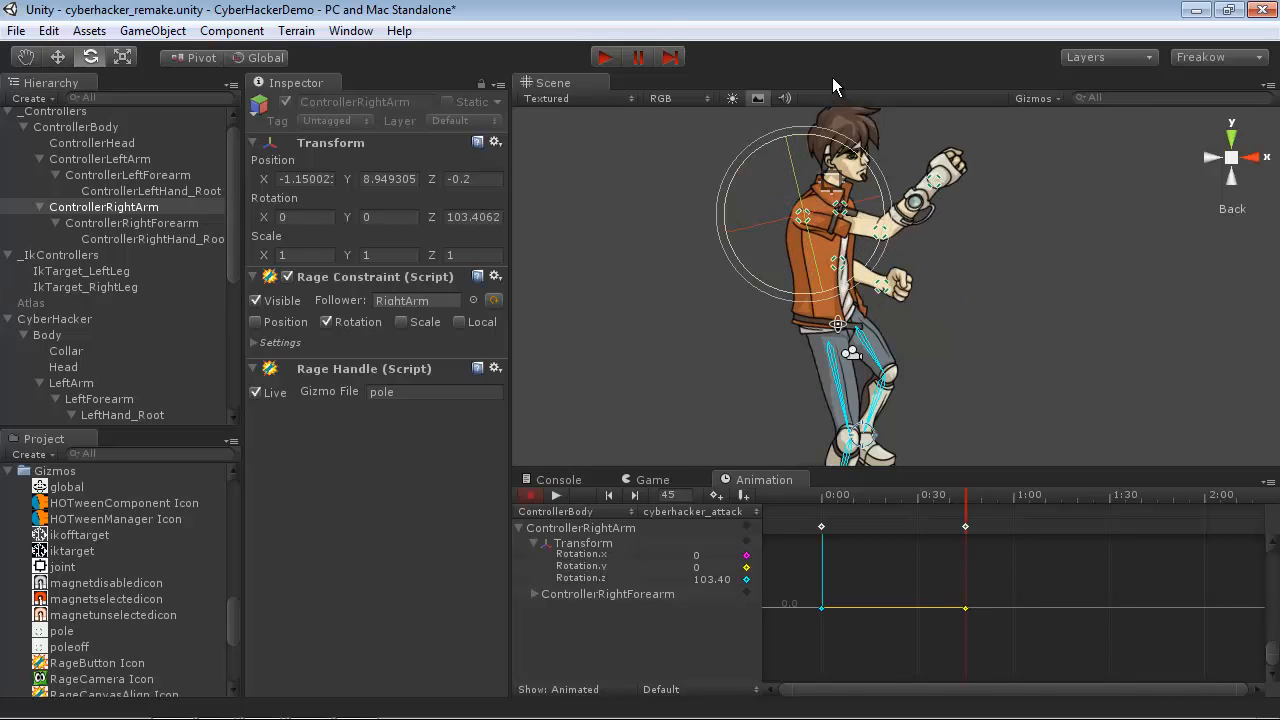
pyautogui.moveTo(952, 207); pyautogui.dragTo(992, 280, button='middle')
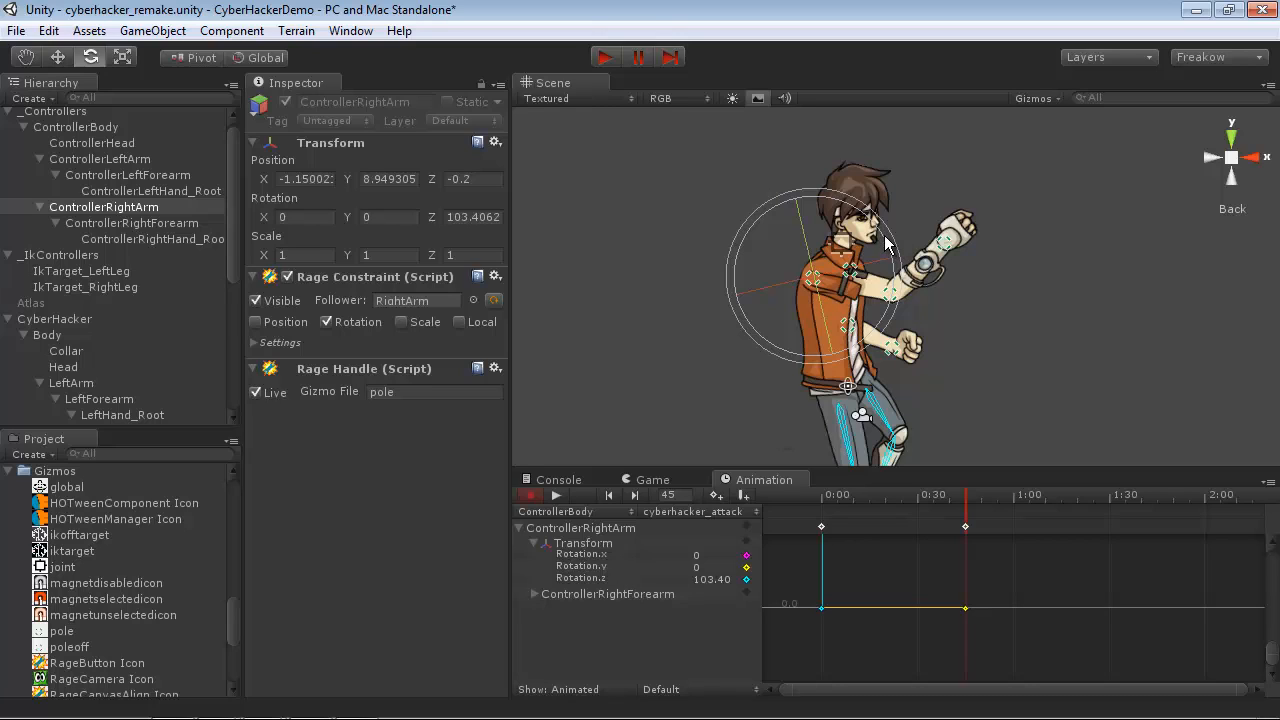
pyautogui.moveTo(883, 243); pyautogui.dragTo(753, 168)
# Step: Rotate ControllerRightForearm to about 14.3° and ControllerRightHand_Root to about 29.6° around Z at frame 45
pyautogui.click(120, 223)
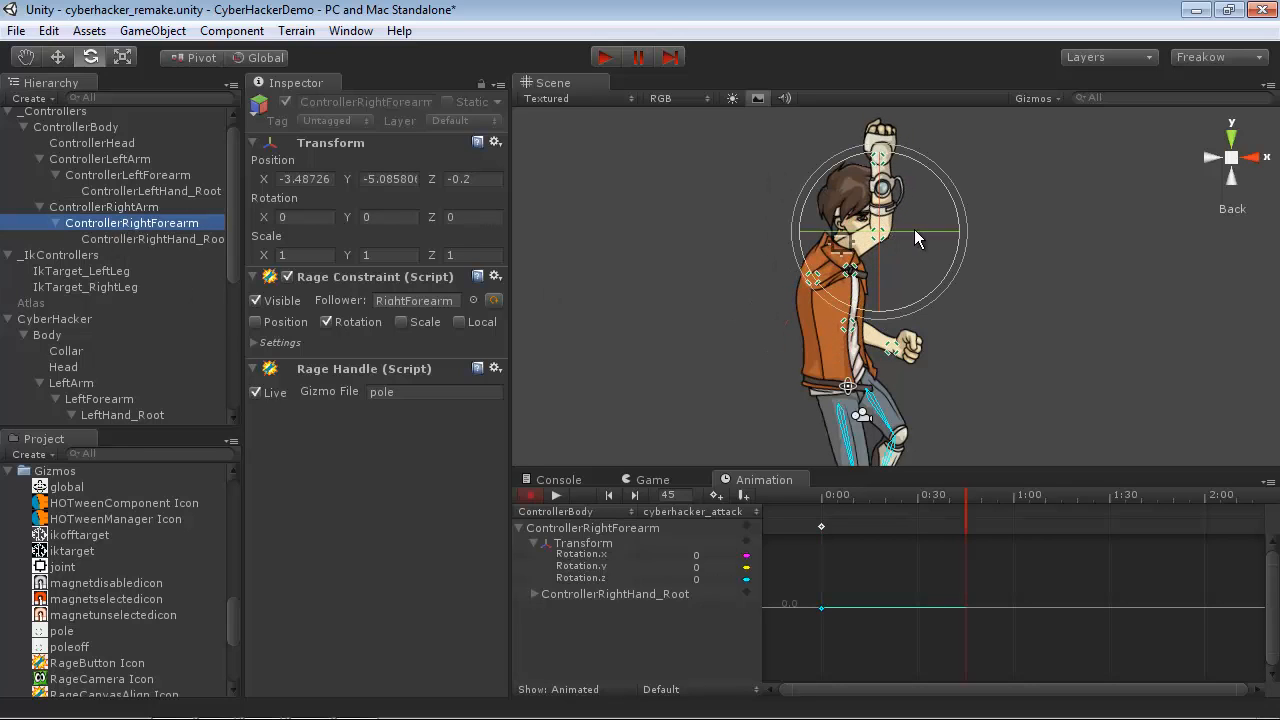
pyautogui.moveTo(944, 187); pyautogui.dragTo(911, 162)
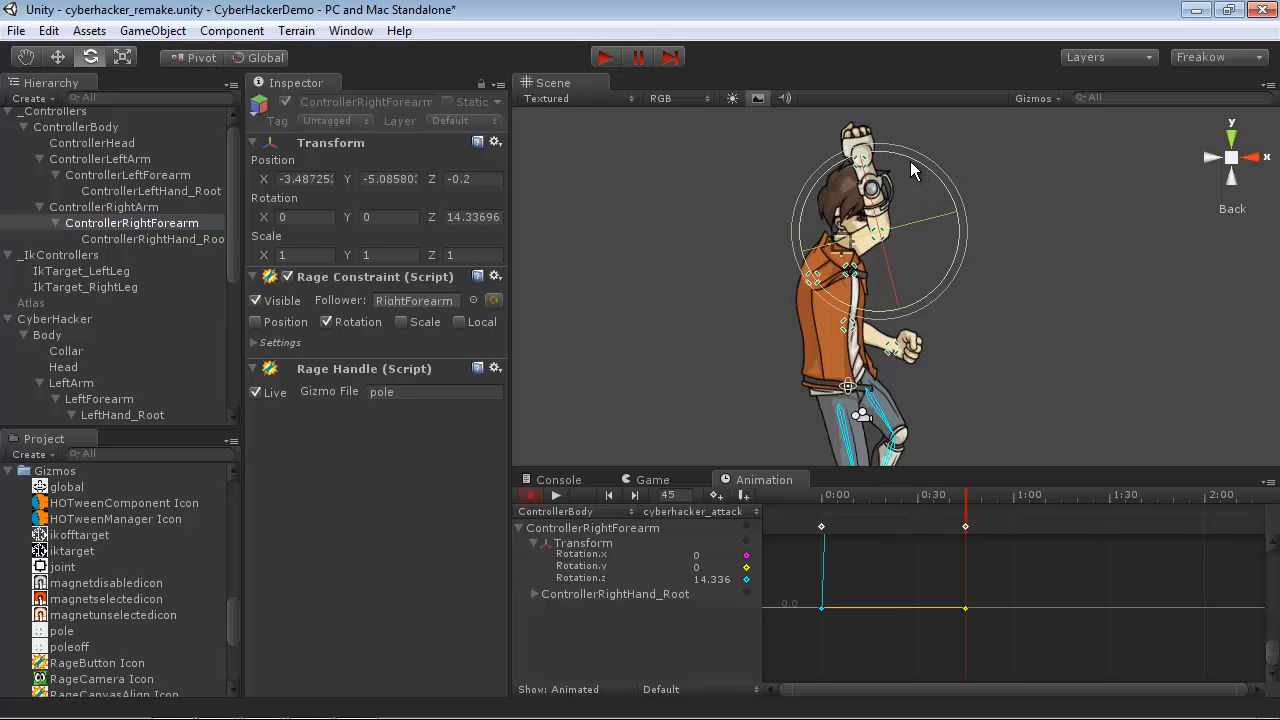
pyautogui.click(166, 239)
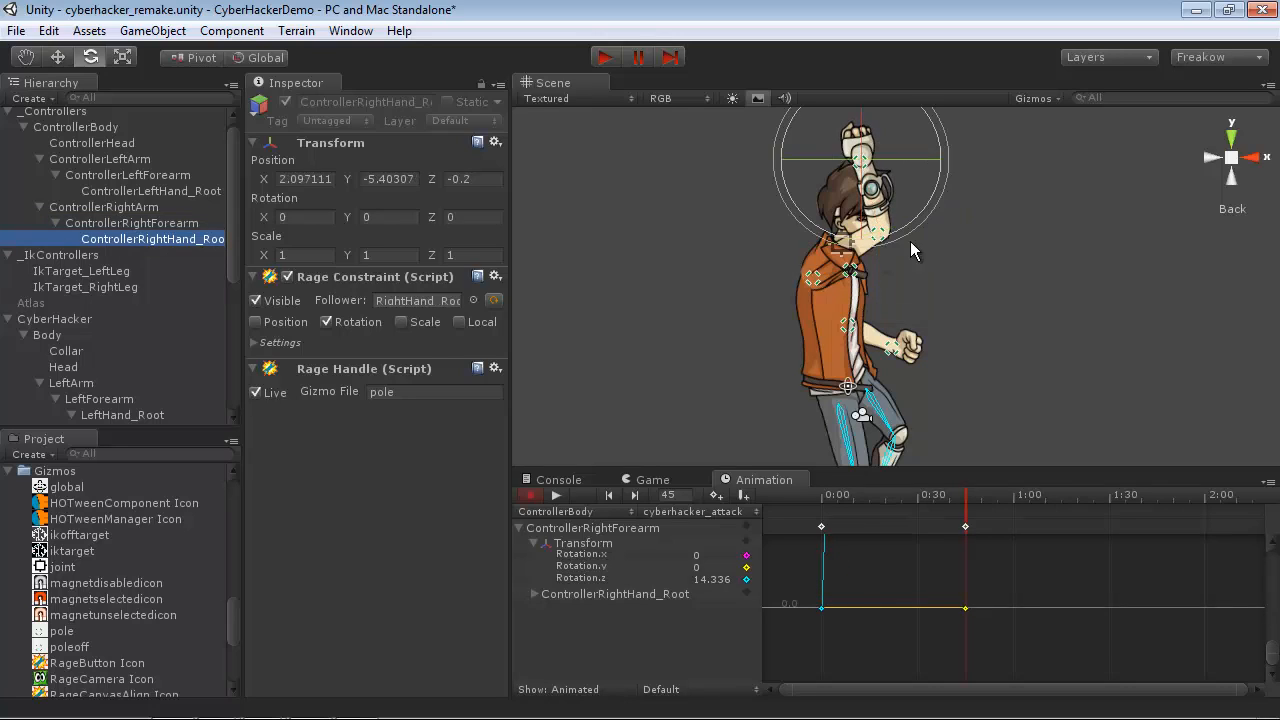
pyautogui.moveTo(943, 160); pyautogui.dragTo(852, 80)
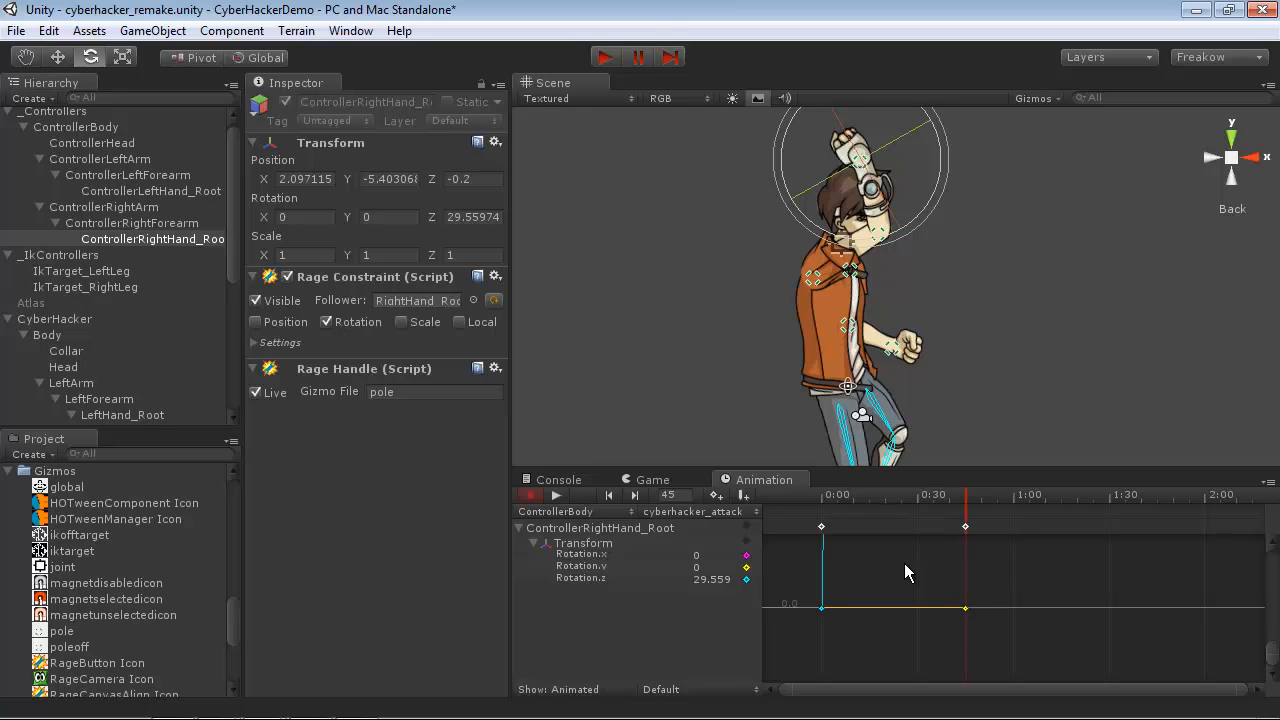
# Step: Zoom, frame and pan the curve view to examine ControllerRightHand_Root's rotation curves between frames 0 and 45
pyautogui.press('alt')
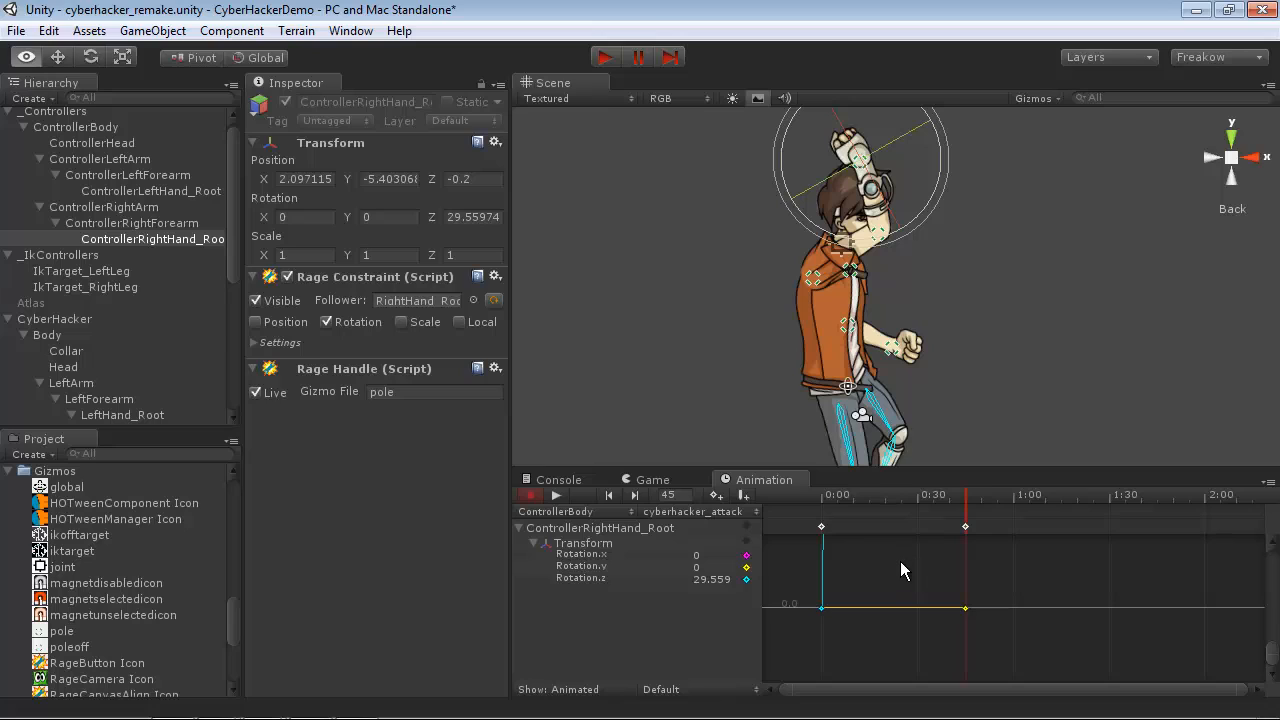
pyautogui.keyDown('alt'); pyautogui.moveTo(900, 561); pyautogui.dragTo(1032, 577, button='right'); pyautogui.keyUp('alt')
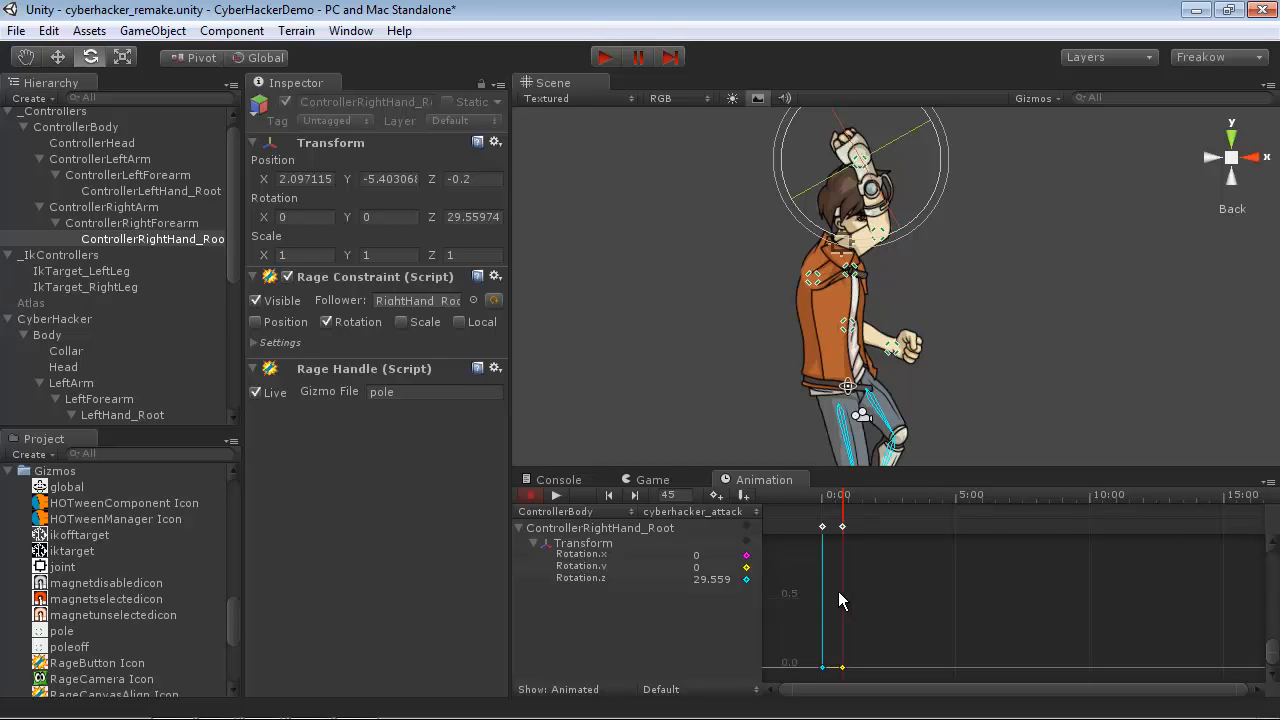
pyautogui.press('f')
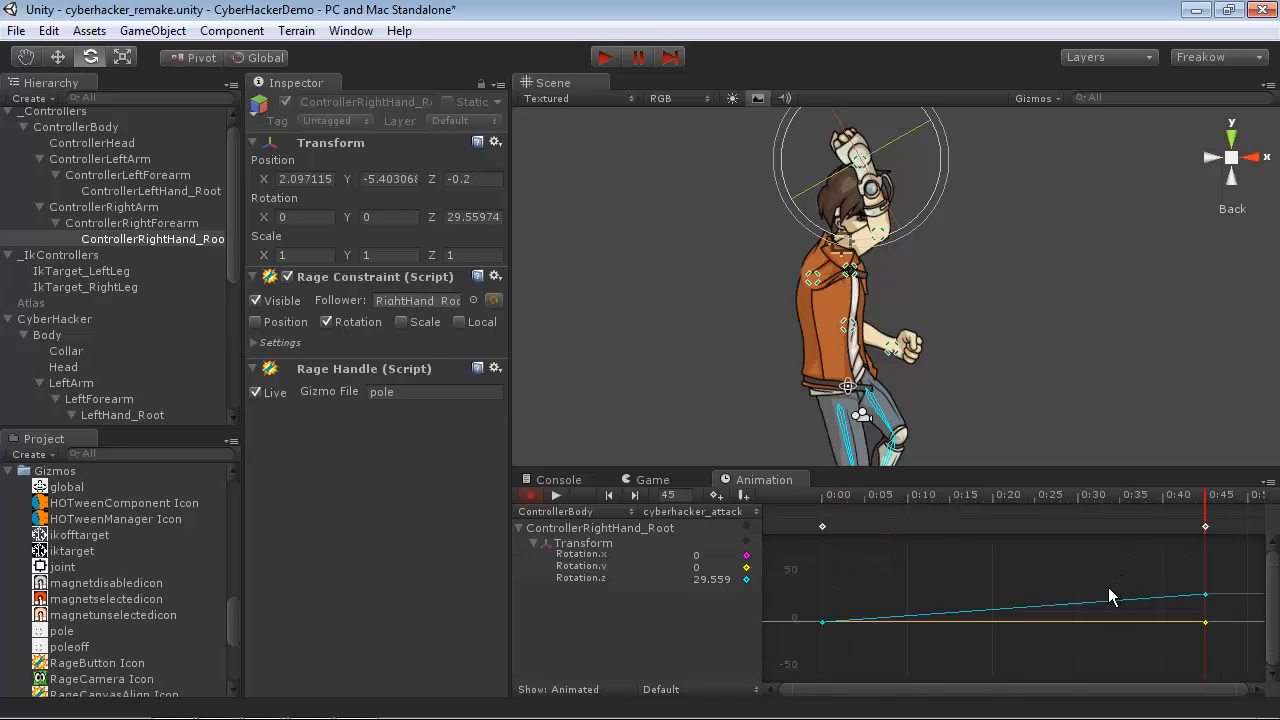
pyautogui.keyDown('alt'); pyautogui.keyDown('shift'); pyautogui.moveTo(1109, 586); pyautogui.dragTo(1120, 634, button='right'); pyautogui.keyUp('shift'); pyautogui.keyUp('alt')
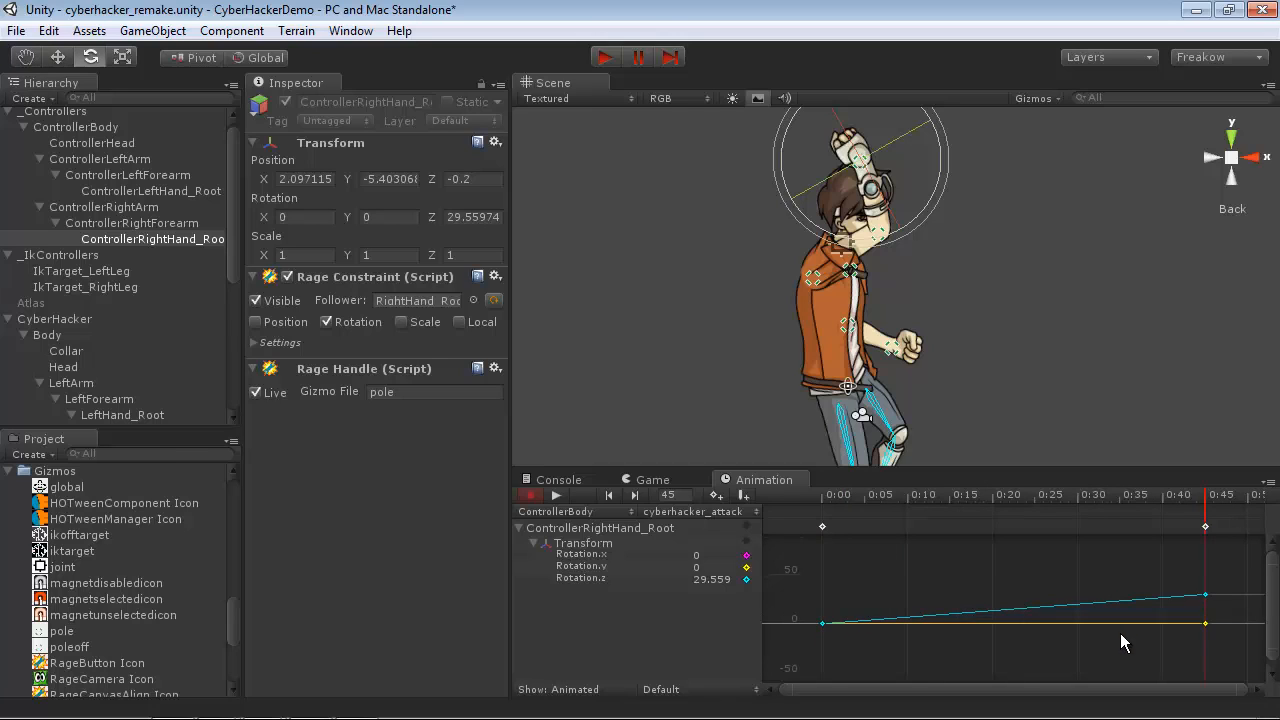
pyautogui.keyDown('alt'); pyautogui.keyDown('shift'); pyautogui.moveTo(1103, 590); pyautogui.dragTo(1103, 592, button='right'); pyautogui.keyUp('shift'); pyautogui.keyUp('alt')
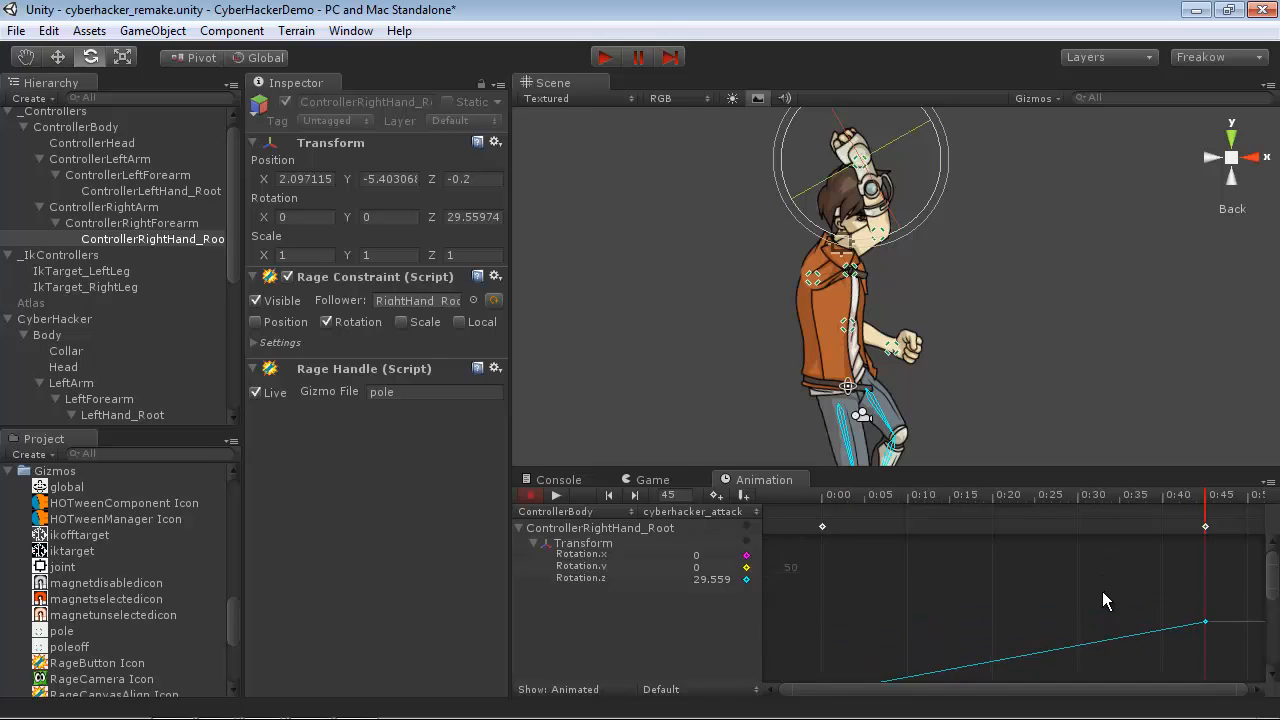
pyautogui.press('alt')
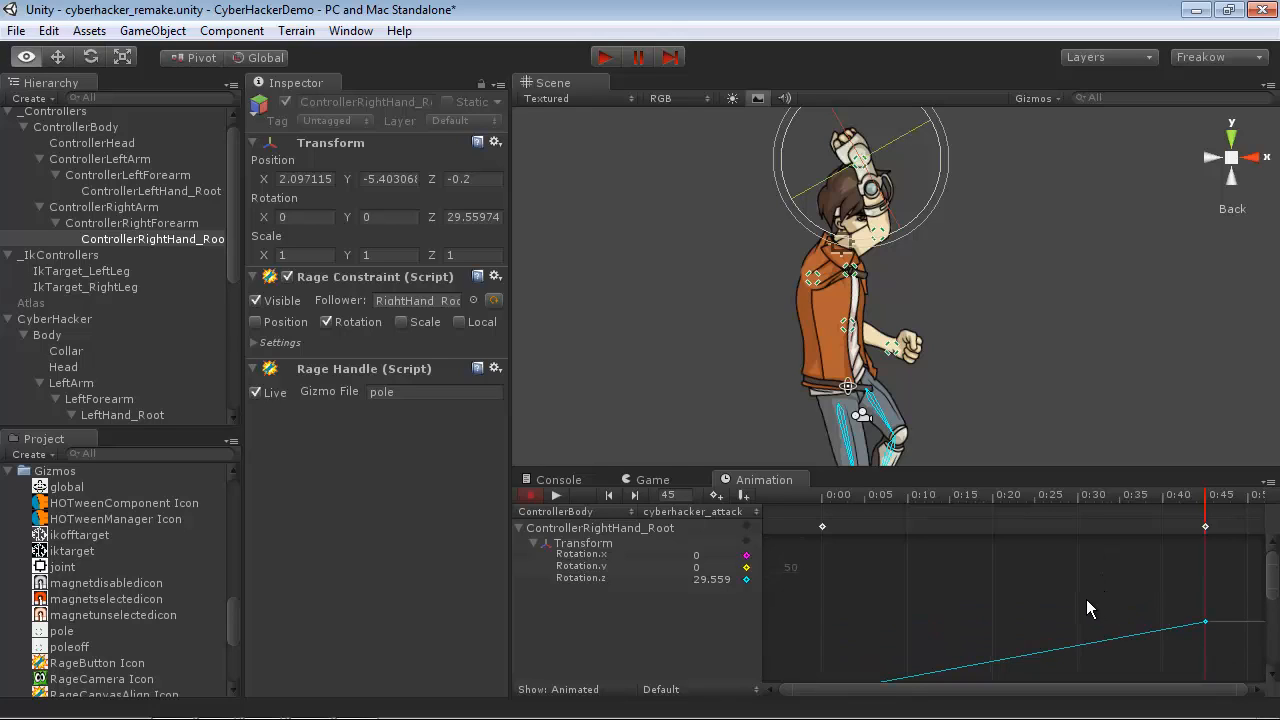
pyautogui.keyDown('alt'); pyautogui.moveTo(1088, 577); pyautogui.dragTo(1088, 559); pyautogui.keyUp('alt')
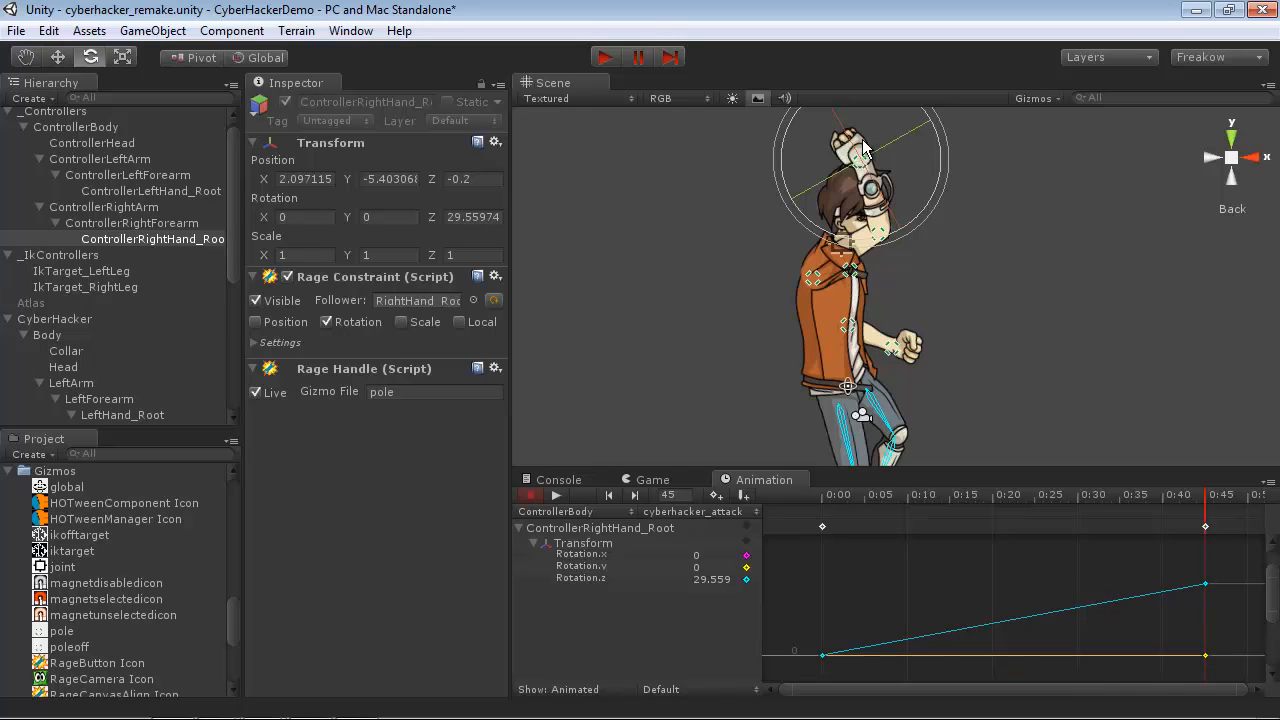
# Step: Select the three right arm controllers together, reselect only ControllerRightArm, and scrub back to frame 0 to preview the arm swing
pyautogui.keyDown('ctrl'); pyautogui.click(122, 207); pyautogui.keyUp('ctrl')
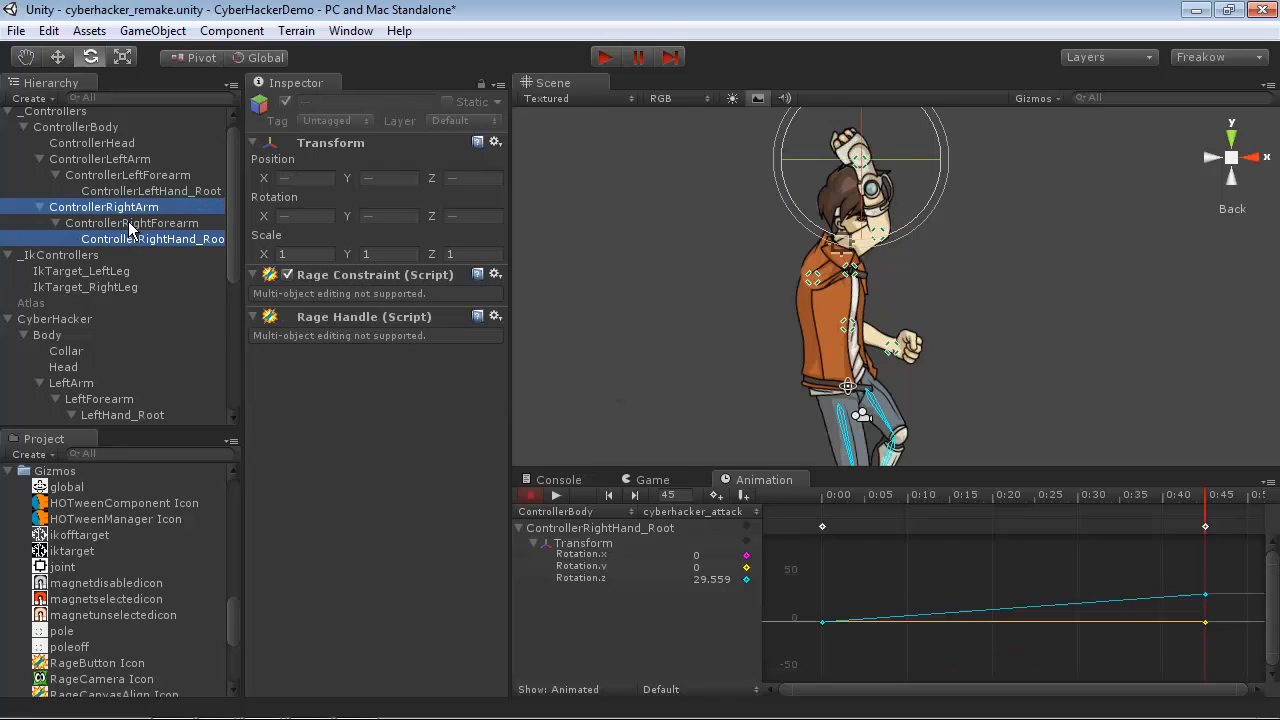
pyautogui.keyDown('ctrl'); pyautogui.click(129, 223); pyautogui.keyUp('ctrl')
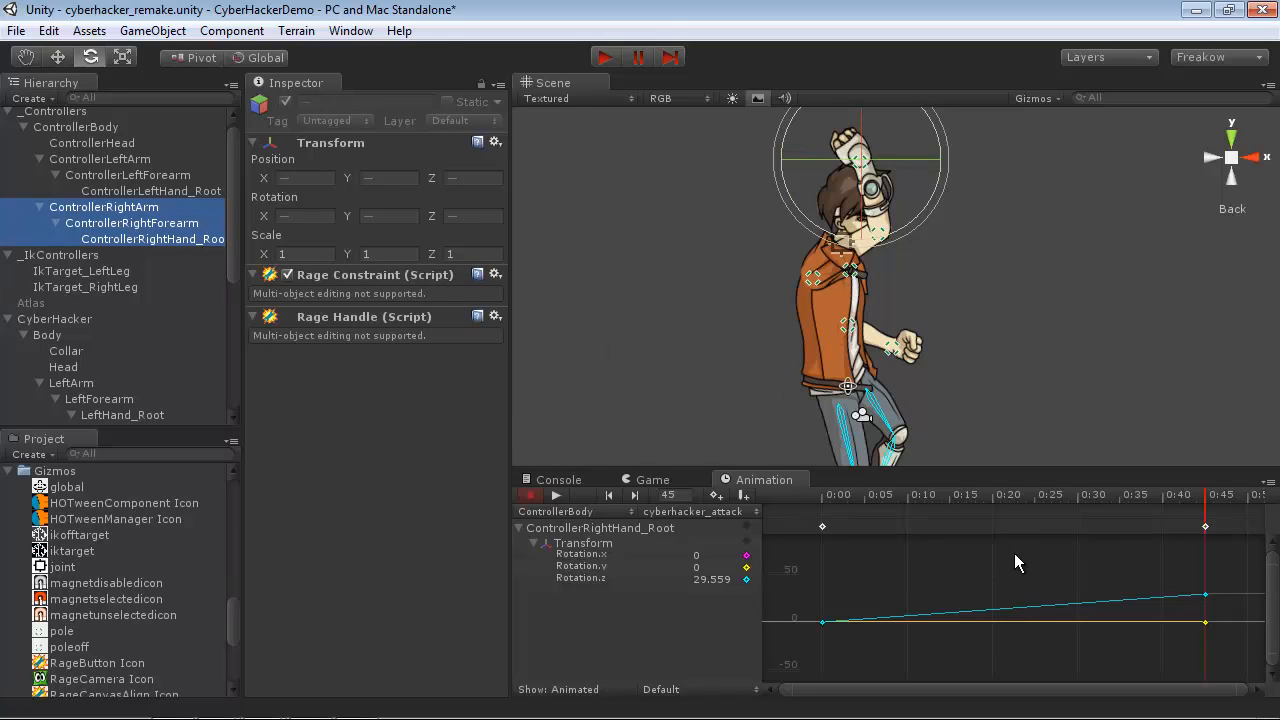
pyautogui.click(150, 208)
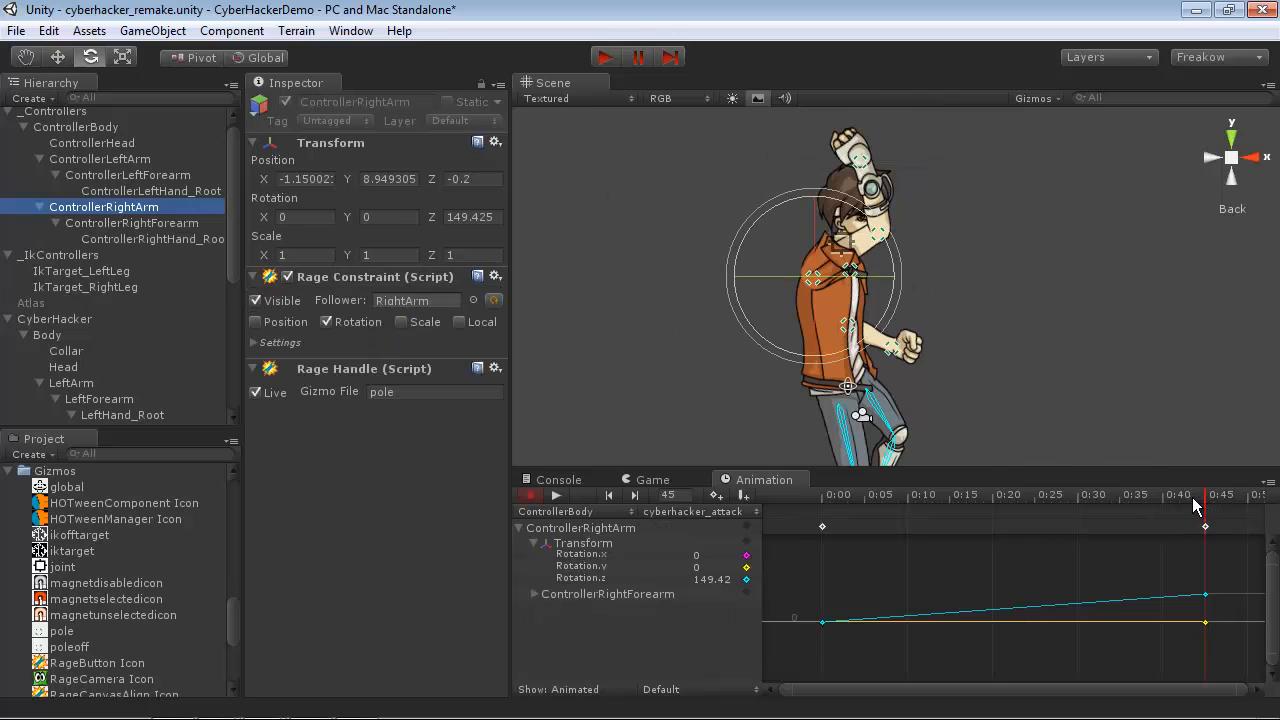
pyautogui.moveTo(1183, 499); pyautogui.dragTo(820, 511)
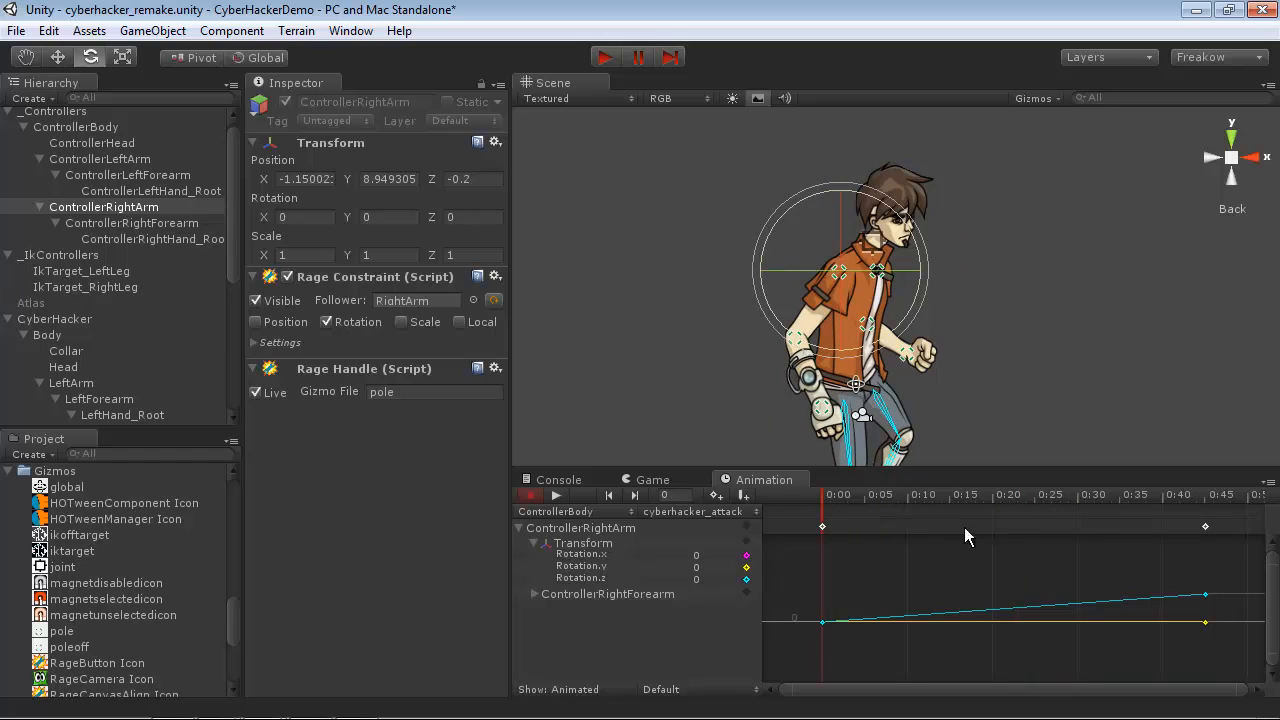
pyautogui.scroll(-4, 1088, 563)
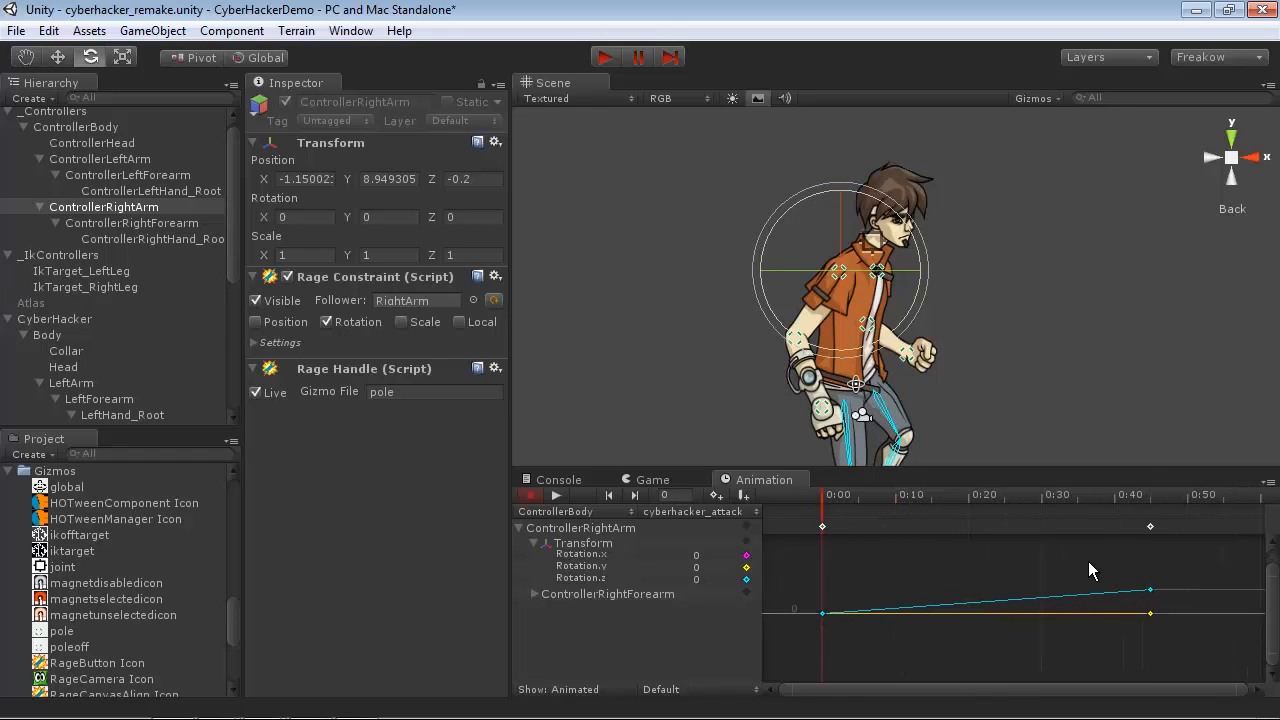
pyautogui.scroll(-3, 1088, 557)
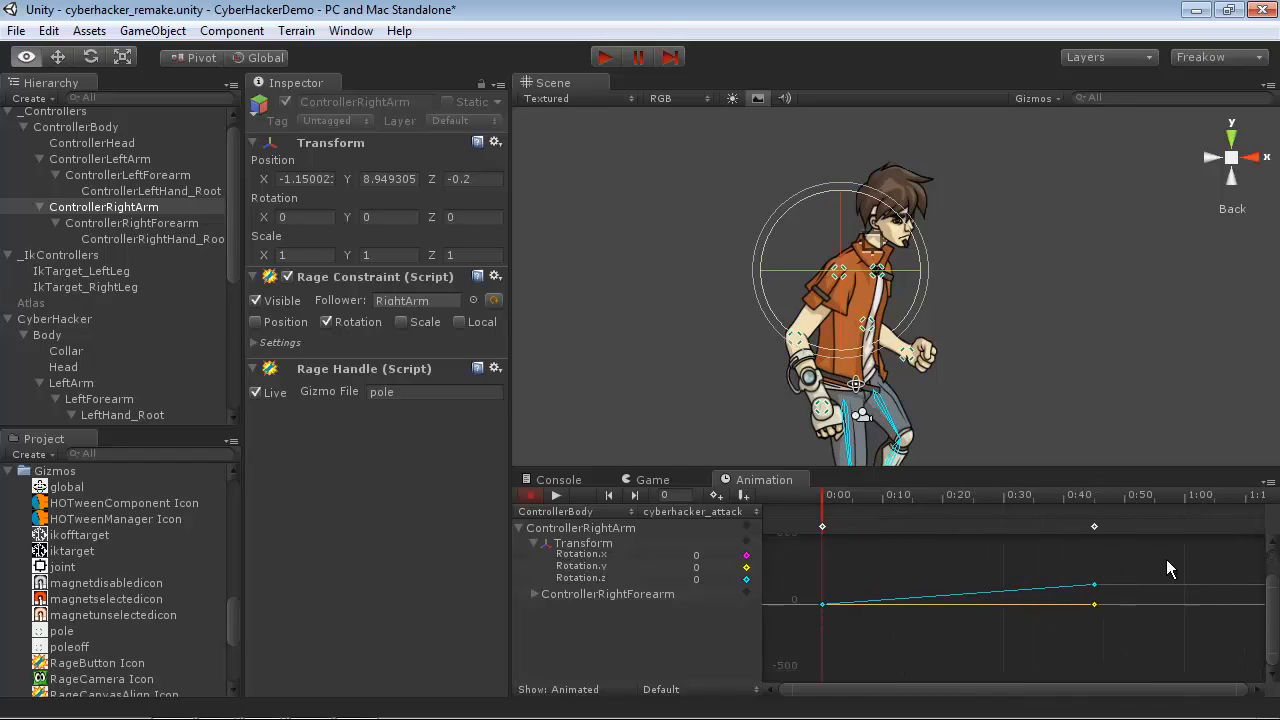
# Step: Add rotation keyframes at frame 1 for ControllerRightArm, ControllerRightForearm and ControllerRightHand_Root
pyautogui.press('e')
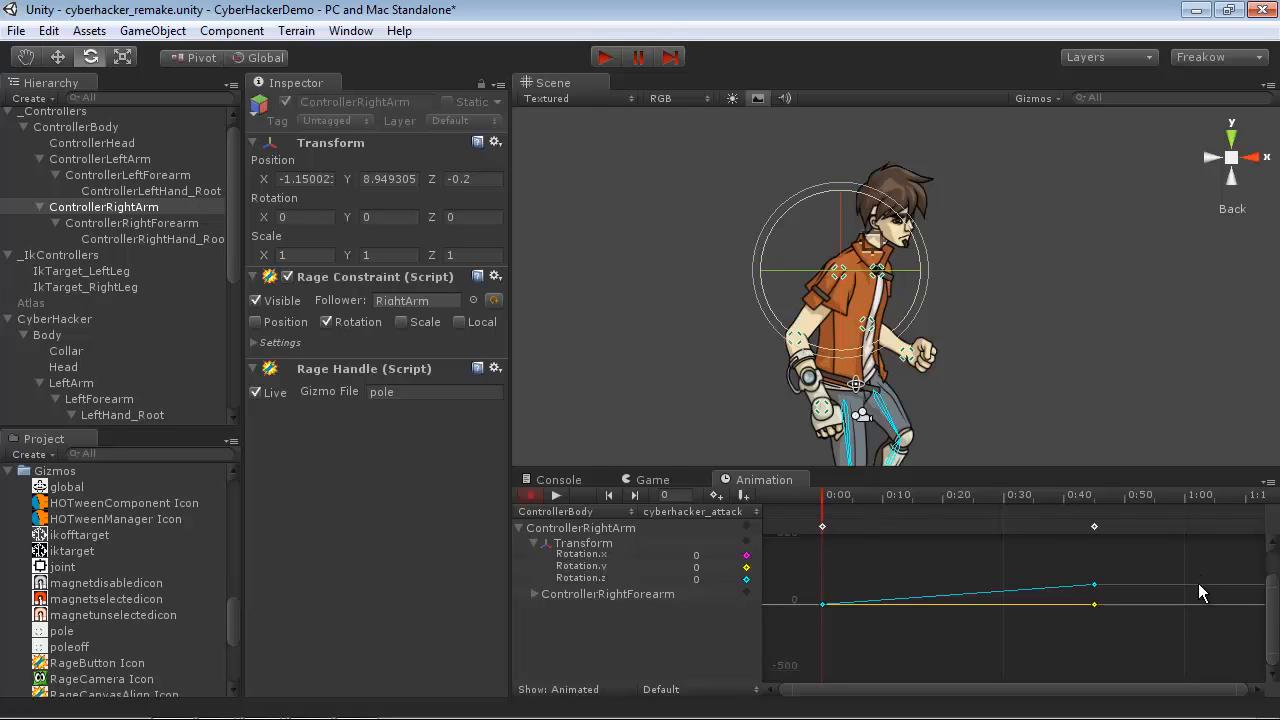
pyautogui.click(828, 499)
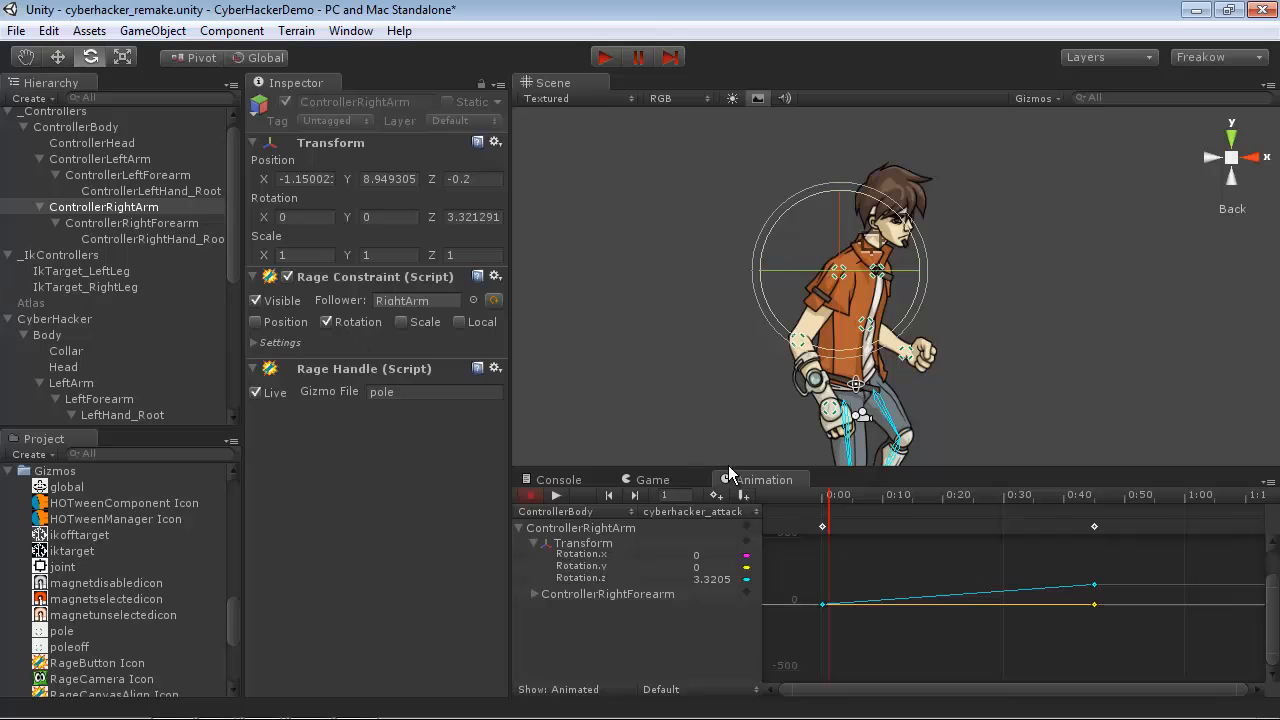
pyautogui.keyDown('shift'); pyautogui.click(154, 239); pyautogui.keyUp('shift')
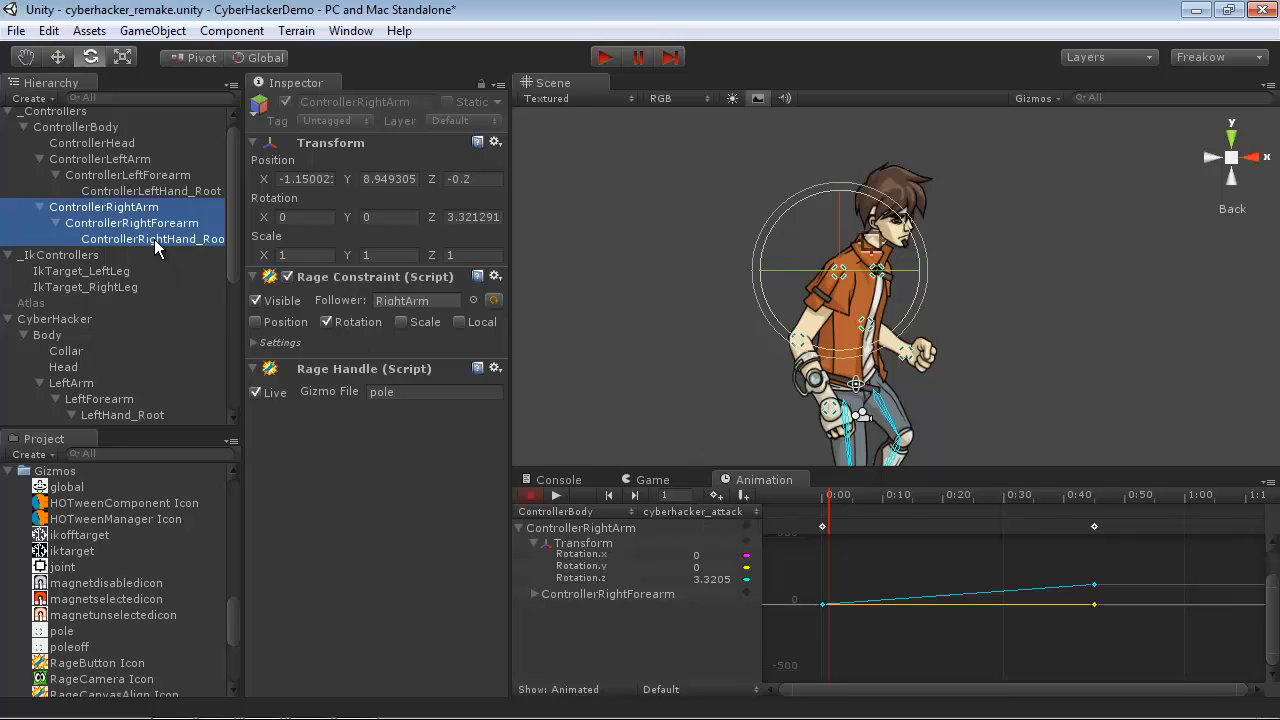
pyautogui.click(716, 495)
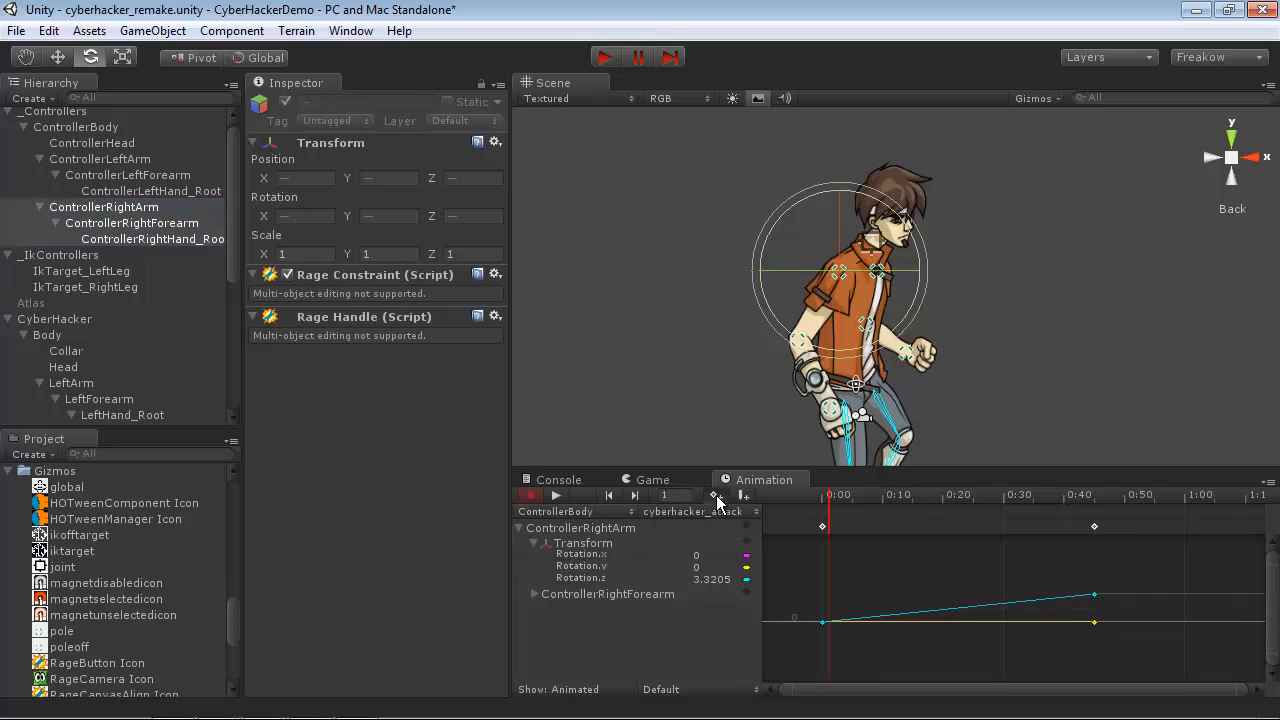
pyautogui.click(150, 191)
pyautogui.click(104, 207)
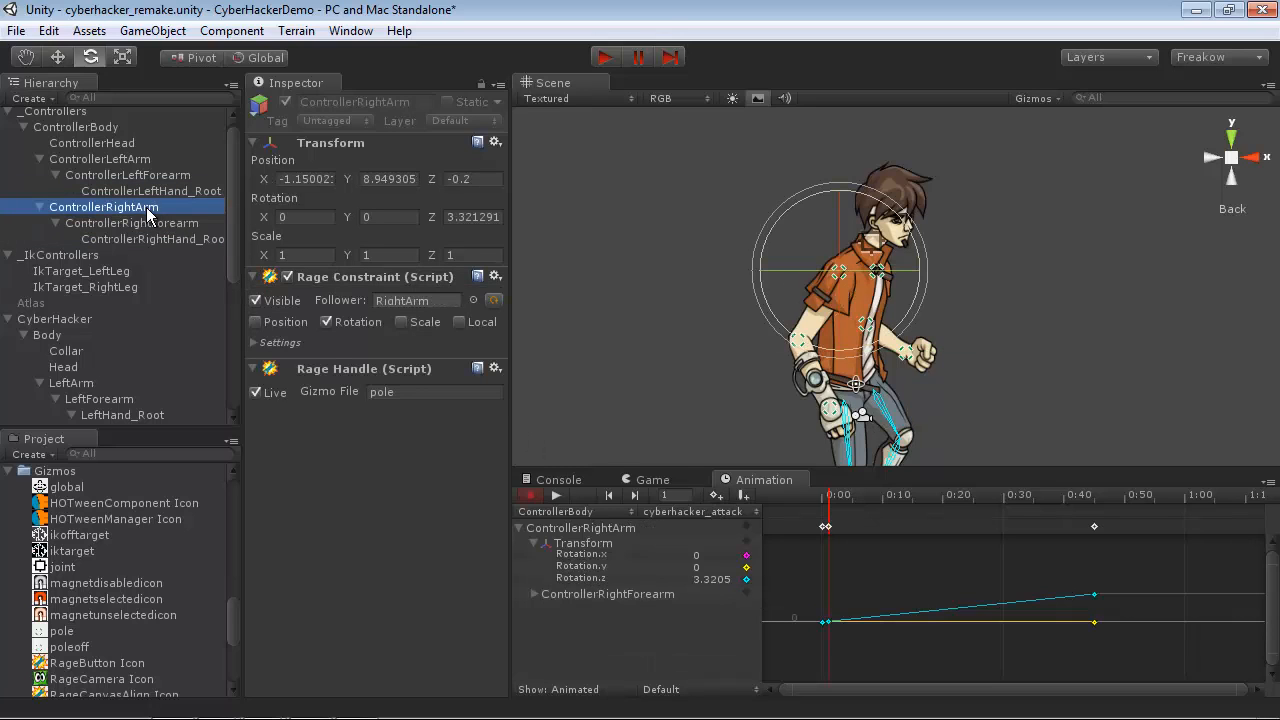
pyautogui.click(150, 223)
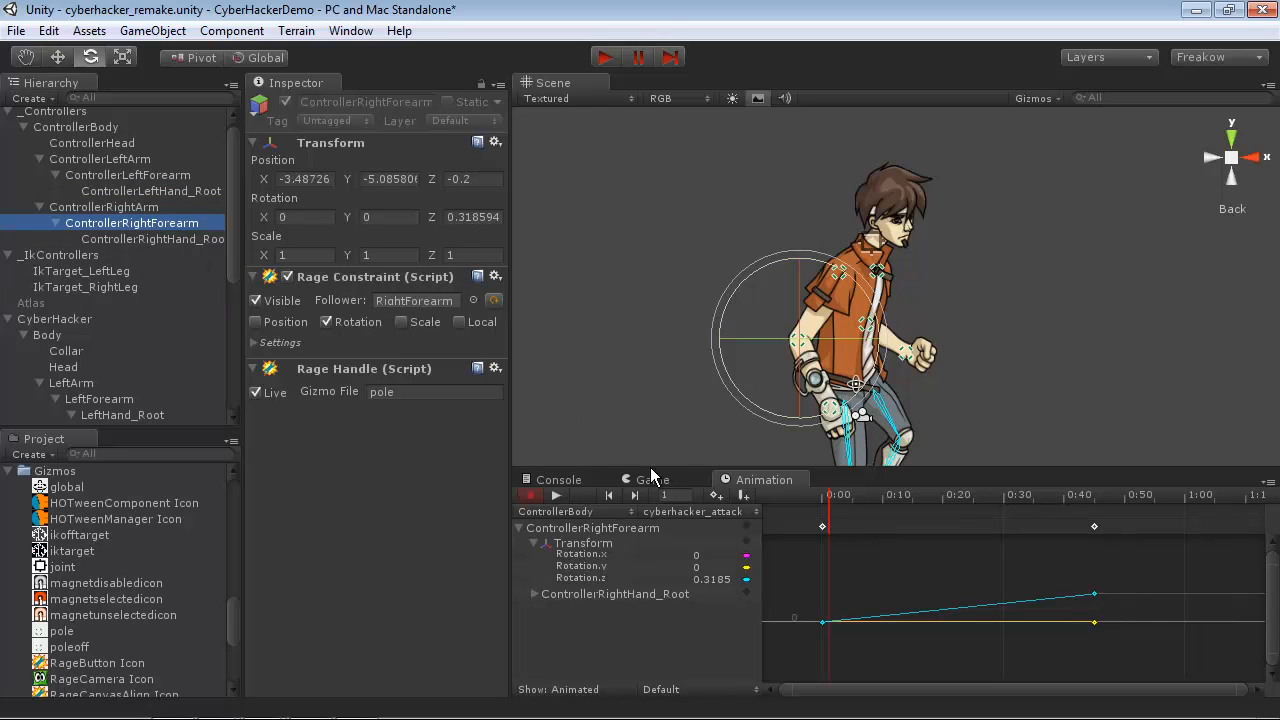
pyautogui.click(186, 241)
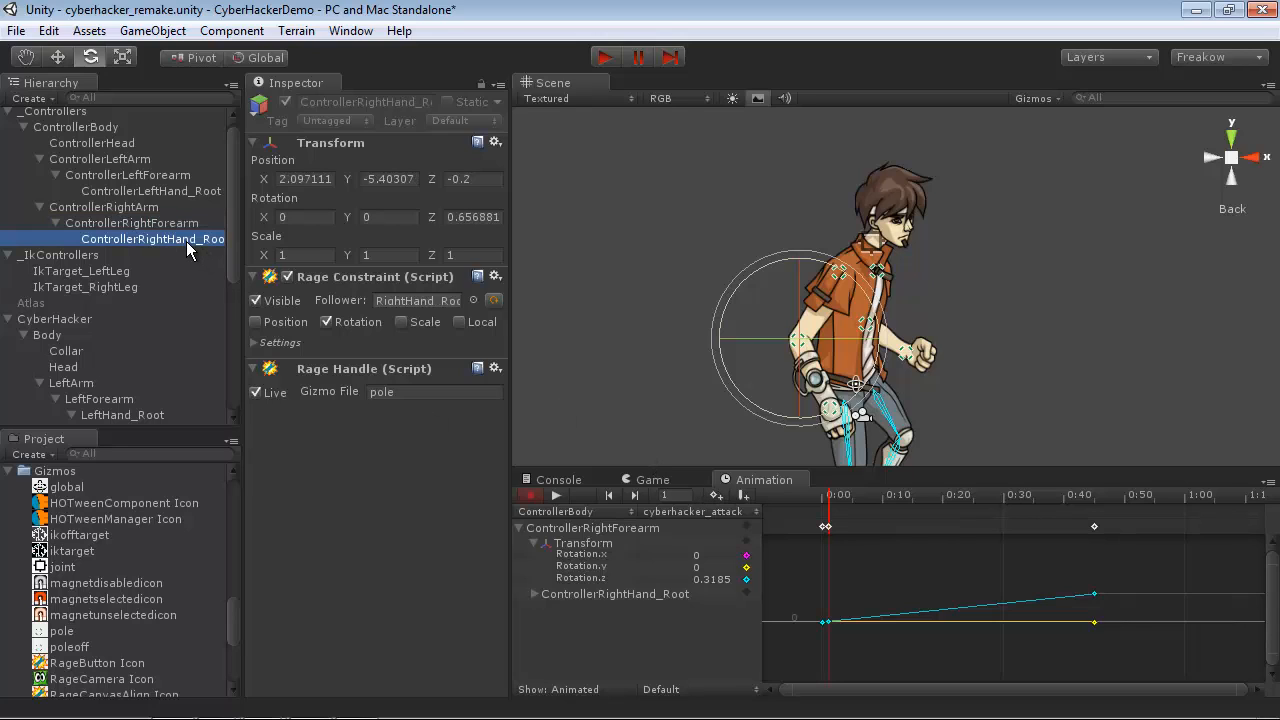
pyautogui.click(716, 493)
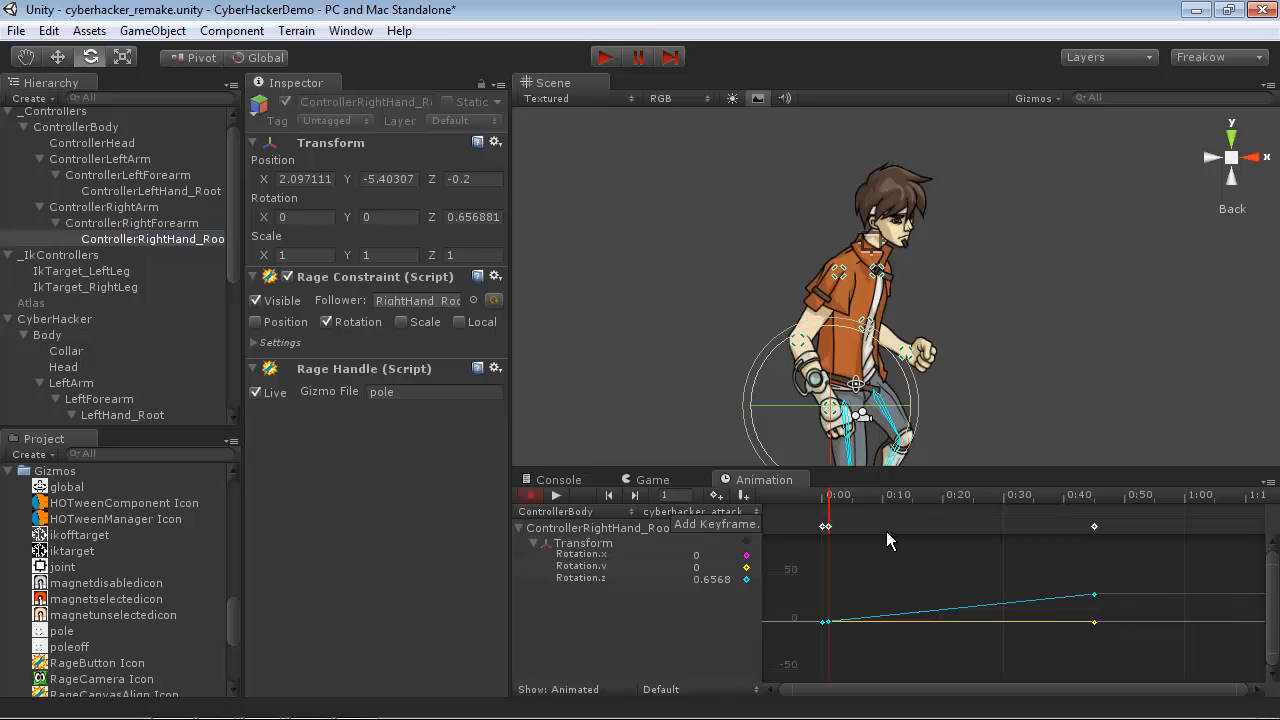
# Step: Move the frame 1 keyframes of ControllerRightHand_Root, ControllerRightForearm and ControllerRightArm to frame 60
pyautogui.moveTo(828, 527); pyautogui.dragTo(1182, 529)
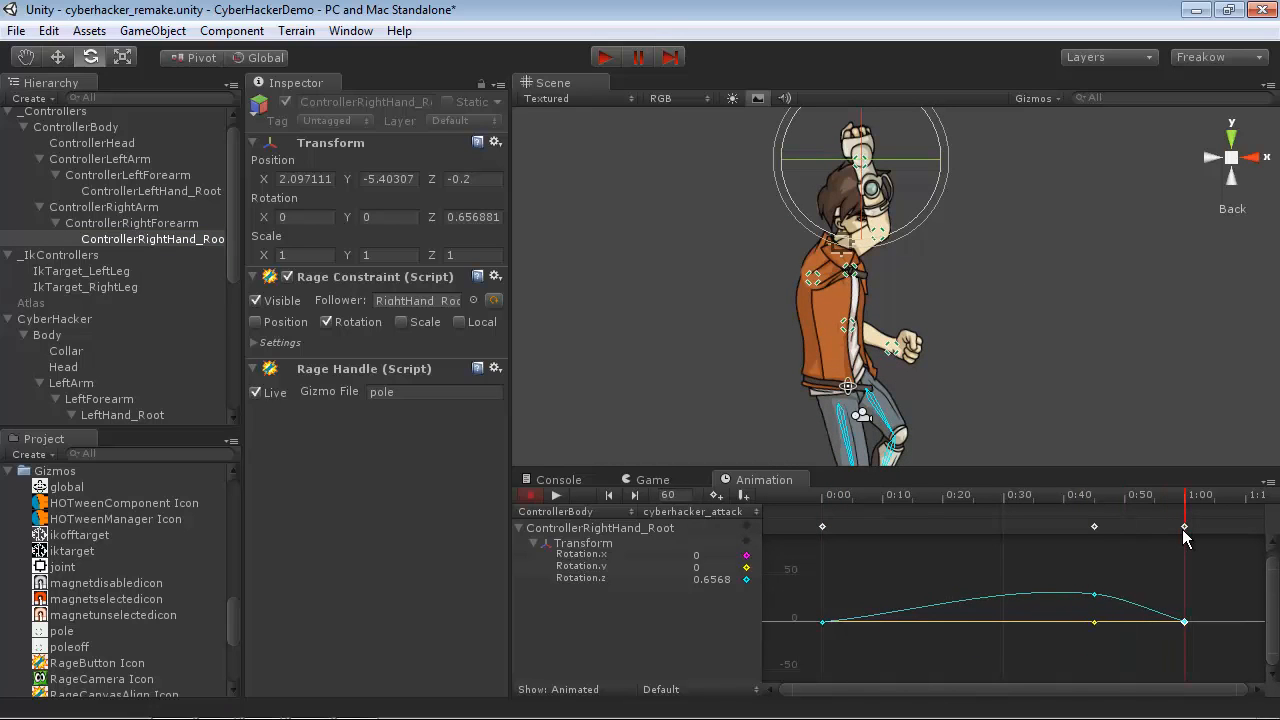
pyautogui.click(147, 223)
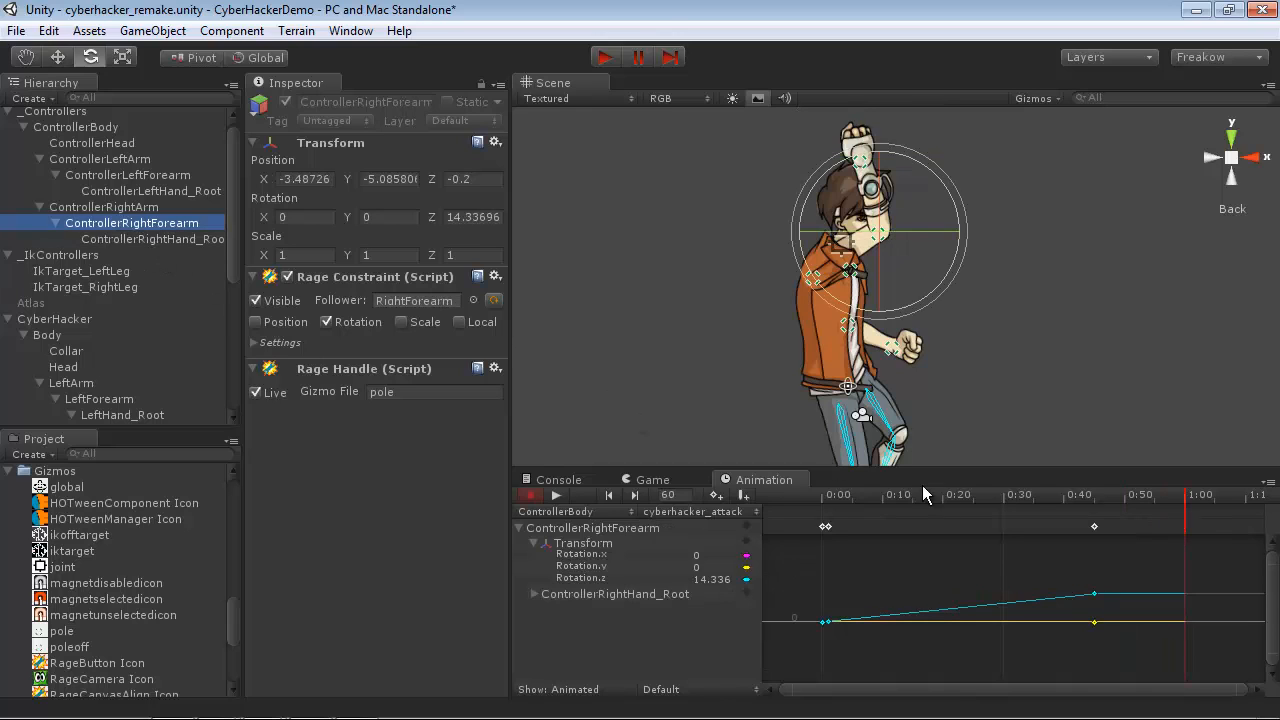
pyautogui.moveTo(828, 525); pyautogui.dragTo(1186, 543)
pyautogui.click(130, 207)
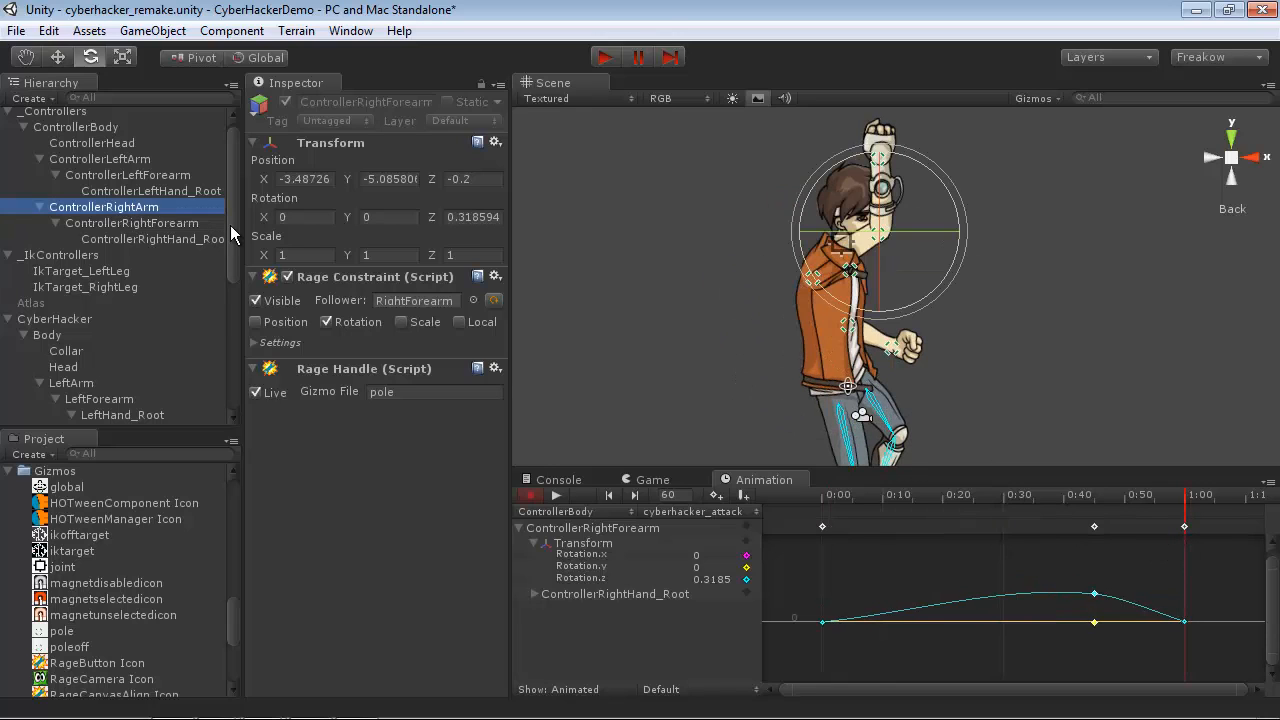
pyautogui.moveTo(830, 527); pyautogui.dragTo(1184, 543)
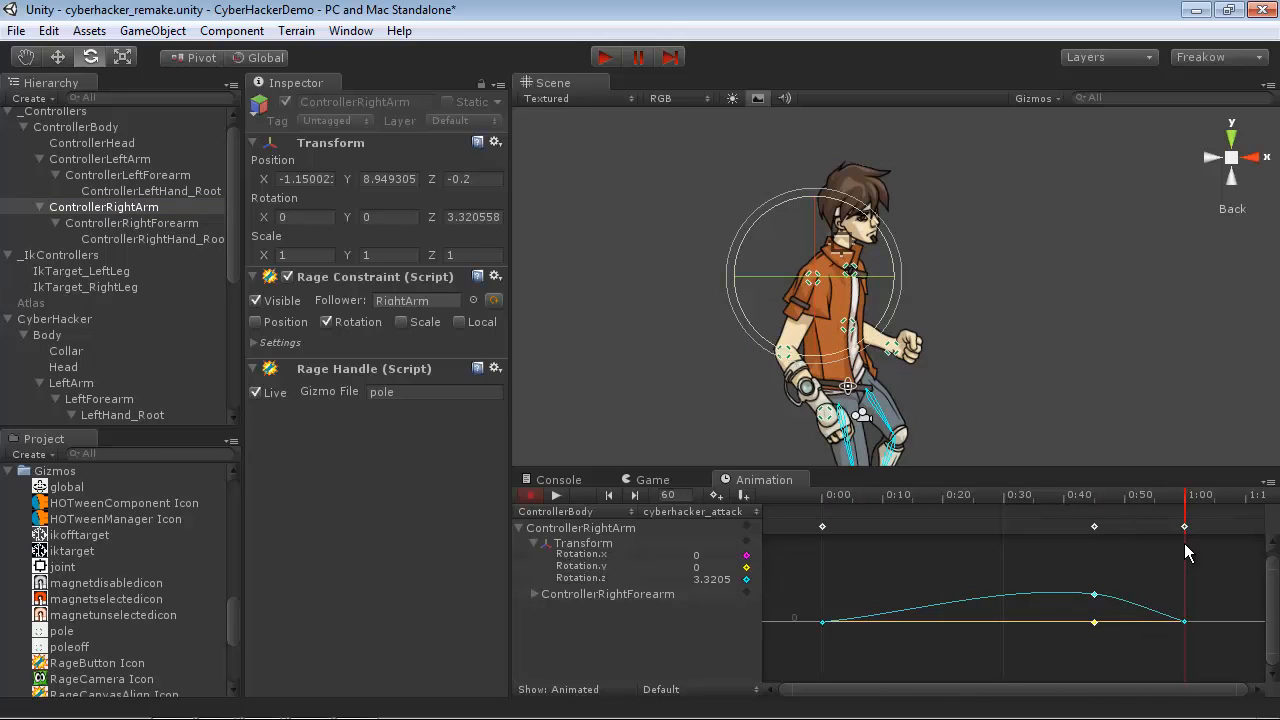
# Step: Check the right arm controllers' rotations at frame 0 and set ControllerRightHand_Root's Z rotation to 0 at frame 60
pyautogui.click(826, 499)
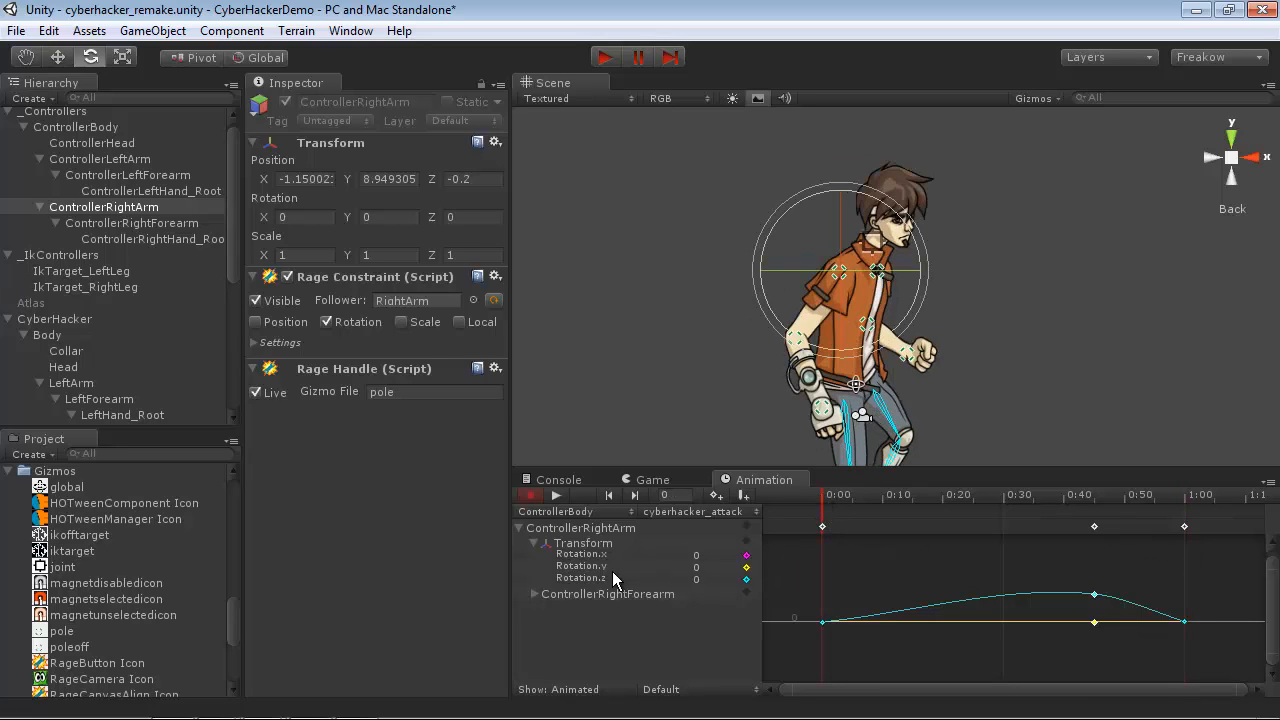
pyautogui.click(144, 223)
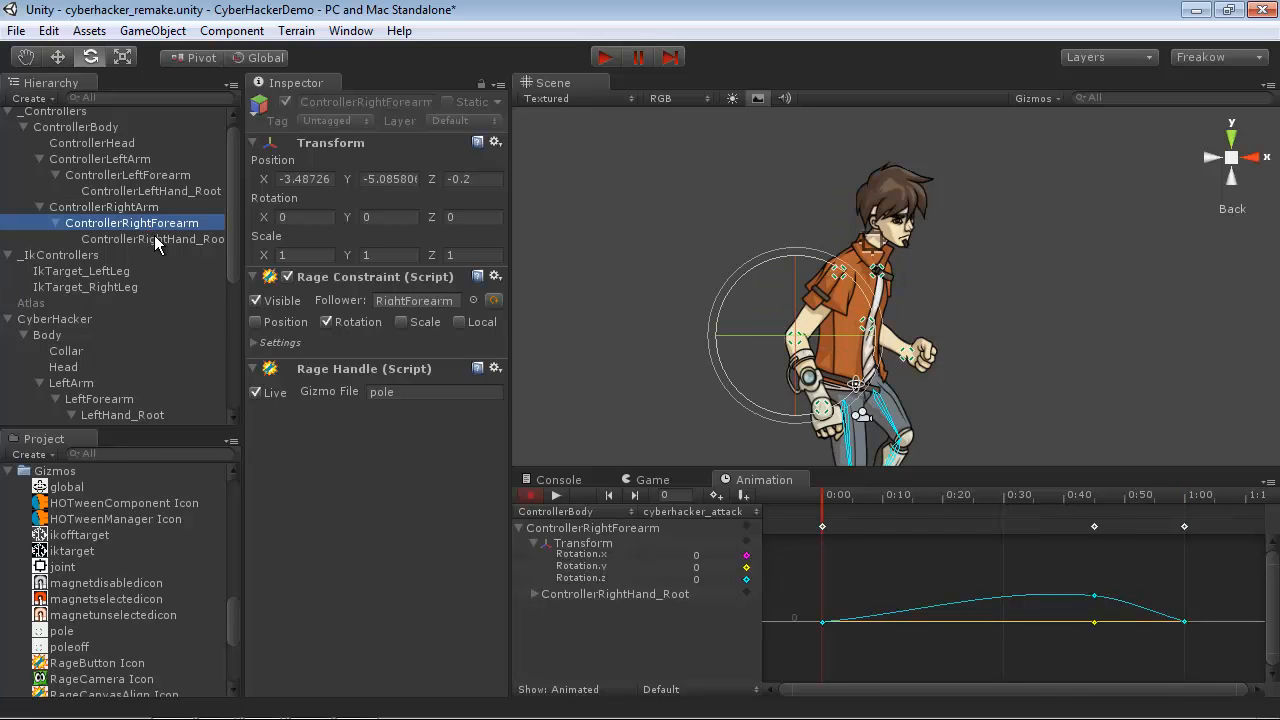
pyautogui.click(155, 240)
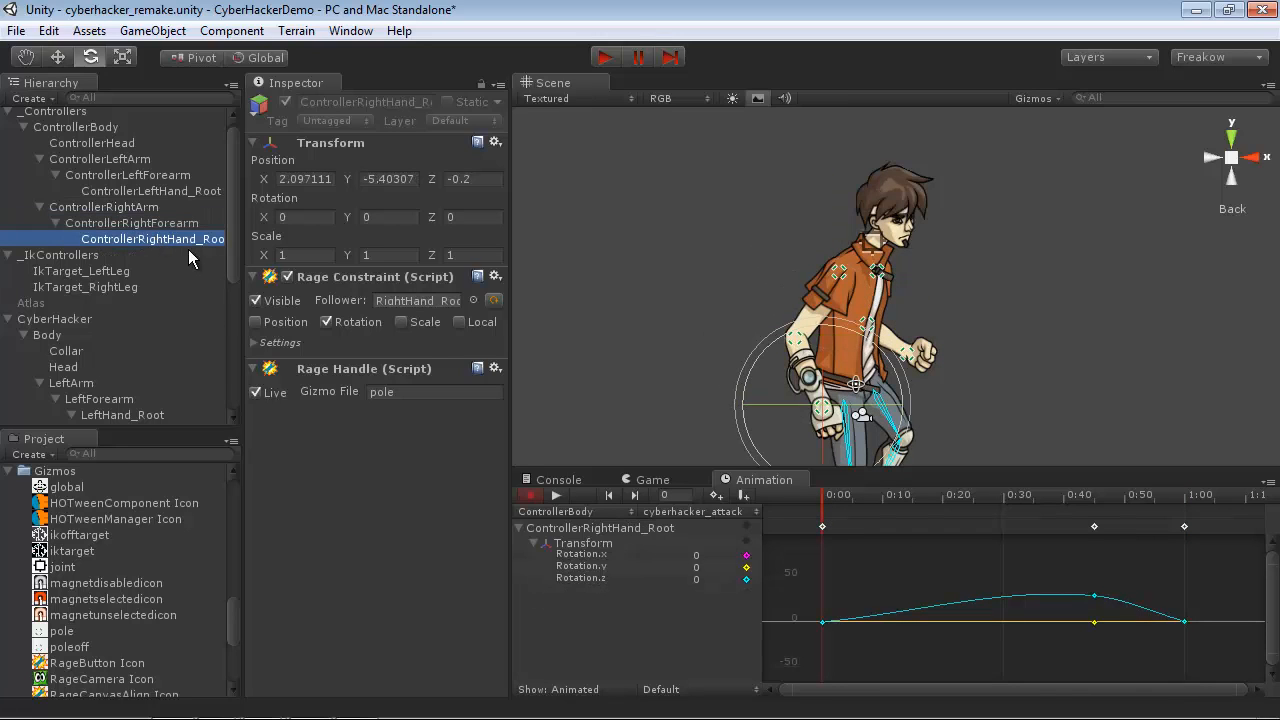
pyautogui.click(1186, 498)
pyautogui.click(716, 579)
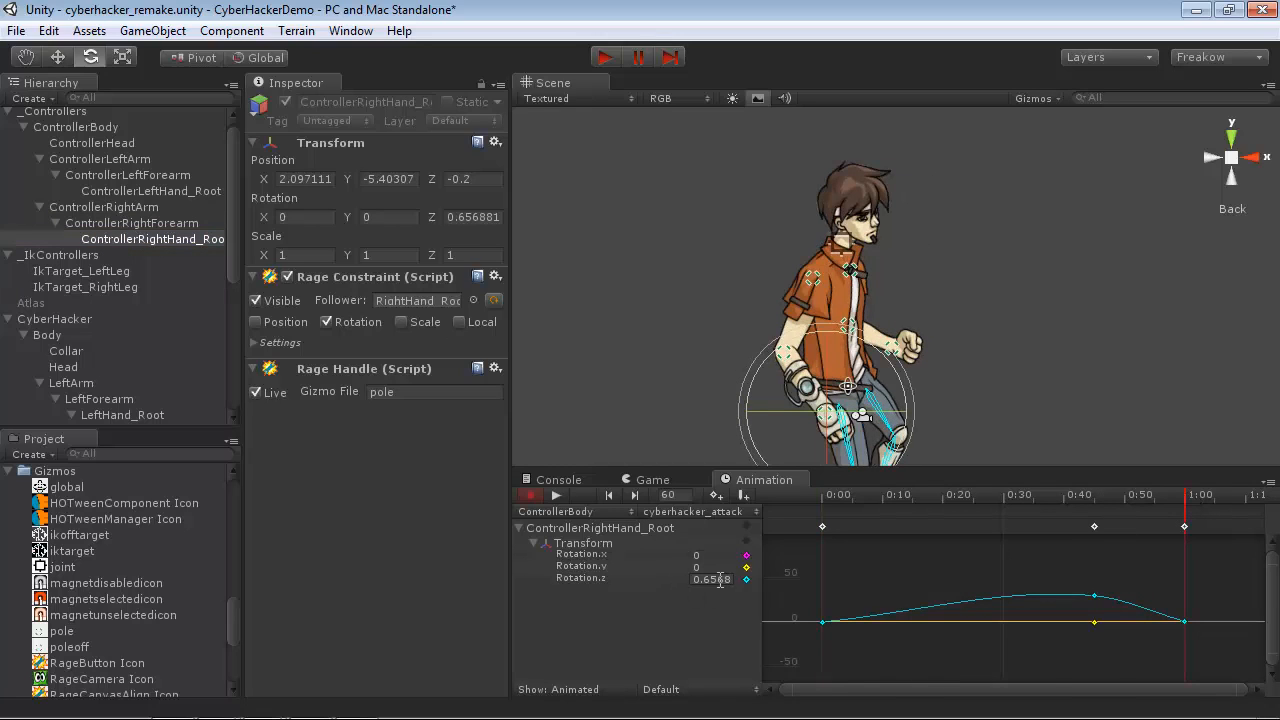
pyautogui.write('0')
pyautogui.press('Return')
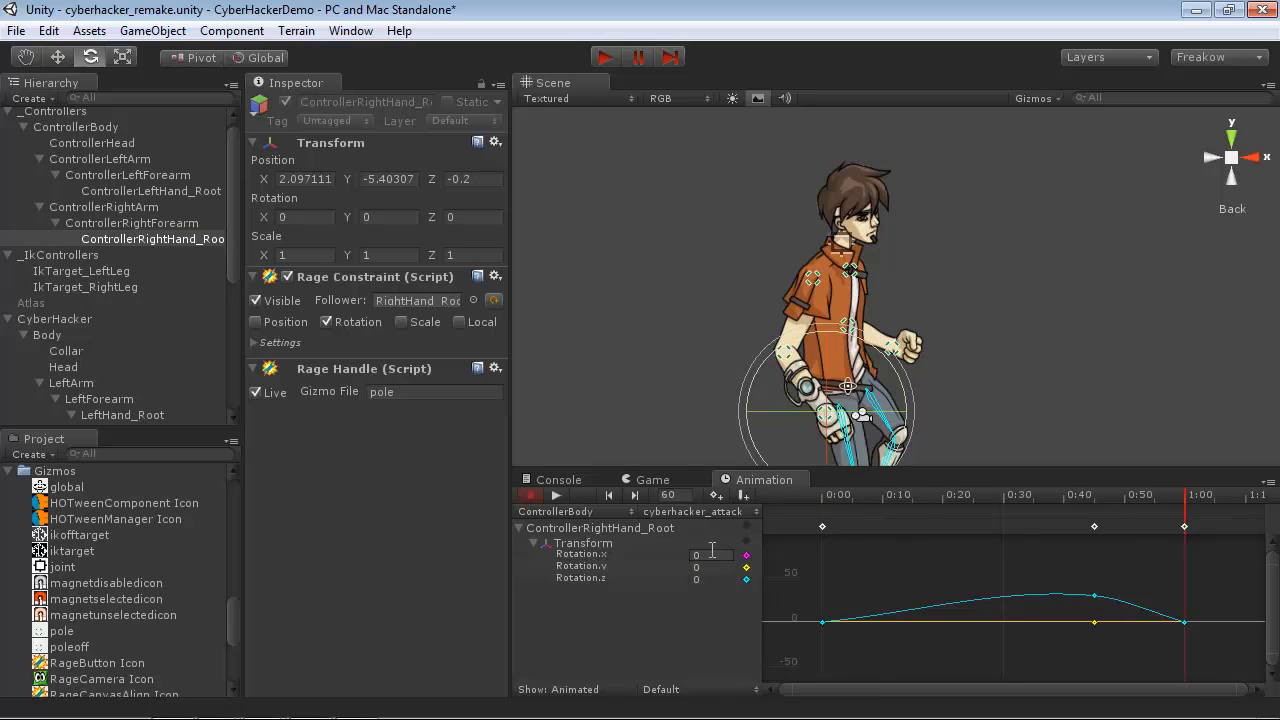
# Step: Set the Z rotation of ControllerRightForearm and ControllerRightArm to 0 at frame 60
pyautogui.click(154, 224)
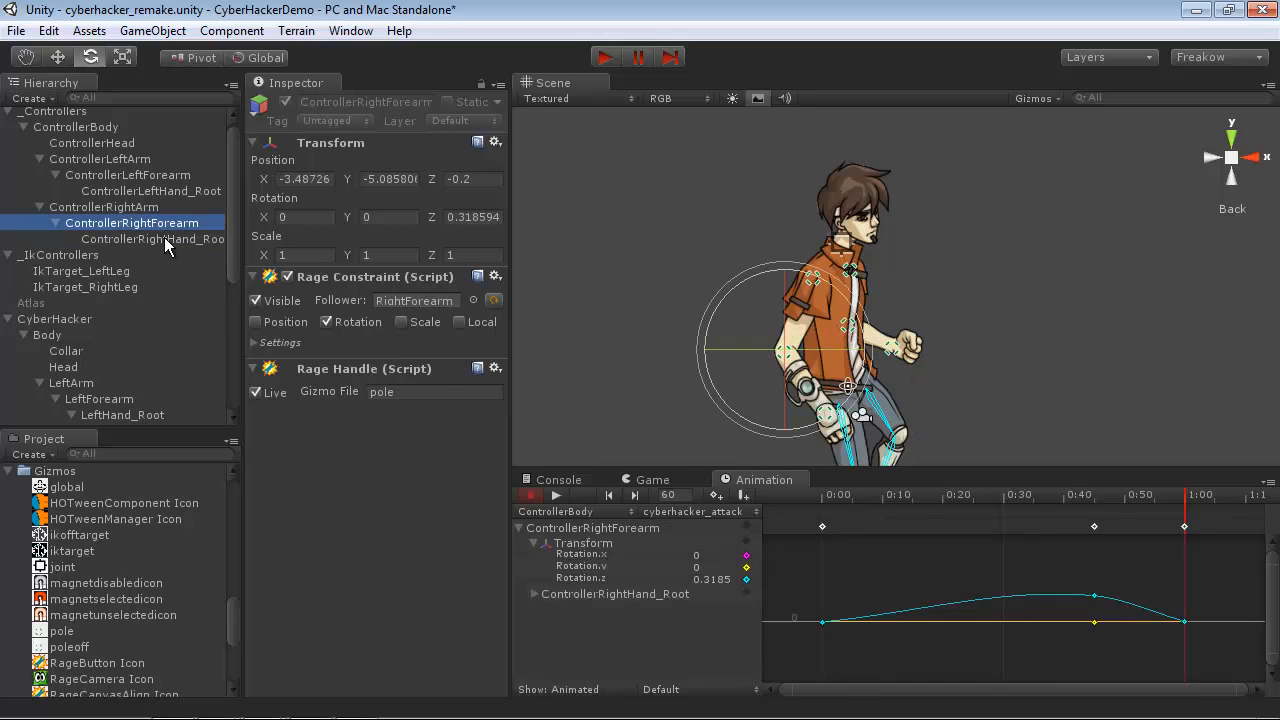
pyautogui.click(715, 579)
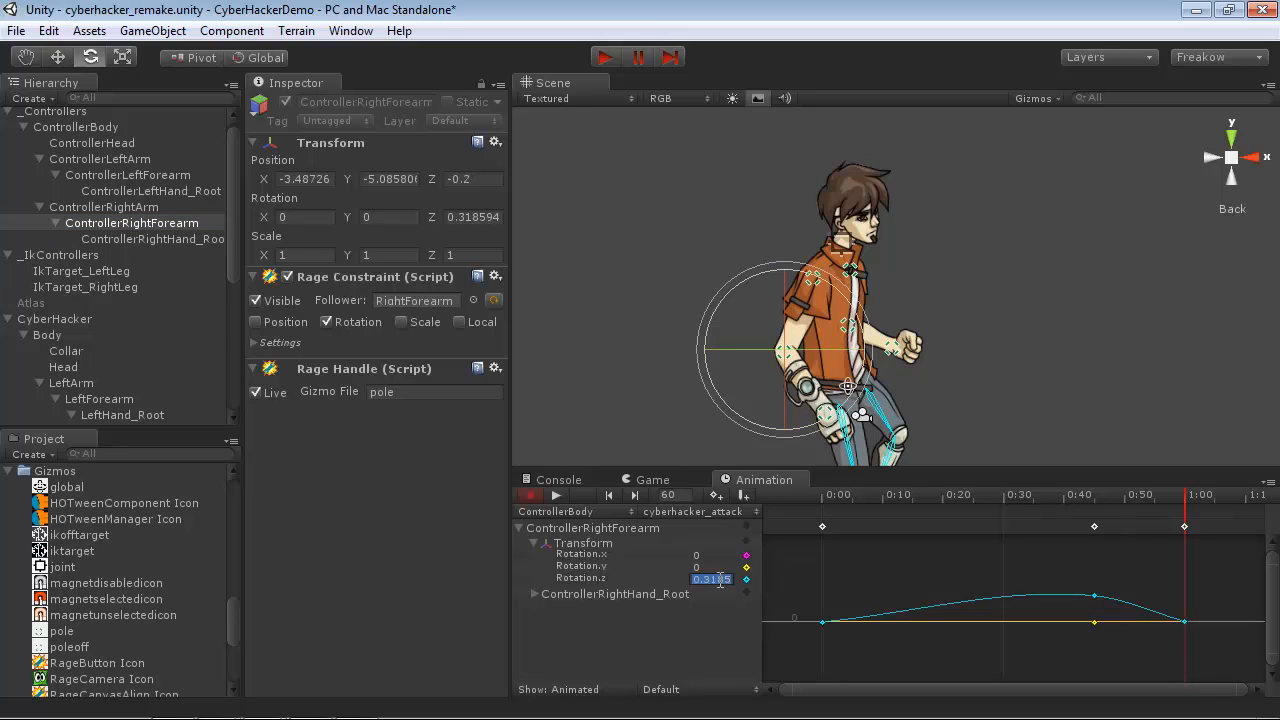
pyautogui.write('0')
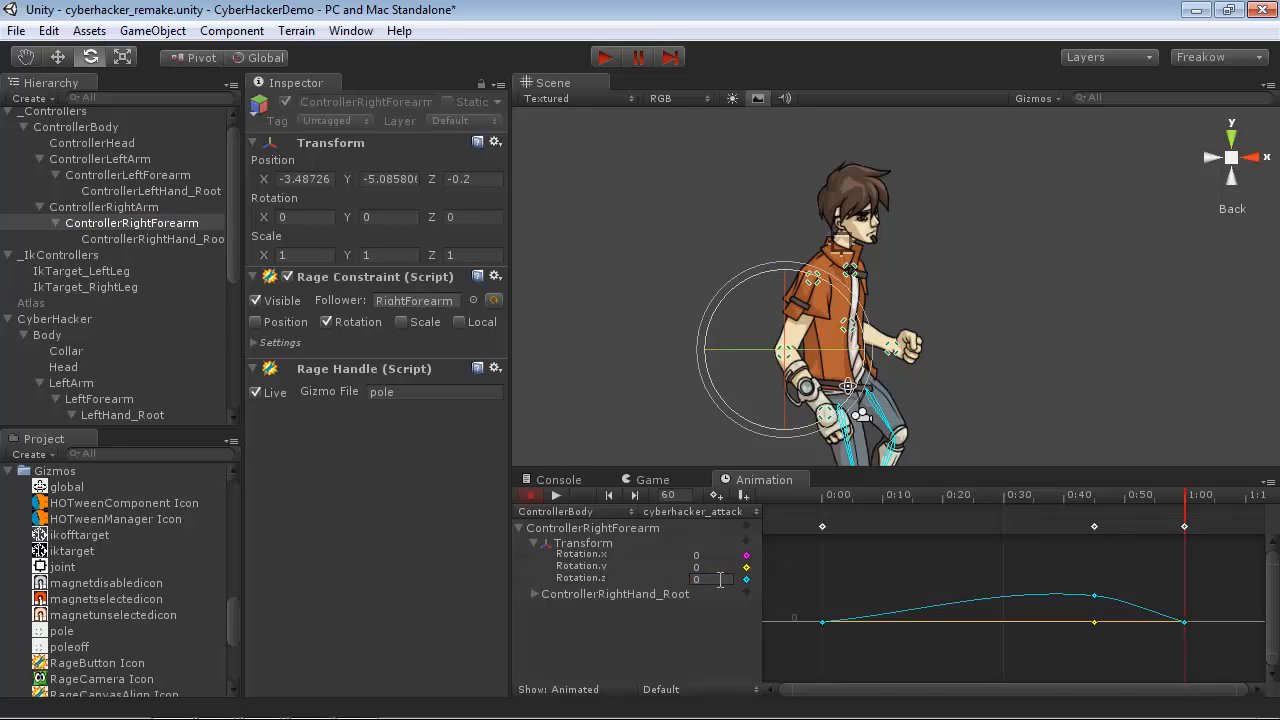
pyautogui.click(127, 210)
pyautogui.click(712, 579)
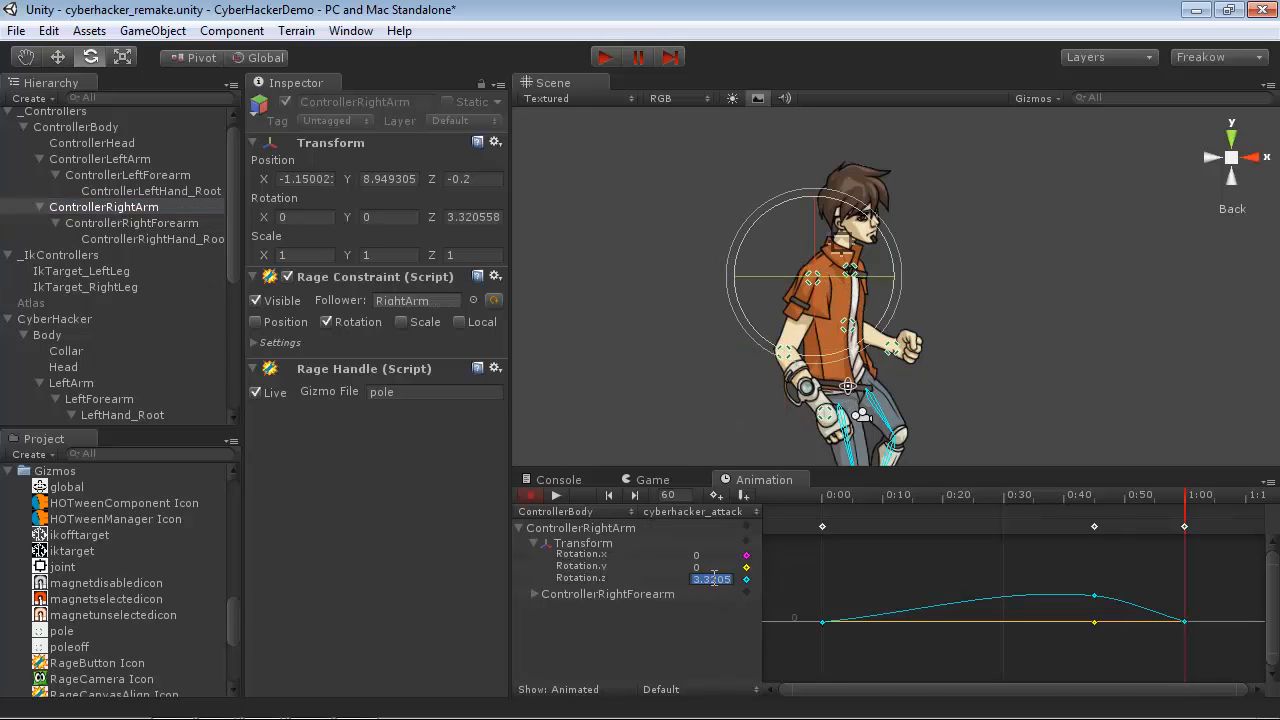
pyautogui.write('0')
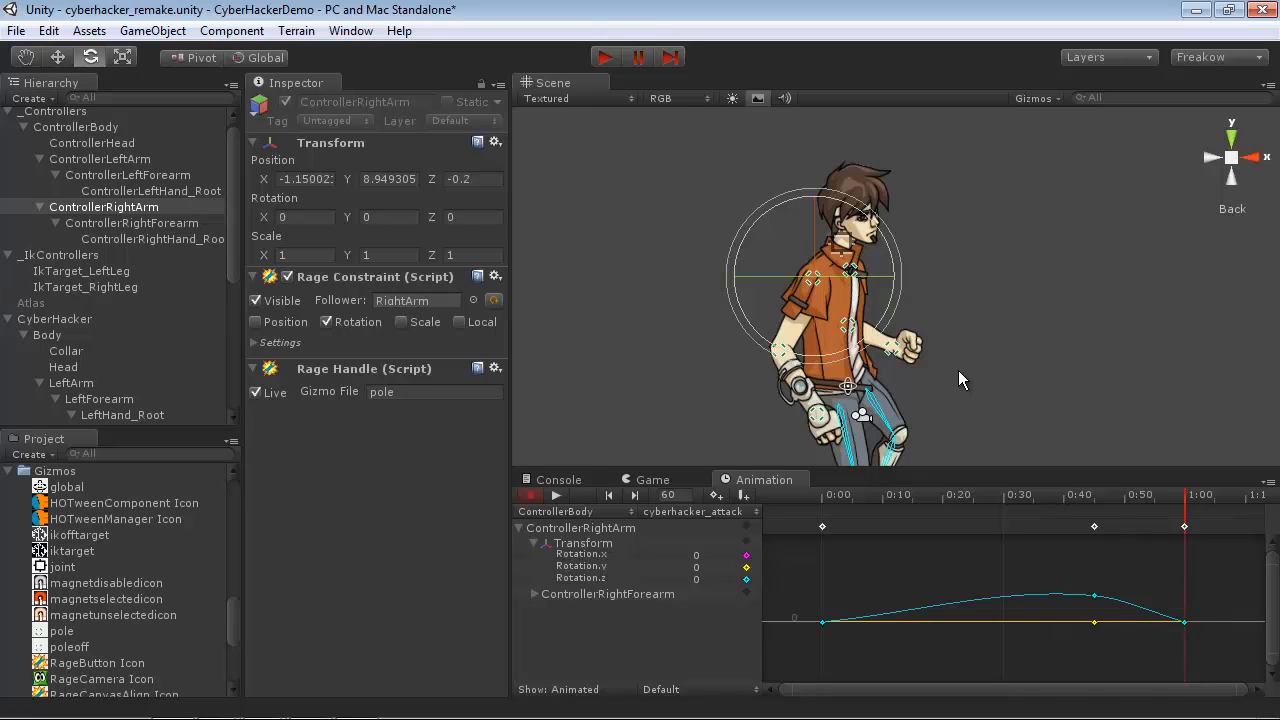
# Step: Add a ControllerHead keyframe at frame 60 and rotate the head to about 10.5° around Z at frame 30
pyautogui.moveTo(998, 420); pyautogui.dragTo(974, 386, button='middle')
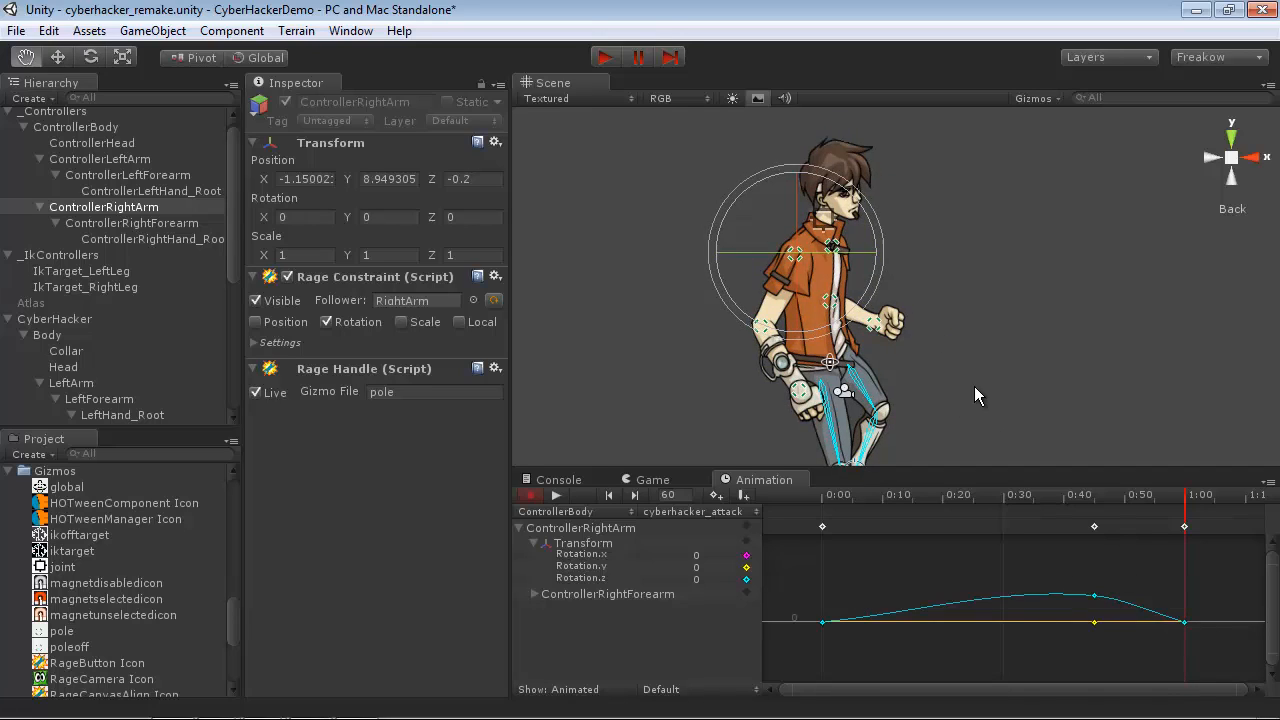
pyautogui.click(95, 143)
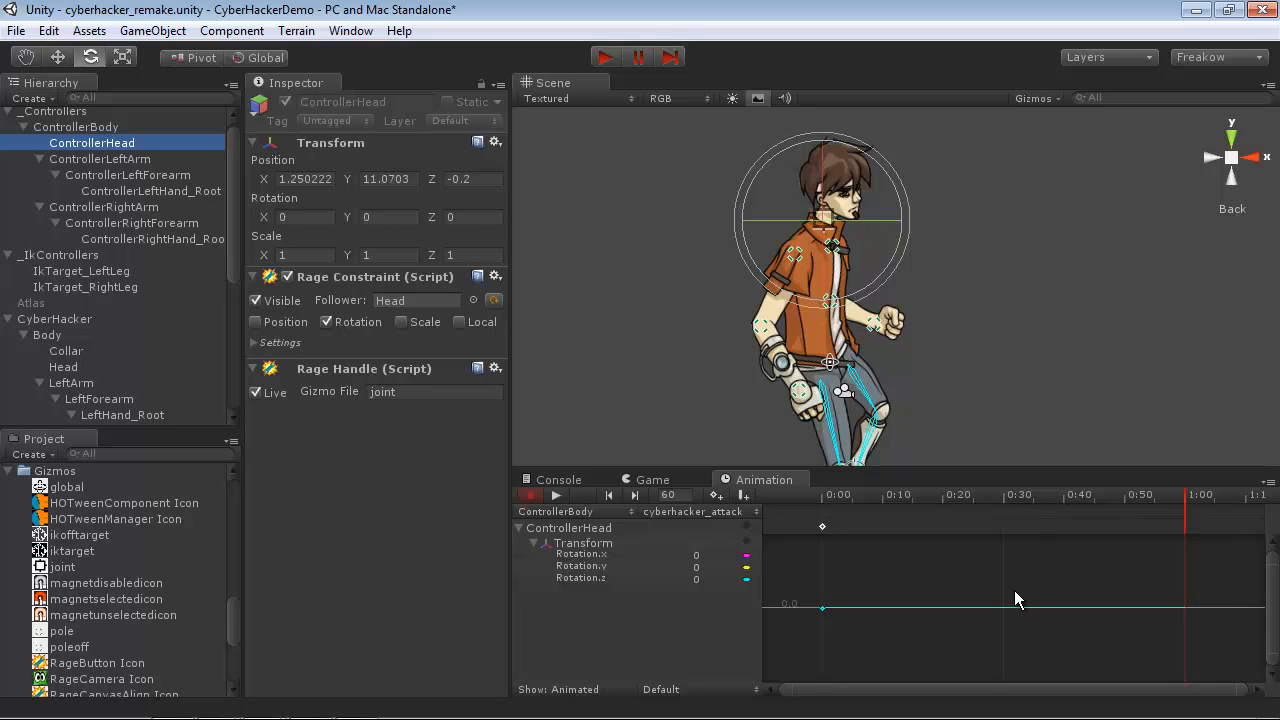
pyautogui.click(715, 495)
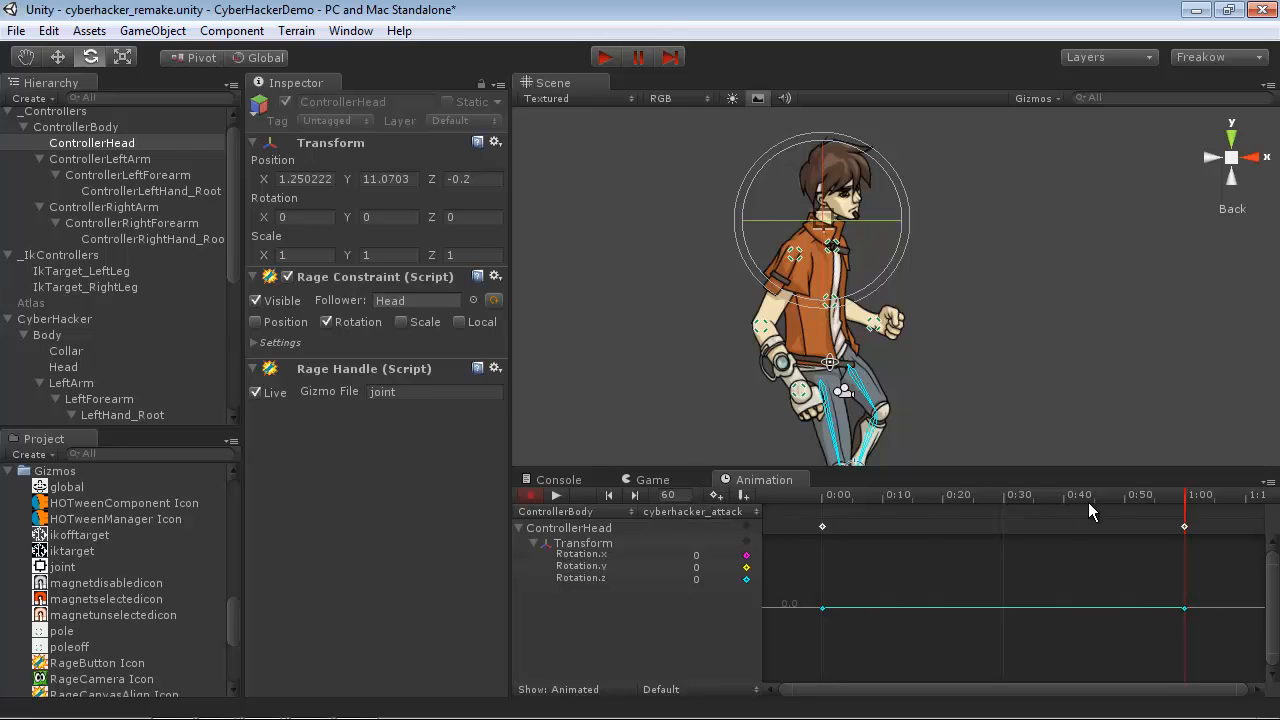
pyautogui.click(1006, 494)
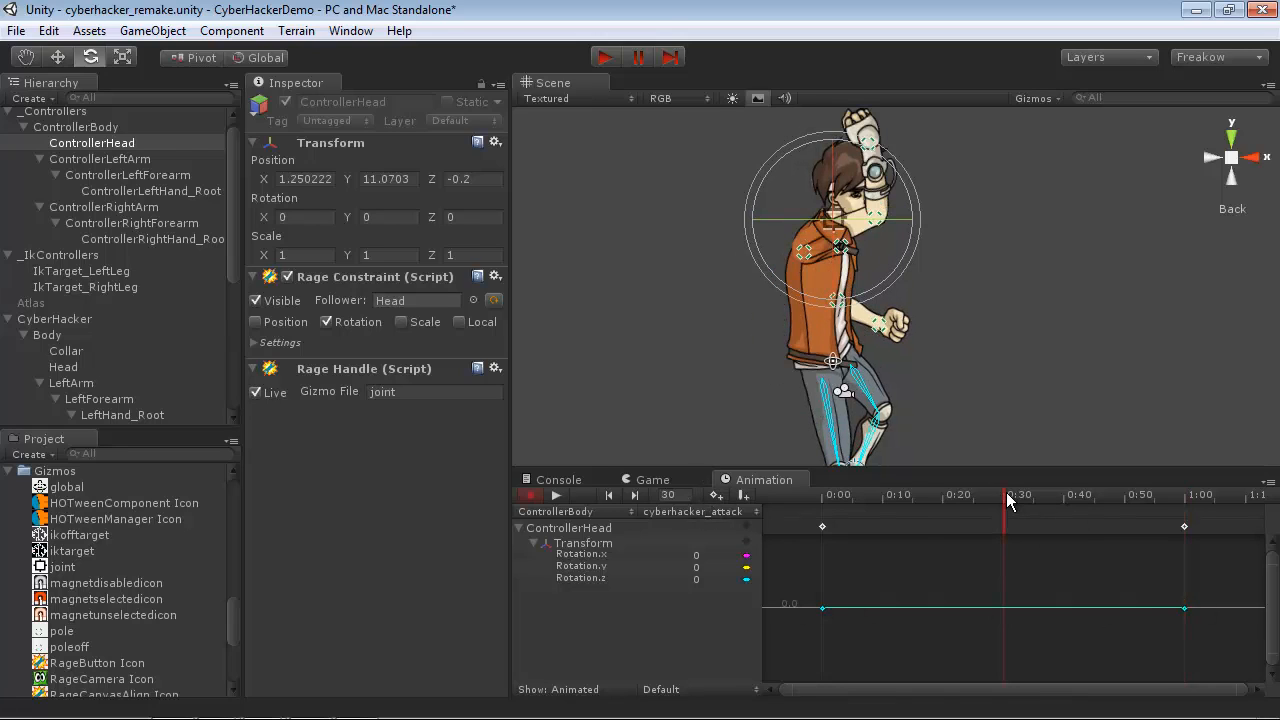
pyautogui.moveTo(912, 200); pyautogui.dragTo(880, 173)
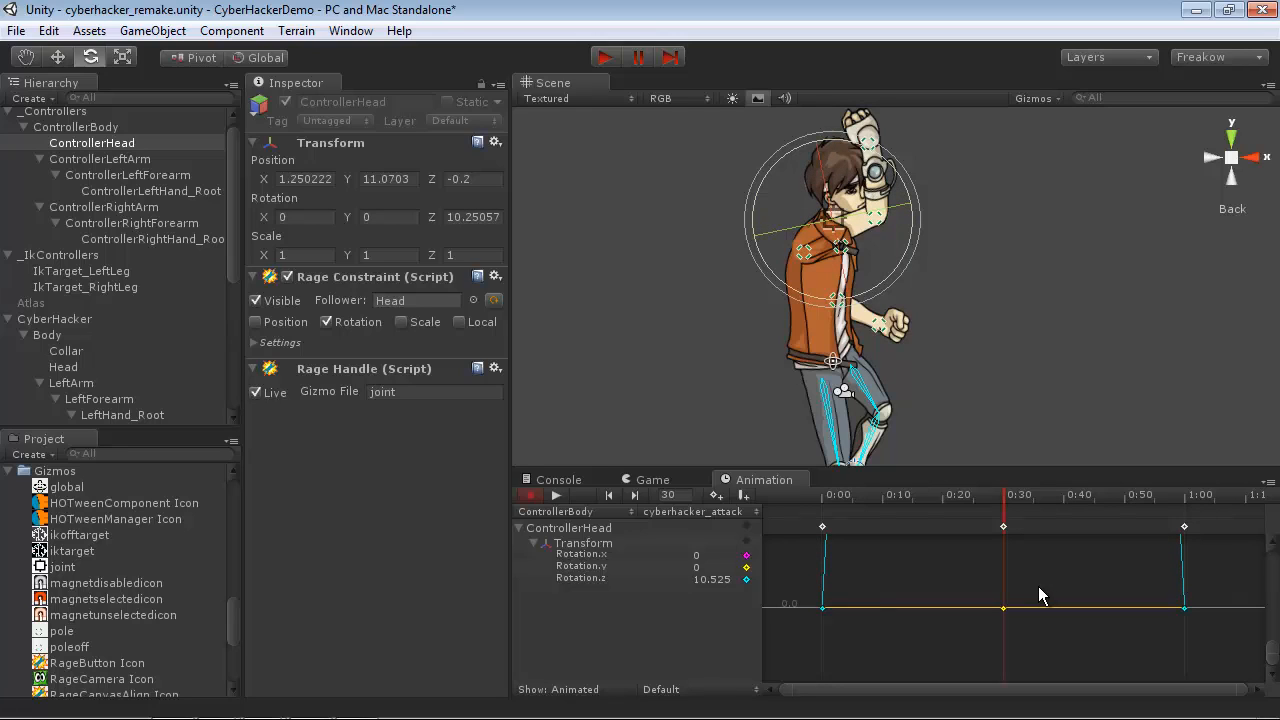
pyautogui.press('f')
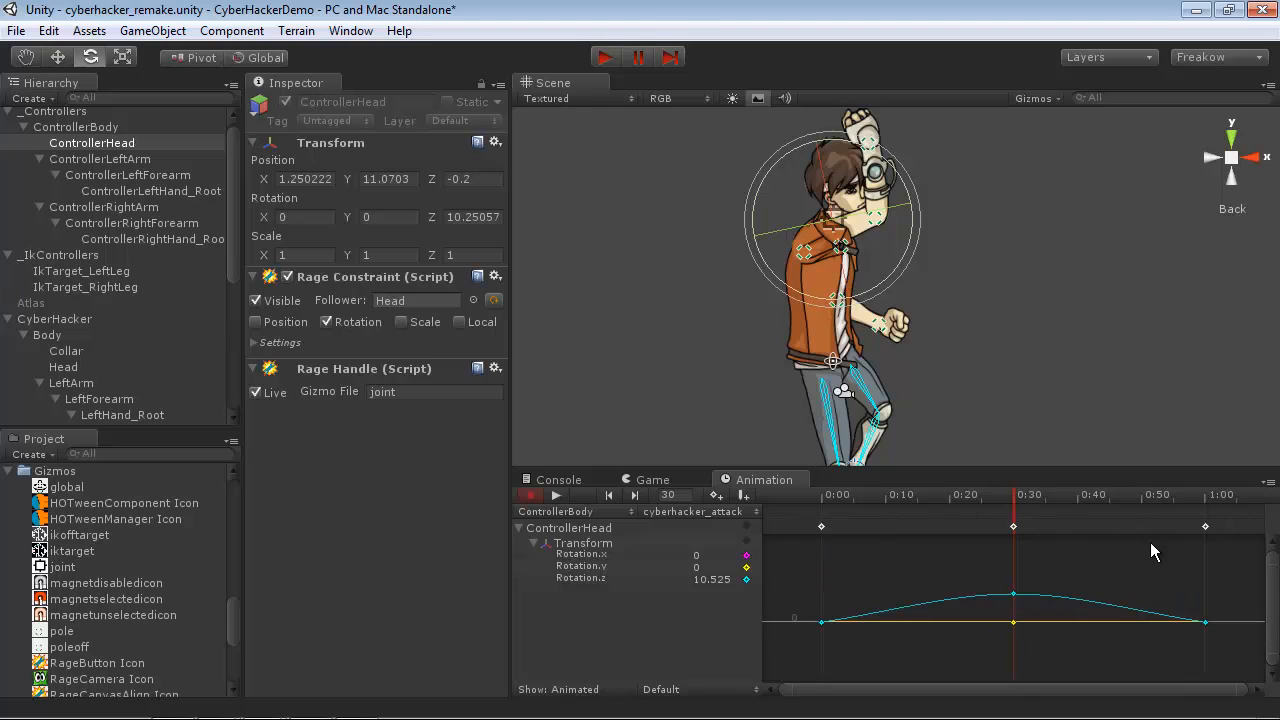
# Step: Scrub through the head motion and move ControllerHead's final keyframe to frame 50
pyautogui.moveTo(1020, 494); pyautogui.dragTo(1140, 498)
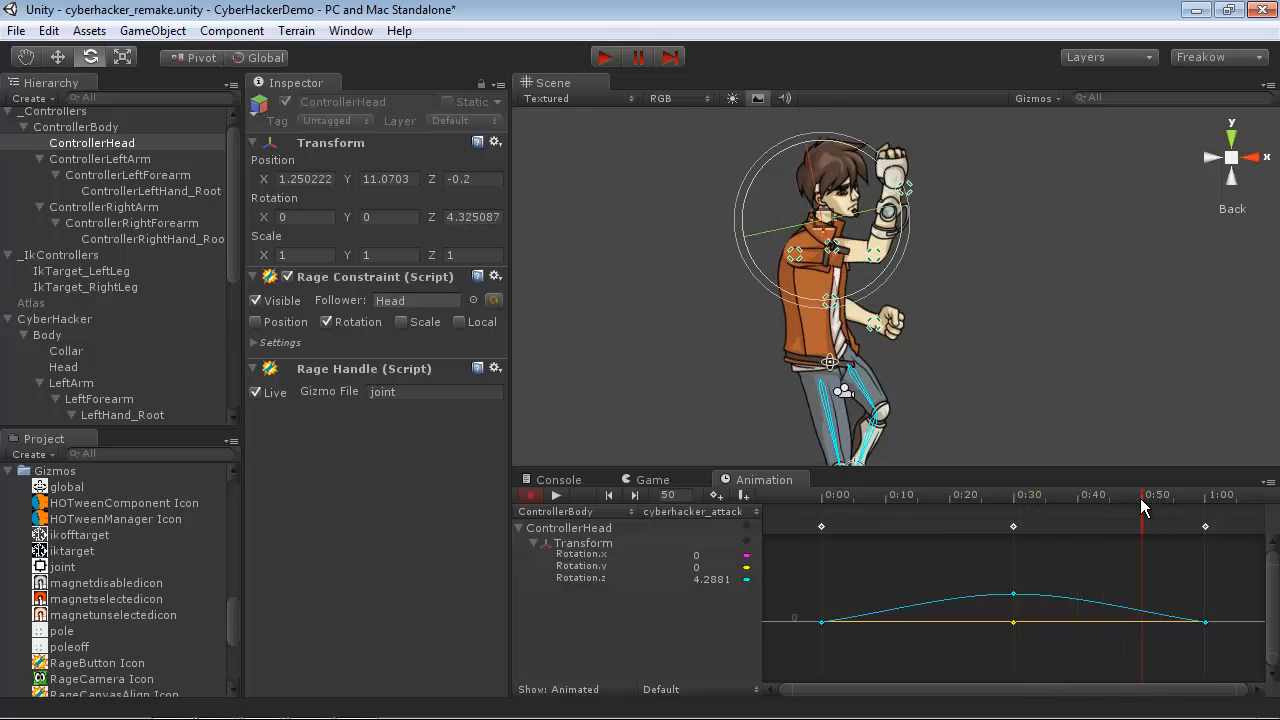
pyautogui.click(1204, 526)
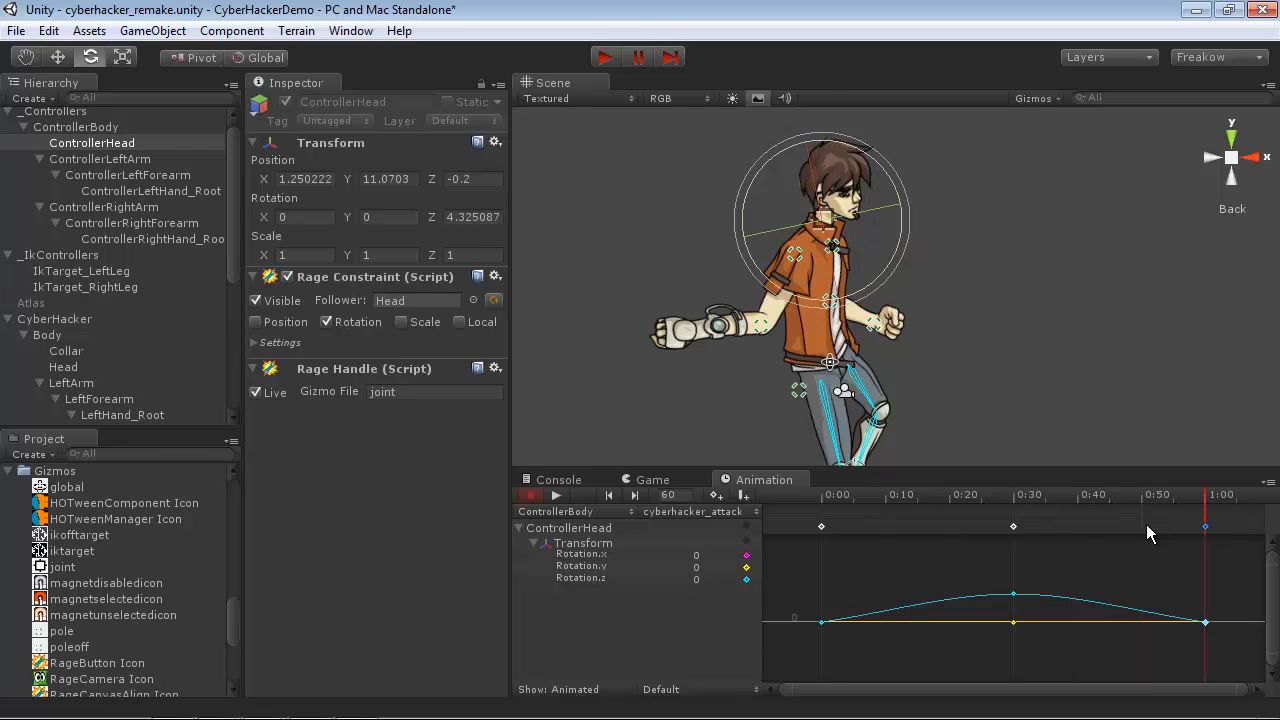
pyautogui.moveTo(1204, 526); pyautogui.dragTo(1129, 526)
pyautogui.click(1044, 490)
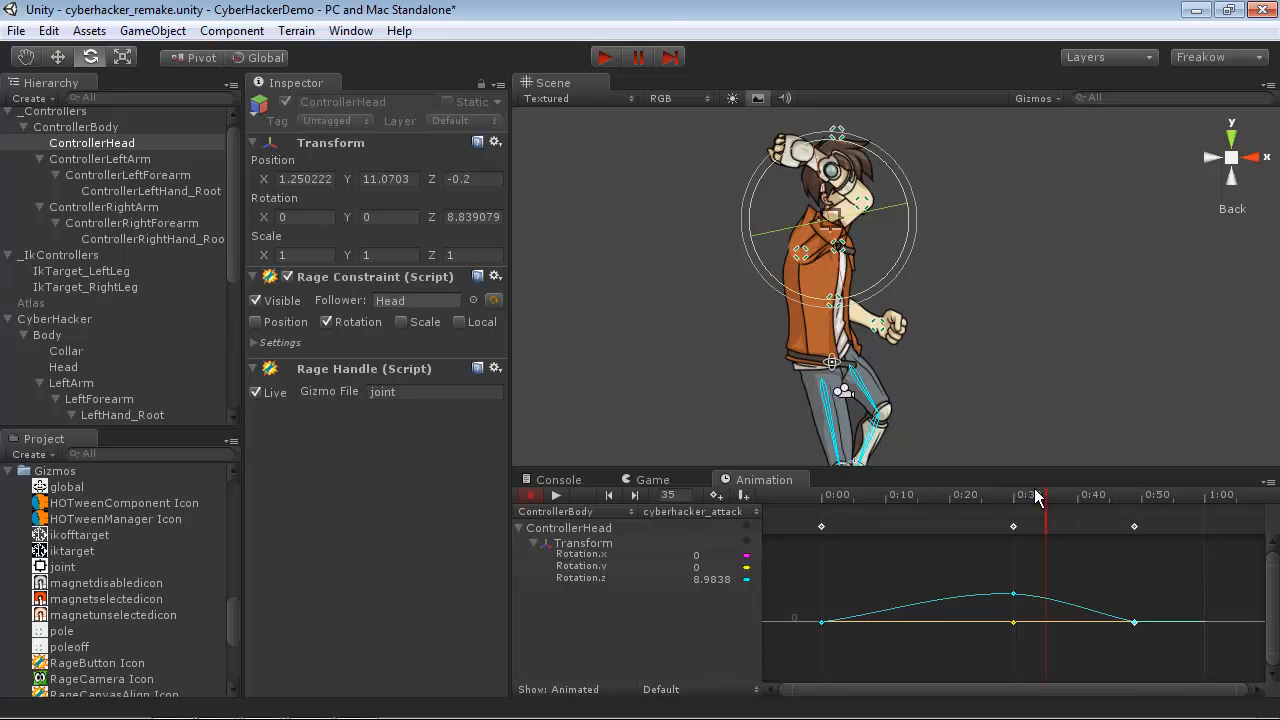
pyautogui.click(1013, 494)
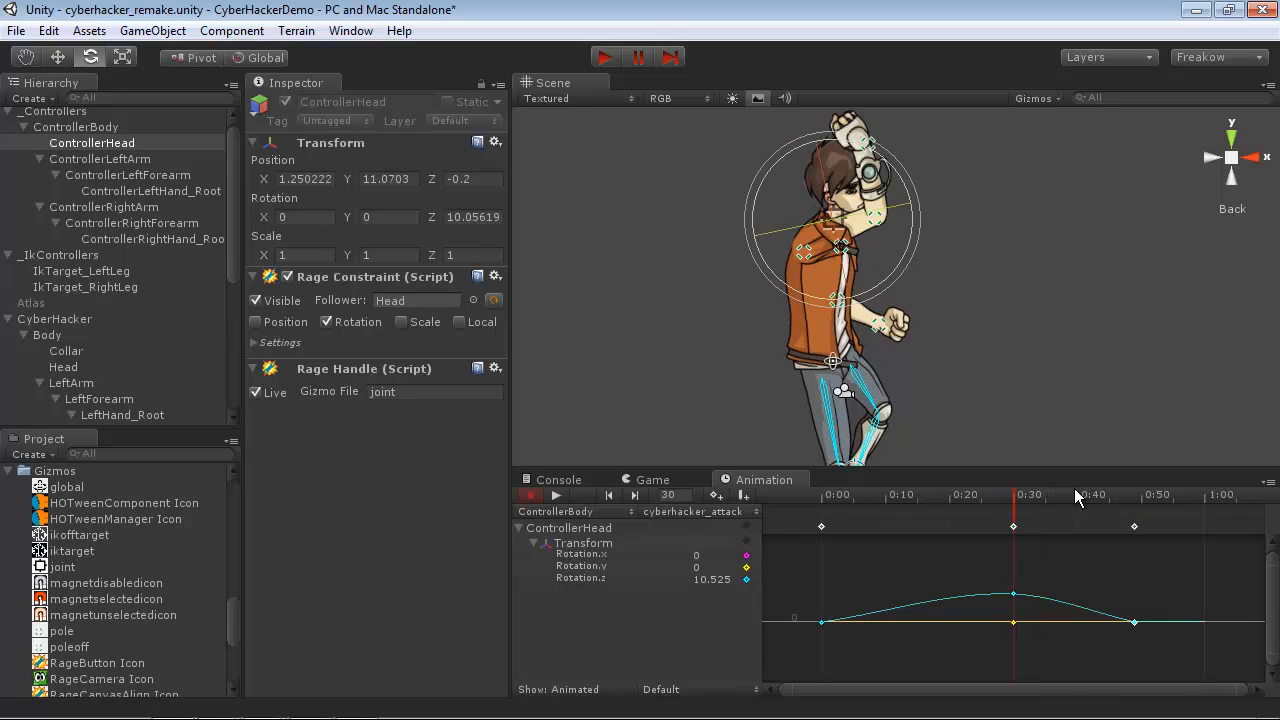
pyautogui.moveTo(1075, 489); pyautogui.dragTo(1129, 489)
pyautogui.click(1130, 488)
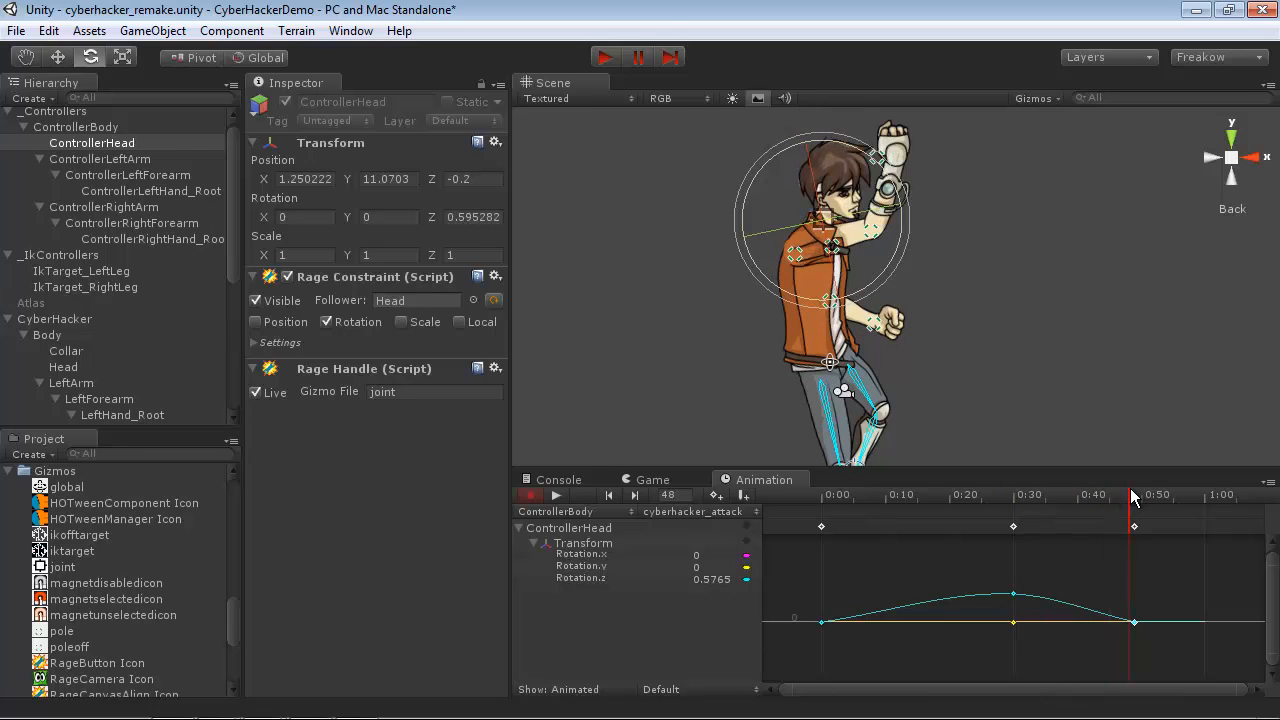
pyautogui.click(1136, 488)
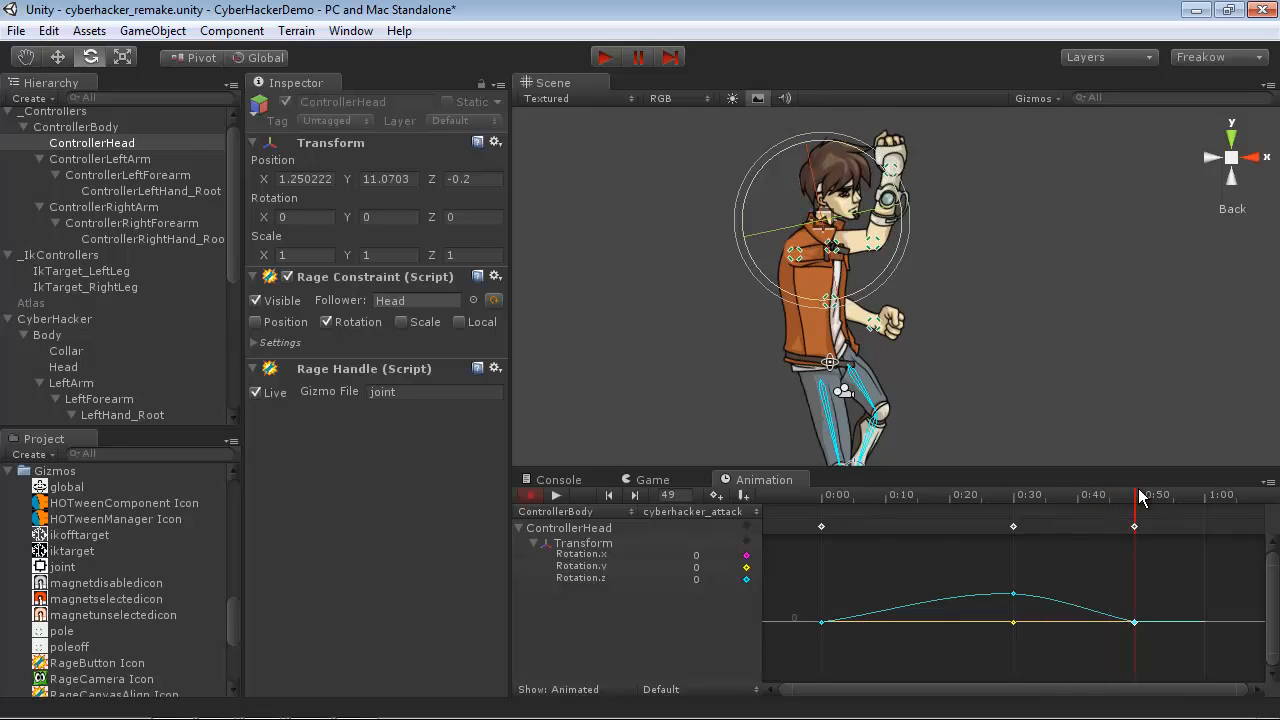
pyautogui.moveTo(1134, 622); pyautogui.dragTo(1141, 622)
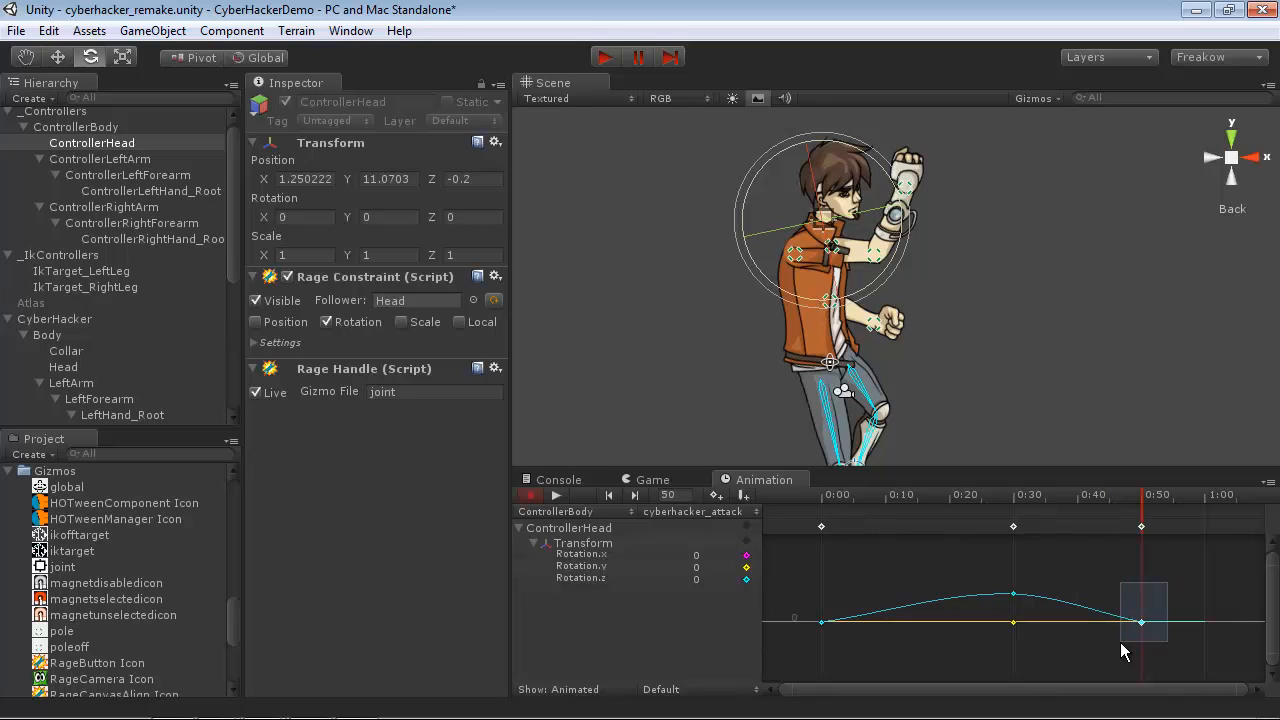
# Step: Give ControllerHead's rotation keys at frames 50 and 0 flat tangents and scrub through the head motion
pyautogui.rightClick(1141, 622)
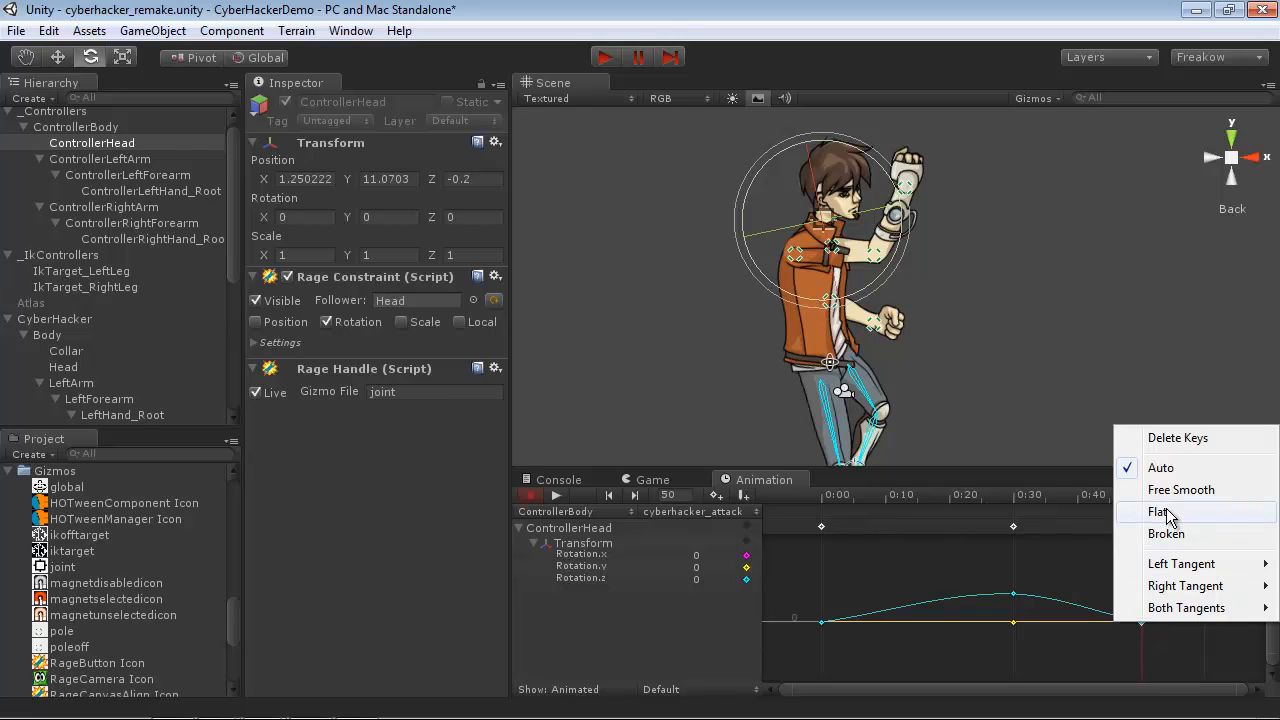
pyautogui.click(1163, 512)
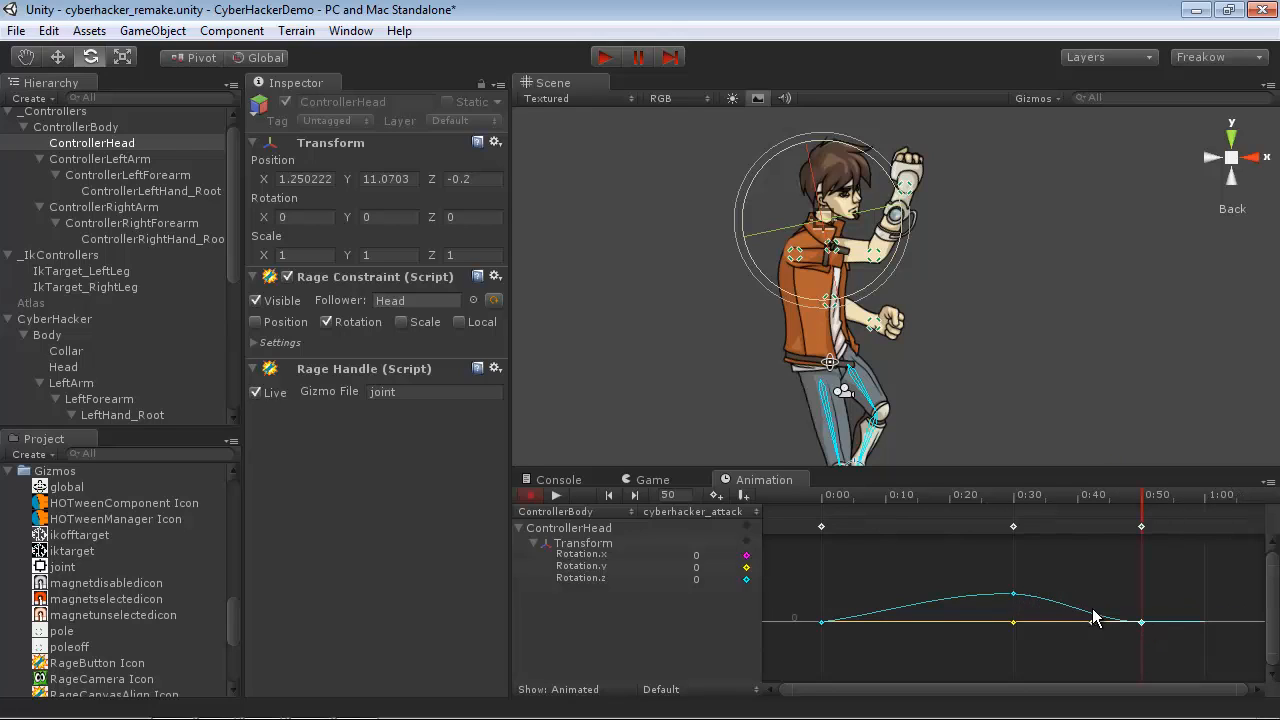
pyautogui.moveTo(840, 597); pyautogui.dragTo(822, 624)
pyautogui.rightClick(822, 624)
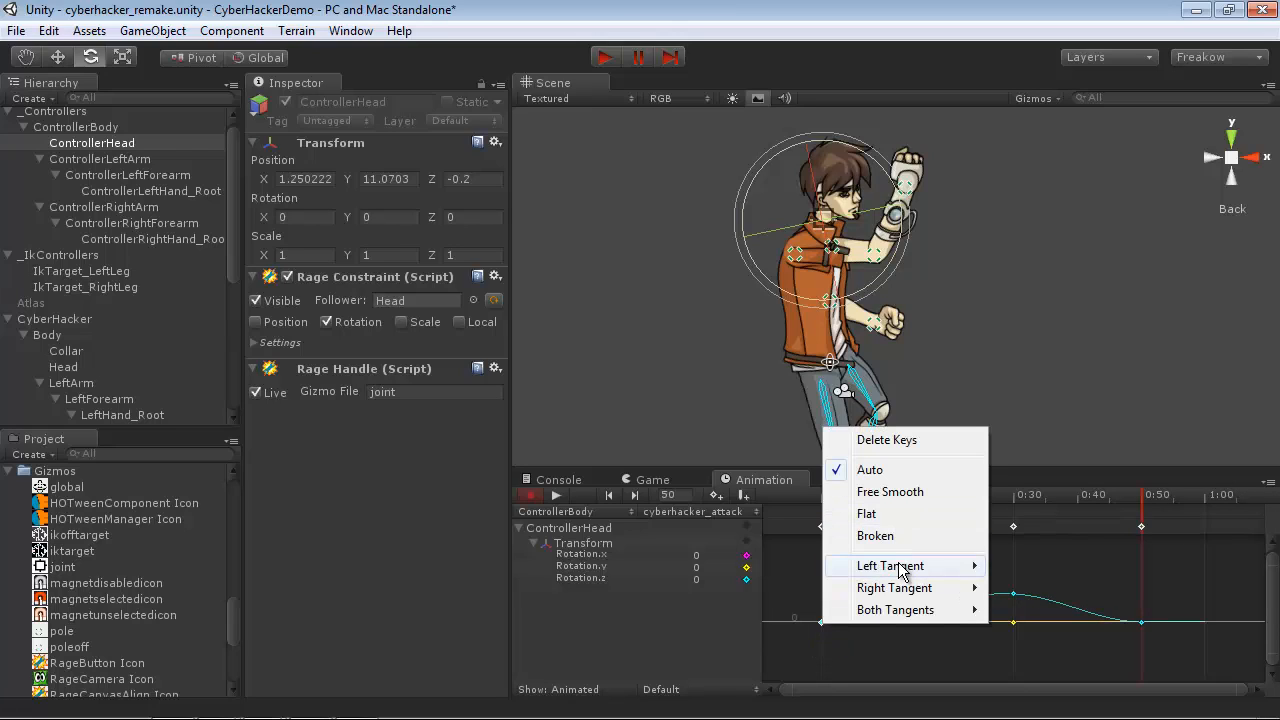
pyautogui.moveTo(903, 567)
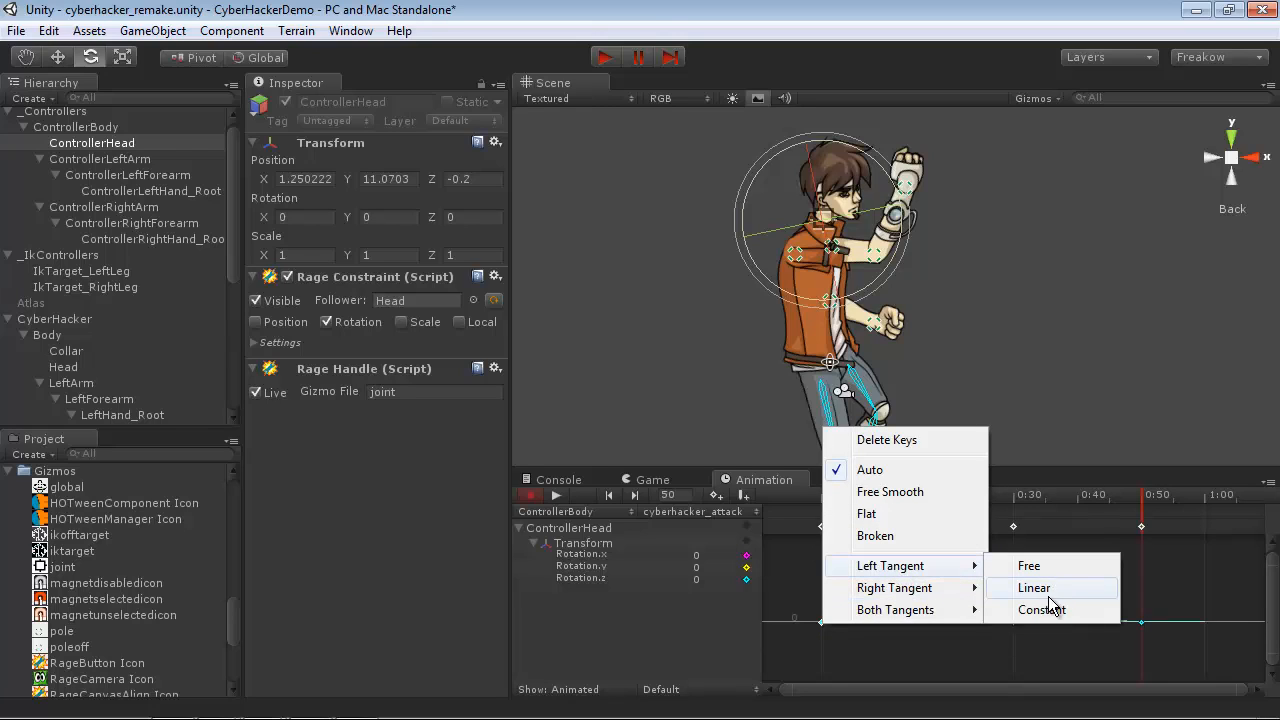
pyautogui.click(897, 513)
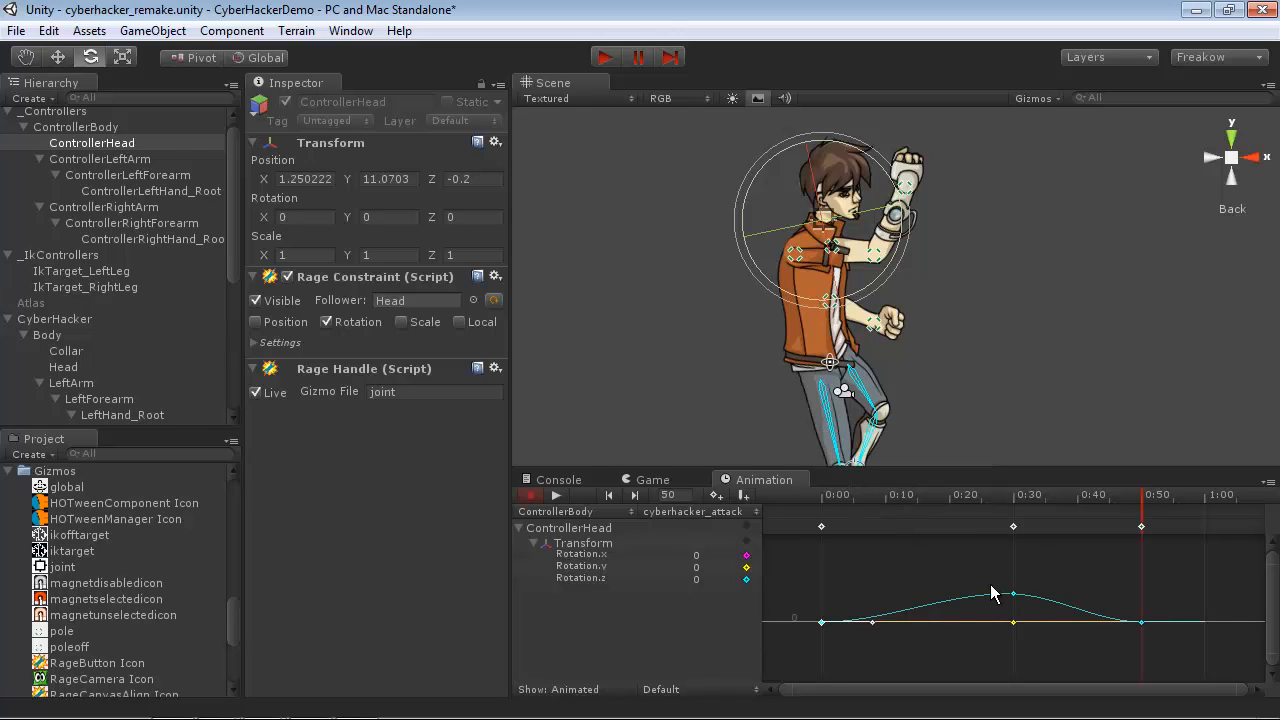
pyautogui.click(833, 502)
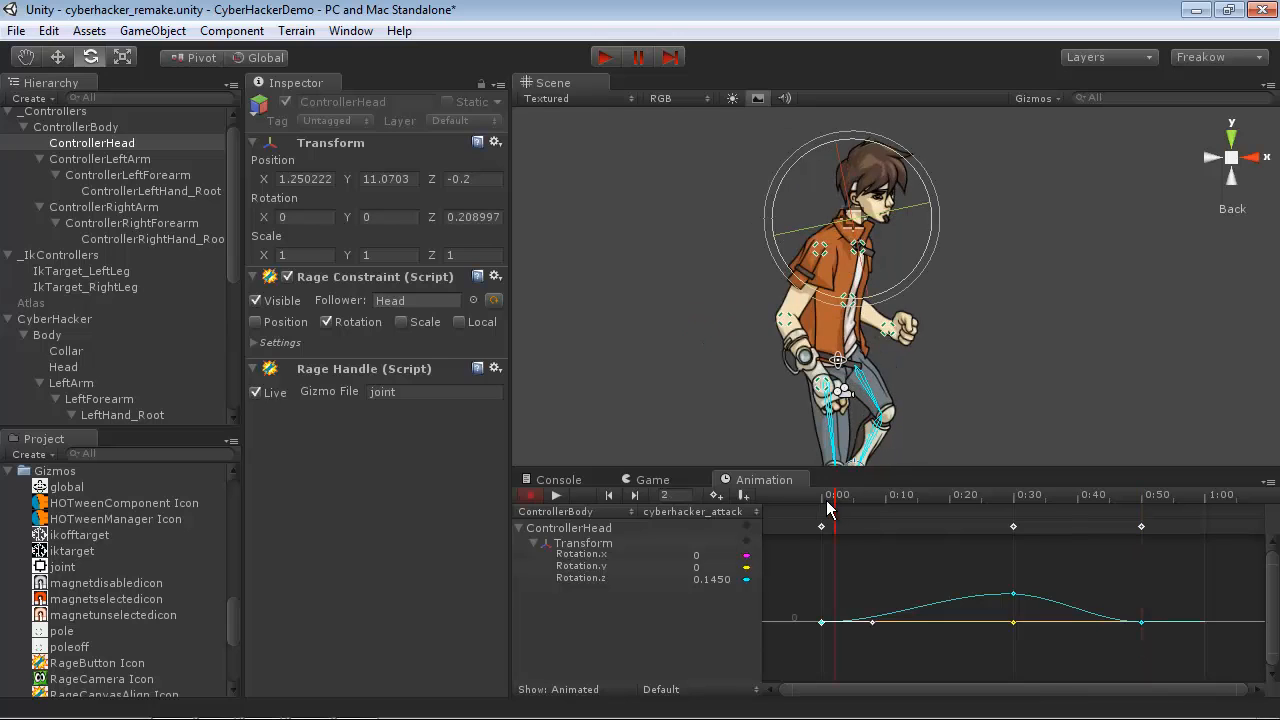
pyautogui.moveTo(845, 502); pyautogui.dragTo(1141, 502)
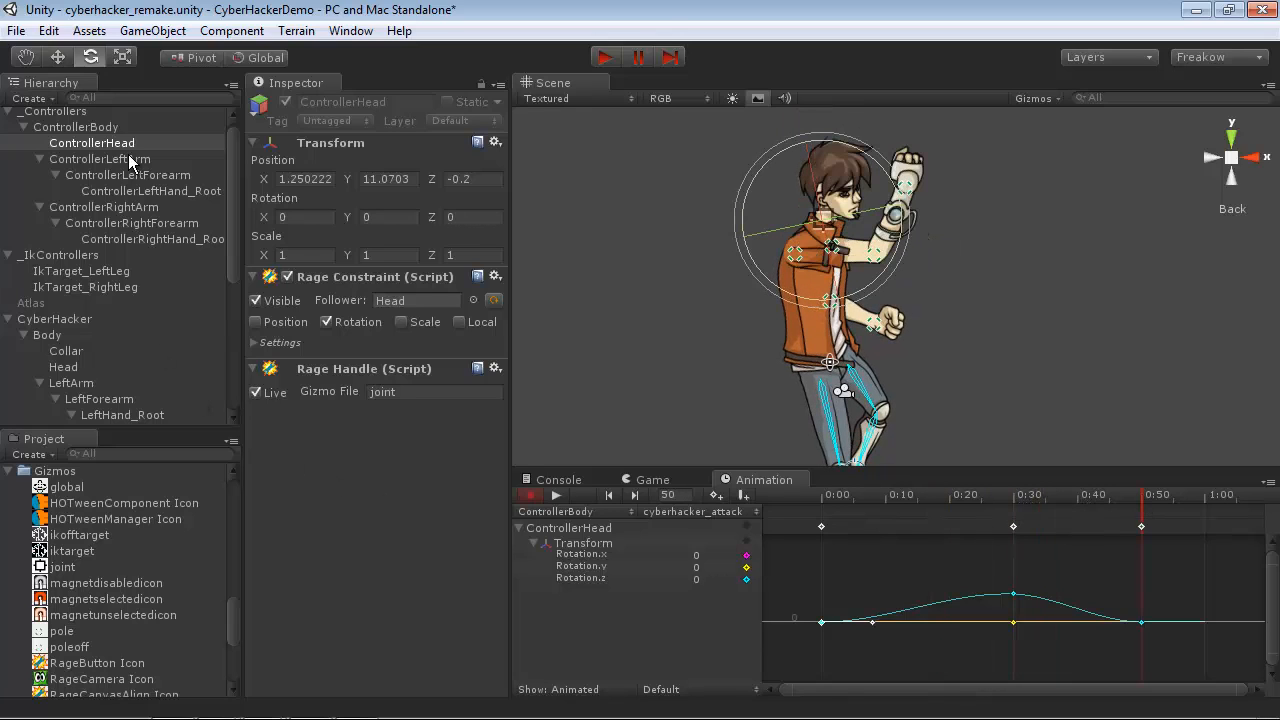
# Step: Move ControllerRightArm's final keyframe to about frame 58, flatten its first and last keys' tangents, and preview the clip
pyautogui.click(122, 207)
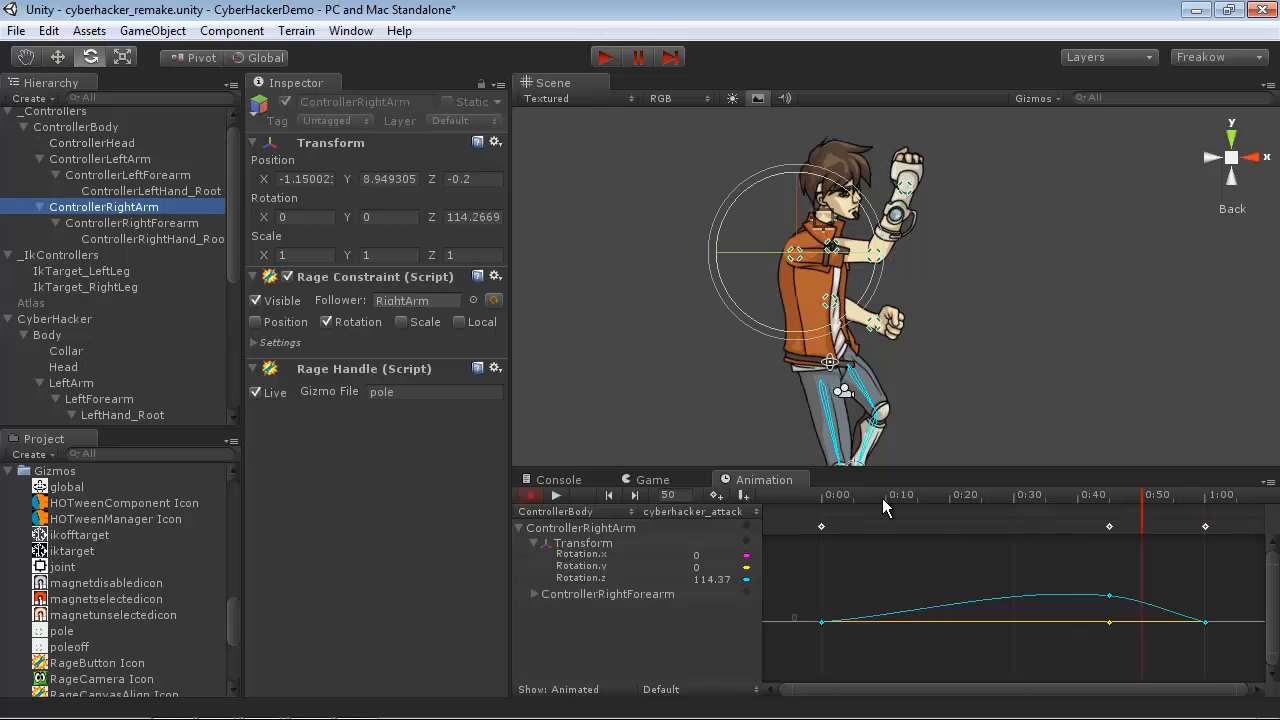
pyautogui.moveTo(838, 495); pyautogui.dragTo(1173, 494)
pyautogui.moveTo(1191, 641); pyautogui.dragTo(1224, 597)
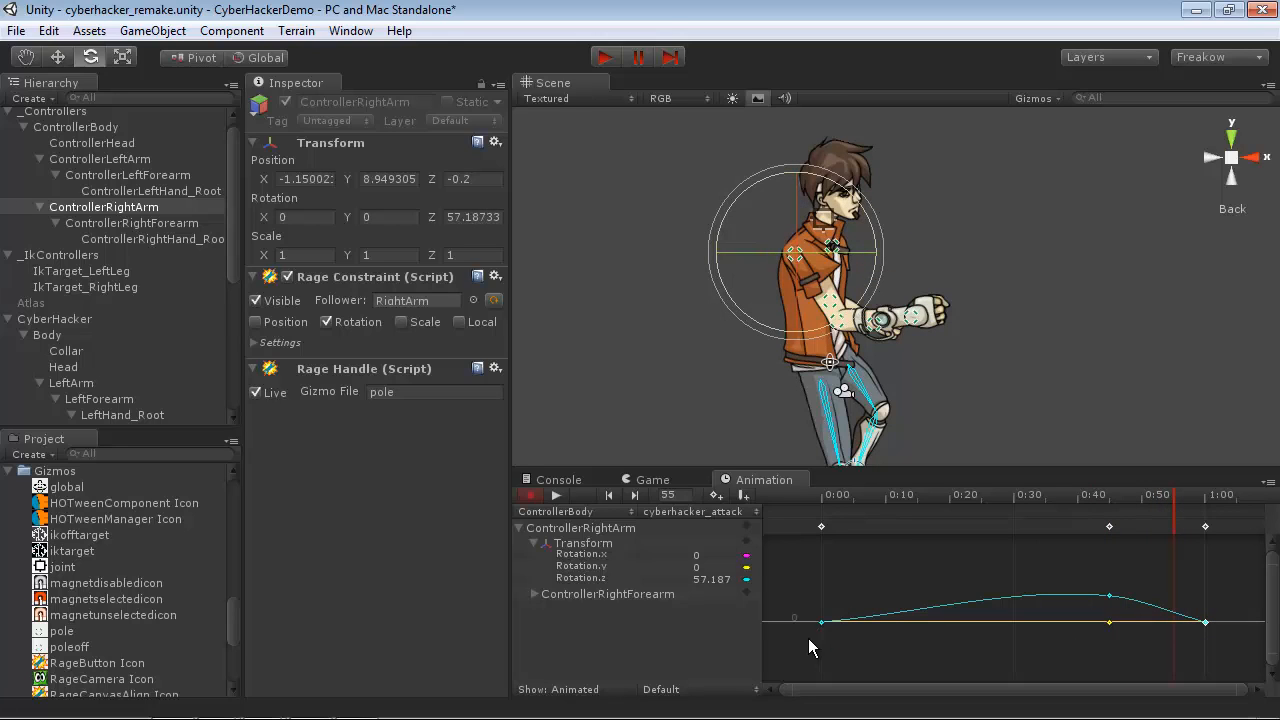
pyautogui.hotkey('ctrl', 'z')
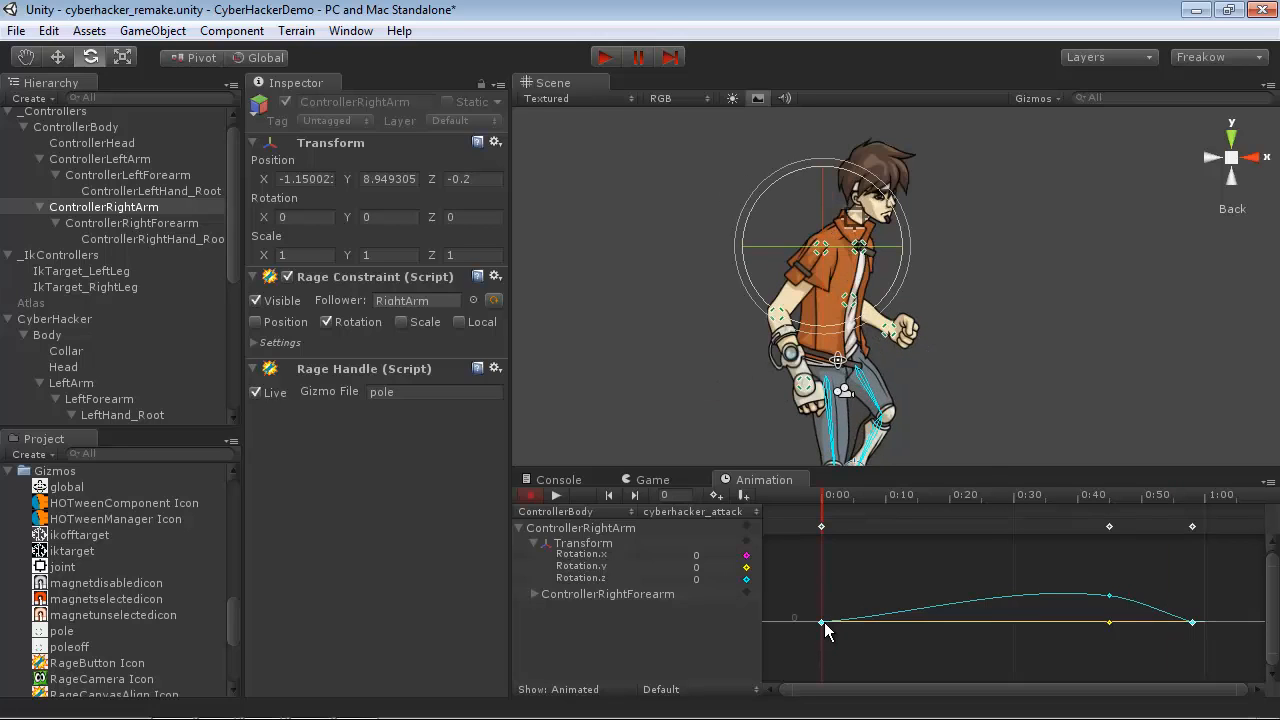
pyautogui.rightClick(824, 622)
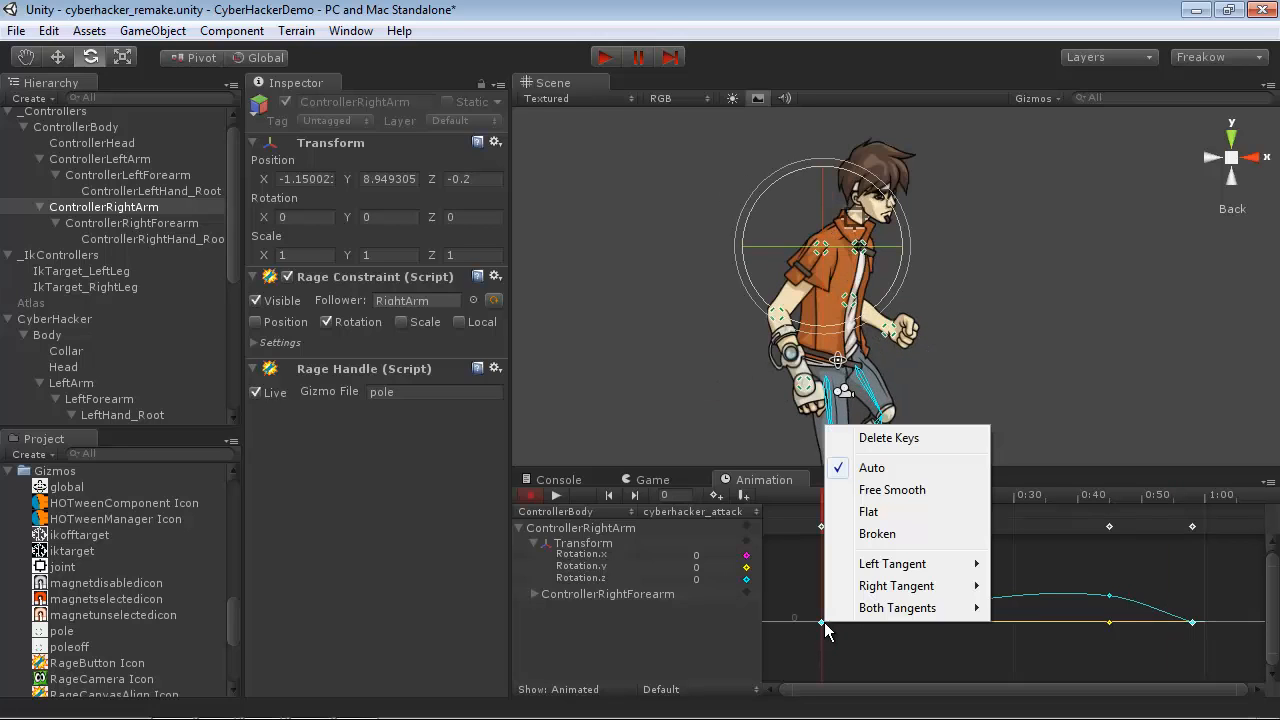
pyautogui.click(884, 514)
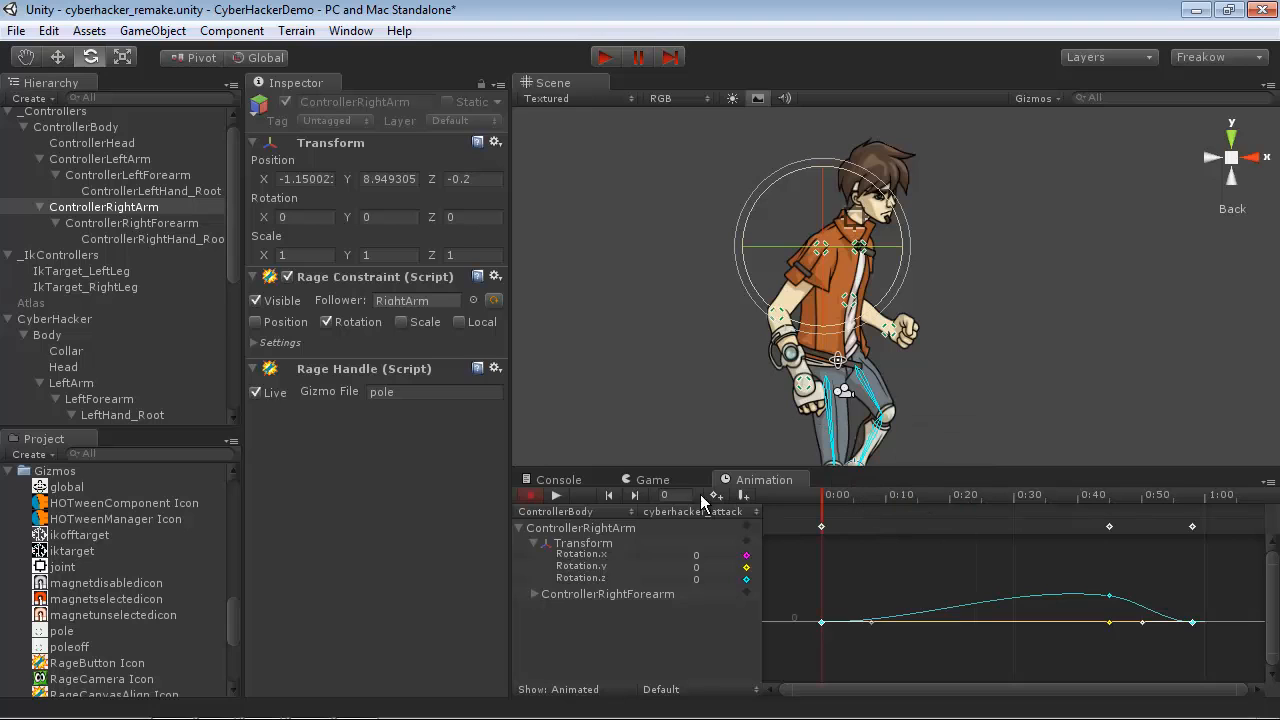
pyautogui.click(554, 494)
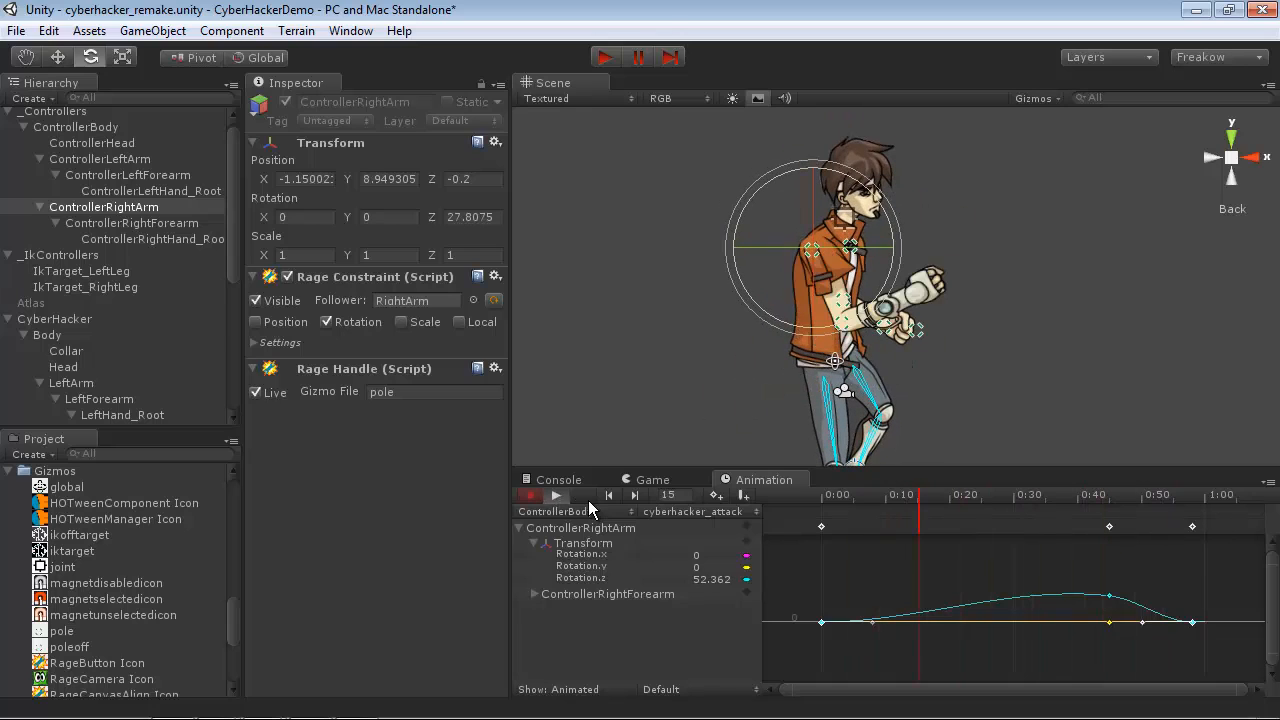
pyautogui.click(556, 495)
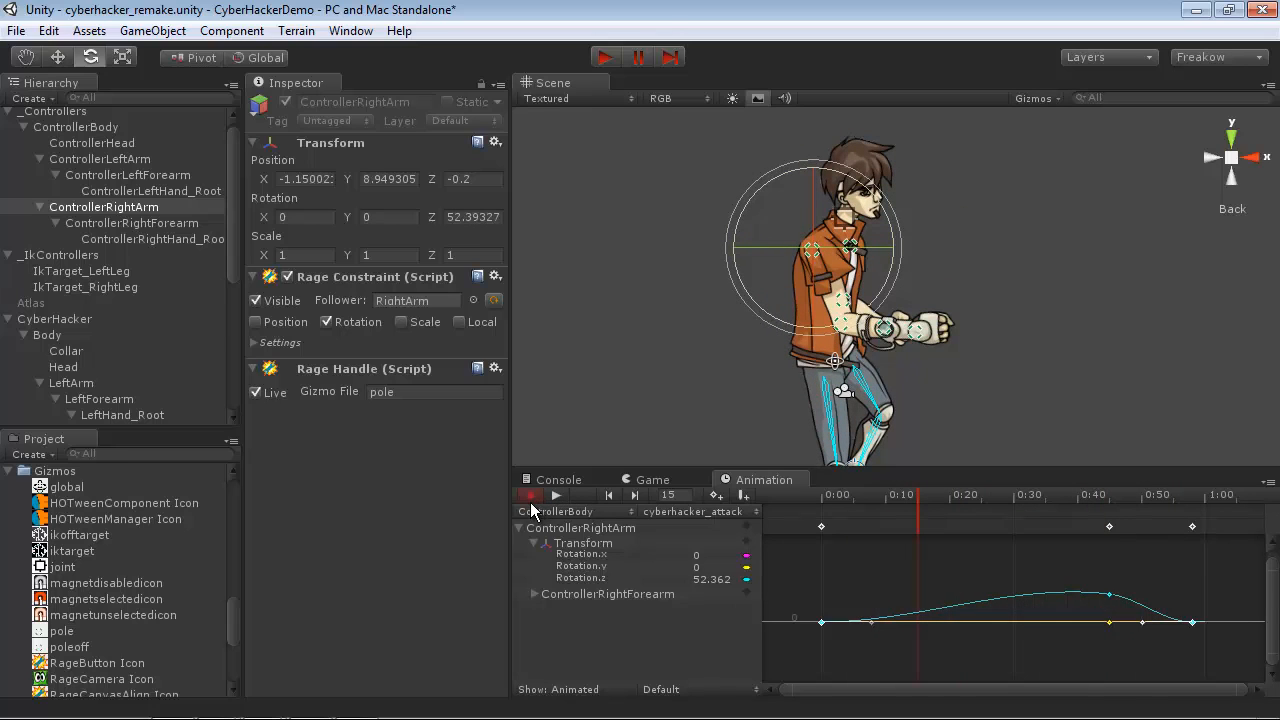
# Step: Set ControllerBody's Z rotation to 0 at frame 60
pyautogui.click(78, 131)
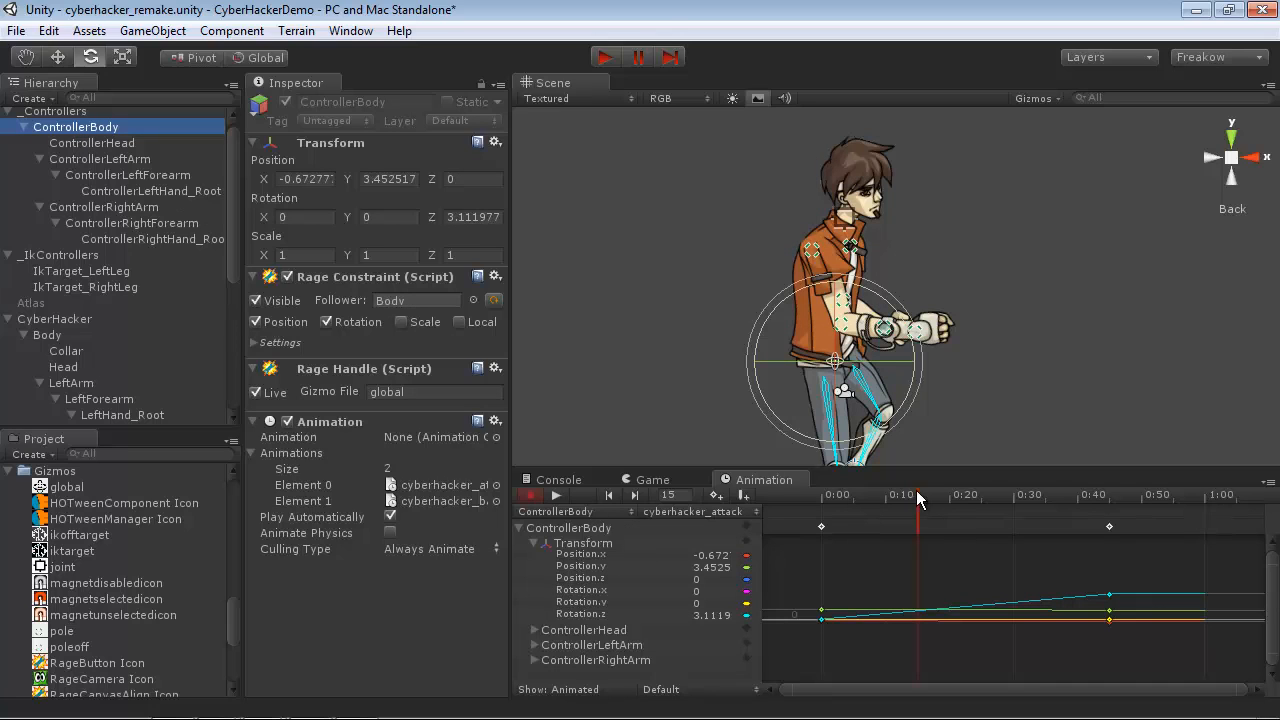
pyautogui.click(1206, 494)
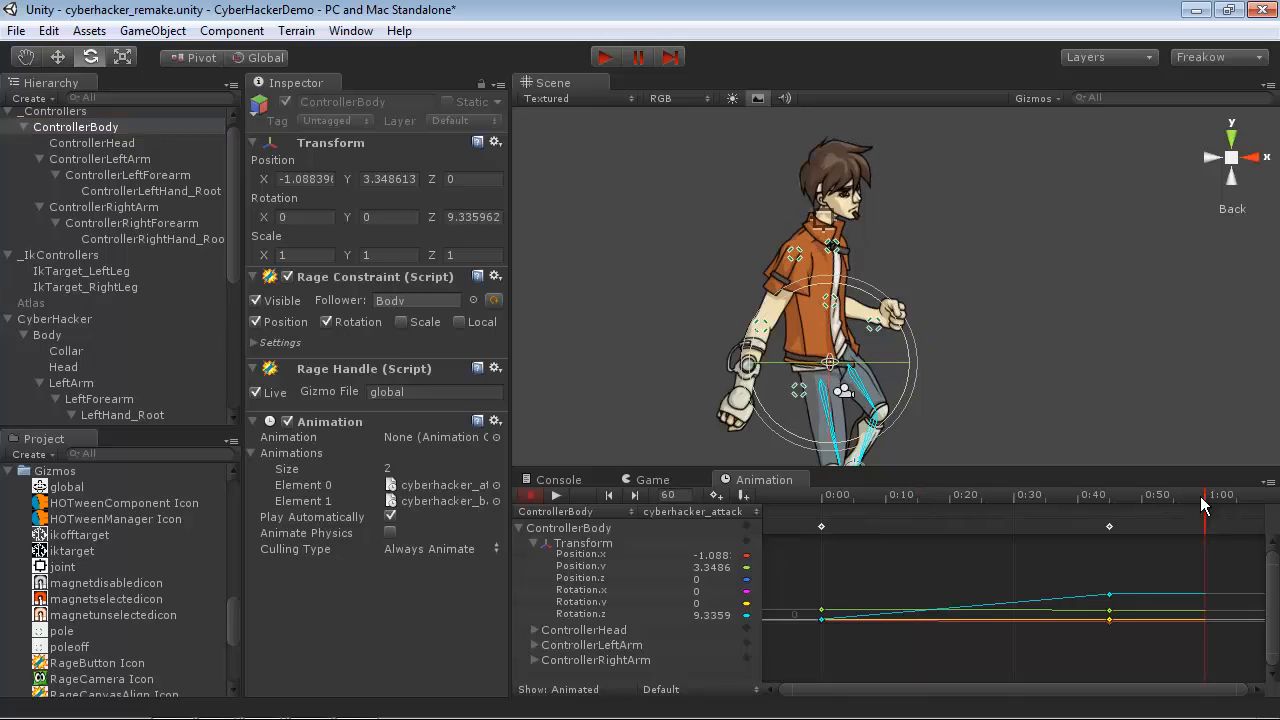
pyautogui.click(714, 617)
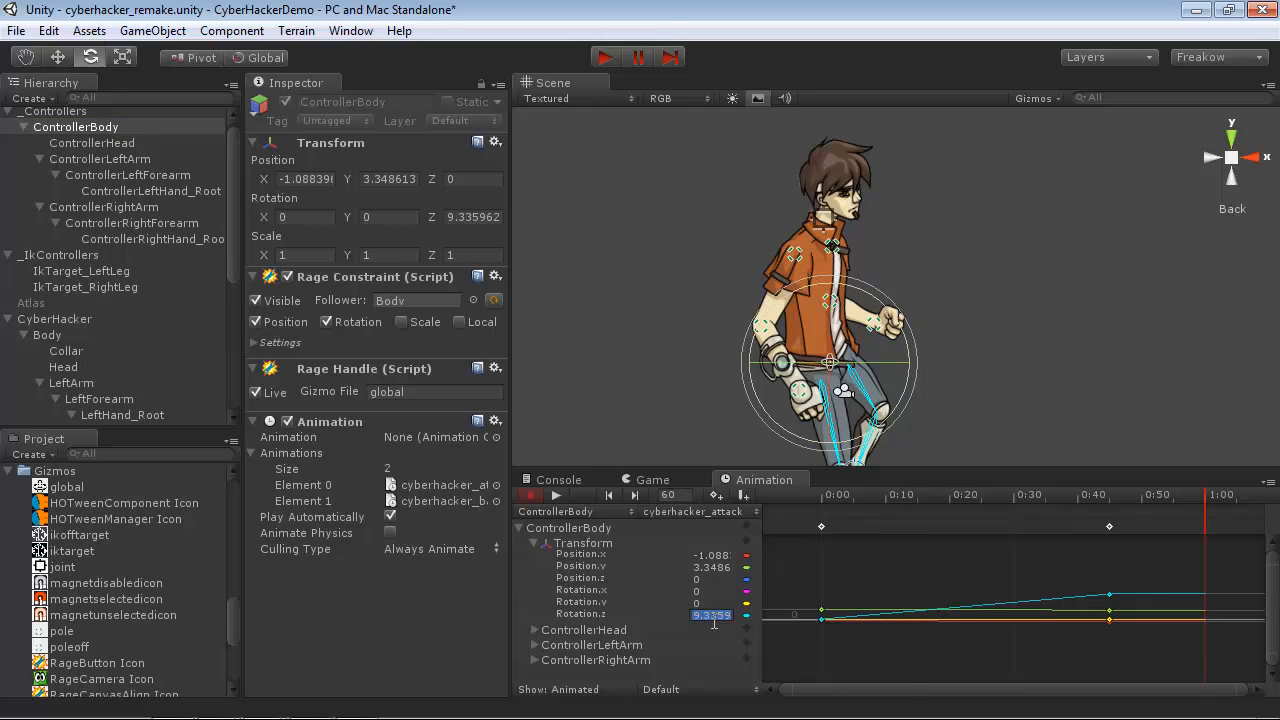
pyautogui.write('0')
pyautogui.press('Return')
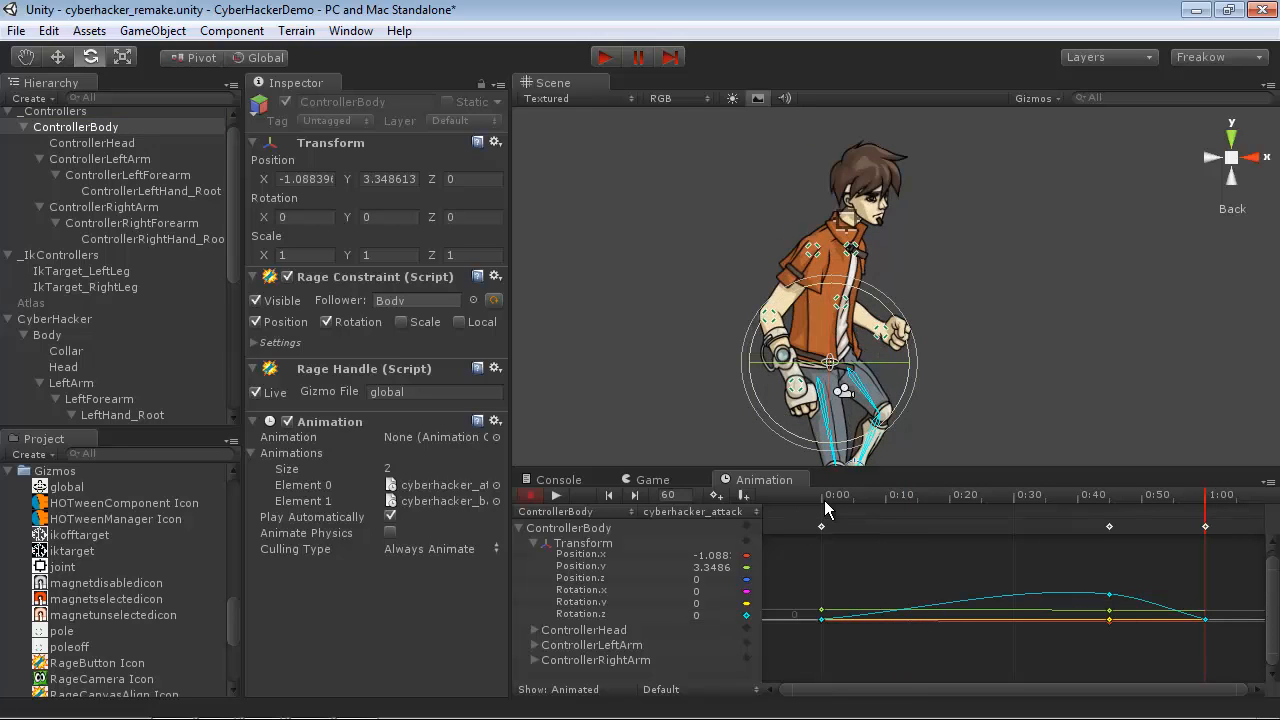
# Step: Copy ControllerBody's X position from frame 0 to frame 60
pyautogui.click(824, 500)
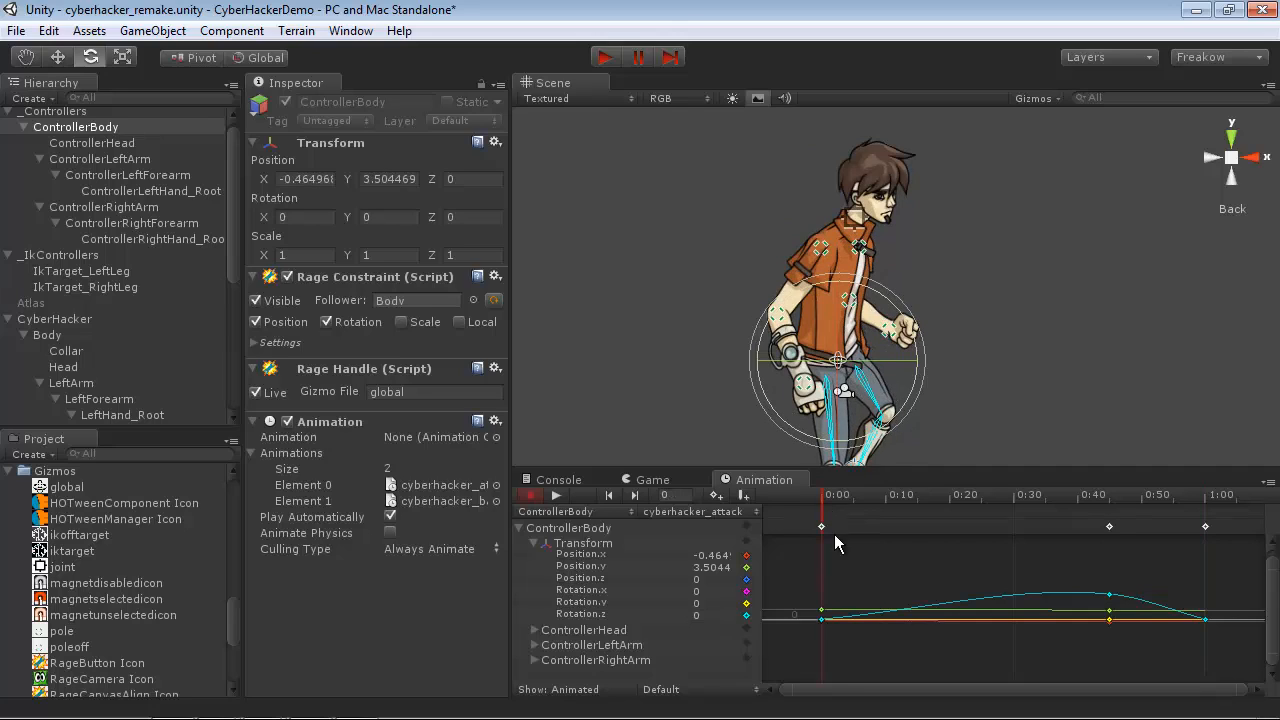
pyautogui.click(716, 555)
pyautogui.doubleClick(719, 555)
pyautogui.click(1204, 496)
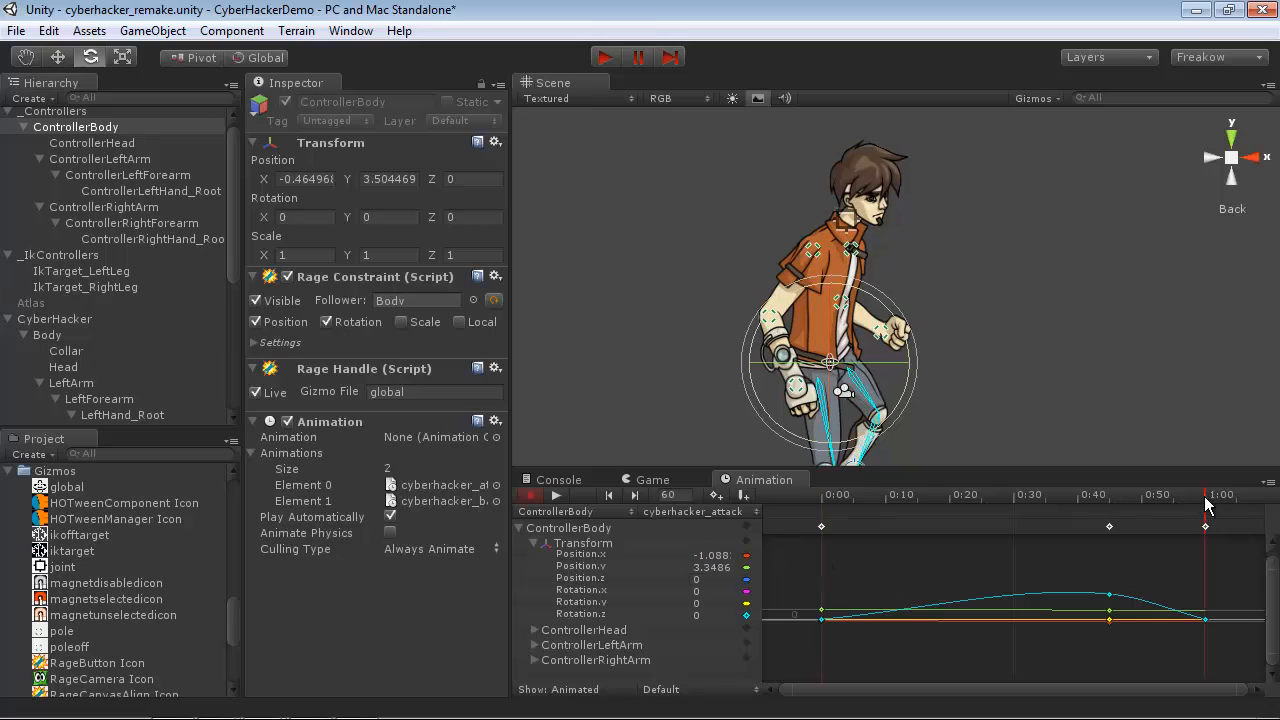
pyautogui.click(712, 555)
pyautogui.hotkey('ctrl', 'v')
pyautogui.press('Return')
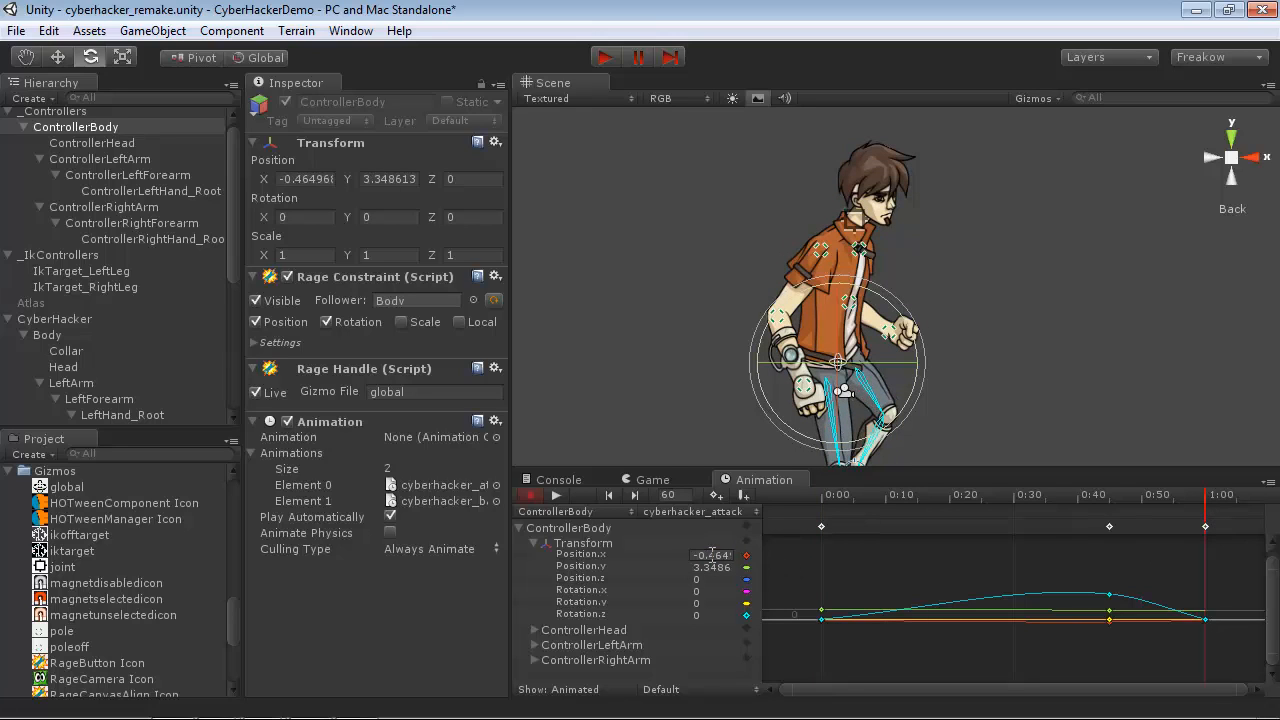
# Step: Set ControllerBody's Y position at frame 60 to its frame 0 value, 3.504469
pyautogui.click(824, 497)
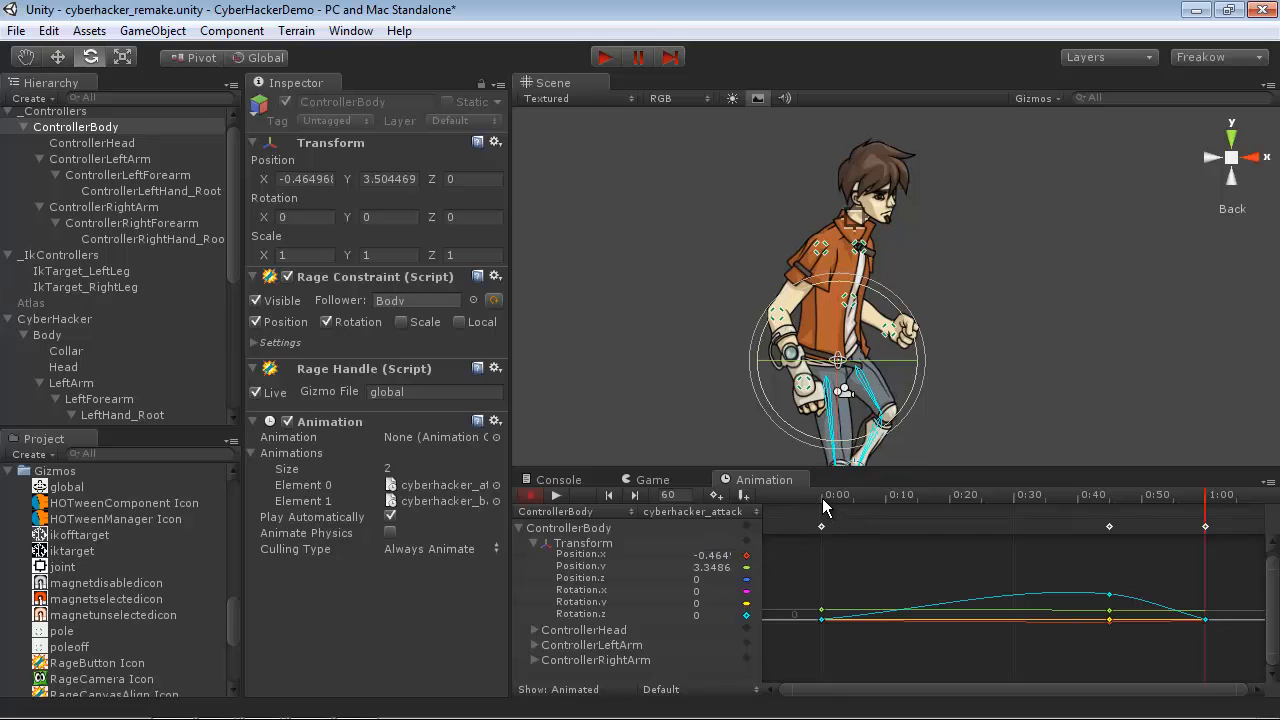
pyautogui.click(712, 567)
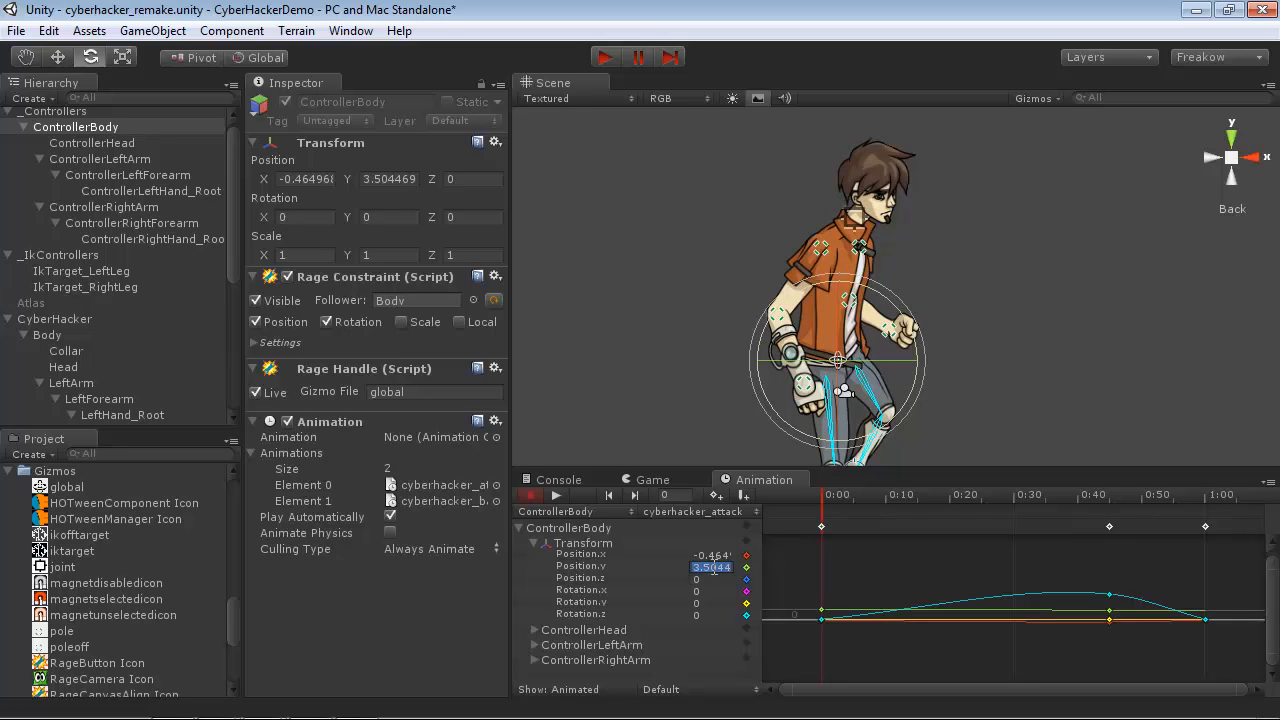
pyautogui.click(1206, 498)
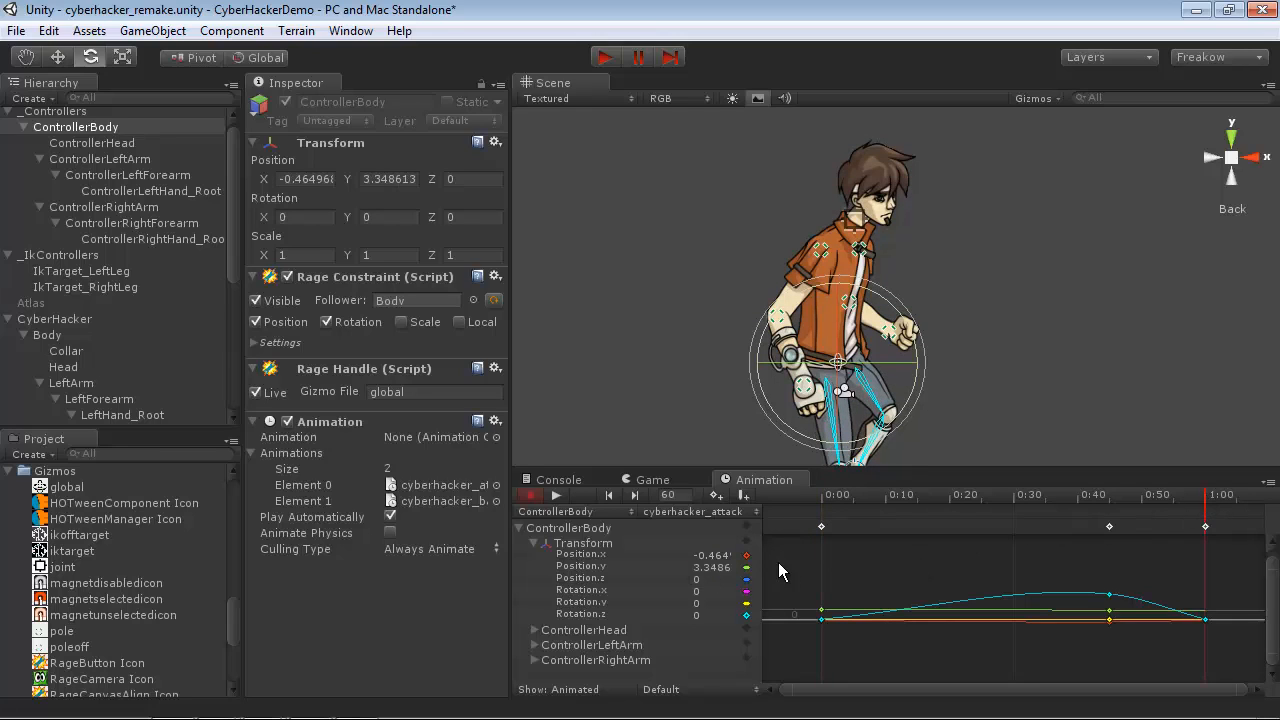
pyautogui.click(714, 567)
pyautogui.write('3.504469')
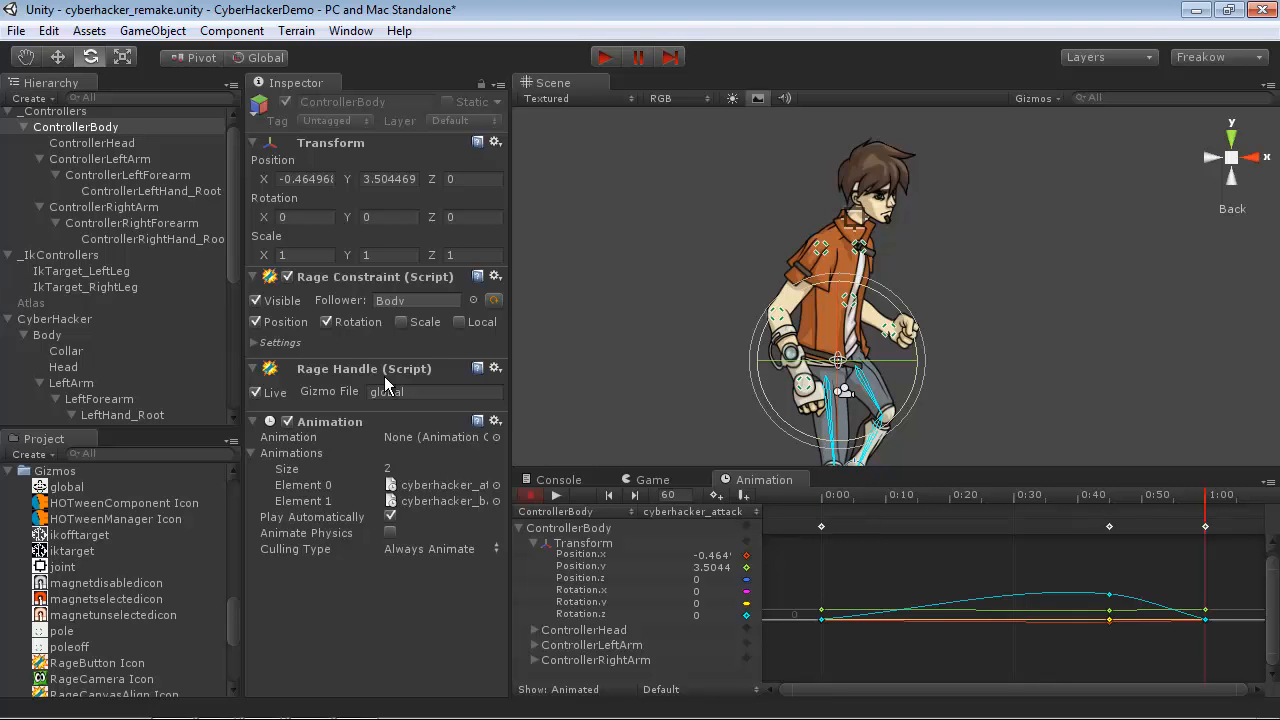
# Step: Play back the attack animation with the whole character in view, and end animation recording
pyautogui.click(556, 495)
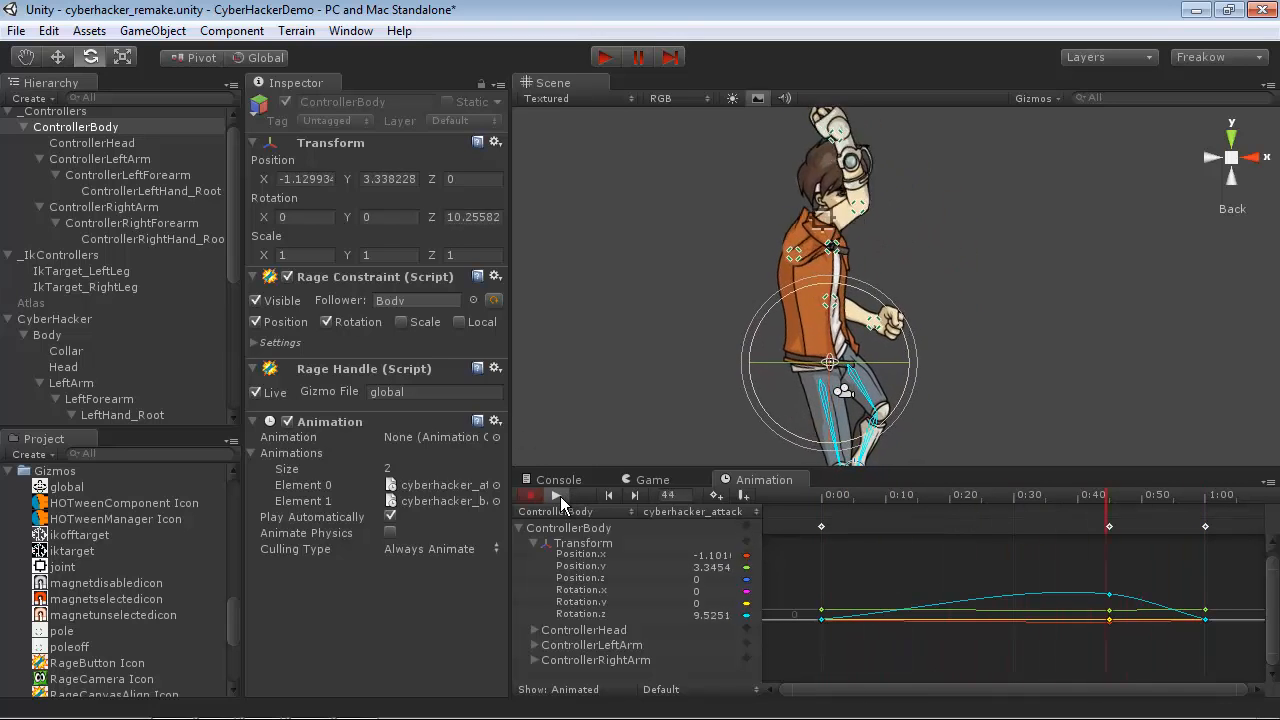
pyautogui.keyDown('alt'); pyautogui.moveTo(1032, 282); pyautogui.dragTo(986, 272, button='right'); pyautogui.keyUp('alt')
pyautogui.keyDown('alt'); pyautogui.moveTo(986, 272); pyautogui.dragTo(984, 302, button='middle'); pyautogui.keyUp('alt')
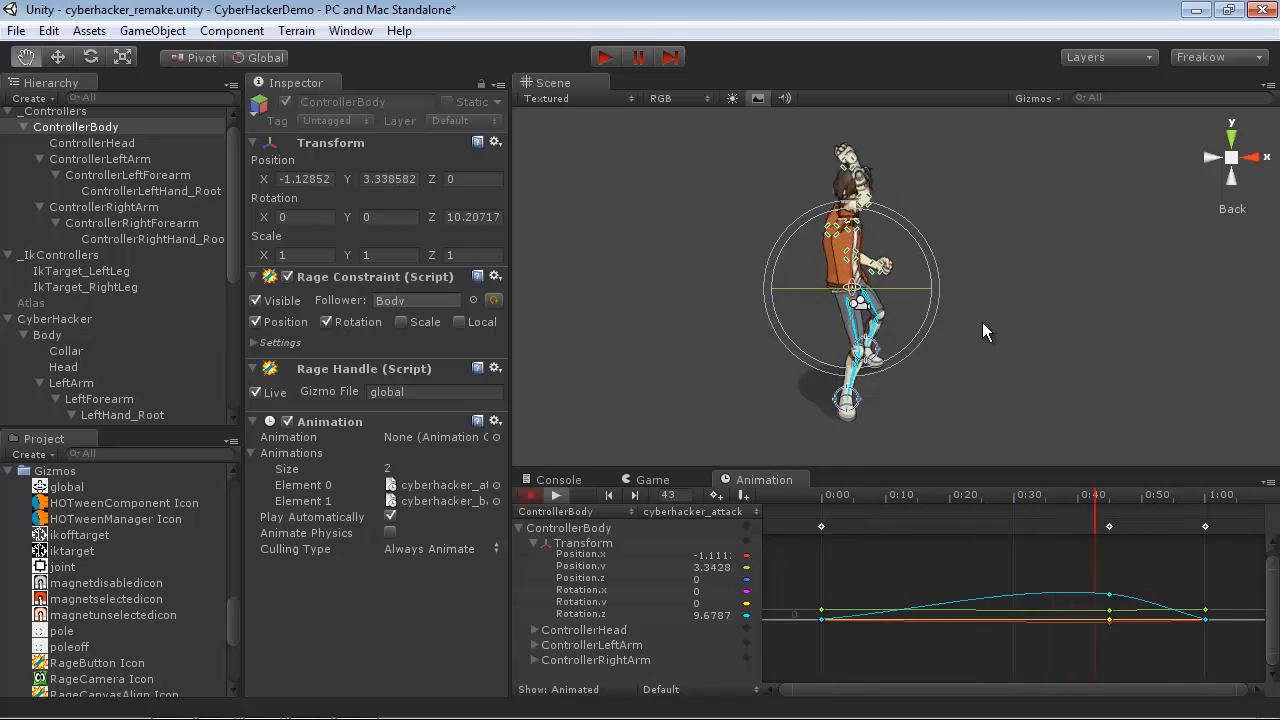
pyautogui.keyDown('alt'); pyautogui.moveTo(982, 322); pyautogui.dragTo(986, 344, button='middle'); pyautogui.keyUp('alt')
pyautogui.keyDown('alt'); pyautogui.moveTo(988, 324); pyautogui.dragTo(1002, 338, button='right'); pyautogui.keyUp('alt')
pyautogui.keyDown('alt'); pyautogui.moveTo(1002, 338); pyautogui.dragTo(990, 298, button='middle'); pyautogui.keyUp('alt')
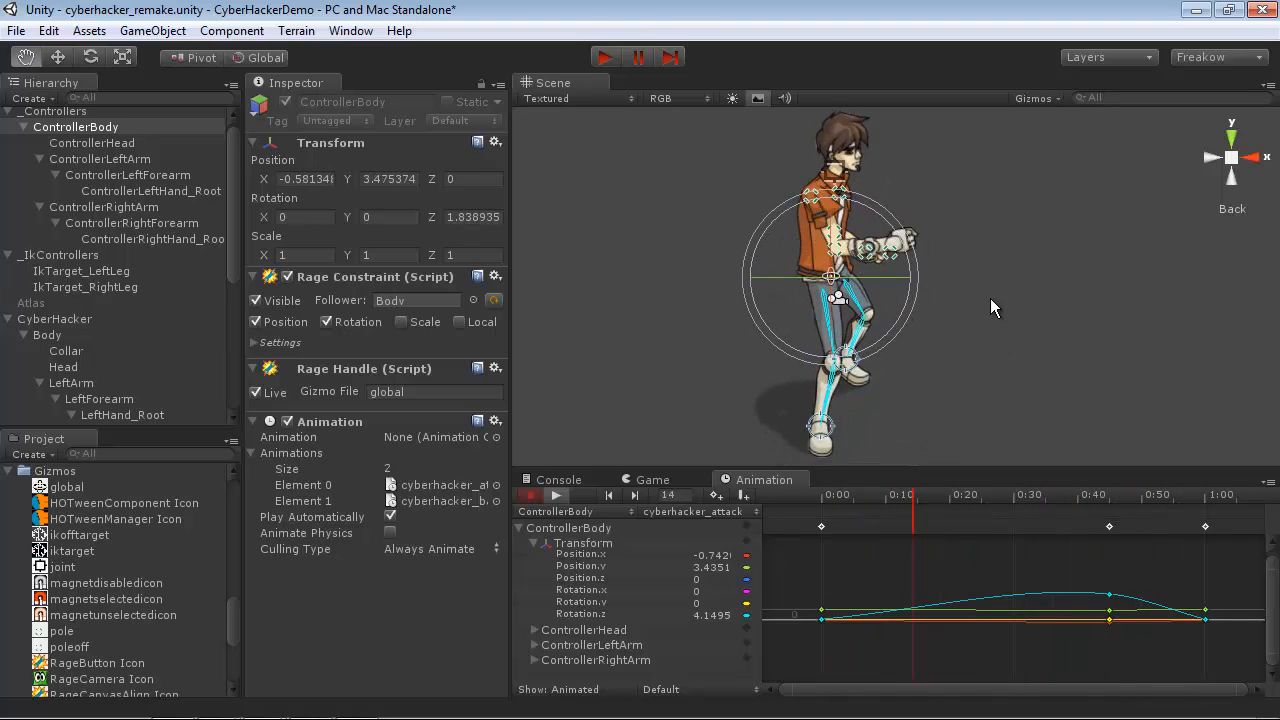
pyautogui.click(533, 496)
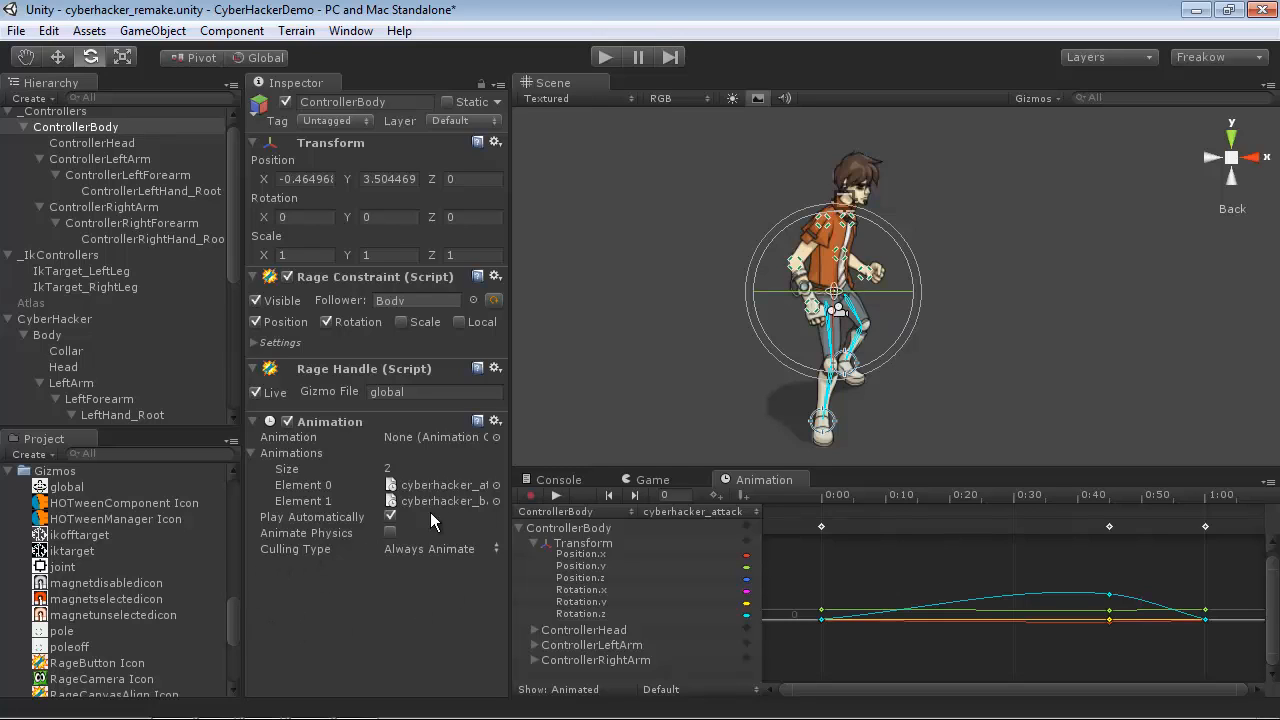
# Step: Duplicate the cyberhacker_base animation clip and rename the copy cyberhacker_idle
pyautogui.click(456, 488)
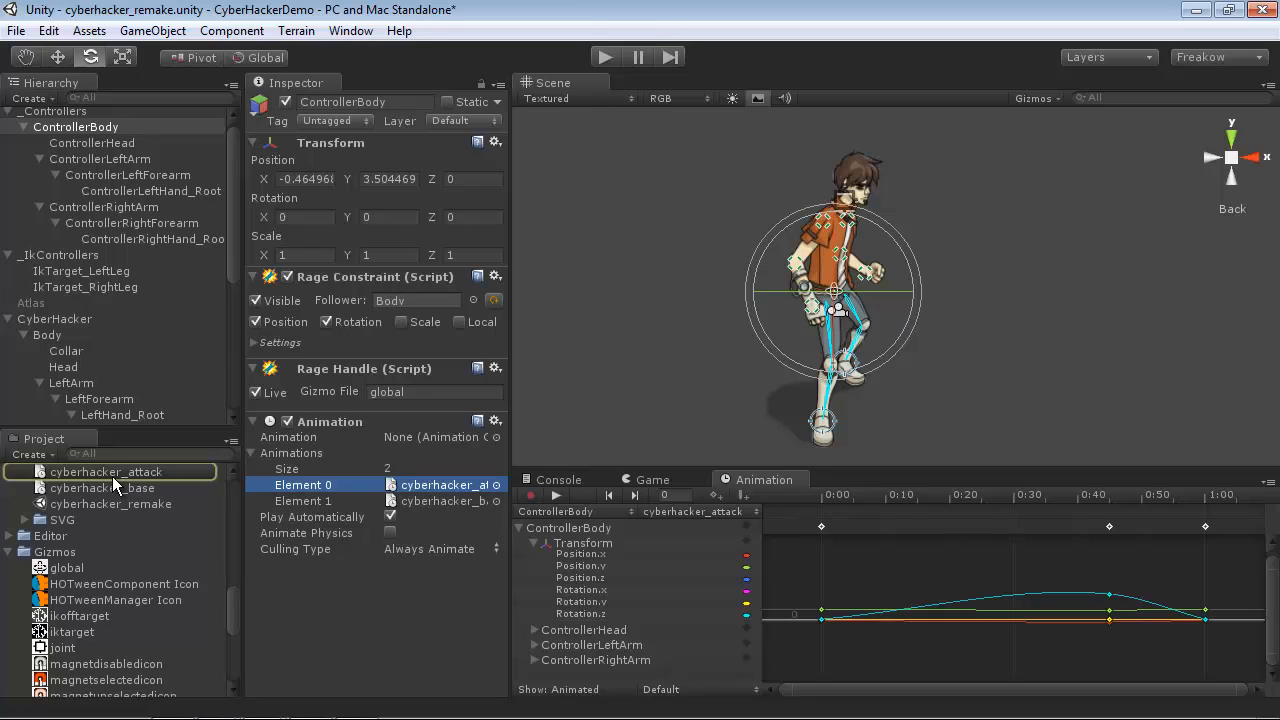
pyautogui.click(124, 486)
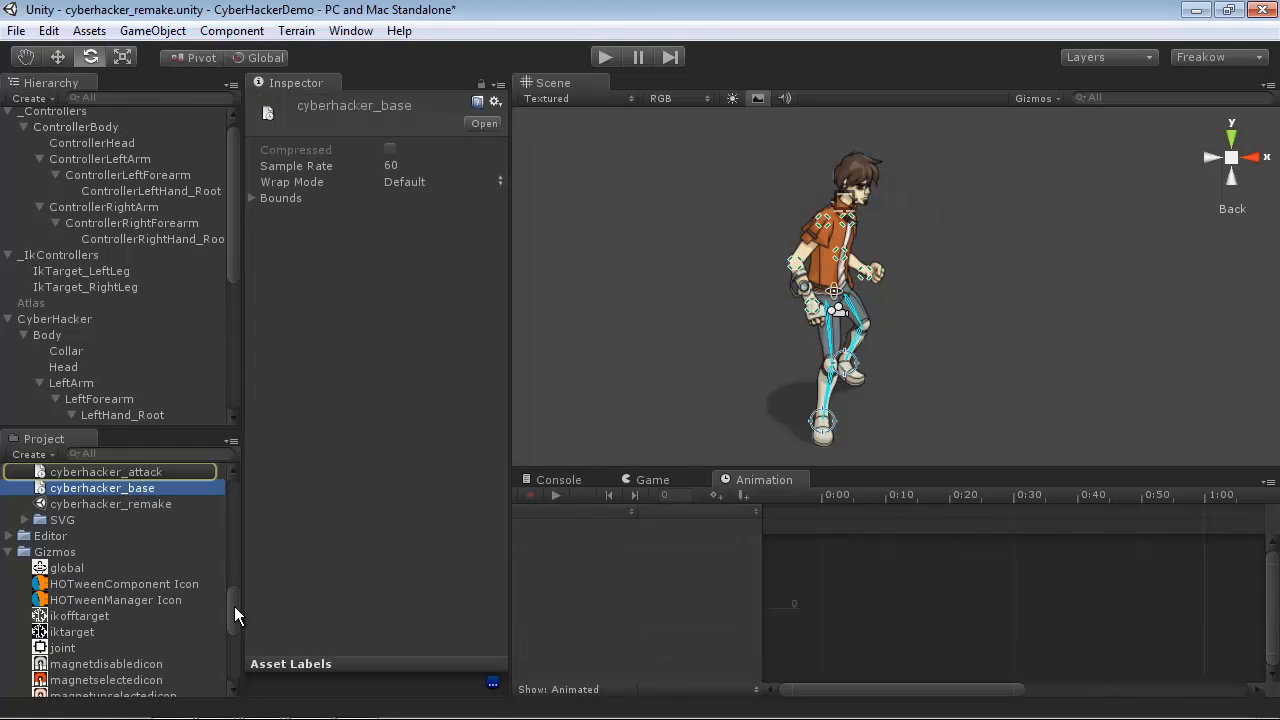
pyautogui.moveTo(234, 606); pyautogui.dragTo(234, 594)
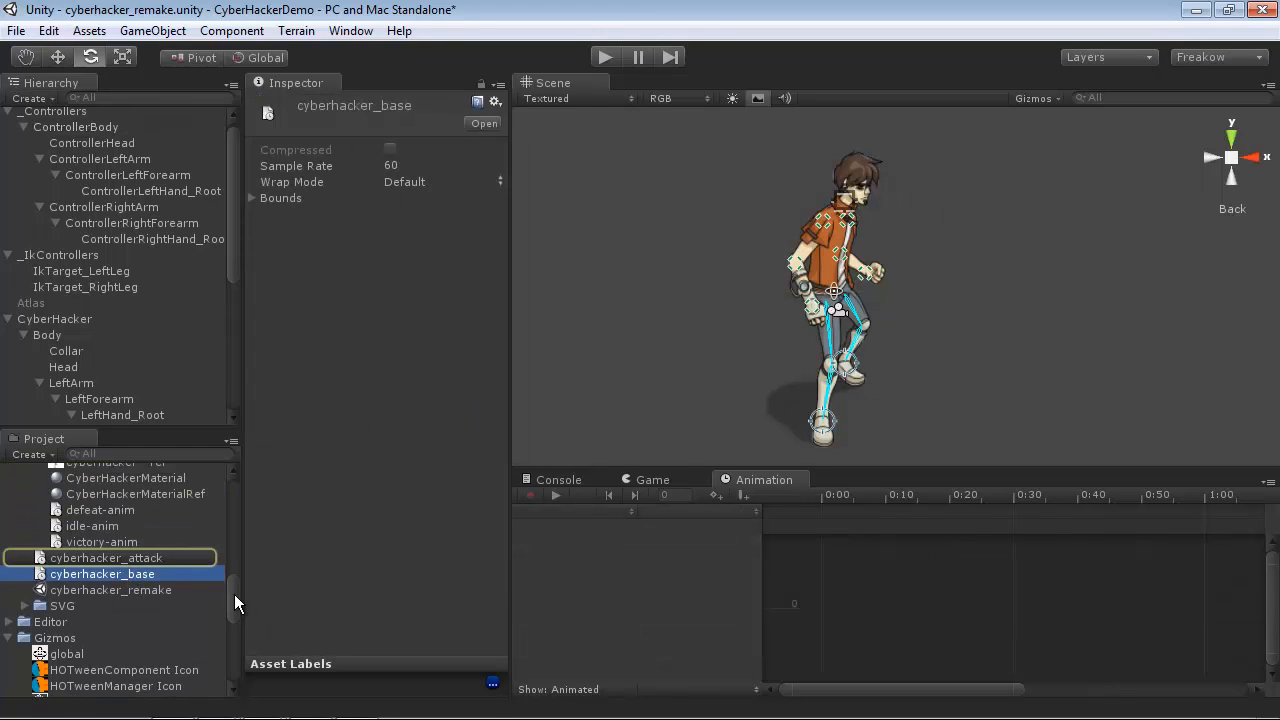
pyautogui.hotkey('ctrl', 'd')
pyautogui.click(138, 590)
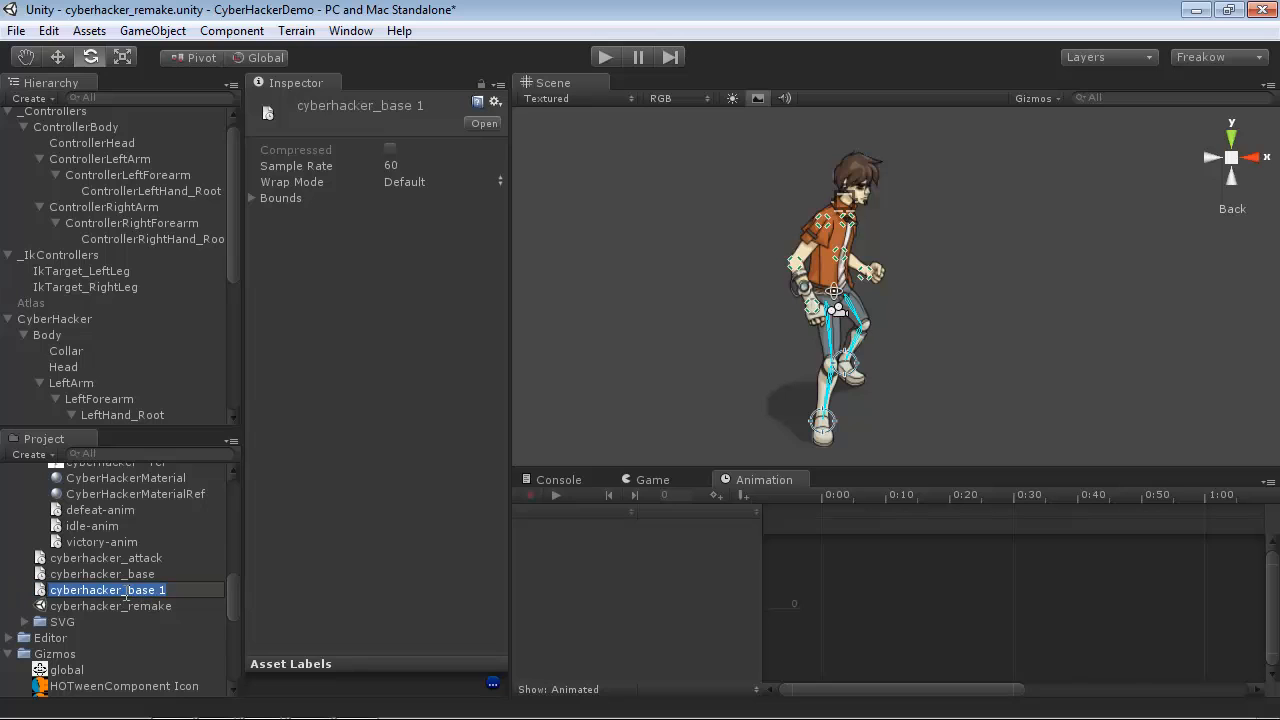
pyautogui.moveTo(130, 594); pyautogui.dragTo(188, 593)
pyautogui.write('idle')
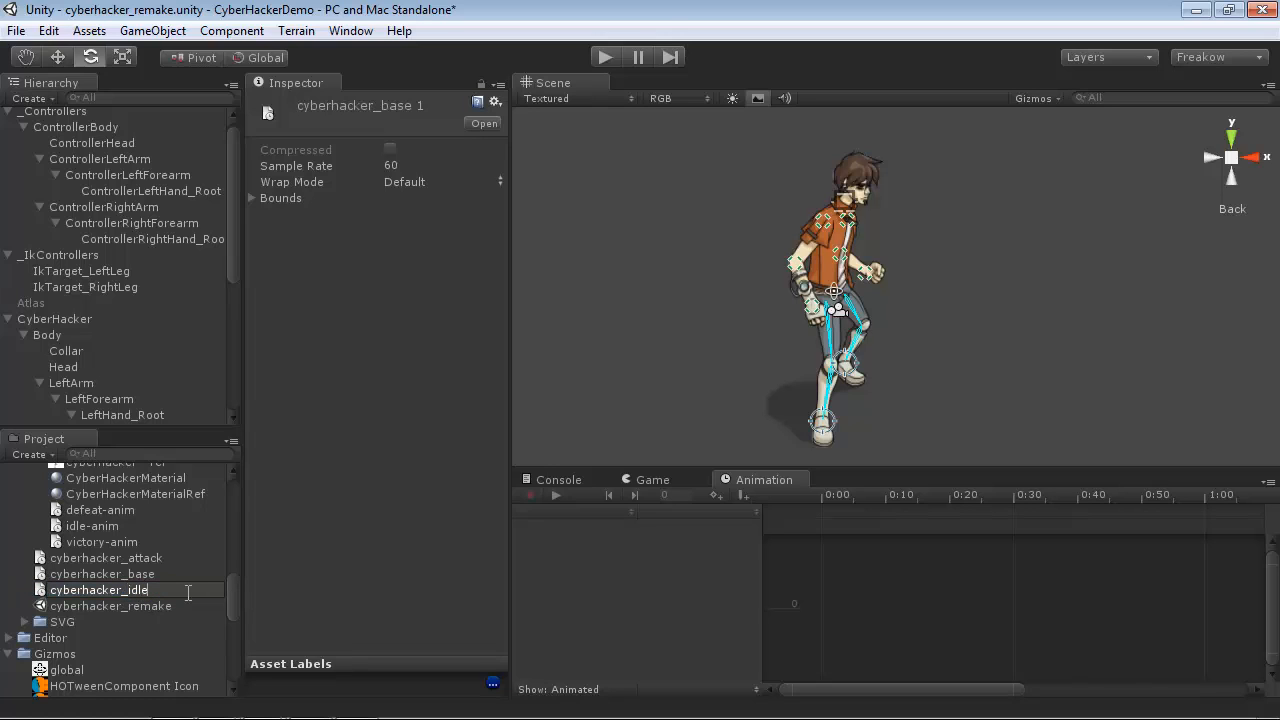
pyautogui.press('Return')
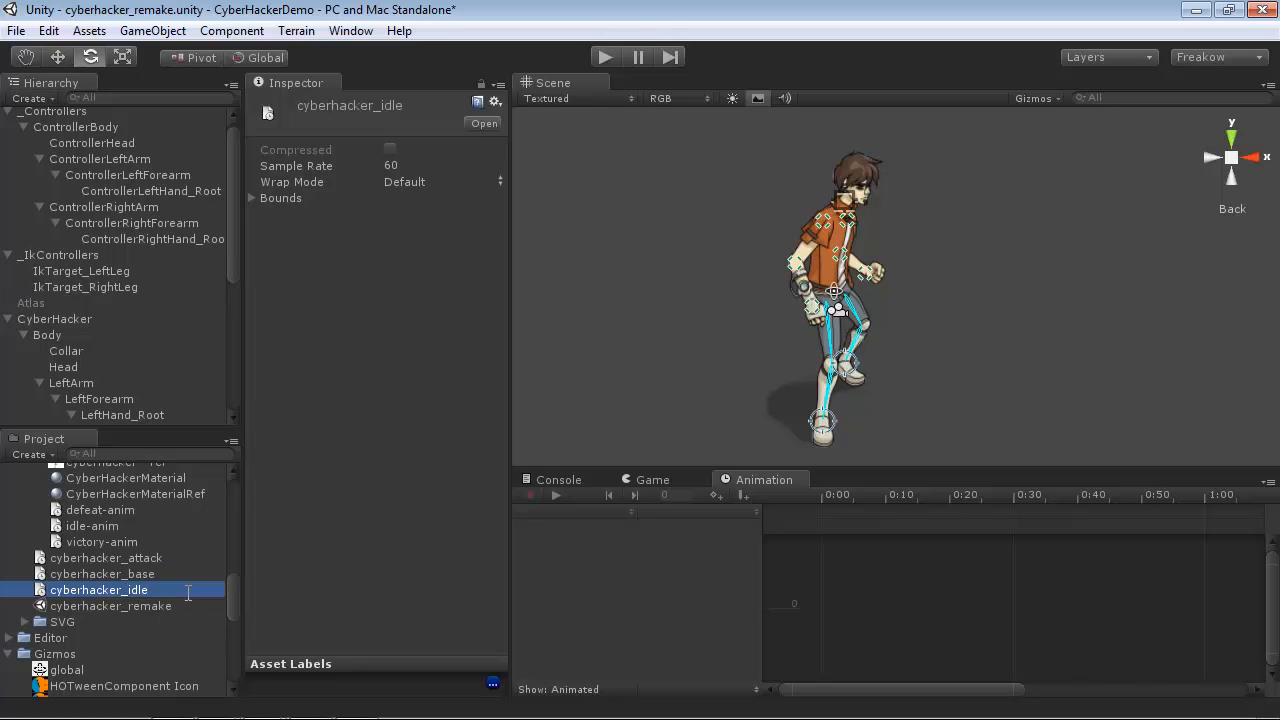
# Step: Assign cyberhacker_idle as Element 1 of ControllerBody's animations and make it the clip being edited
pyautogui.click(78, 125)
pyautogui.moveTo(510, 464); pyautogui.dragTo(526, 464)
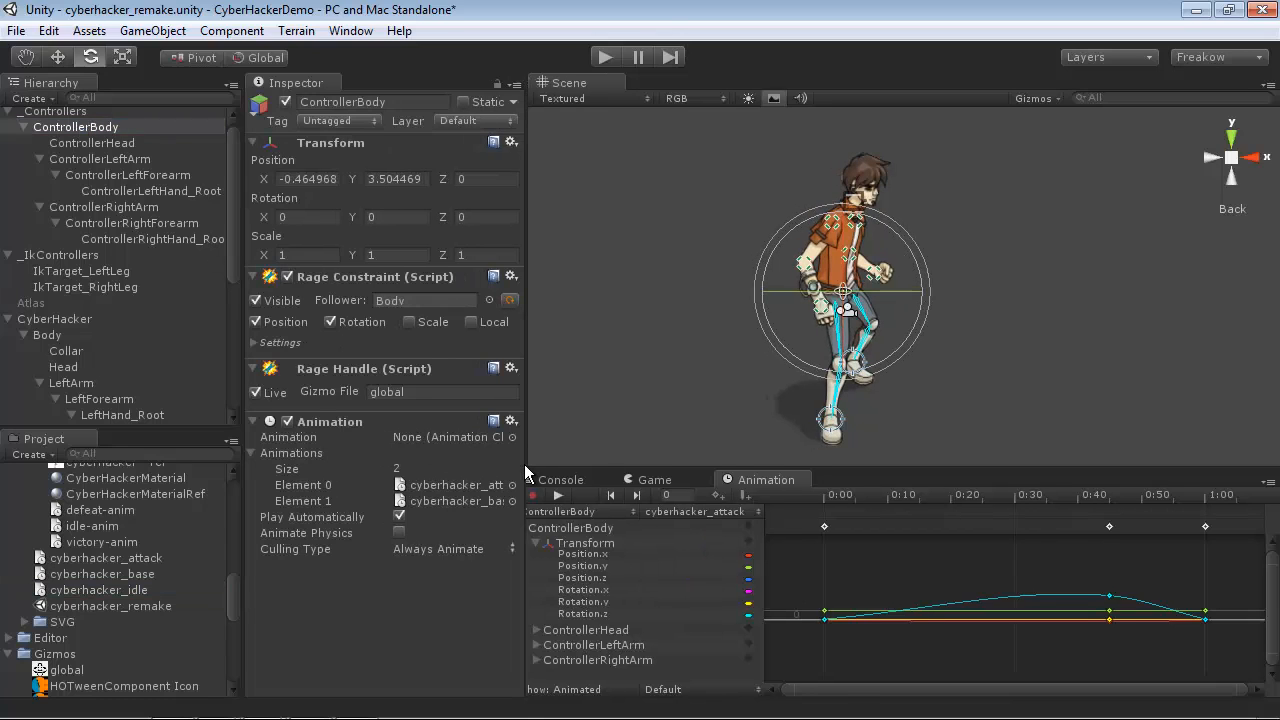
pyautogui.moveTo(106, 590); pyautogui.dragTo(450, 500)
pyautogui.click(720, 511)
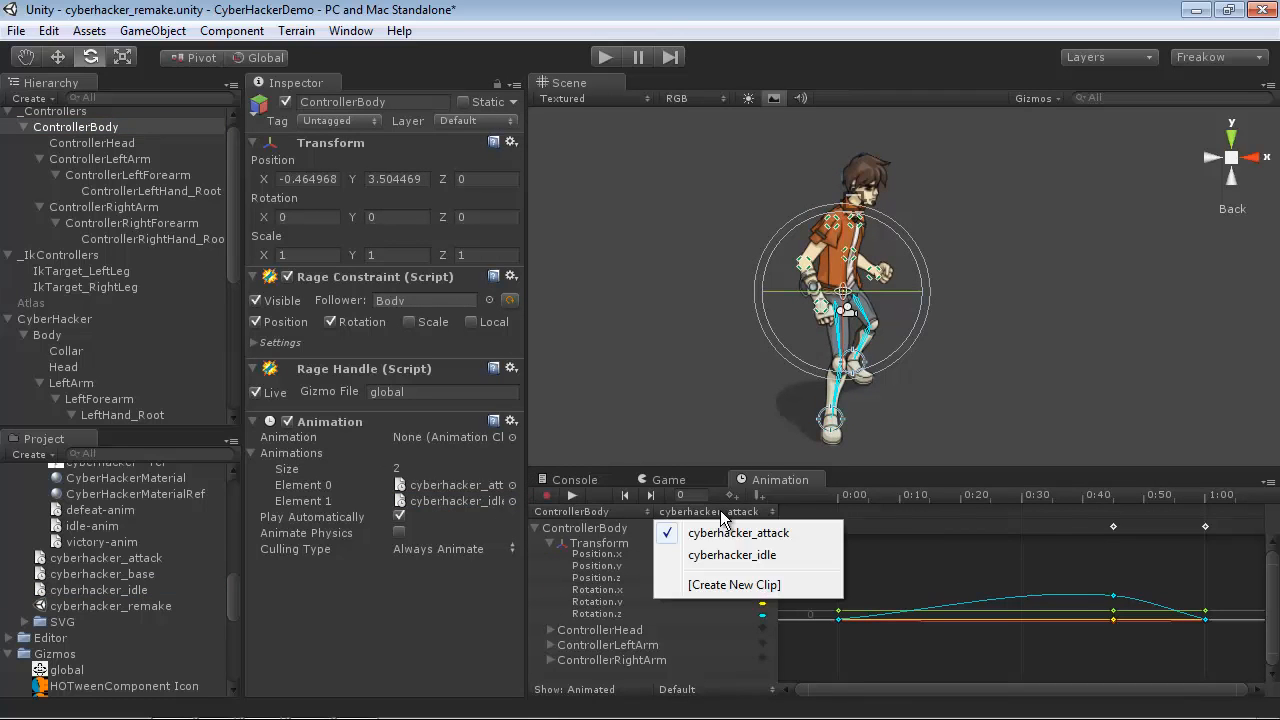
pyautogui.click(731, 554)
pyautogui.click(731, 553)
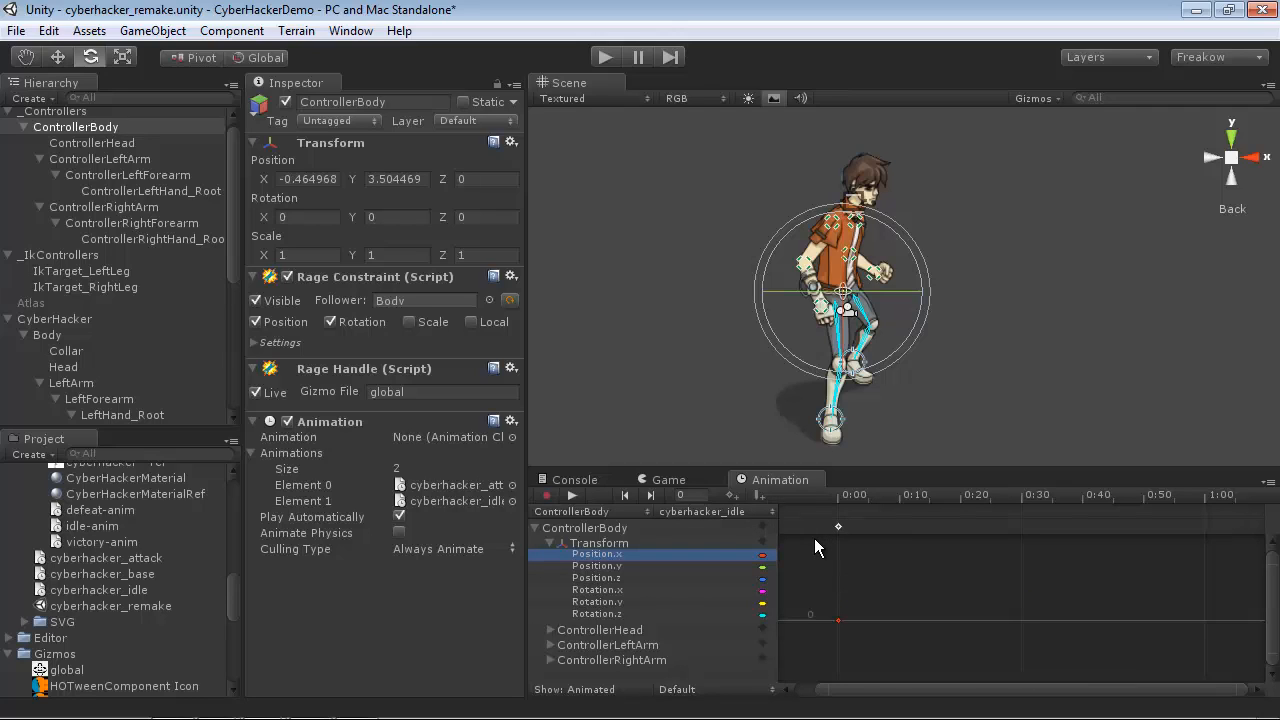
# Step: Add a keyframe for ControllerBody's X position at frame 60 of the idle clip
pyautogui.click(1022, 498)
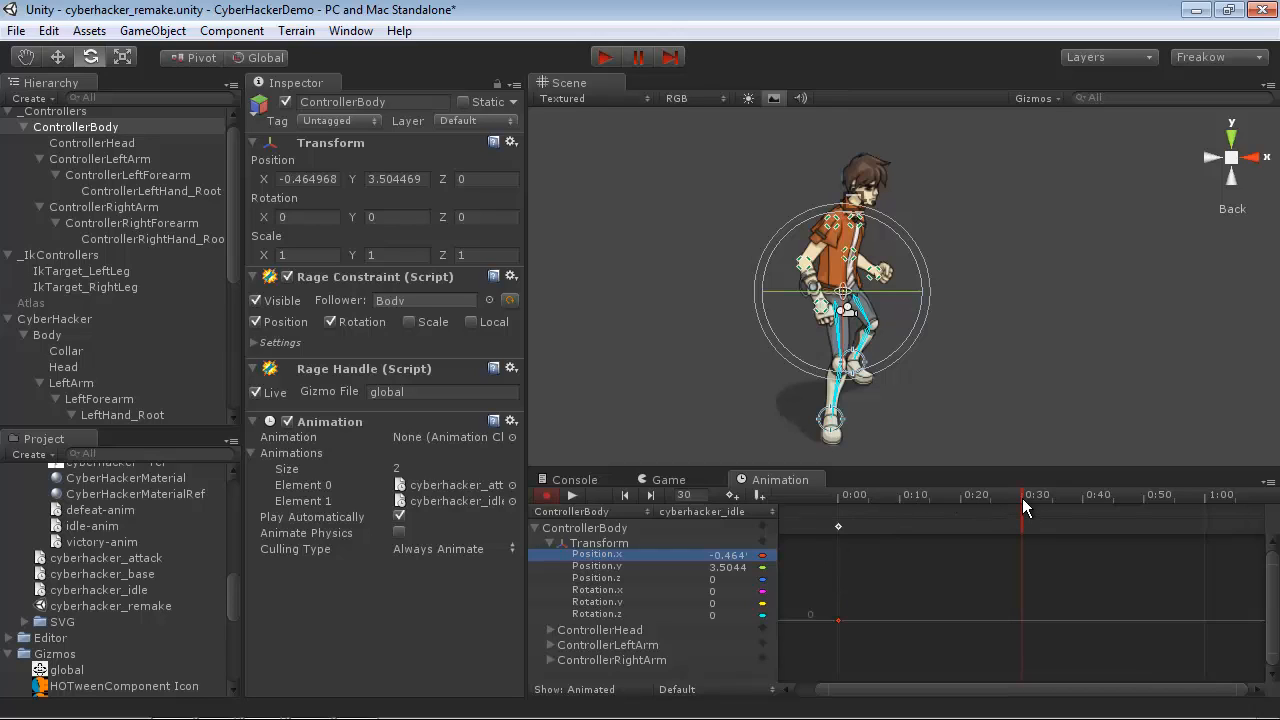
pyautogui.click(1204, 502)
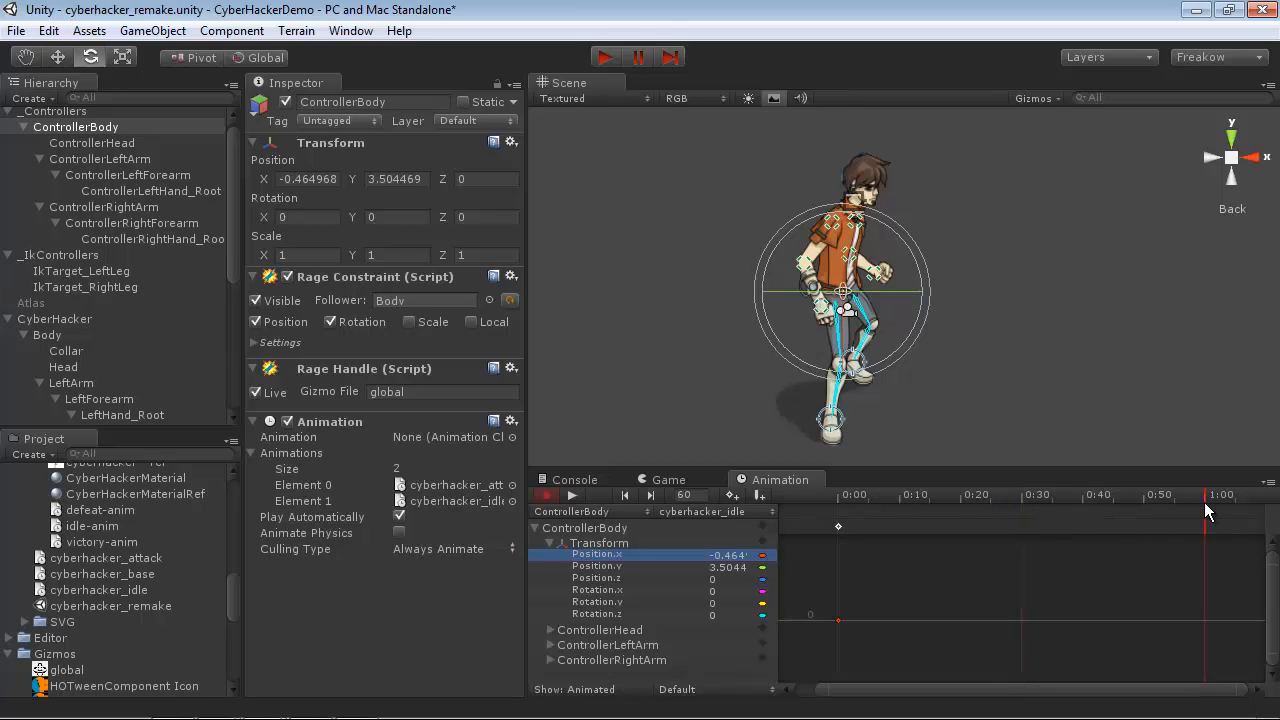
pyautogui.click(732, 494)
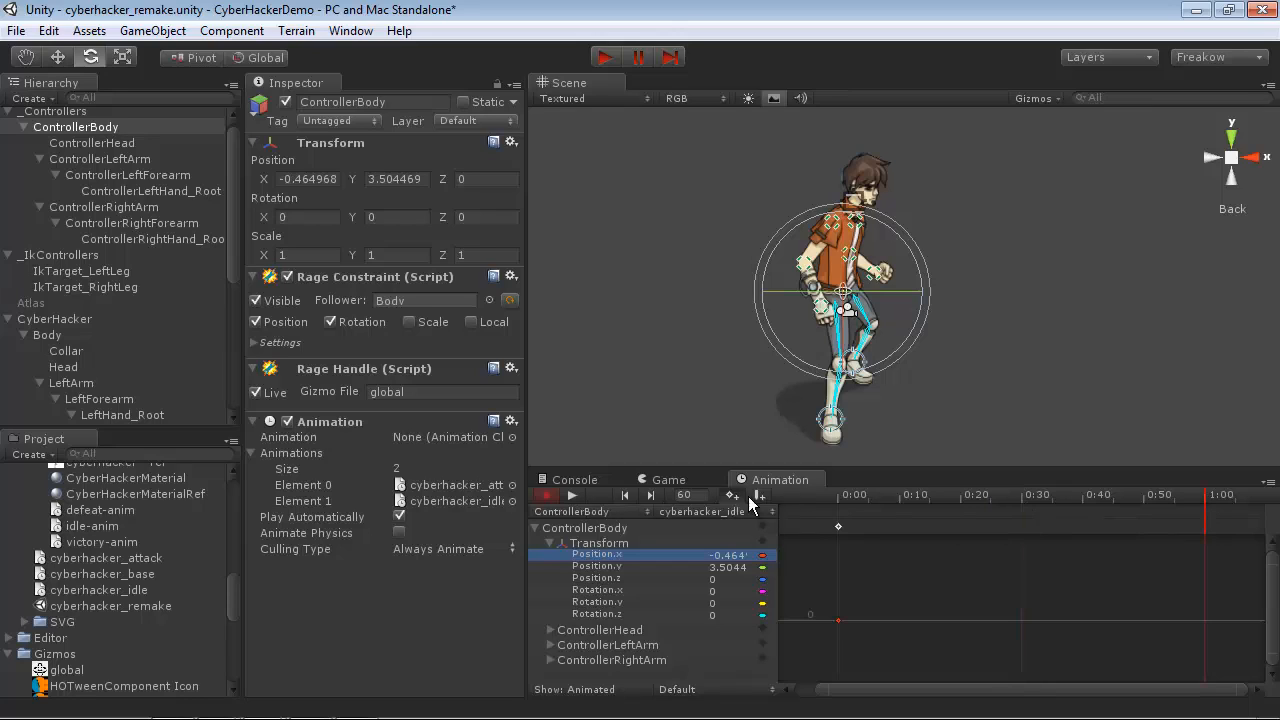
# Step: Rotate ControllerBody about 4.97 degrees around Z at frame 30 and keyframe the pose
pyautogui.click(1022, 498)
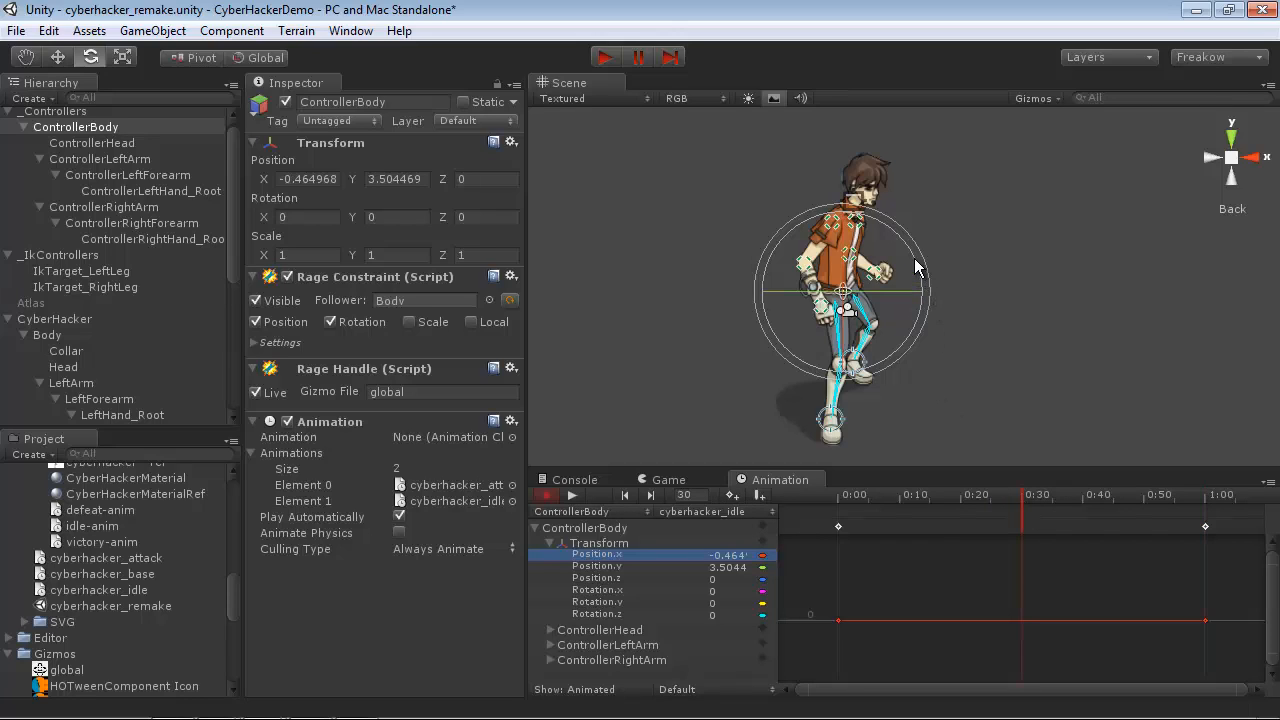
pyautogui.moveTo(915, 265); pyautogui.dragTo(905, 257)
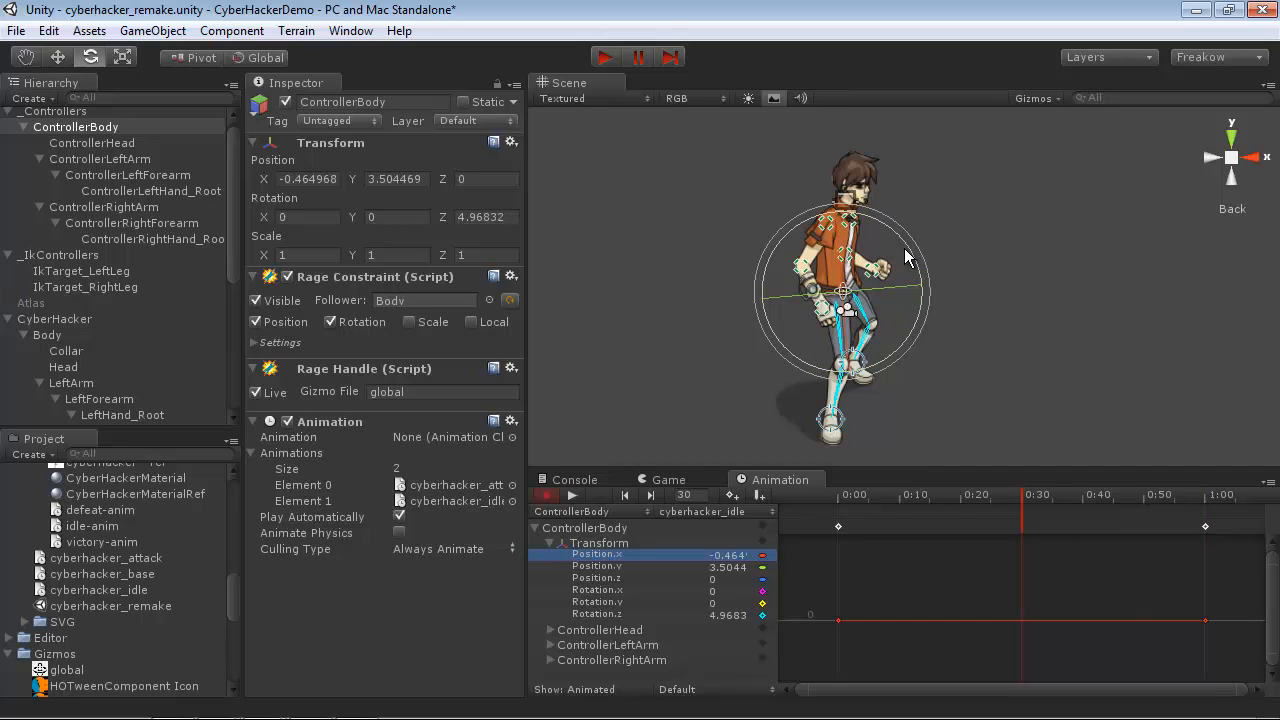
pyautogui.click(732, 495)
pyautogui.press('f')
pyautogui.moveTo(942, 578); pyautogui.dragTo(1036, 648)
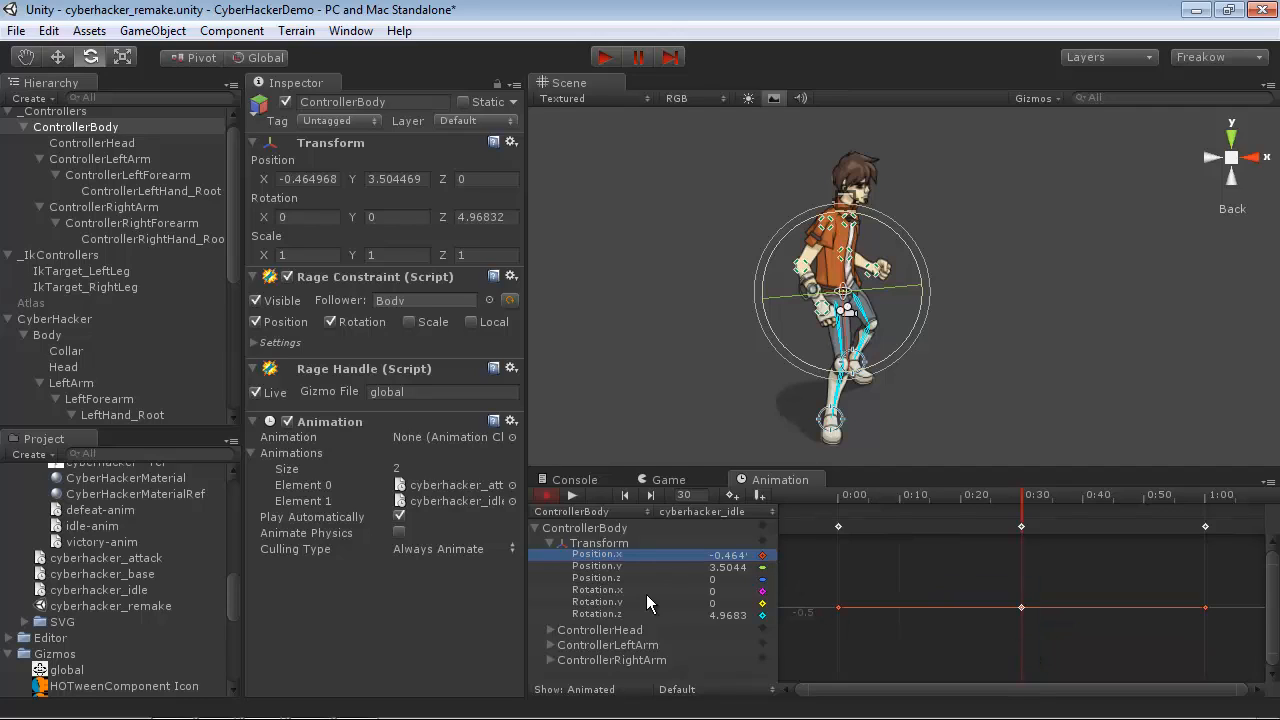
# Step: Set ControllerBody's Z rotation at frame 60 to 0
pyautogui.click(598, 614)
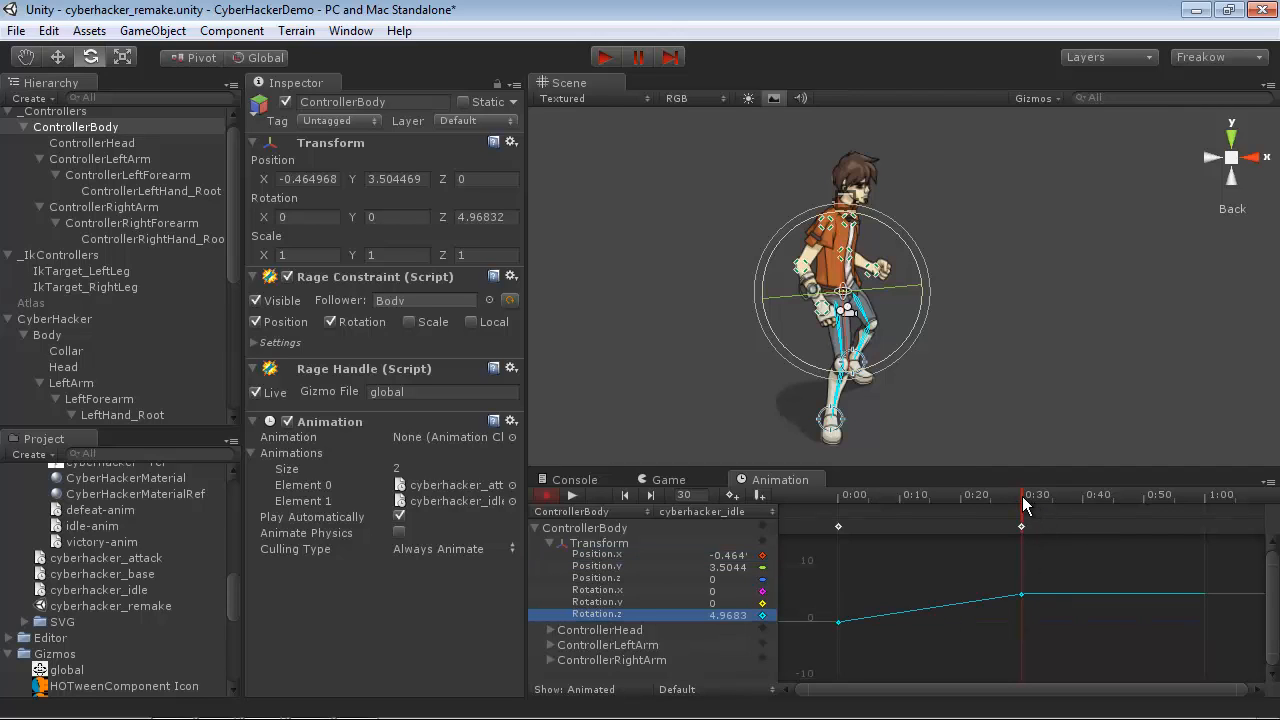
pyautogui.moveTo(1064, 498); pyautogui.dragTo(1202, 498)
pyautogui.click(730, 615)
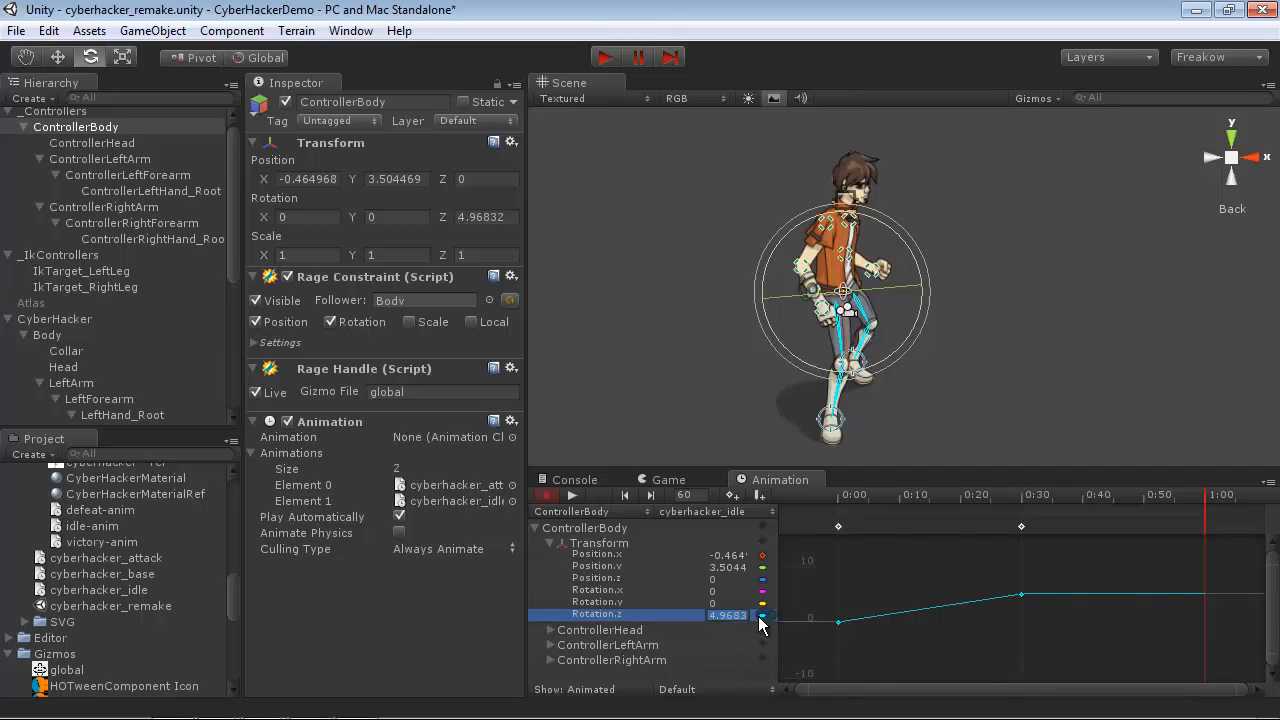
pyautogui.write('0')
pyautogui.press('Return')
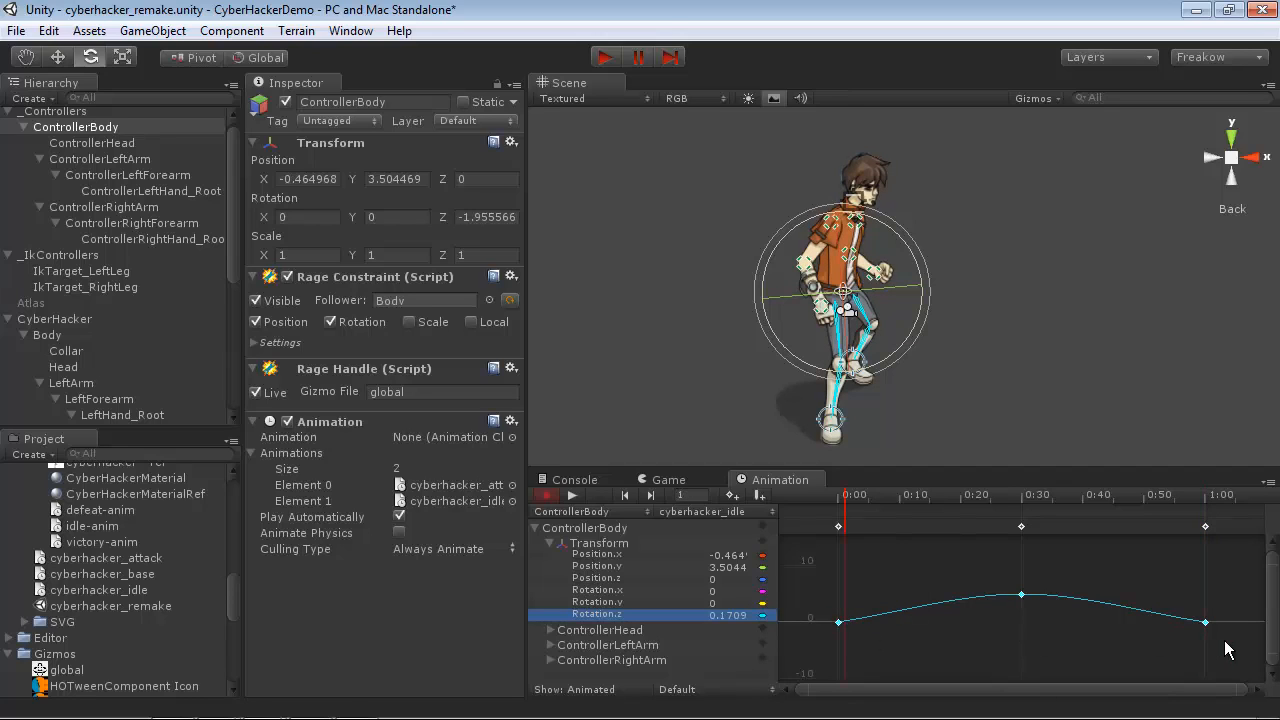
# Step: Set the tangents of ControllerBody's first and last Z rotation keys to Flat
pyautogui.hotkey('ctrl', 'z')
pyautogui.click(1205, 622)
pyautogui.keyDown('shift'); pyautogui.click(838, 622); pyautogui.keyUp('shift')
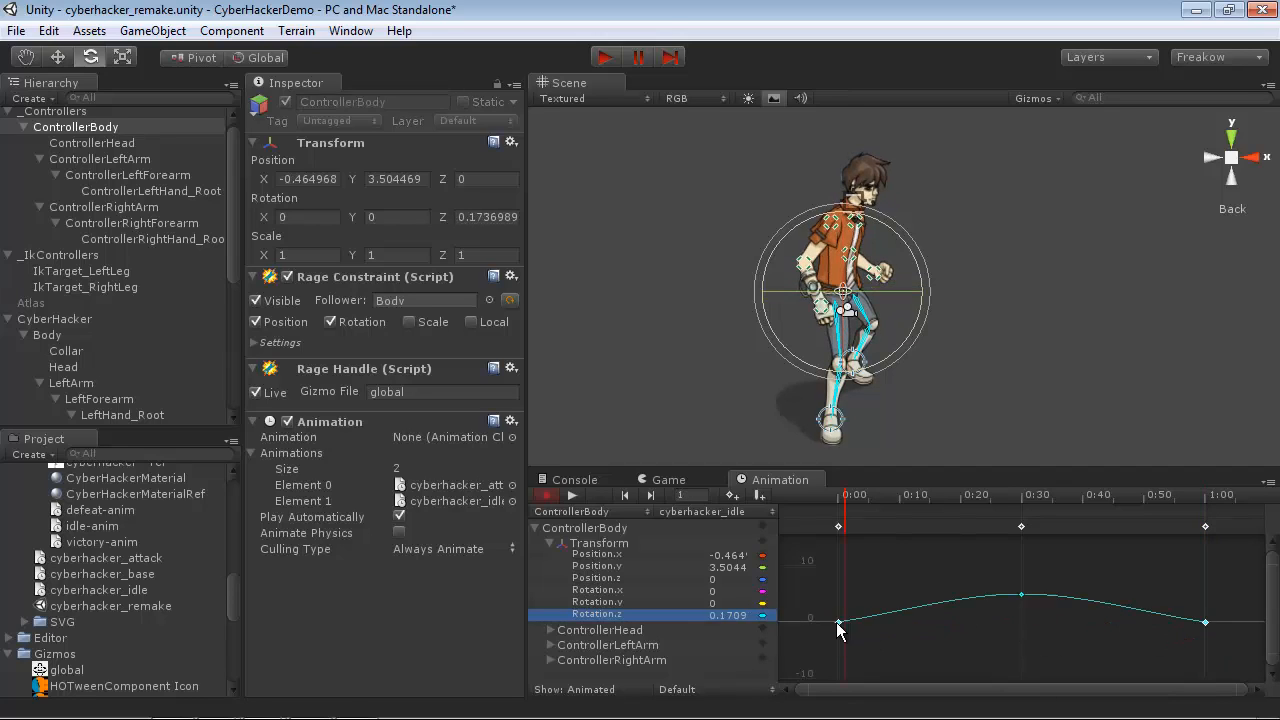
pyautogui.rightClick(838, 622)
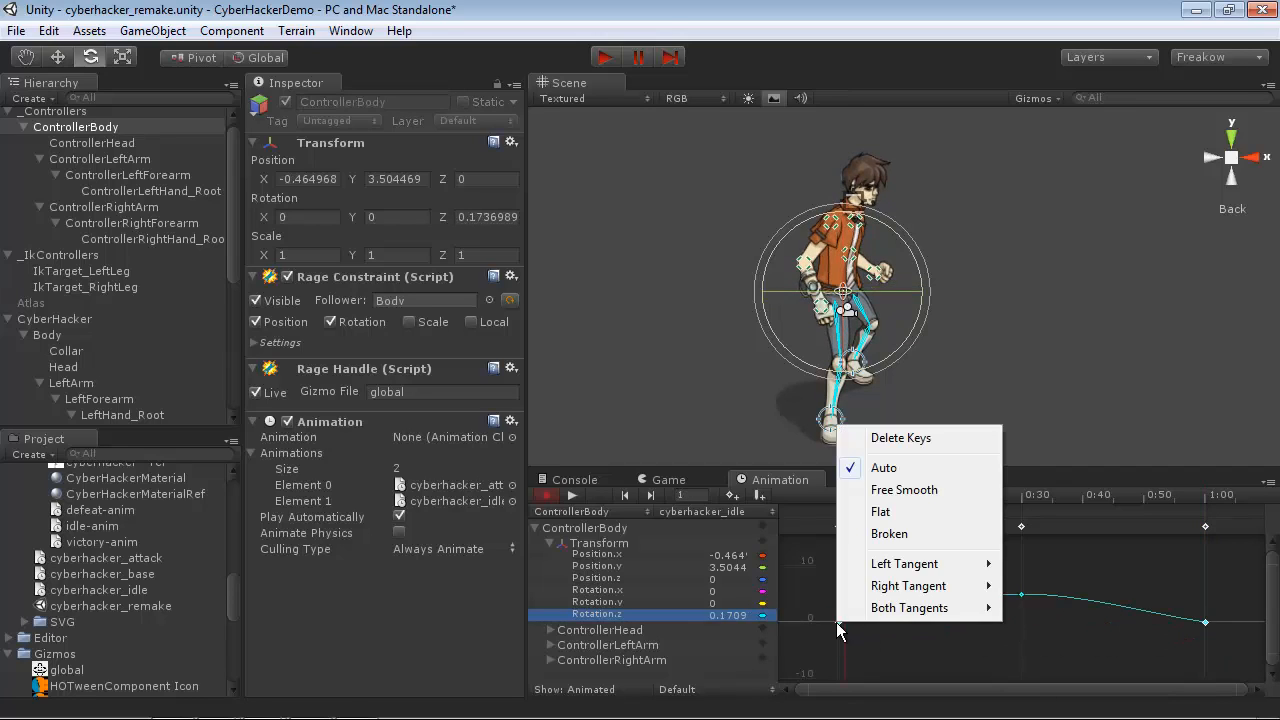
pyautogui.click(881, 512)
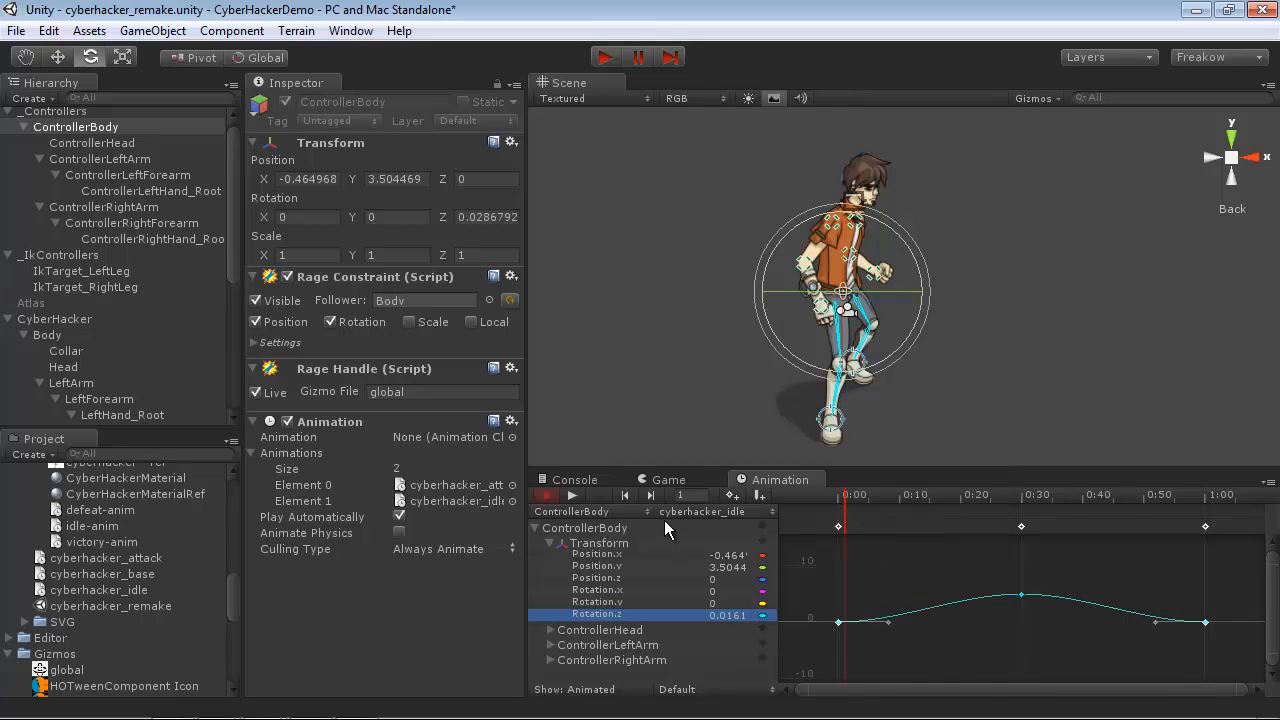
# Step: Play back the idle animation to check the body's sway, then stop it
pyautogui.click(573, 494)
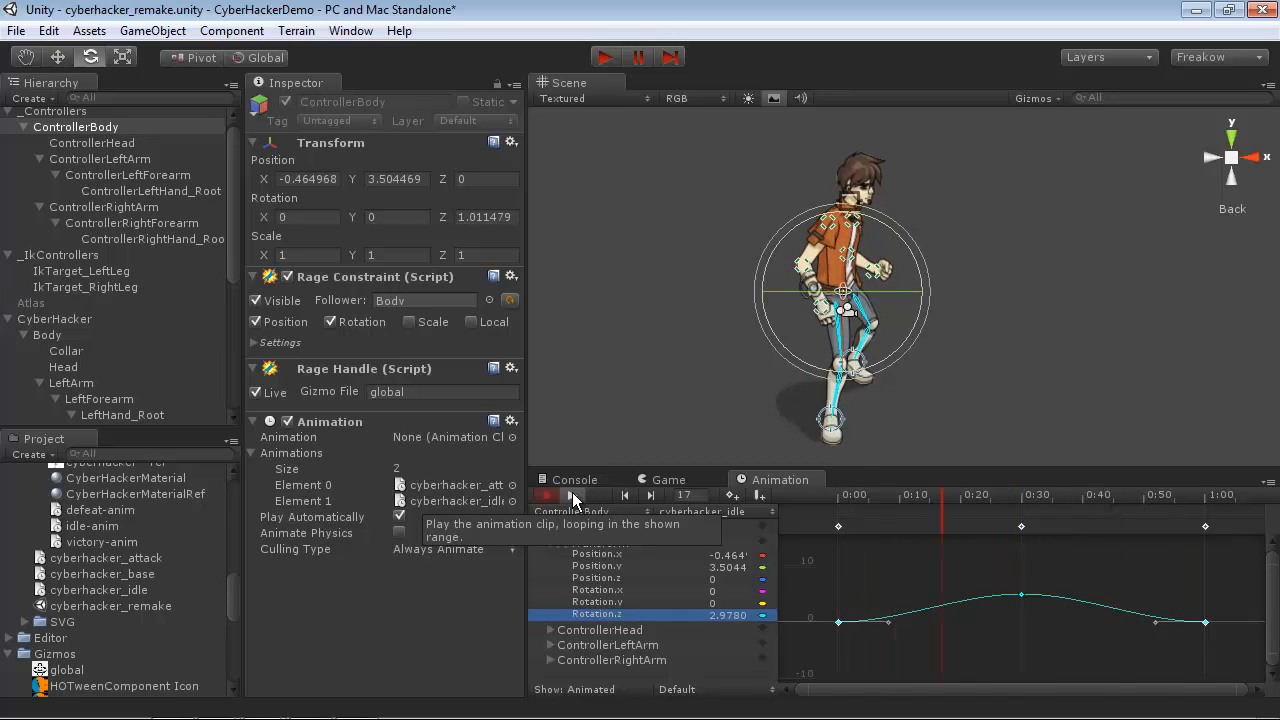
pyautogui.click(572, 494)
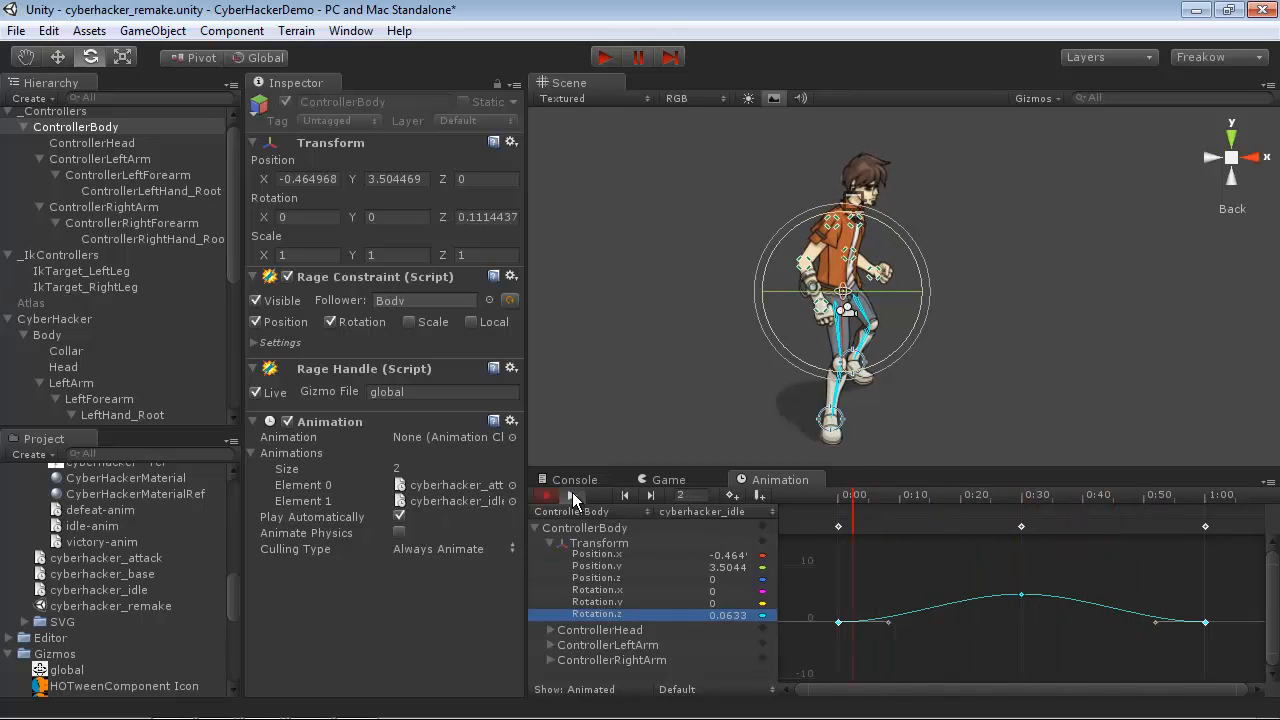
pyautogui.click(934, 289)
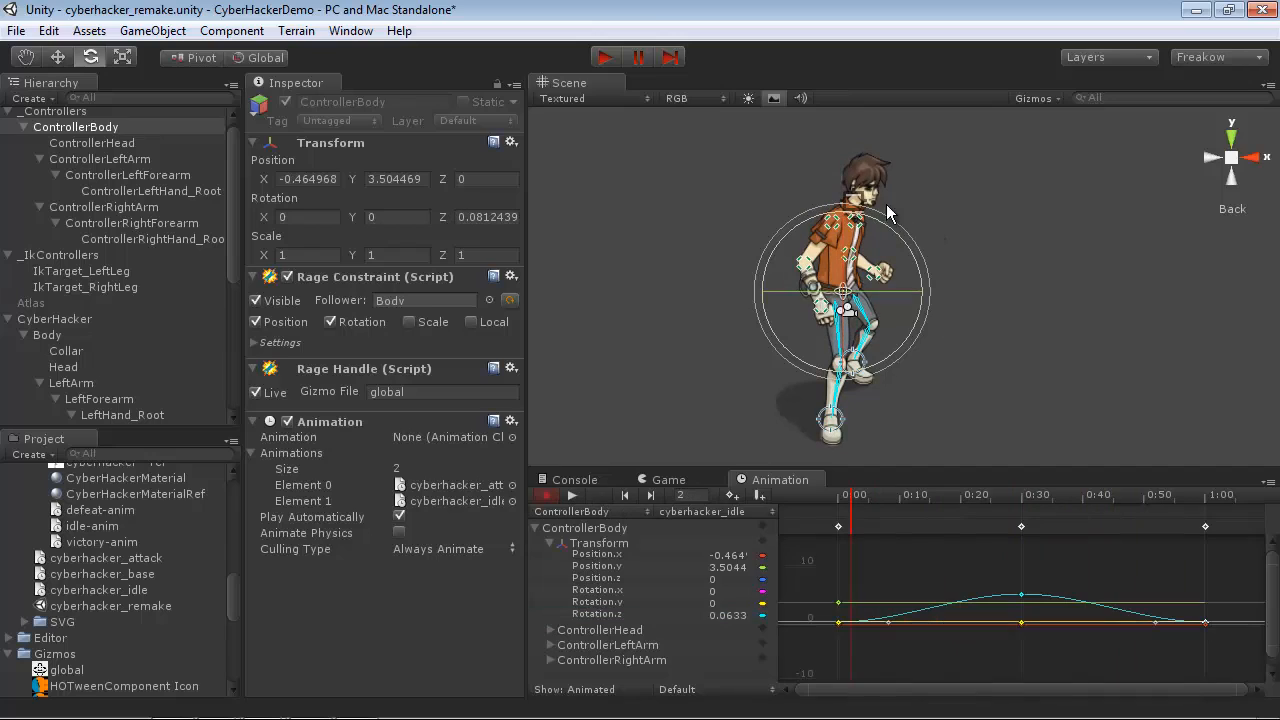
# Step: Add a keyframe for ControllerHead's Z rotation at frame 60
pyautogui.click(549, 630)
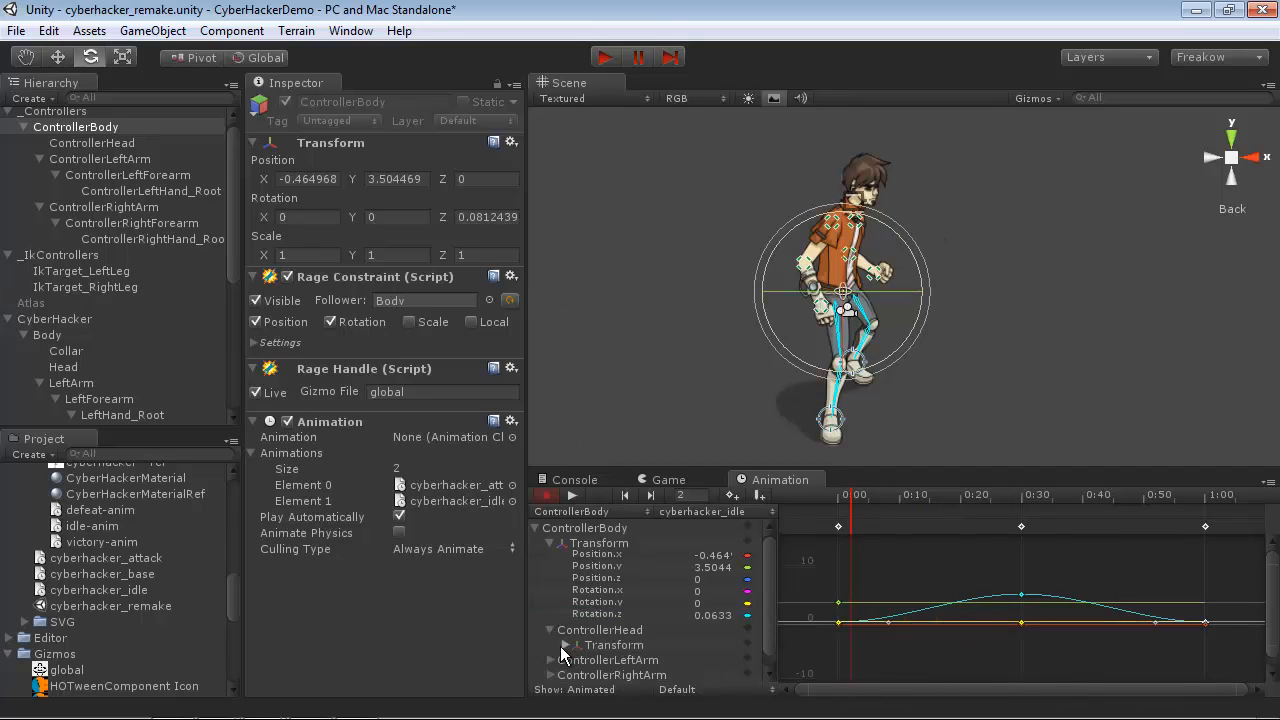
pyautogui.click(565, 645)
pyautogui.scroll(-2, 578, 640)
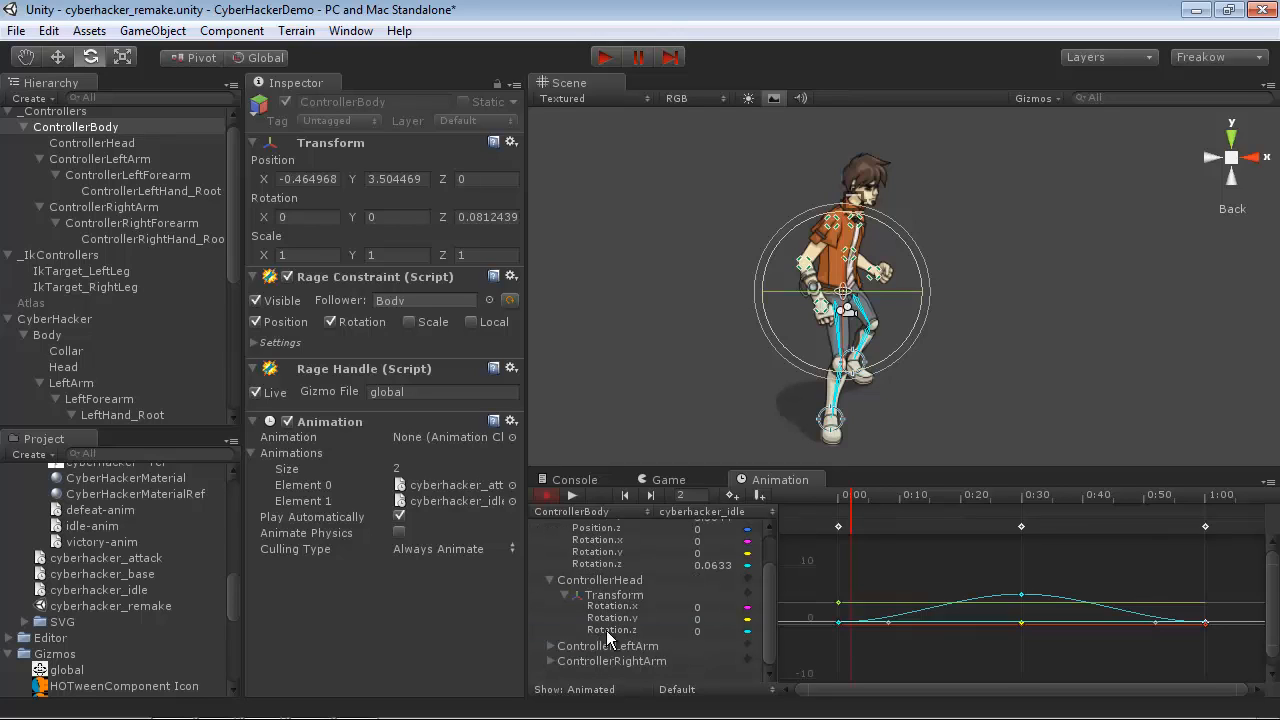
pyautogui.click(612, 630)
pyautogui.click(1202, 498)
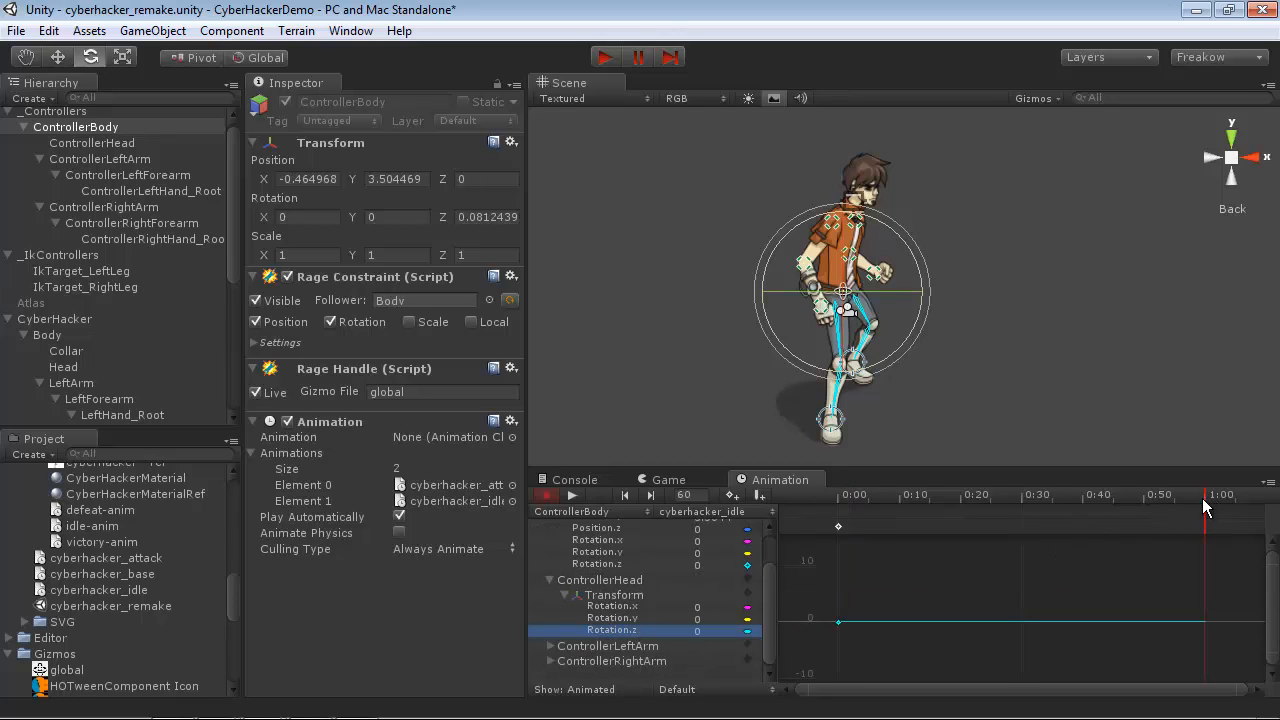
pyautogui.click(733, 495)
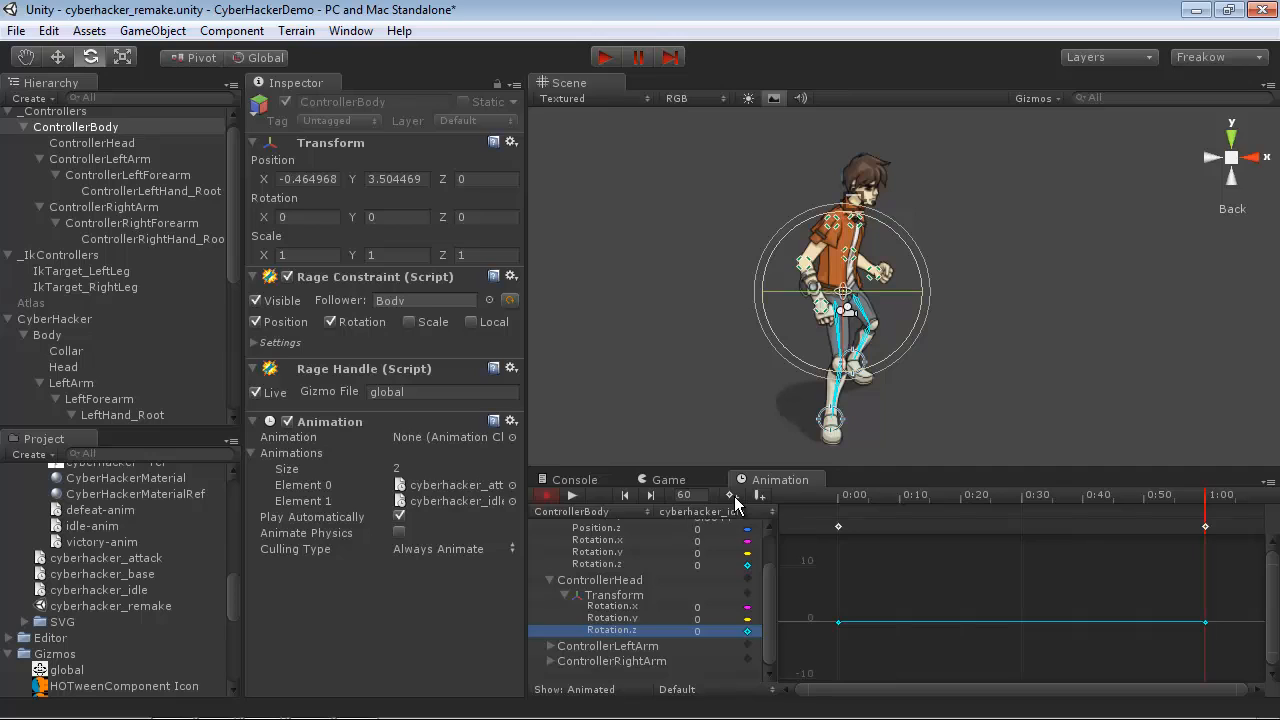
# Step: Rotate ControllerHead to about -3.28 degrees around Z at frame 30
pyautogui.click(1022, 496)
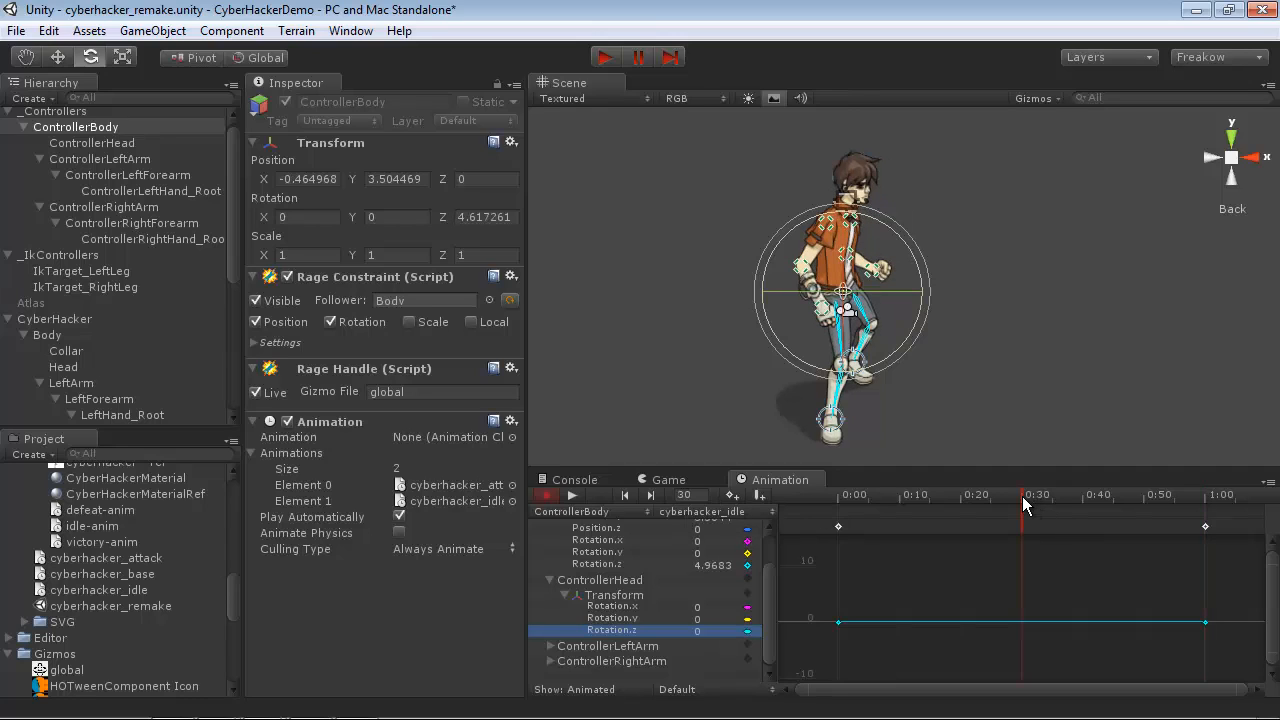
pyautogui.click(102, 143)
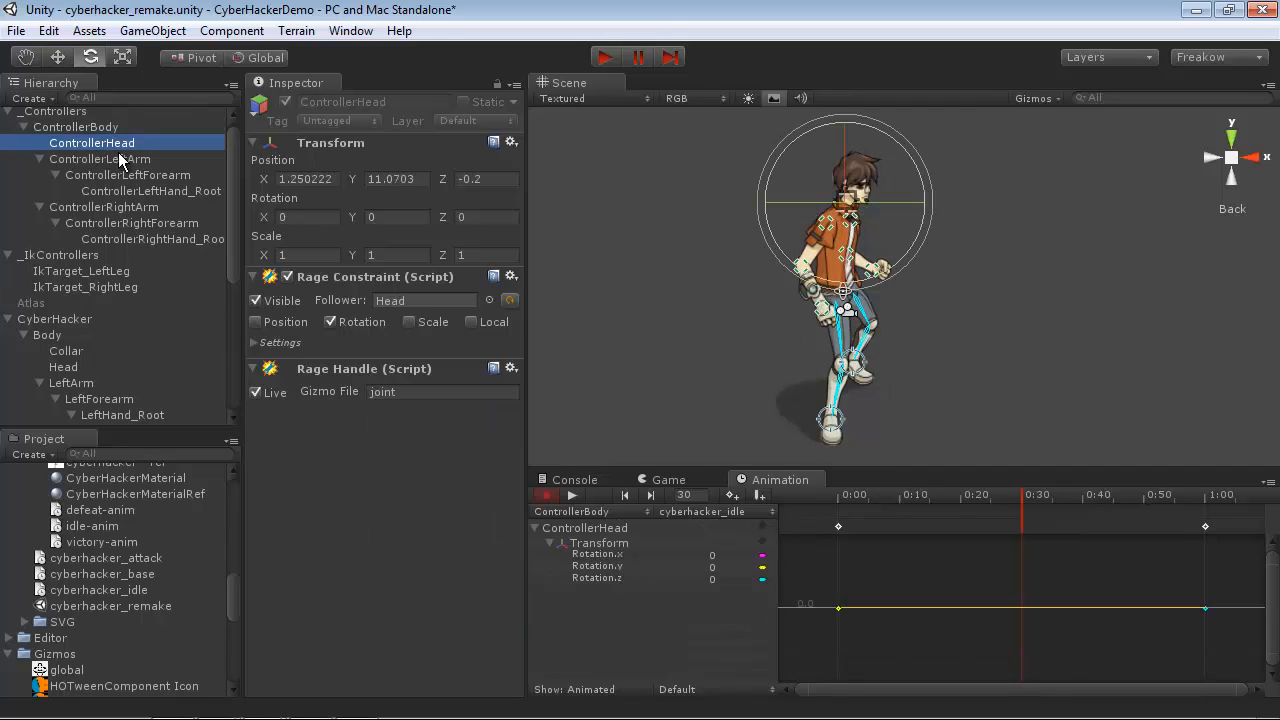
pyautogui.click(612, 578)
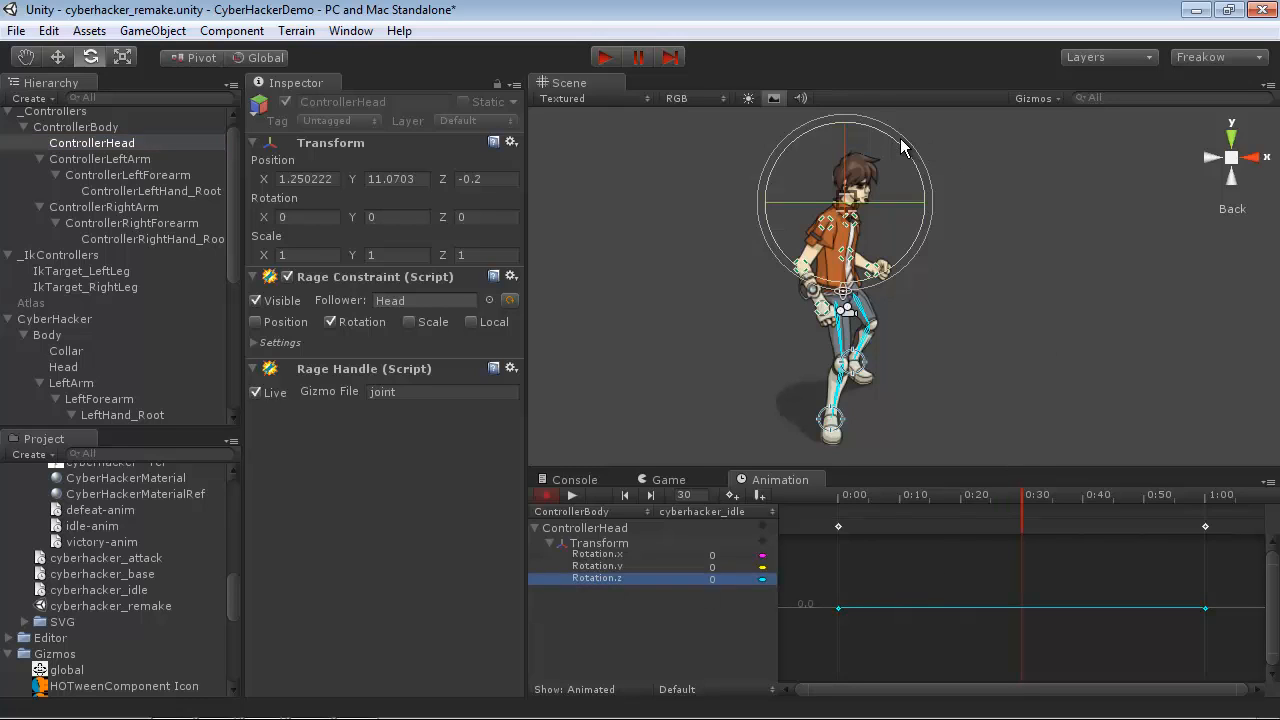
pyautogui.moveTo(892, 136); pyautogui.dragTo(903, 148)
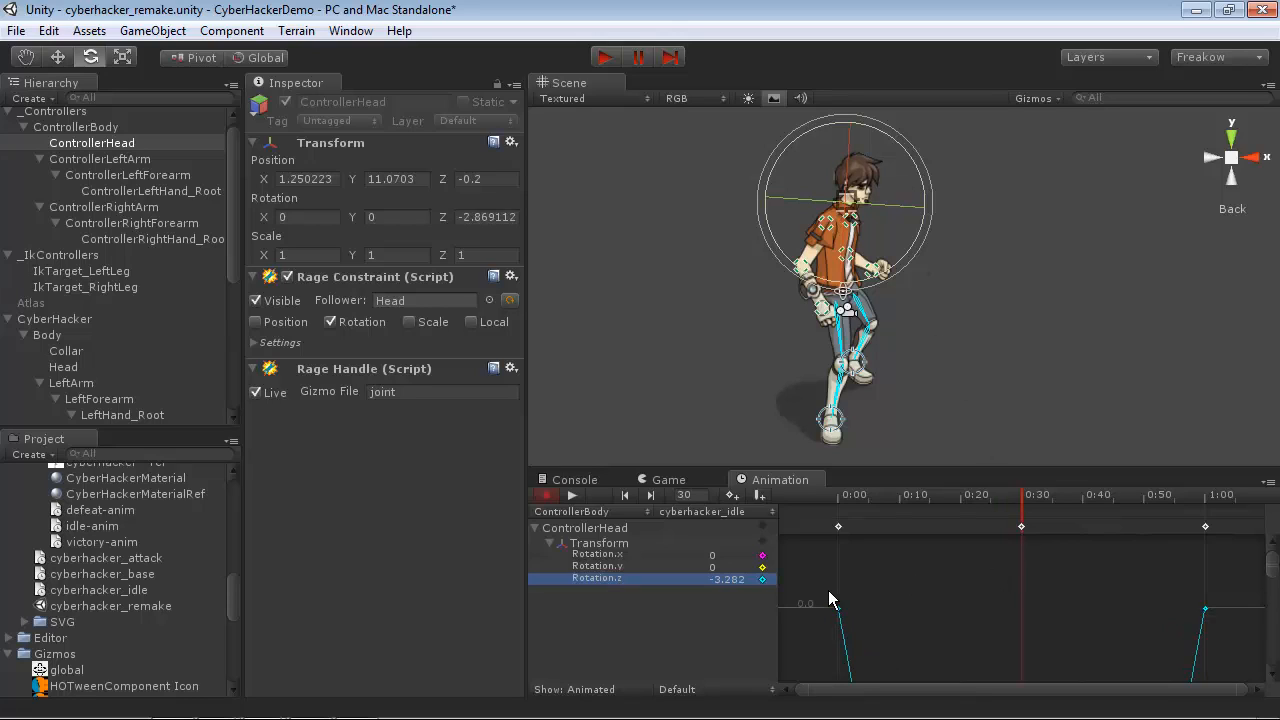
# Step: Set the tangents of ControllerHead's first and last Z rotation keys to Flat and play back the idle animation
pyautogui.moveTo(1096, 616); pyautogui.dragTo(1228, 616)
pyautogui.rightClick(1205, 608)
pyautogui.click(1165, 492)
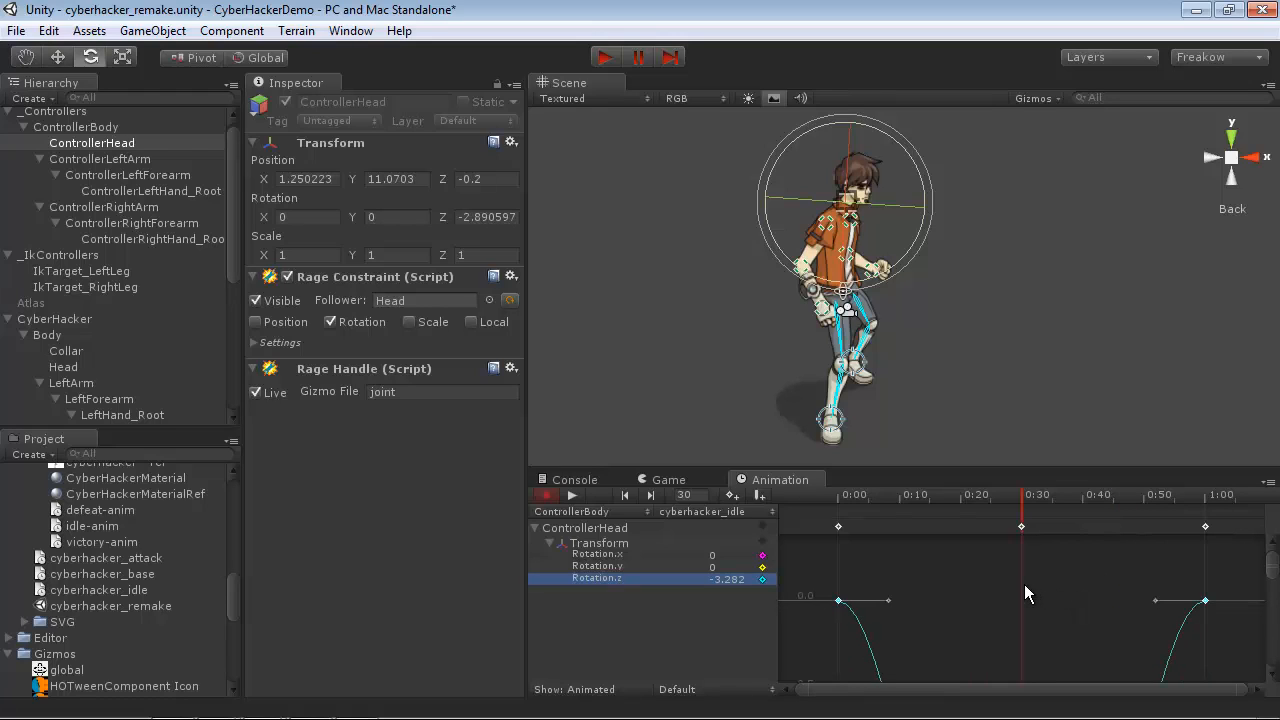
pyautogui.keyDown('shift'); pyautogui.scroll(-10, 1024, 585); pyautogui.keyUp('shift')
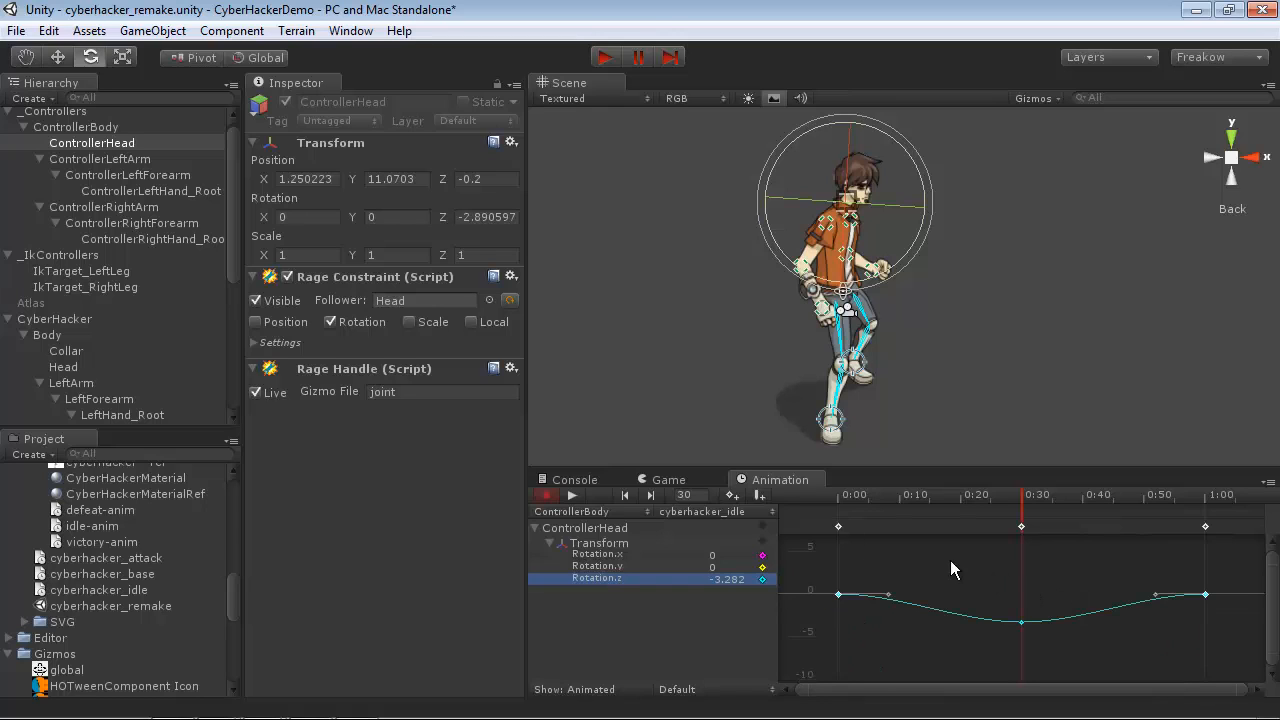
pyautogui.click(578, 494)
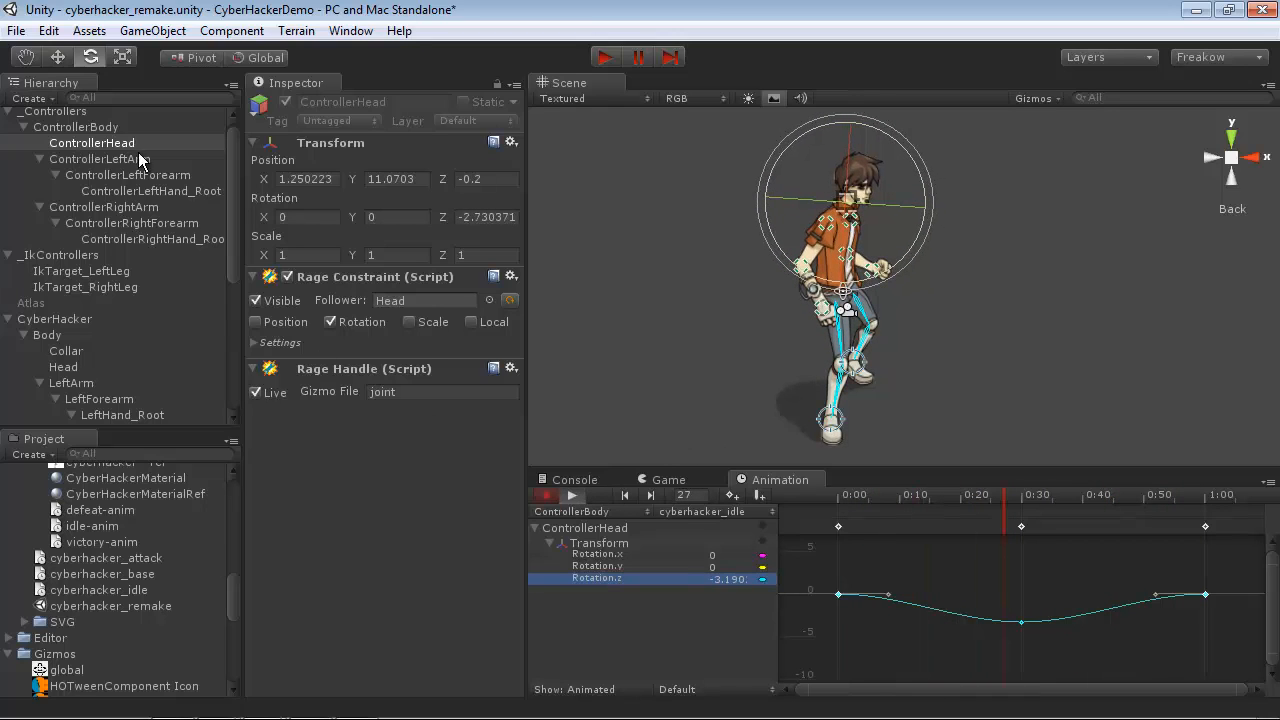
# Step: Set ControllerBody's Z rotation at frame 30 to 2.5 and play back the idle animation
pyautogui.click(85, 128)
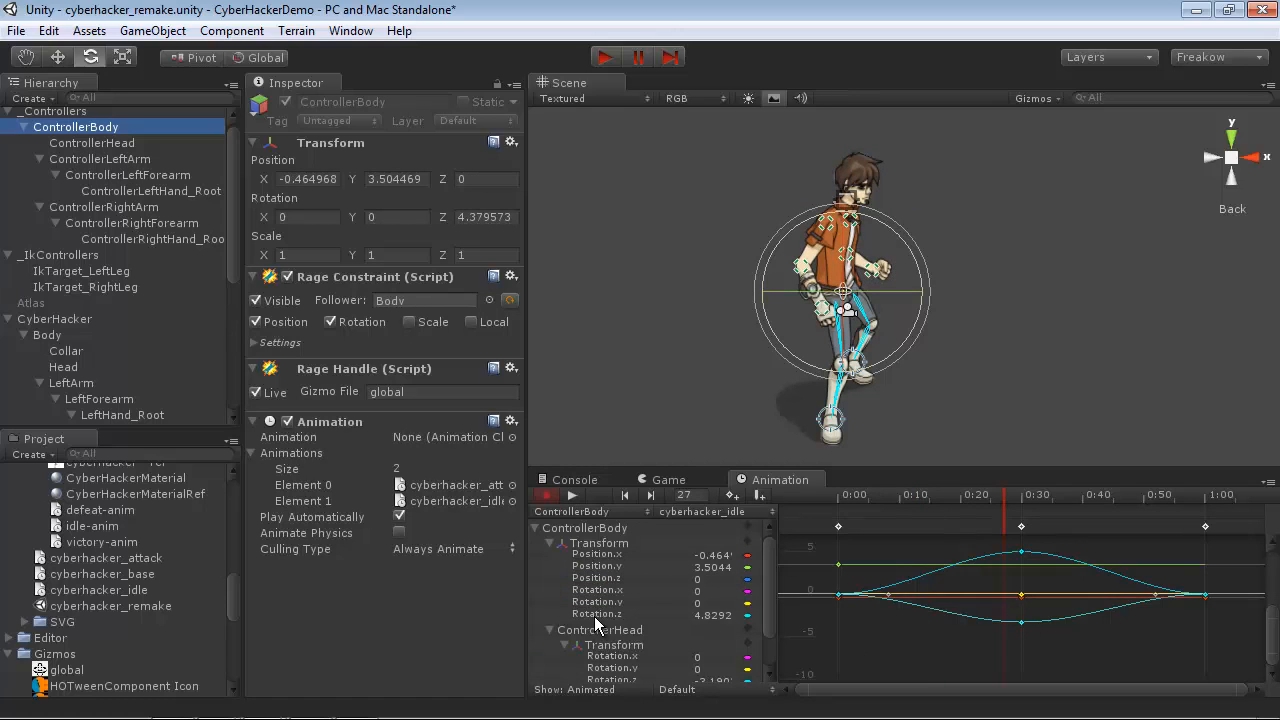
pyautogui.click(594, 614)
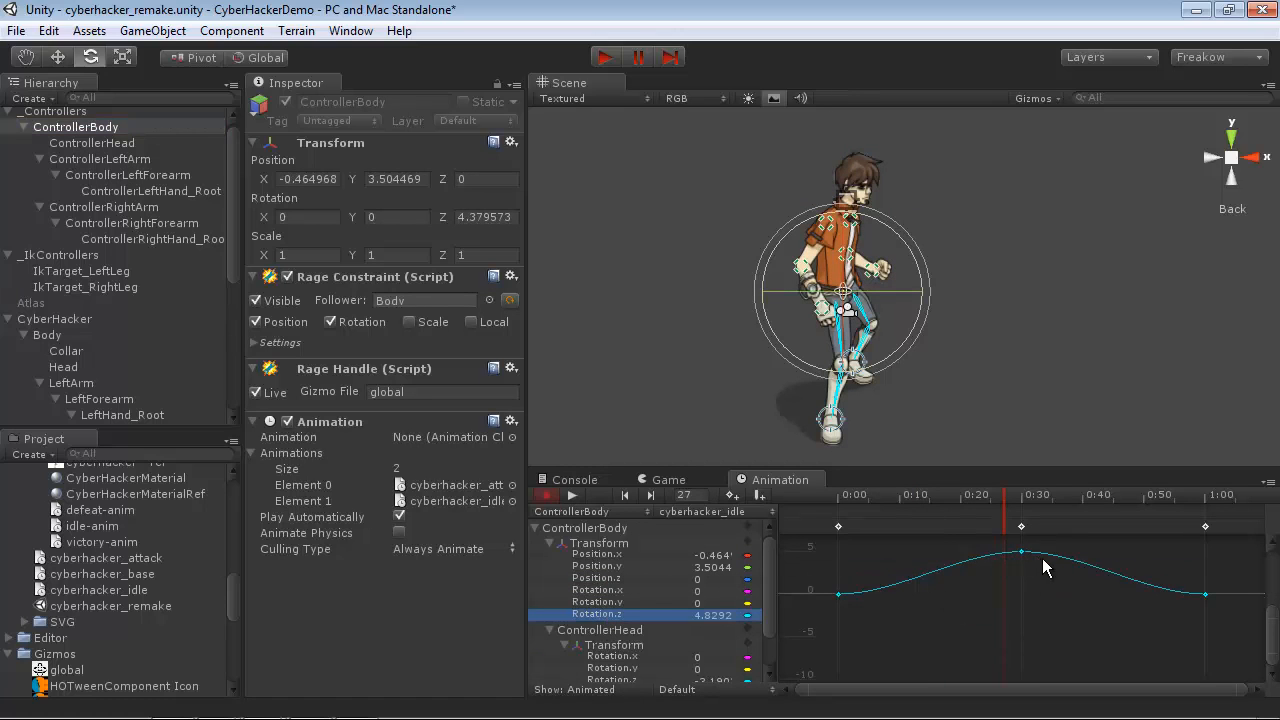
pyautogui.moveTo(990, 540); pyautogui.dragTo(1042, 558)
pyautogui.click(712, 615)
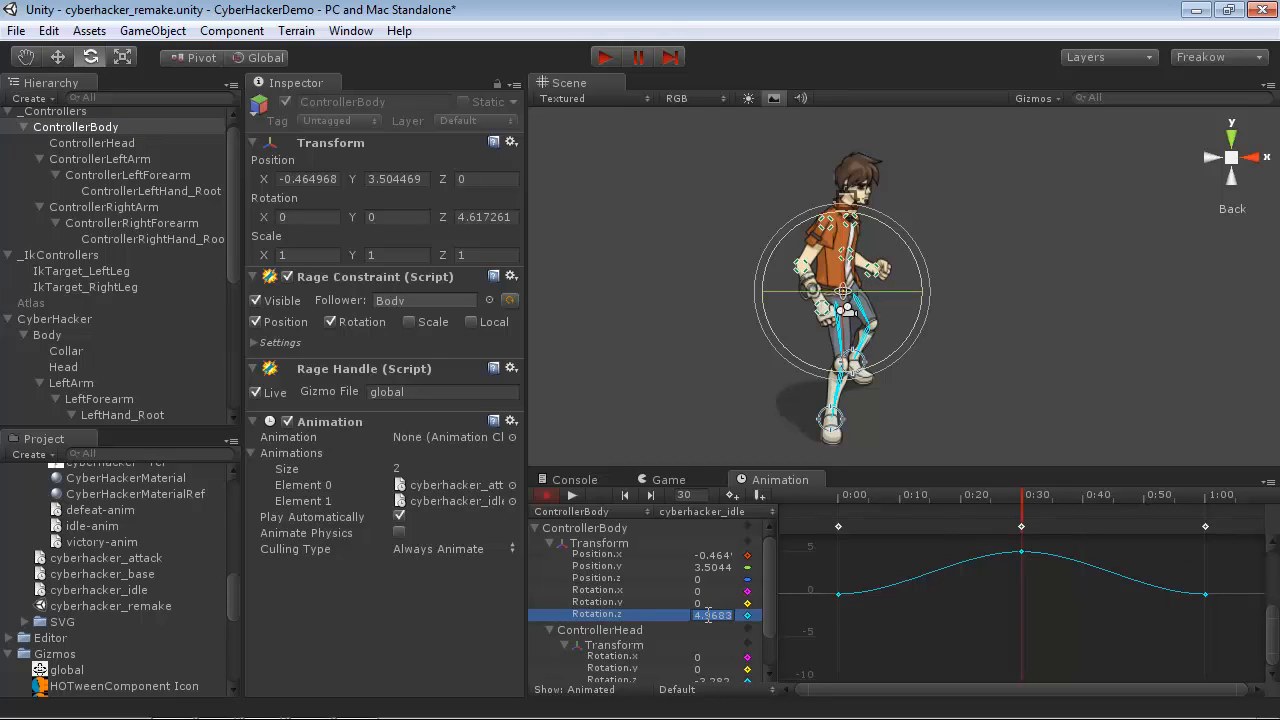
pyautogui.write('2.5')
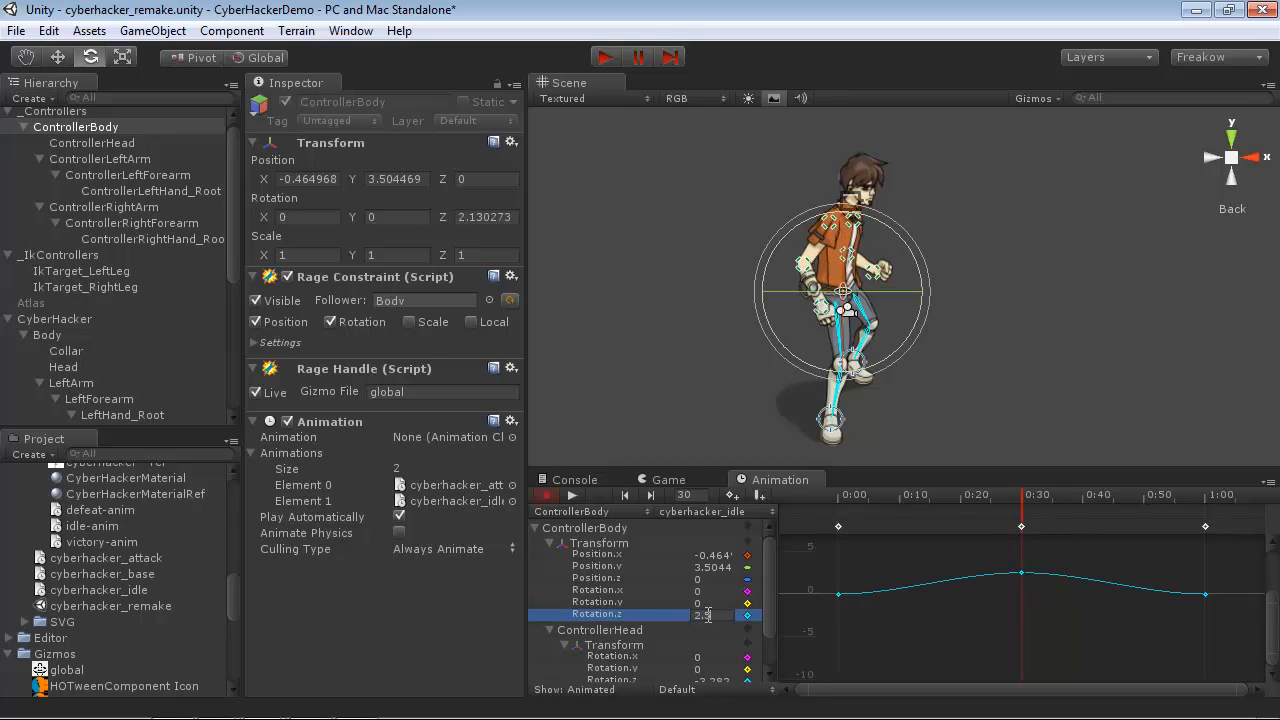
pyautogui.press('Return')
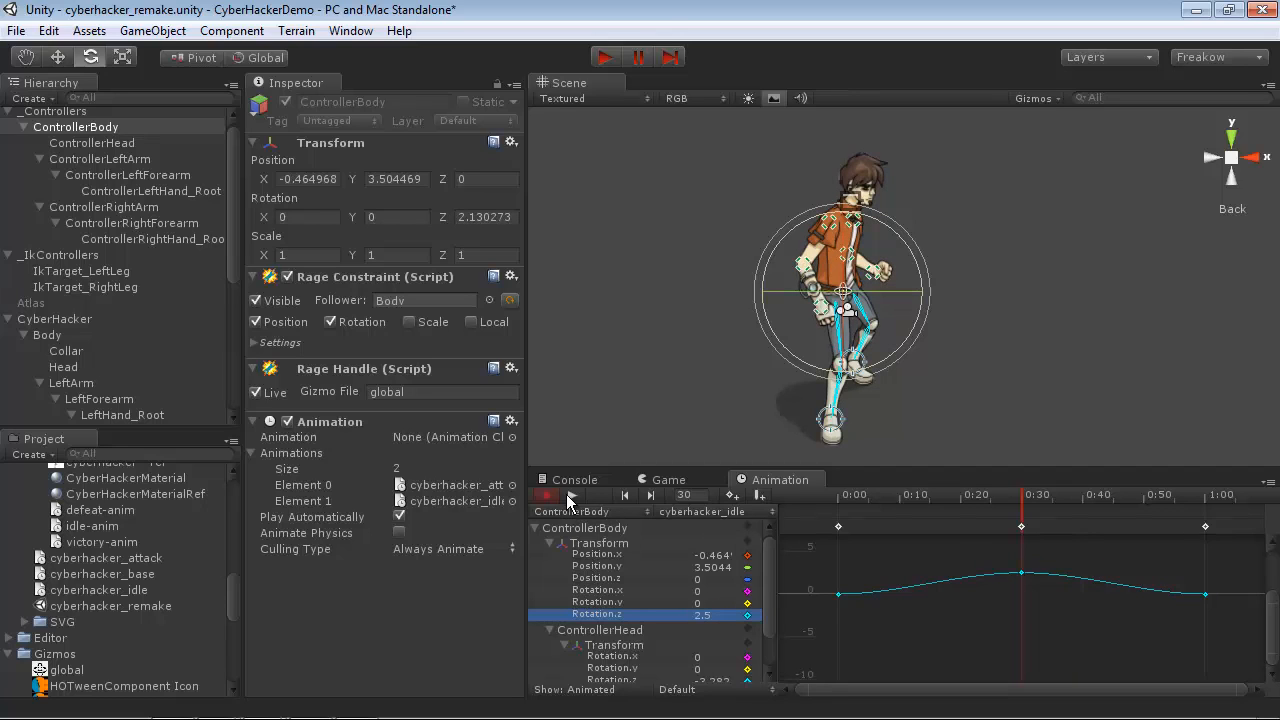
pyautogui.click(572, 495)
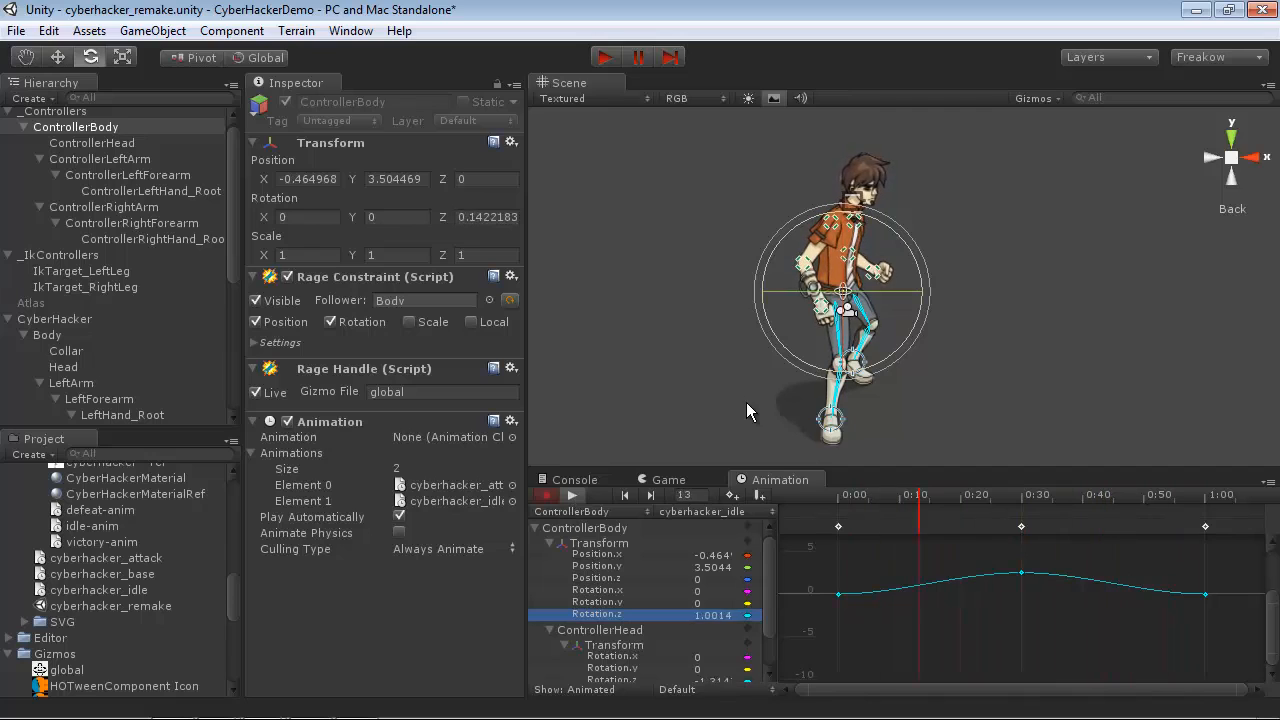
# Step: Add a keyframe for ControllerLeftForearm's Z rotation at frame 60
pyautogui.click(546, 495)
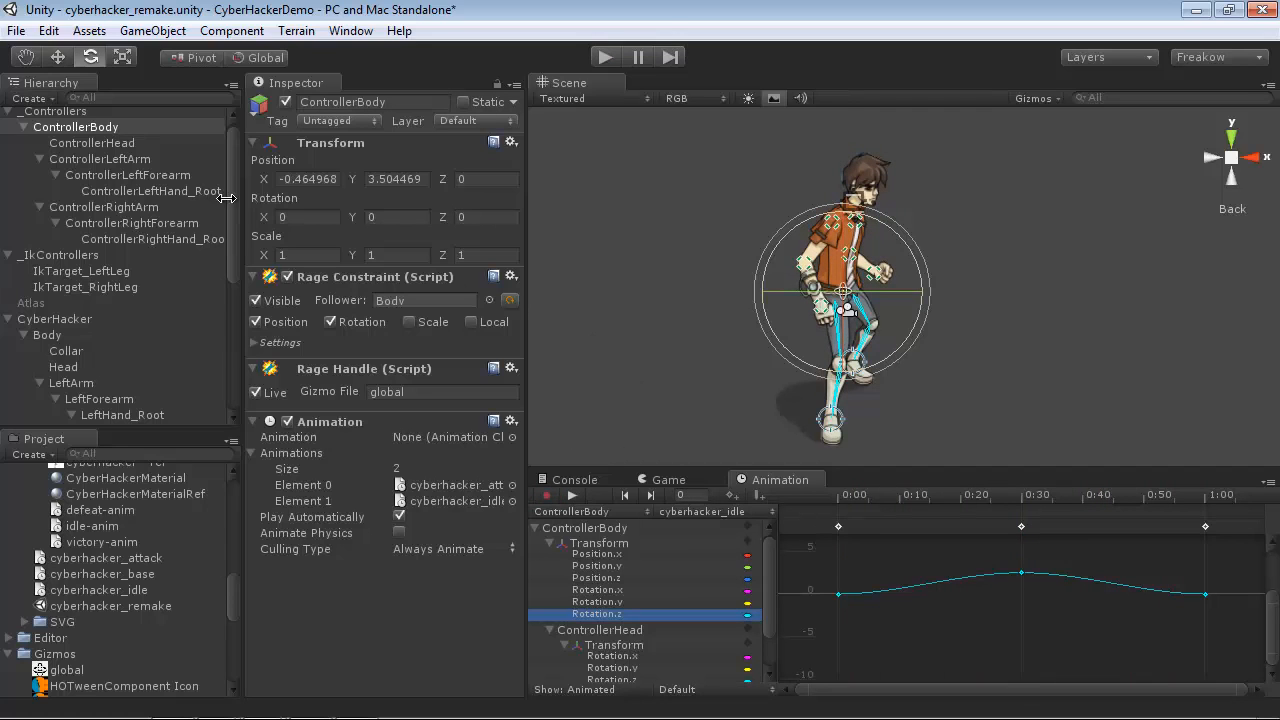
pyautogui.click(110, 177)
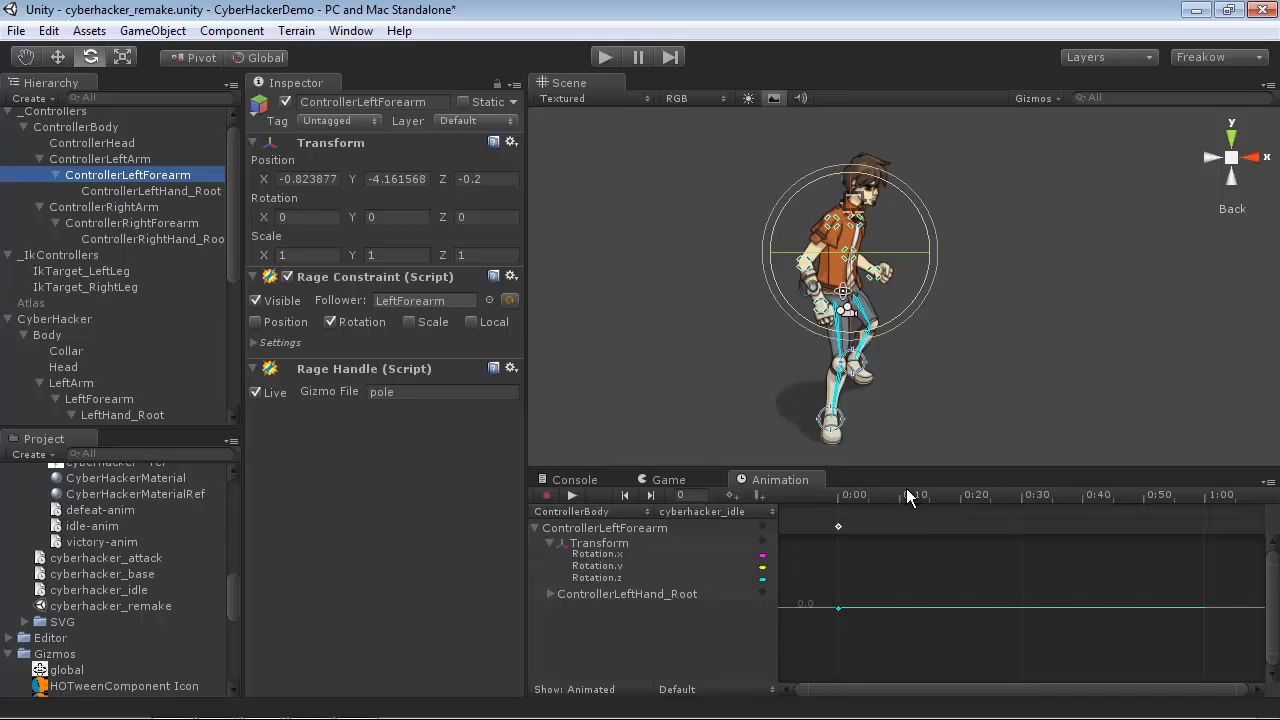
pyautogui.click(610, 578)
pyautogui.click(1204, 496)
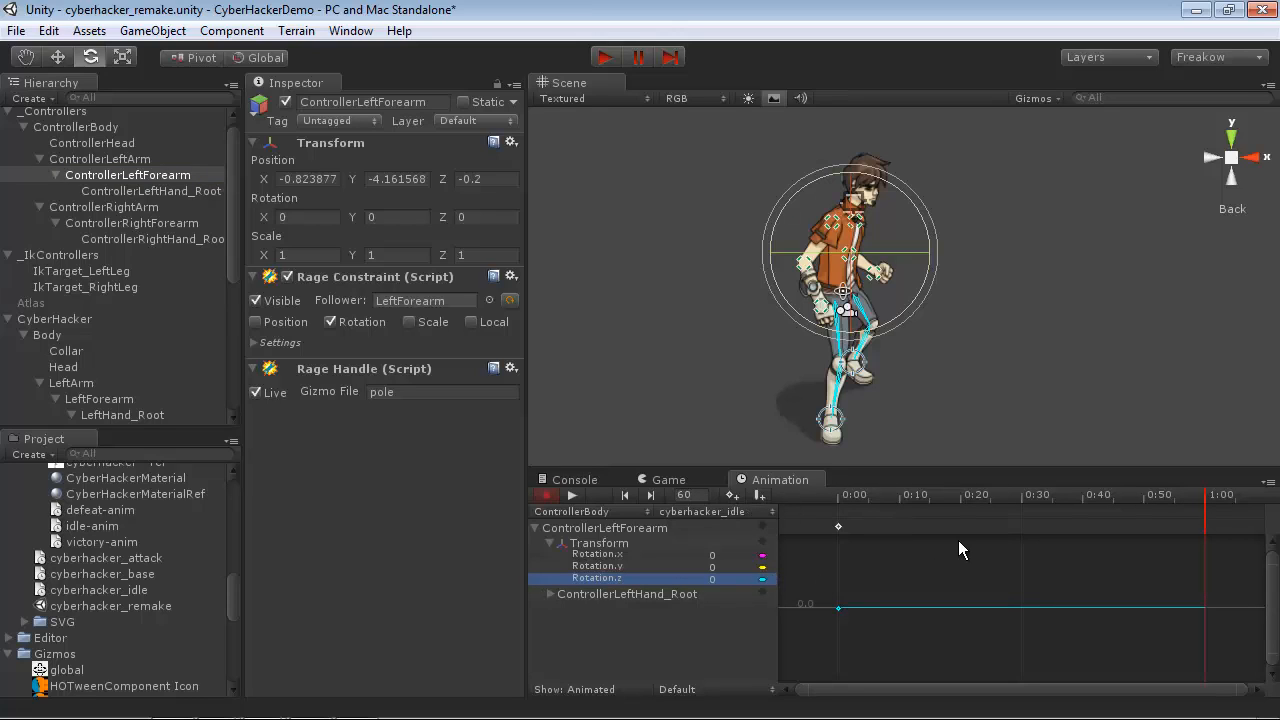
# Step: Rotate ControllerLeftForearm to about -3.21 degrees around Z at frame 30 and set its first and last keys' tangents to Flat
pyautogui.click(1020, 492)
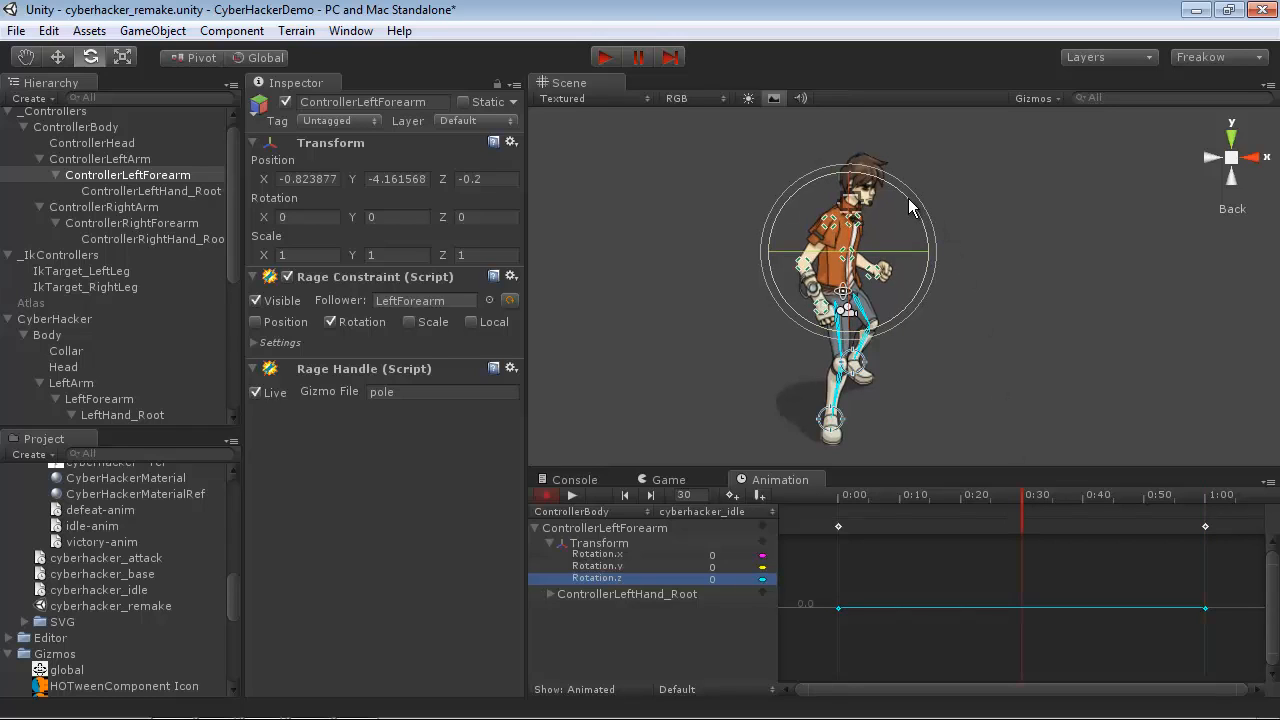
pyautogui.moveTo(910, 207); pyautogui.dragTo(916, 224)
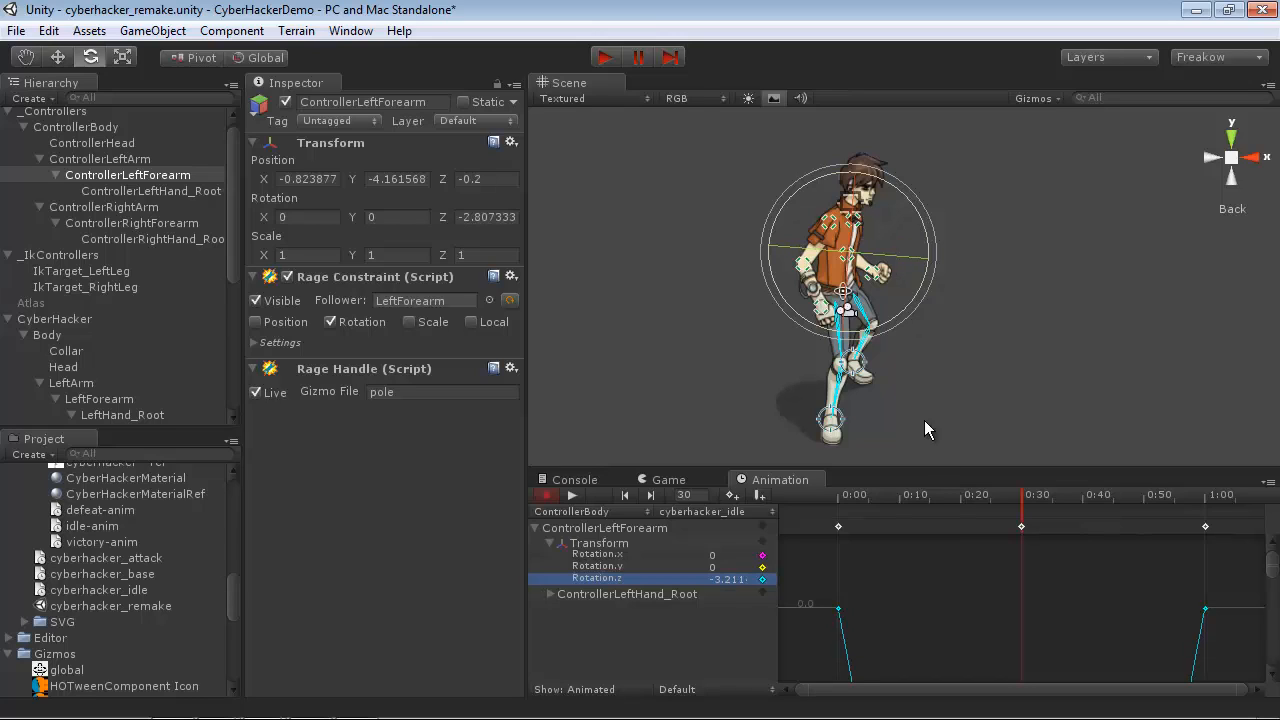
pyautogui.moveTo(846, 605); pyautogui.dragTo(1180, 622)
pyautogui.rightClick(1205, 608)
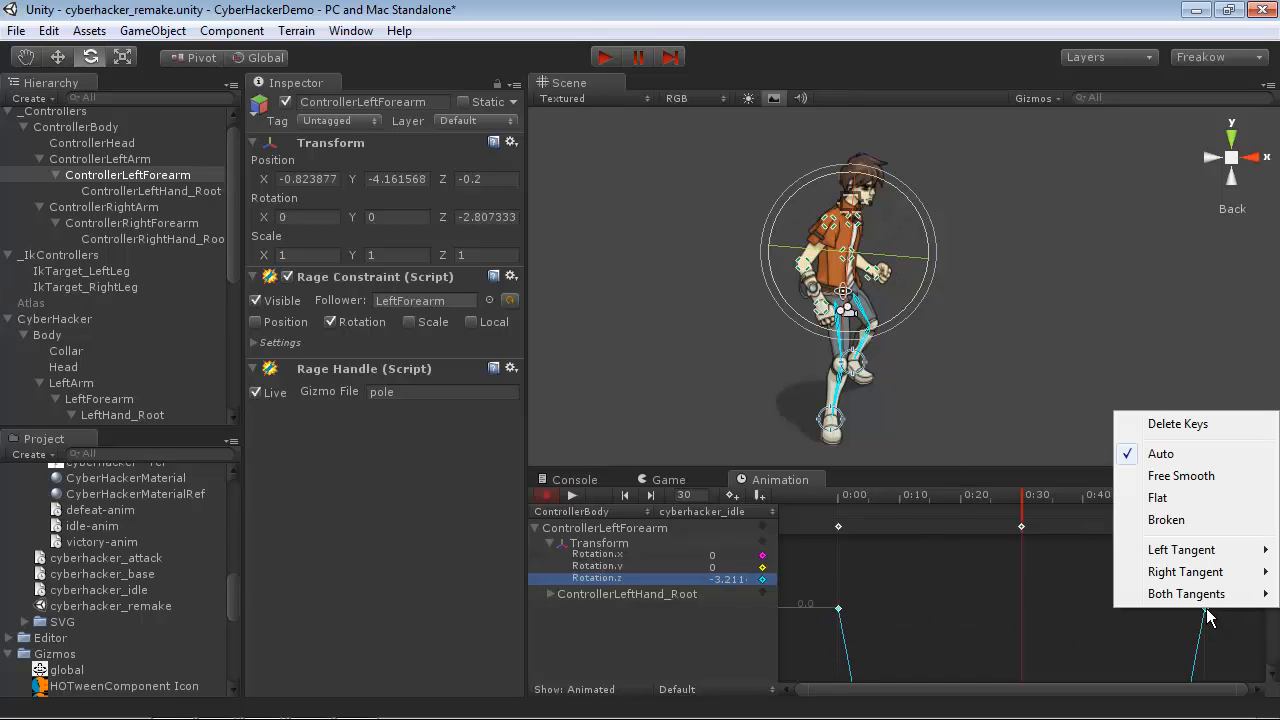
pyautogui.click(1172, 497)
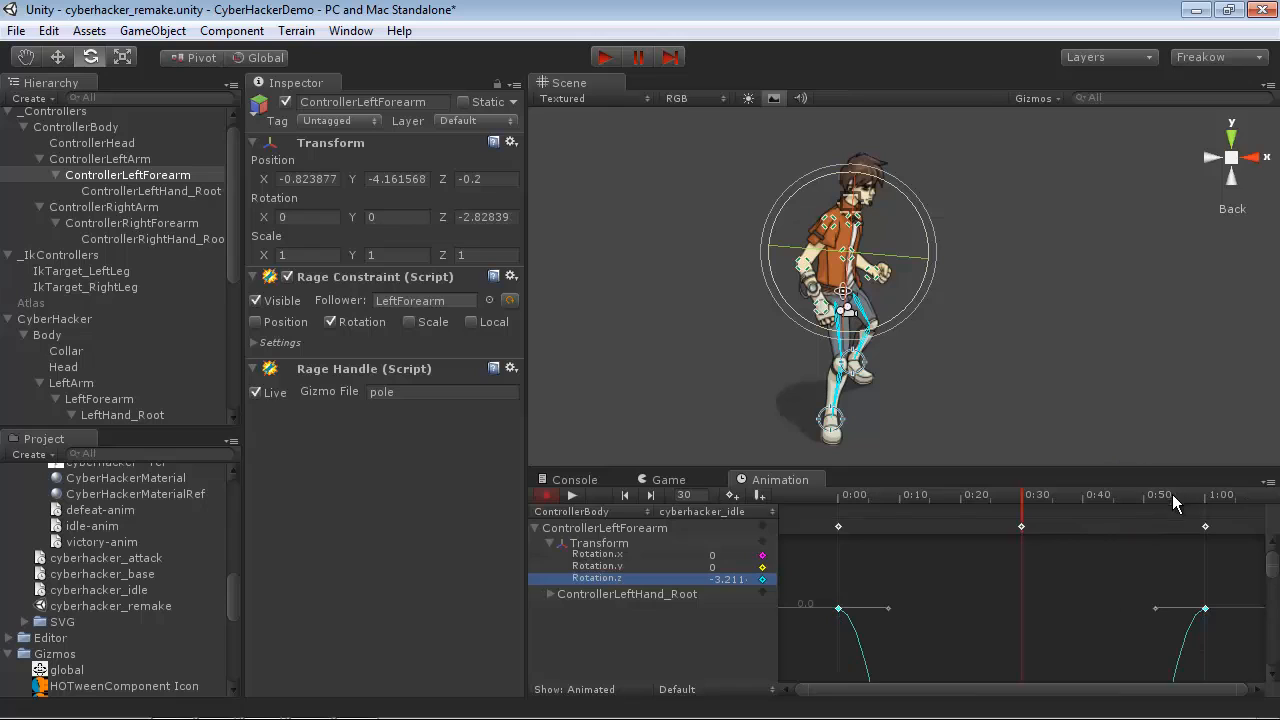
# Step: Add a rotation keyframe for ControllerRightForearm at frame 60
pyautogui.click(805, 277)
pyautogui.click(805, 277)
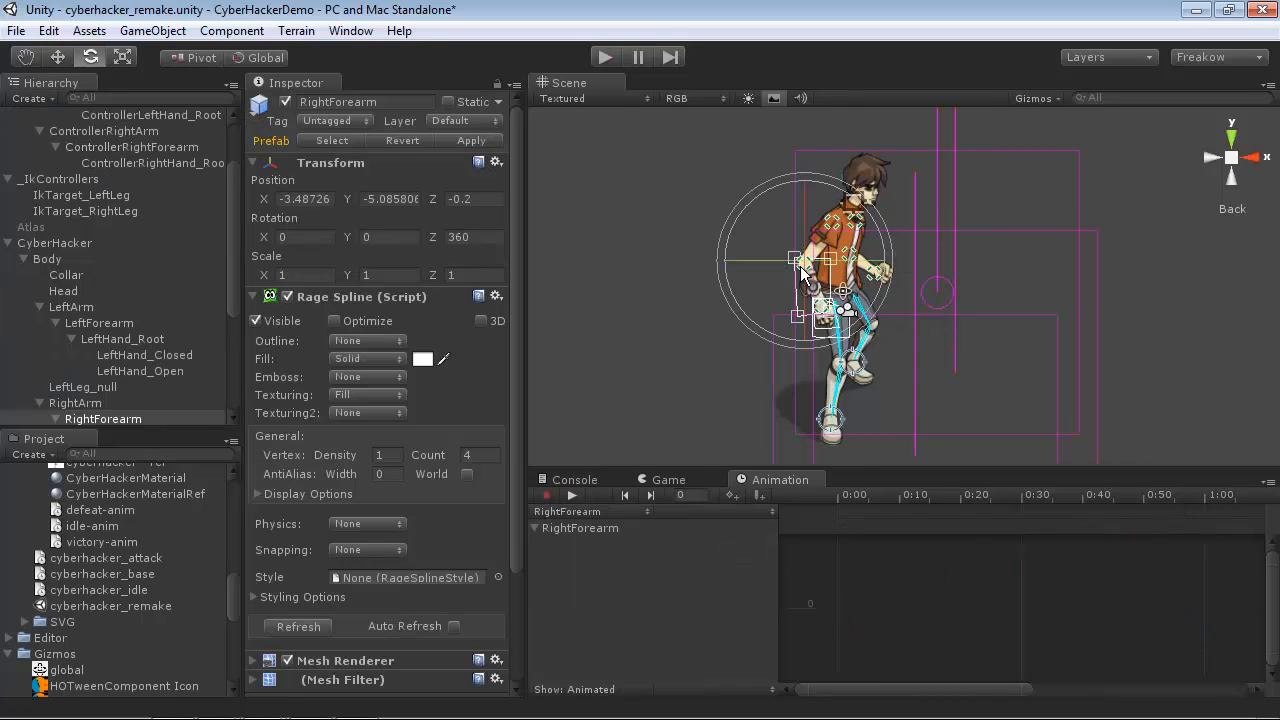
pyautogui.click(118, 136)
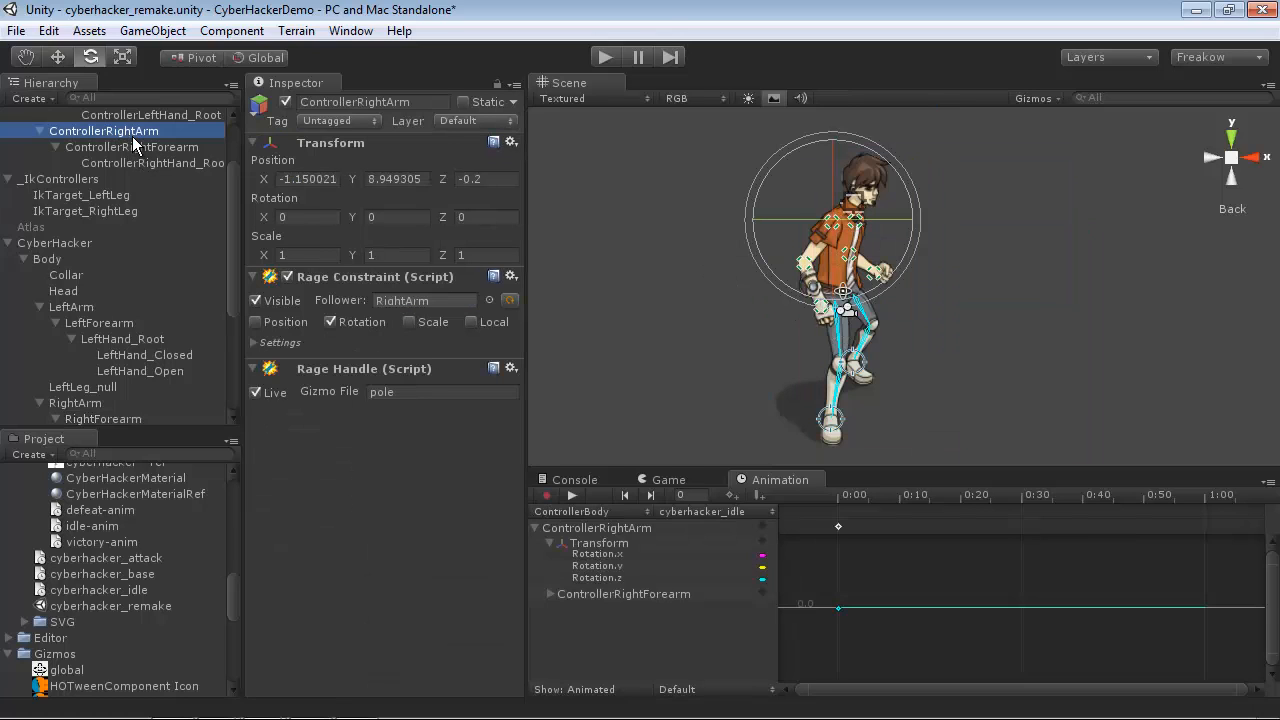
pyautogui.click(132, 136)
pyautogui.click(144, 149)
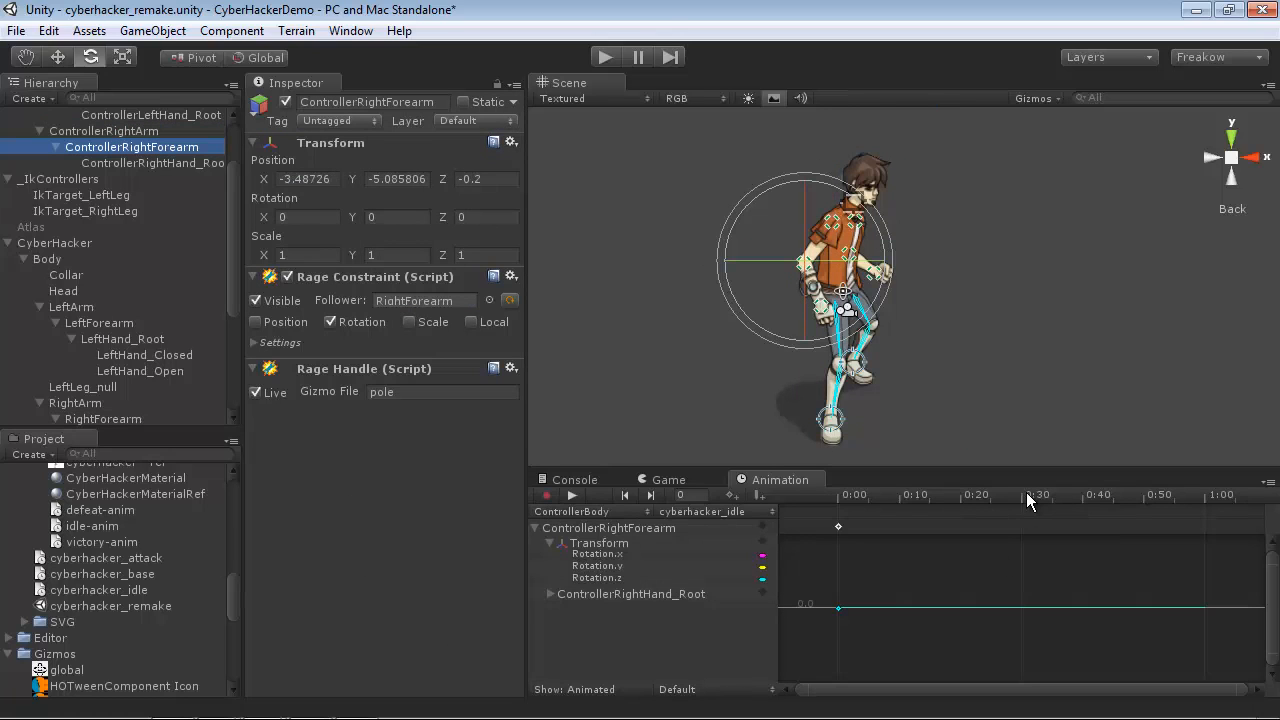
pyautogui.click(1203, 498)
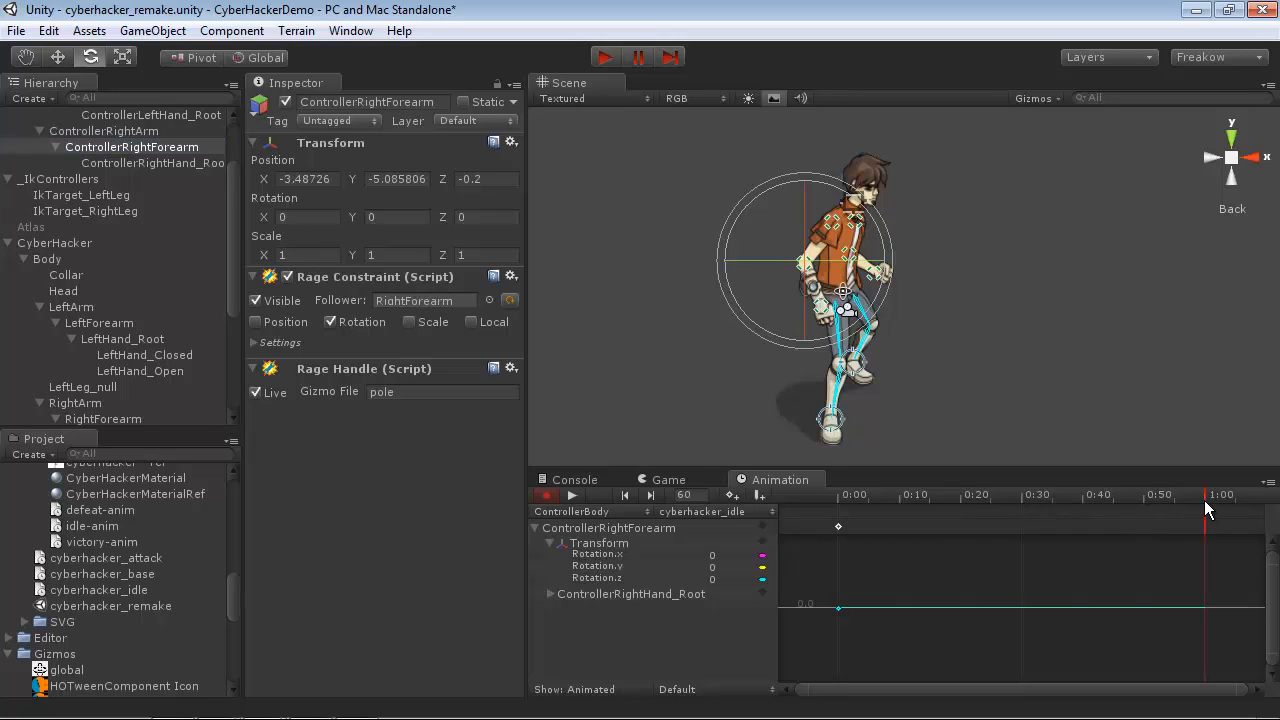
# Step: Rotate ControllerRightForearm to about -4.28 degrees around Z at frame 30
pyautogui.click(1018, 496)
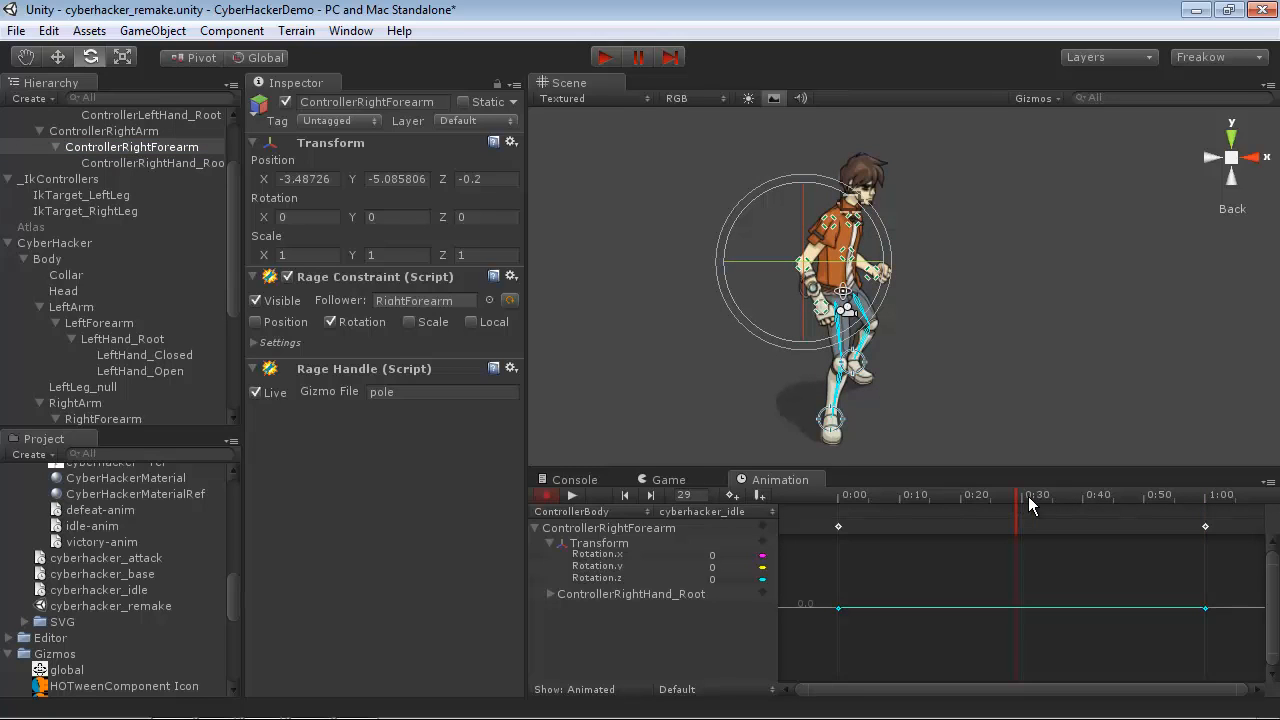
pyautogui.click(1024, 496)
pyautogui.moveTo(878, 230); pyautogui.dragTo(883, 245)
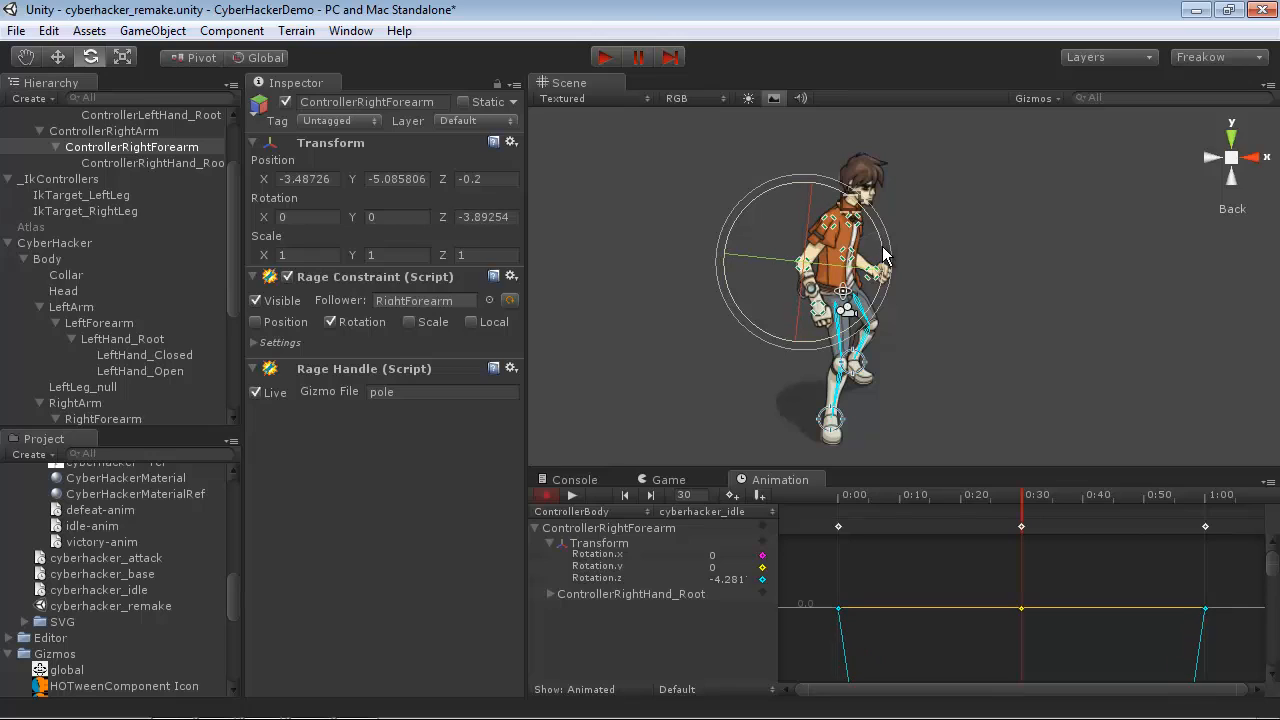
pyautogui.press('f')
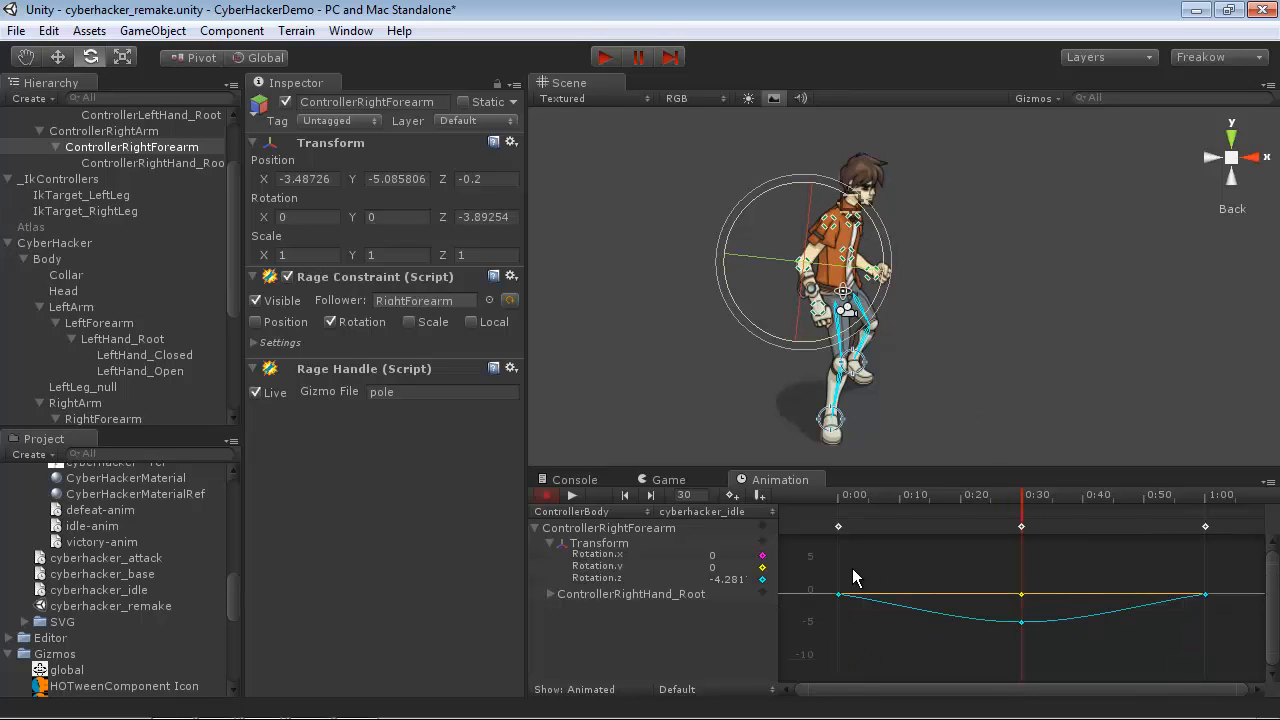
# Step: Set the tangents of ControllerRightForearm's first and last rotation keys to Flat and play back the idle animation
pyautogui.moveTo(830, 572); pyautogui.dragTo(1209, 593)
pyautogui.rightClick(1207, 598)
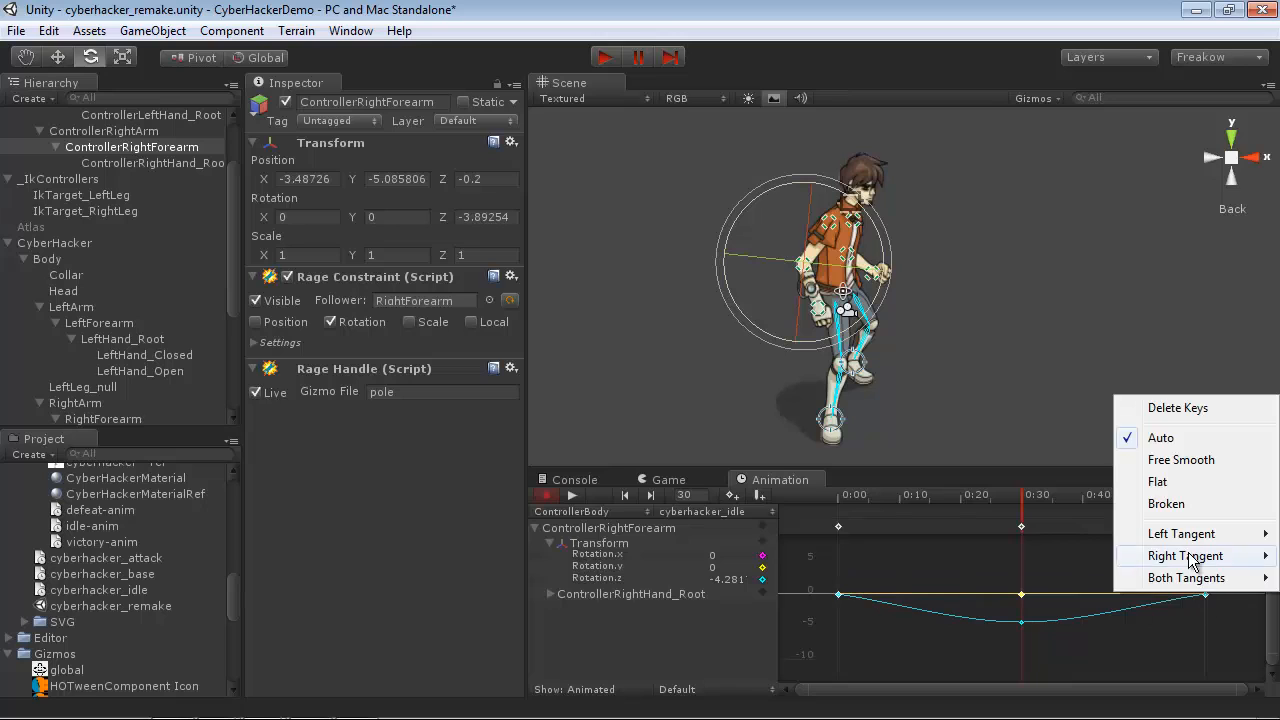
pyautogui.click(1182, 482)
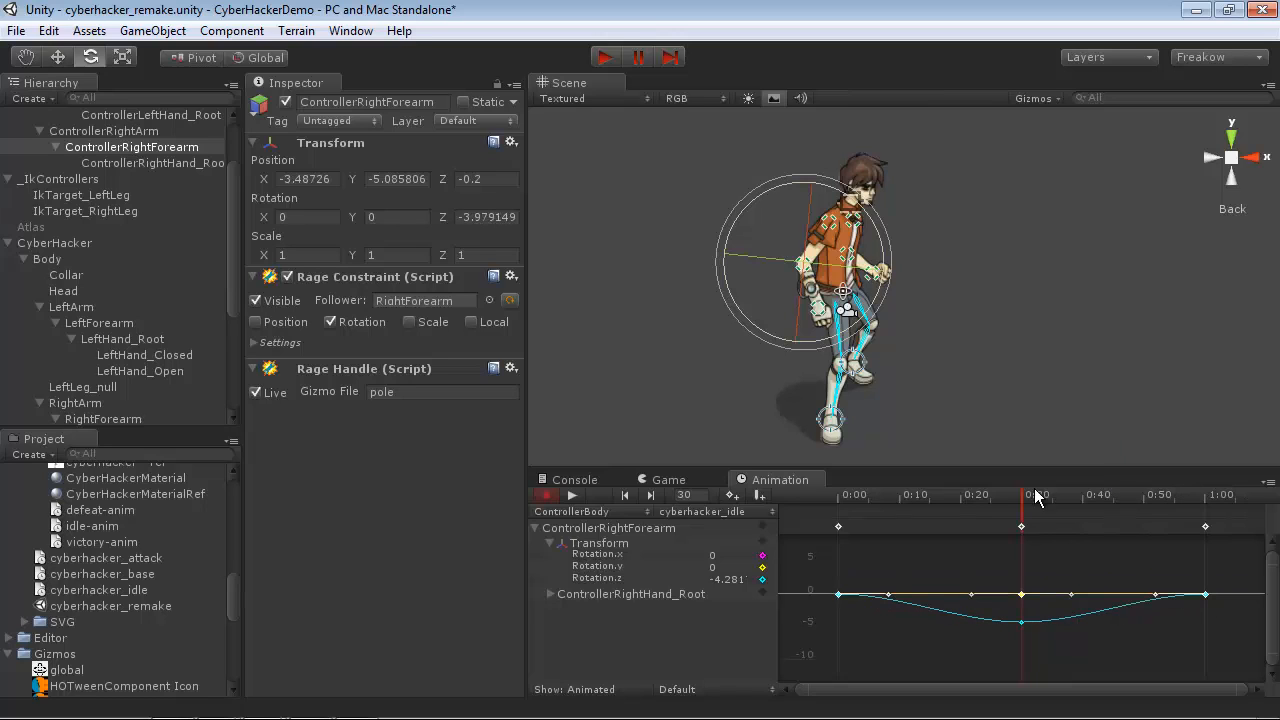
pyautogui.click(568, 496)
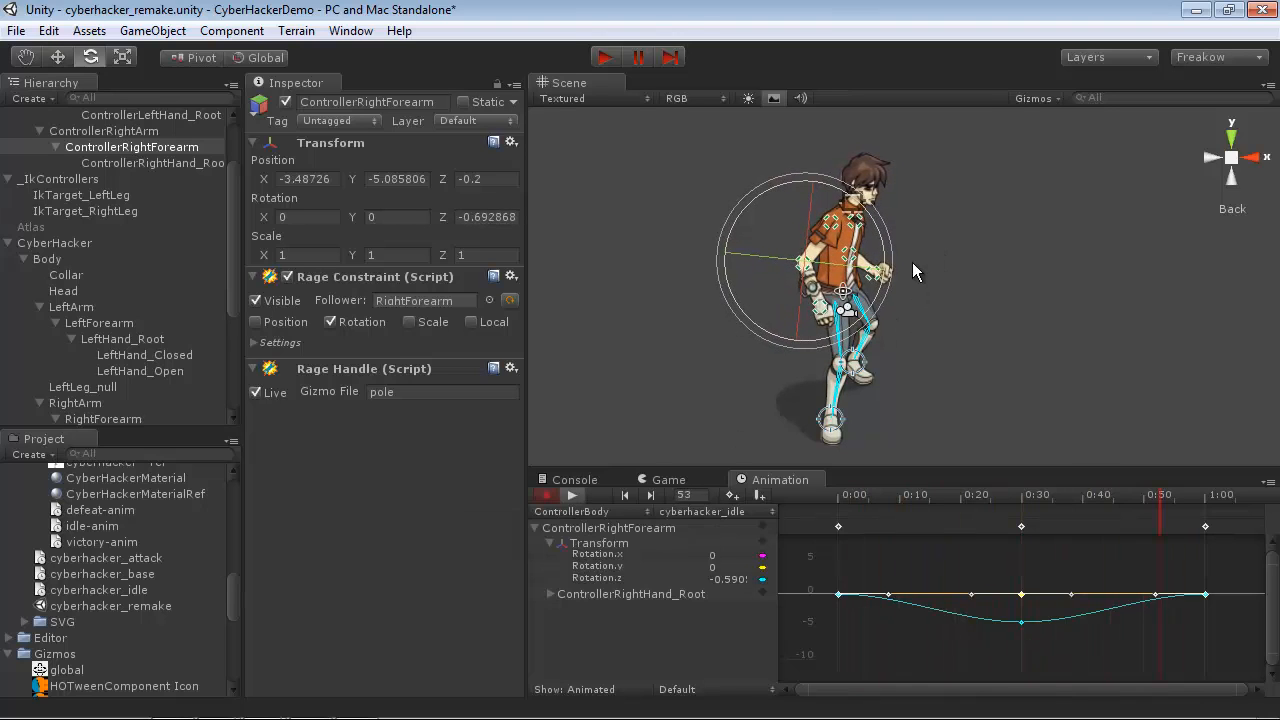
pyautogui.click(549, 494)
# Step: Increase ControllerLeftForearm's swing at frame 30 to about -5.84 degrees around Z and play back the idle animation
pyautogui.scroll(3, 232, 194)
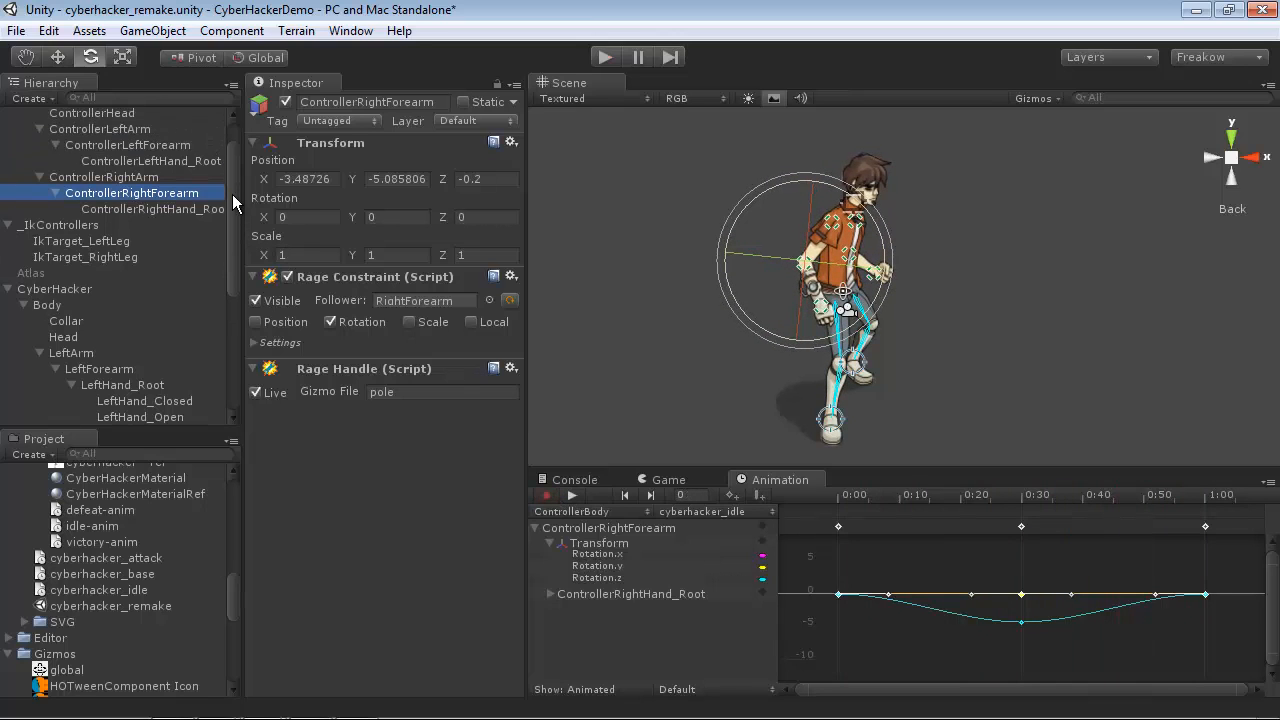
pyautogui.click(134, 157)
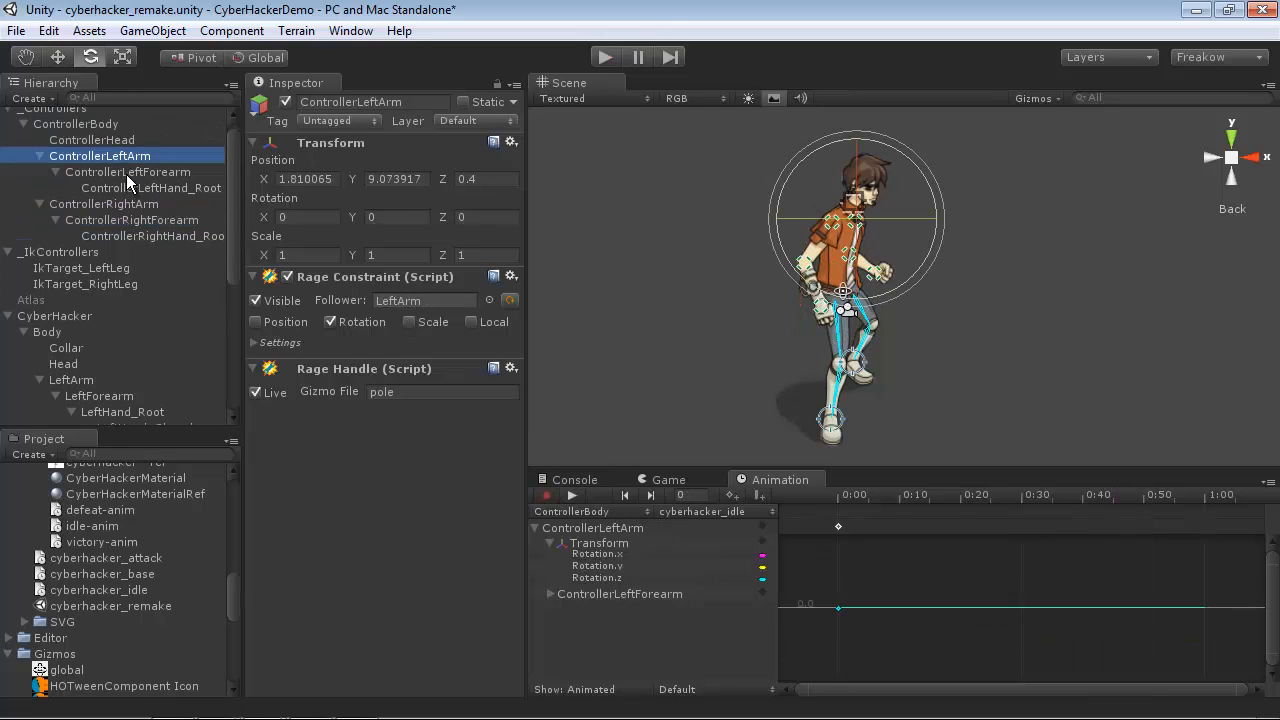
pyautogui.click(128, 172)
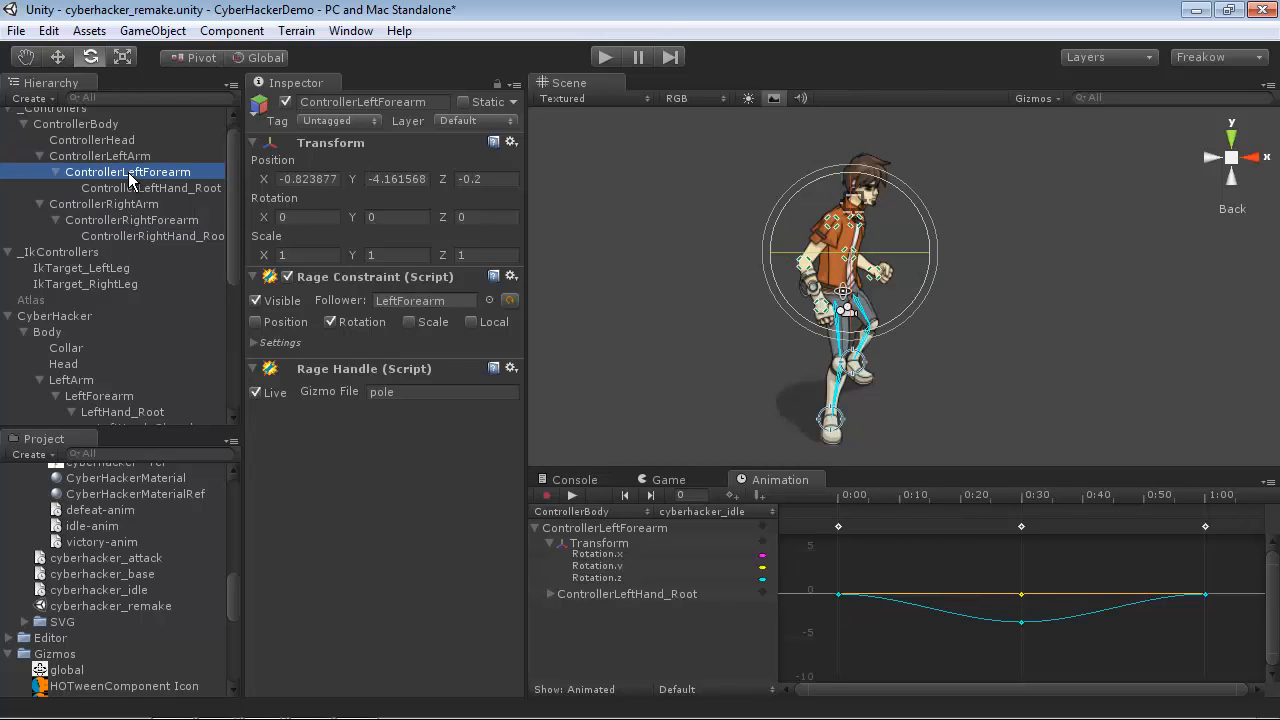
pyautogui.click(622, 577)
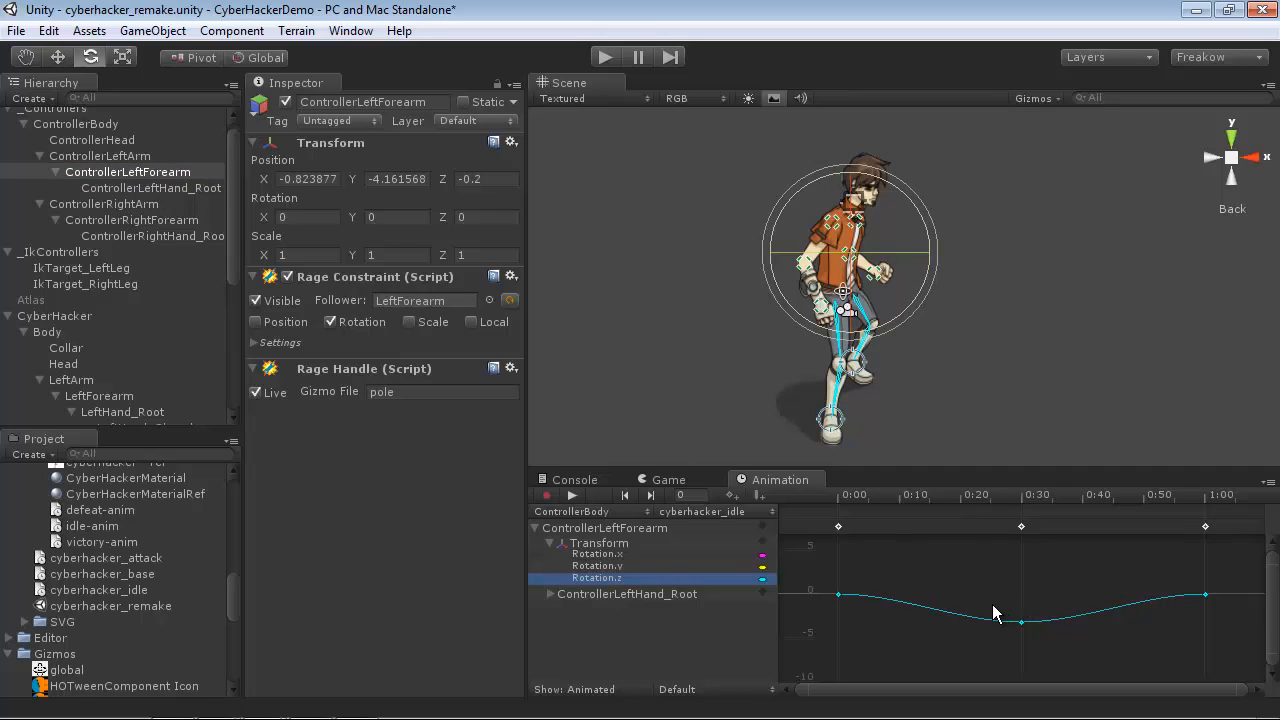
pyautogui.click(836, 496)
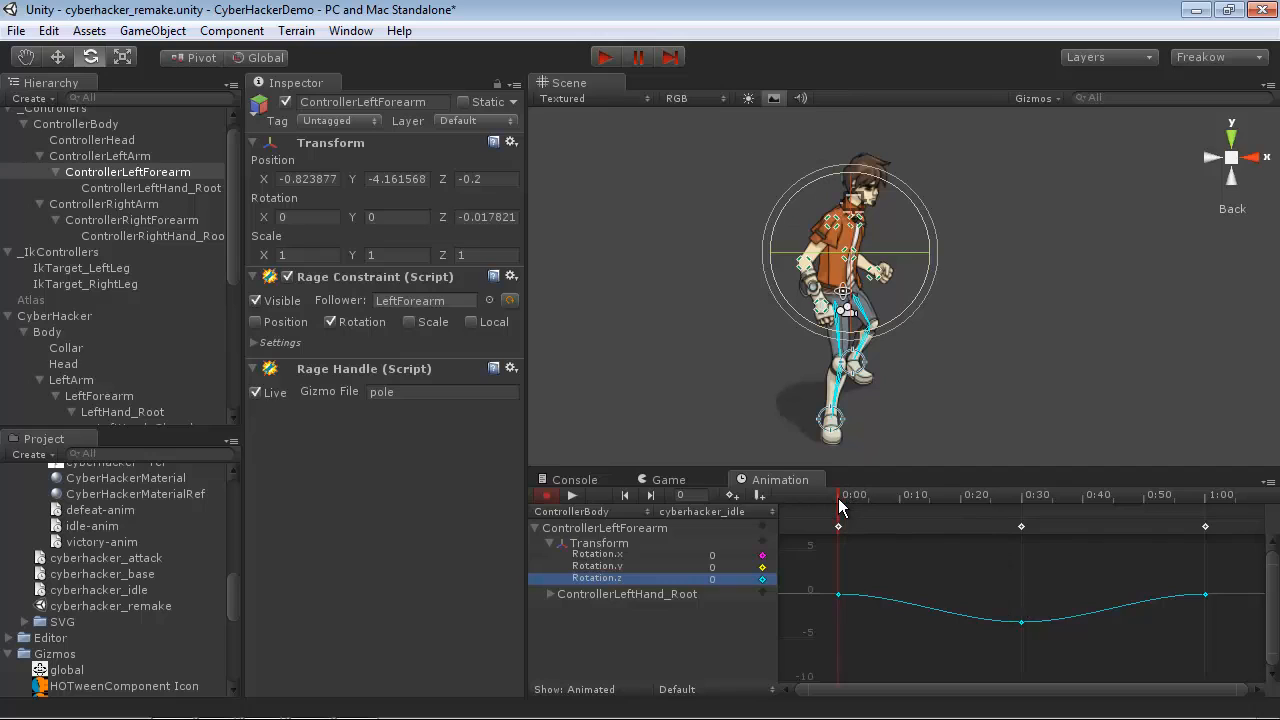
pyautogui.moveTo(839, 499); pyautogui.dragTo(1036, 503)
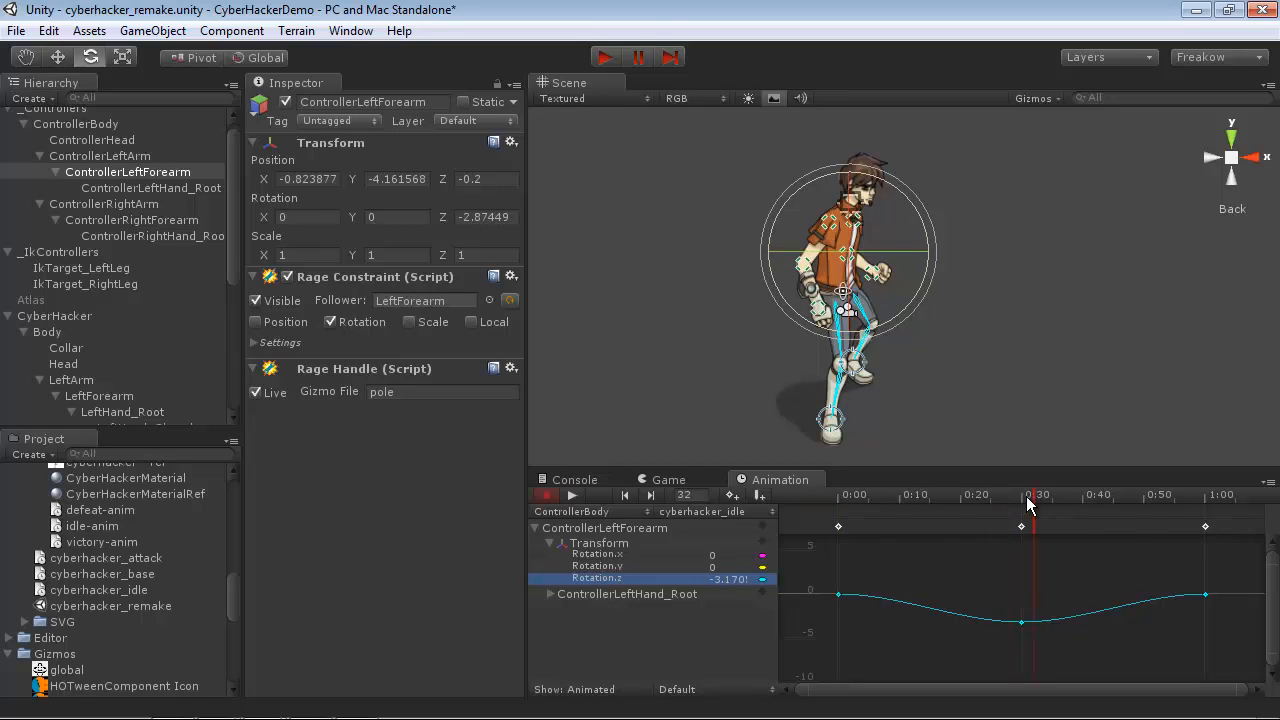
pyautogui.moveTo(1024, 505); pyautogui.dragTo(1021, 503)
pyautogui.moveTo(903, 203); pyautogui.dragTo(912, 207)
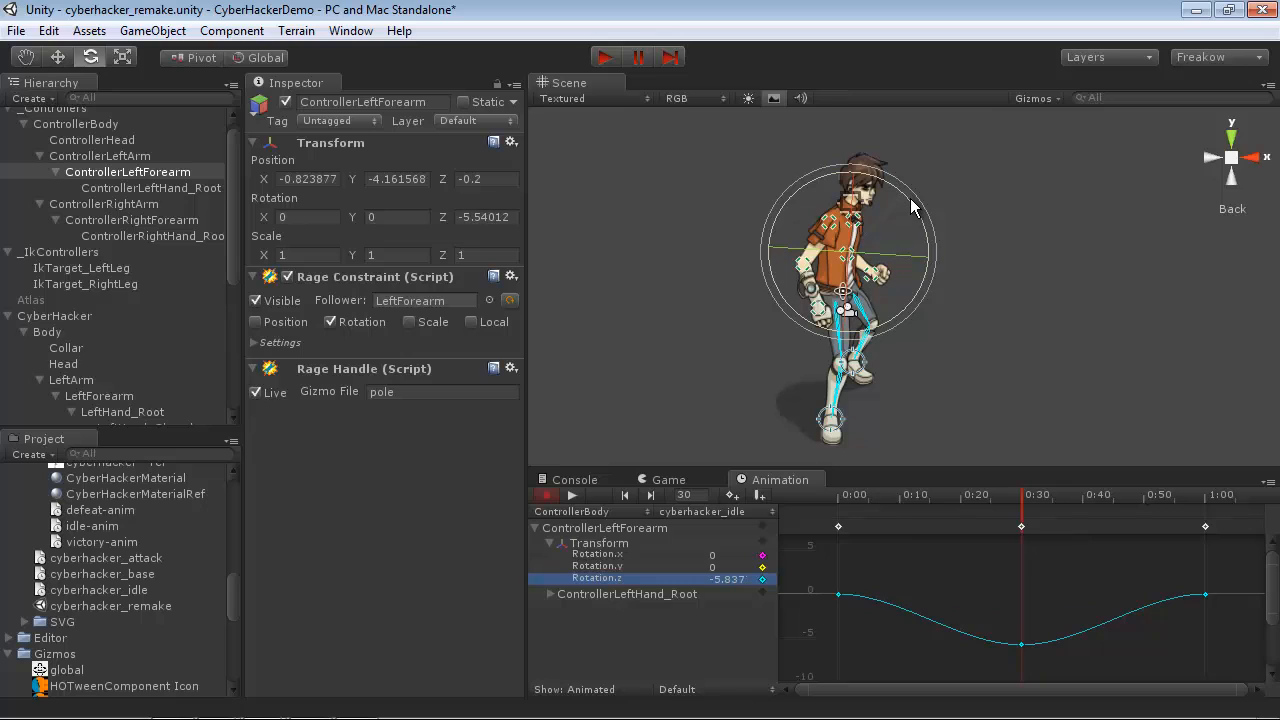
pyautogui.click(572, 497)
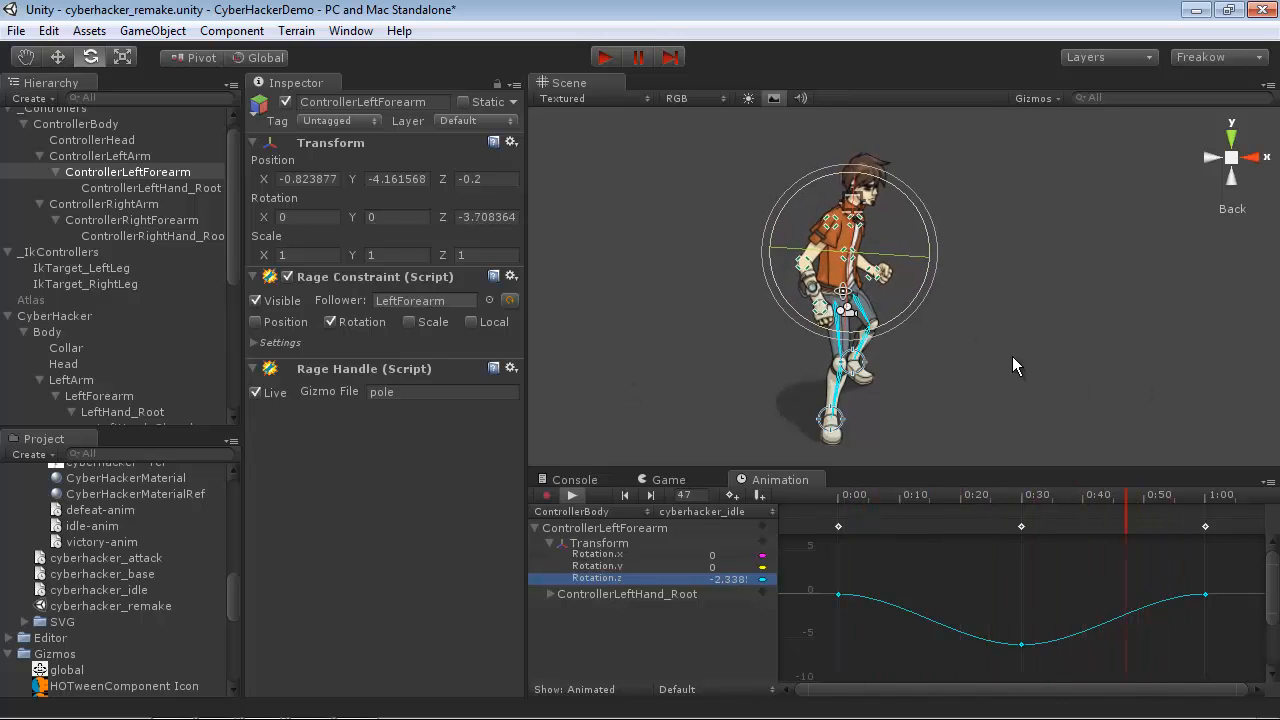
pyautogui.hotkey('alt', 'Tab')
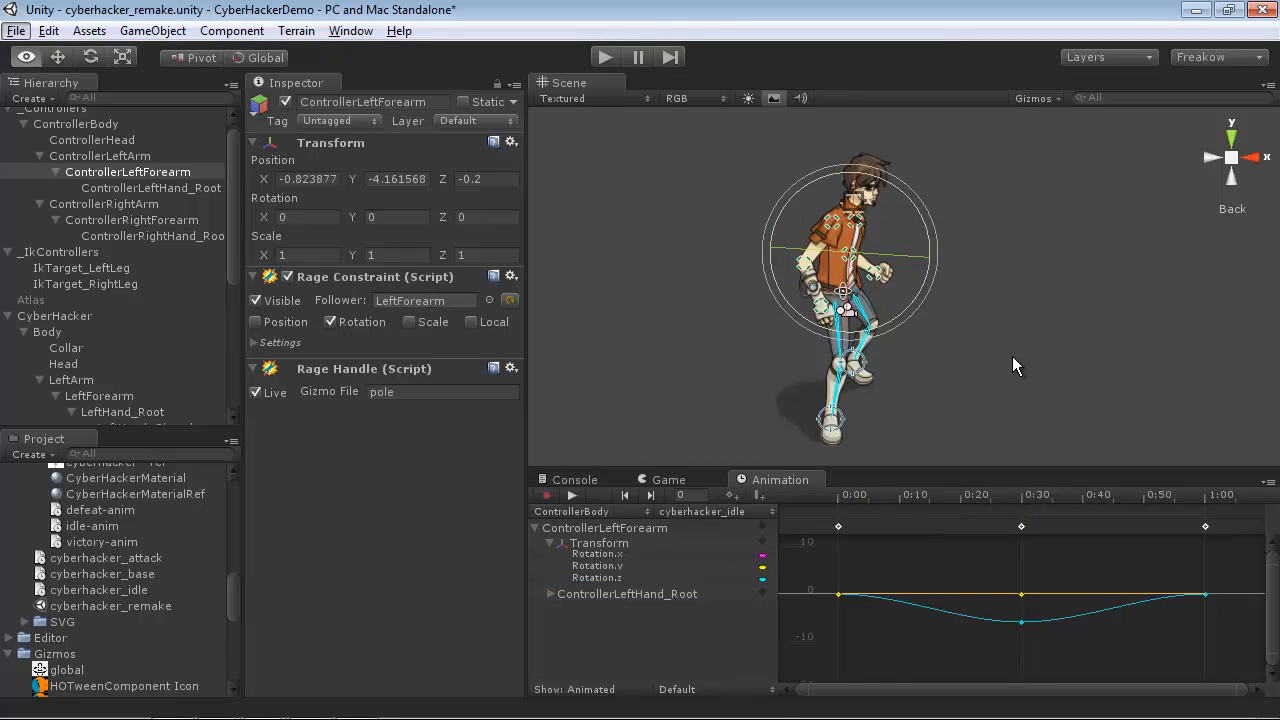
# Step: Switch ControllerBody's displayed clip to cyberhacker_attack and move the playhead to frame 16
pyautogui.moveTo(230, 176); pyautogui.dragTo(230, 150)
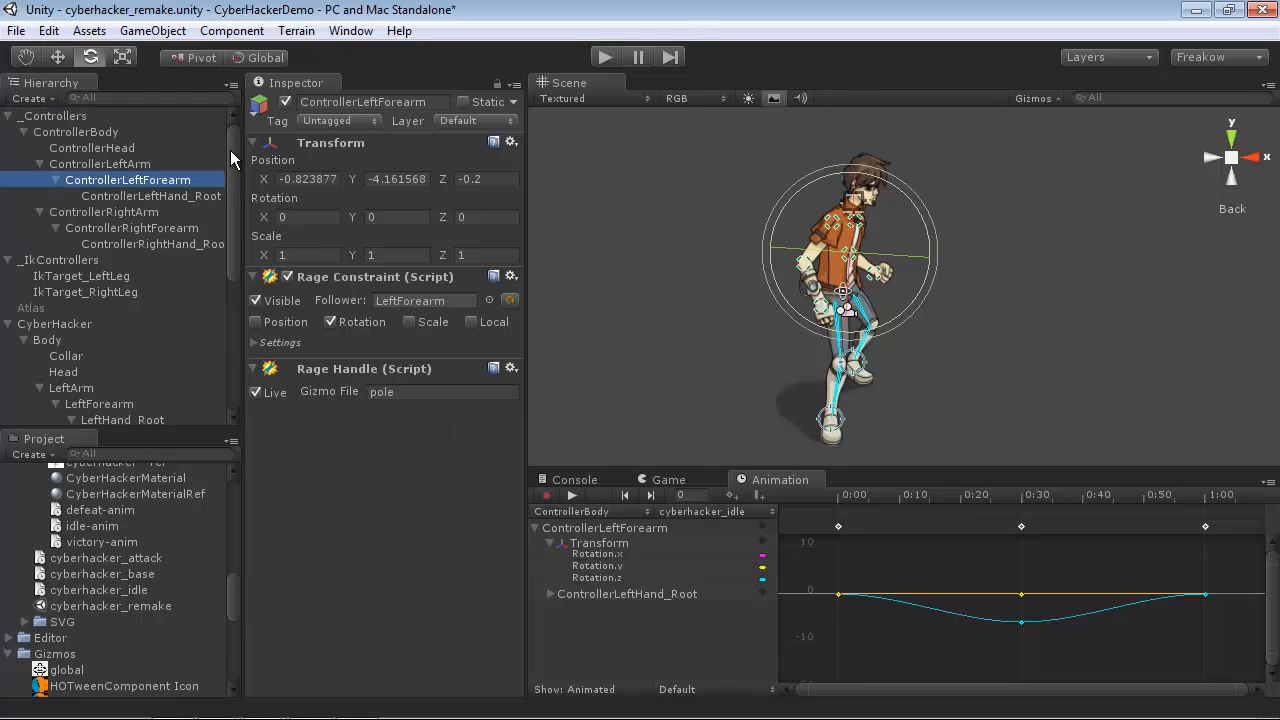
pyautogui.click(60, 132)
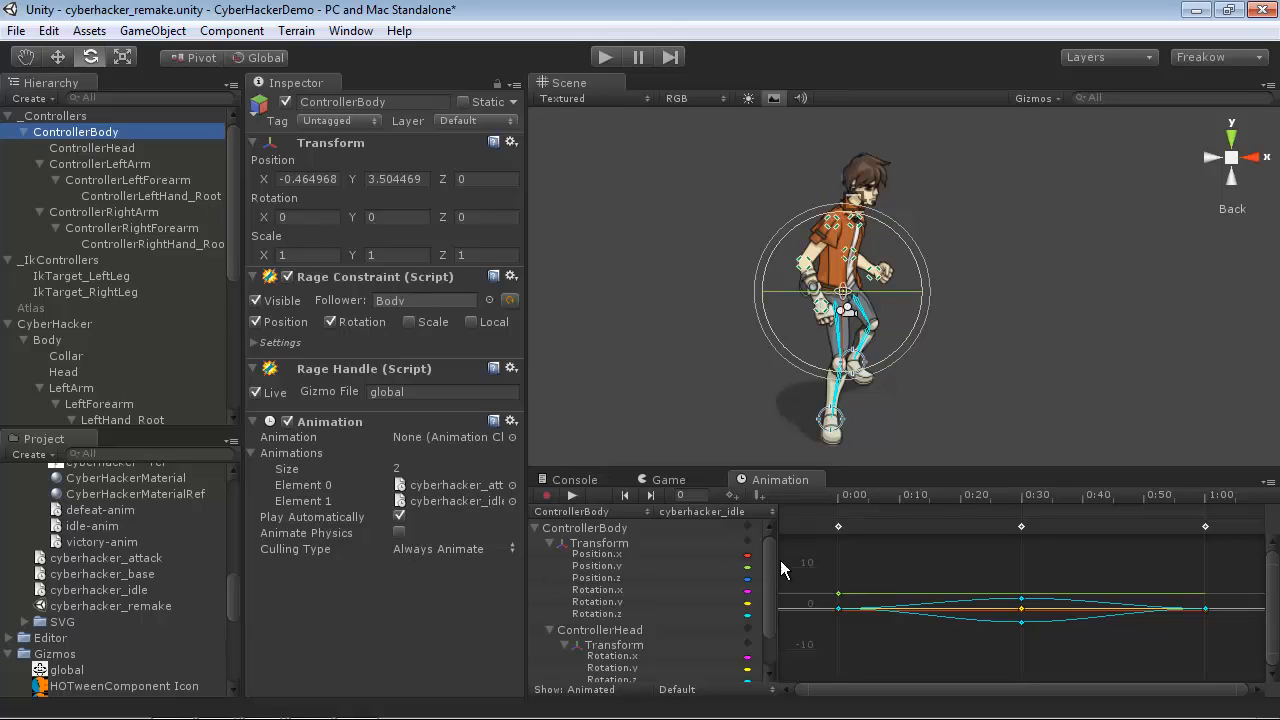
pyautogui.click(733, 513)
pyautogui.click(737, 535)
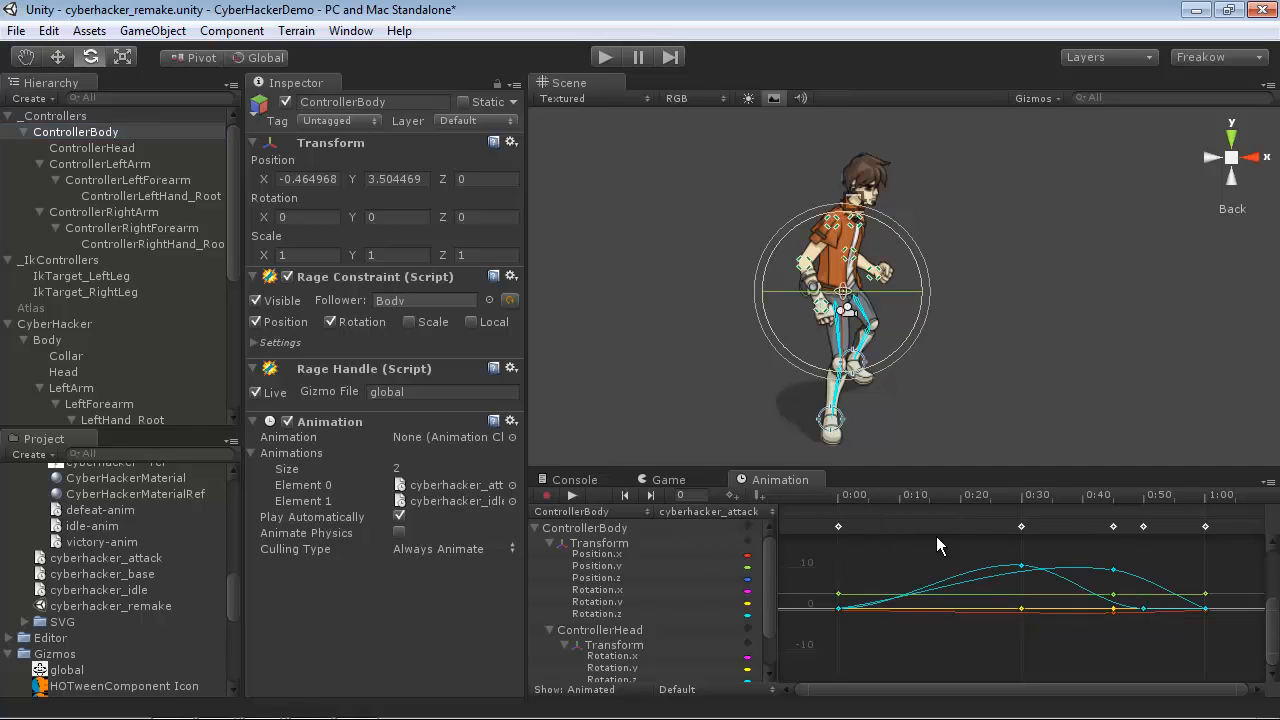
pyautogui.click(866, 497)
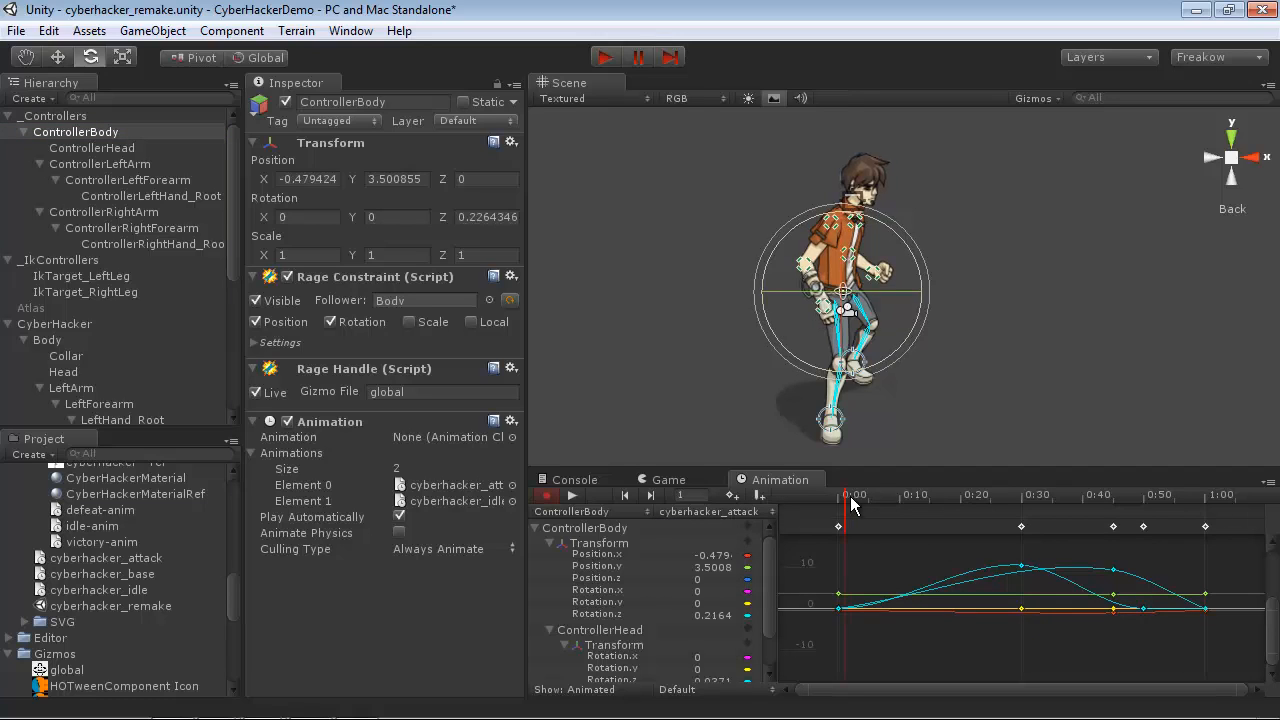
pyautogui.moveTo(866, 507); pyautogui.dragTo(936, 504)
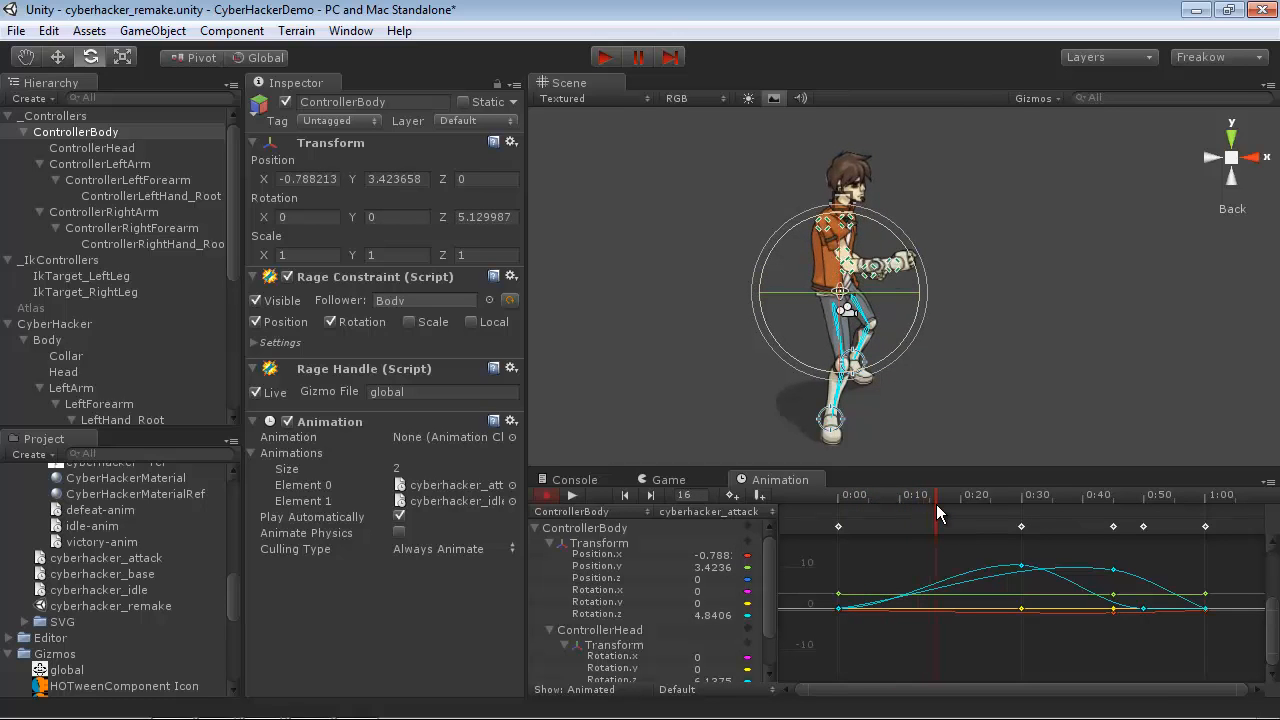
# Step: Add an animation event at frame 16 of cyberhacker_attack and assign it the SwitchsetItem ( String ) function
pyautogui.click(760, 496)
pyautogui.click(936, 508)
pyautogui.rightClick(936, 506)
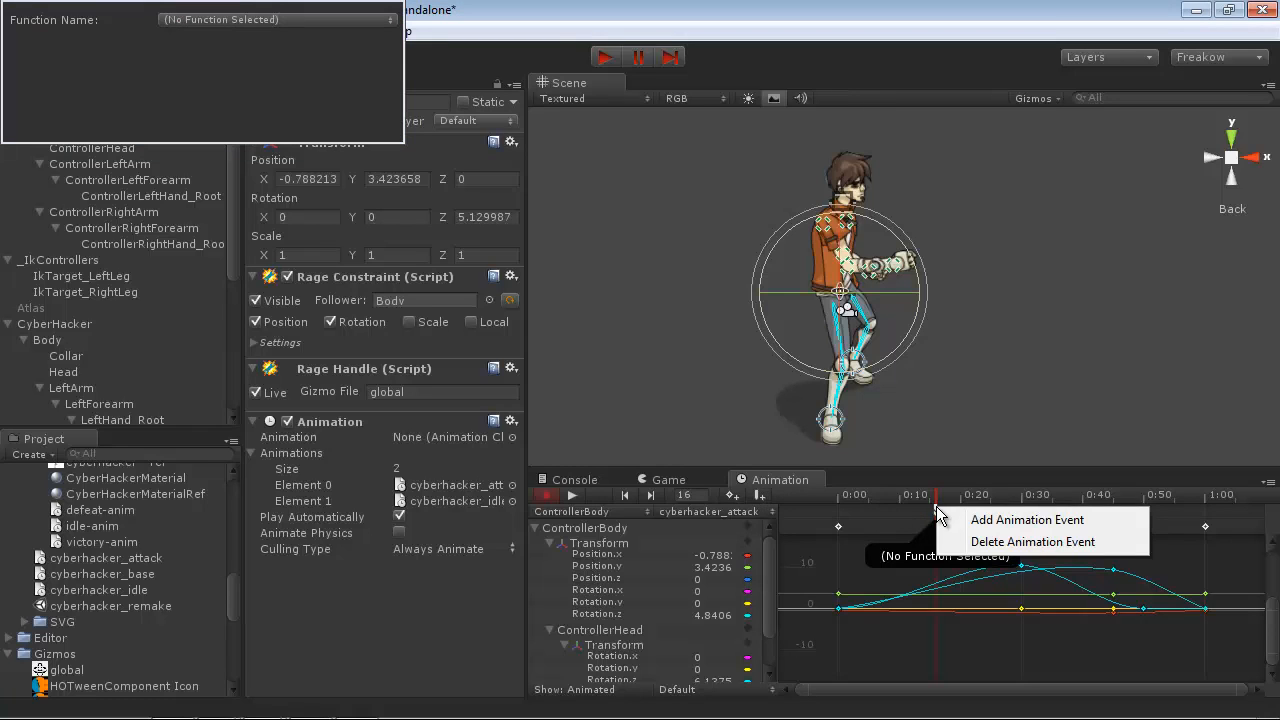
pyautogui.click(964, 542)
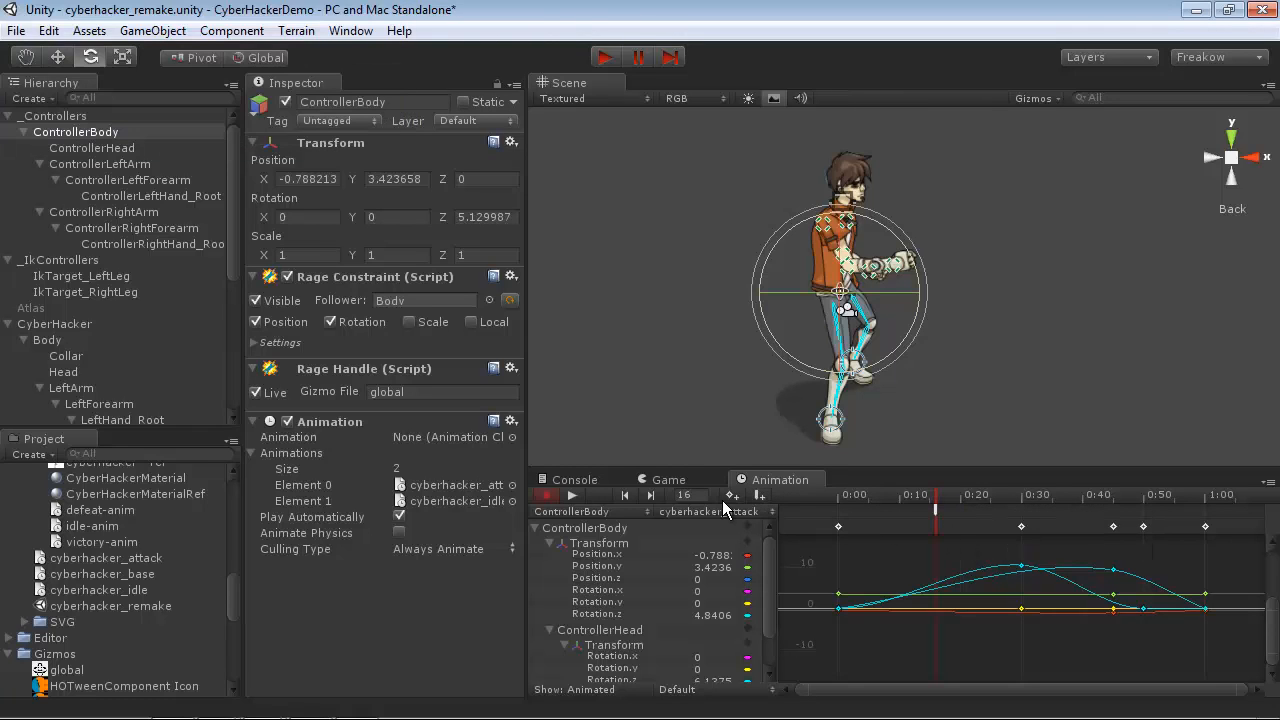
pyautogui.doubleClick(935, 507)
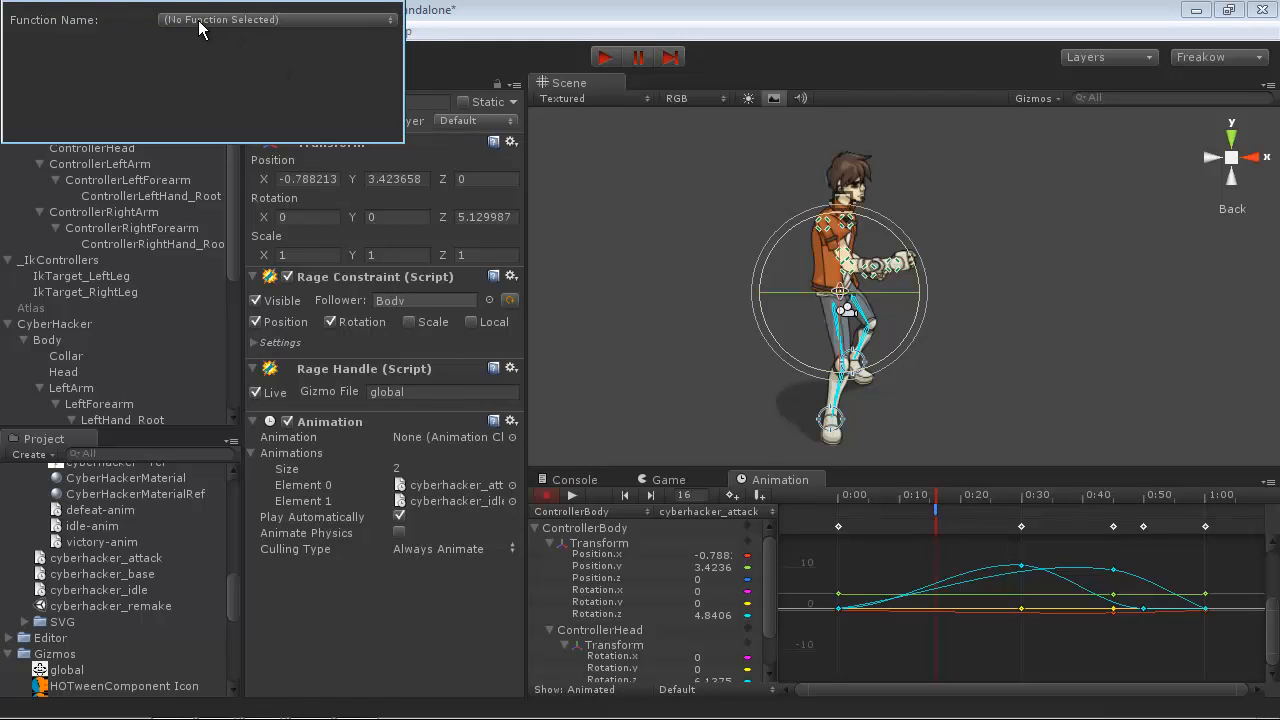
pyautogui.click(200, 22)
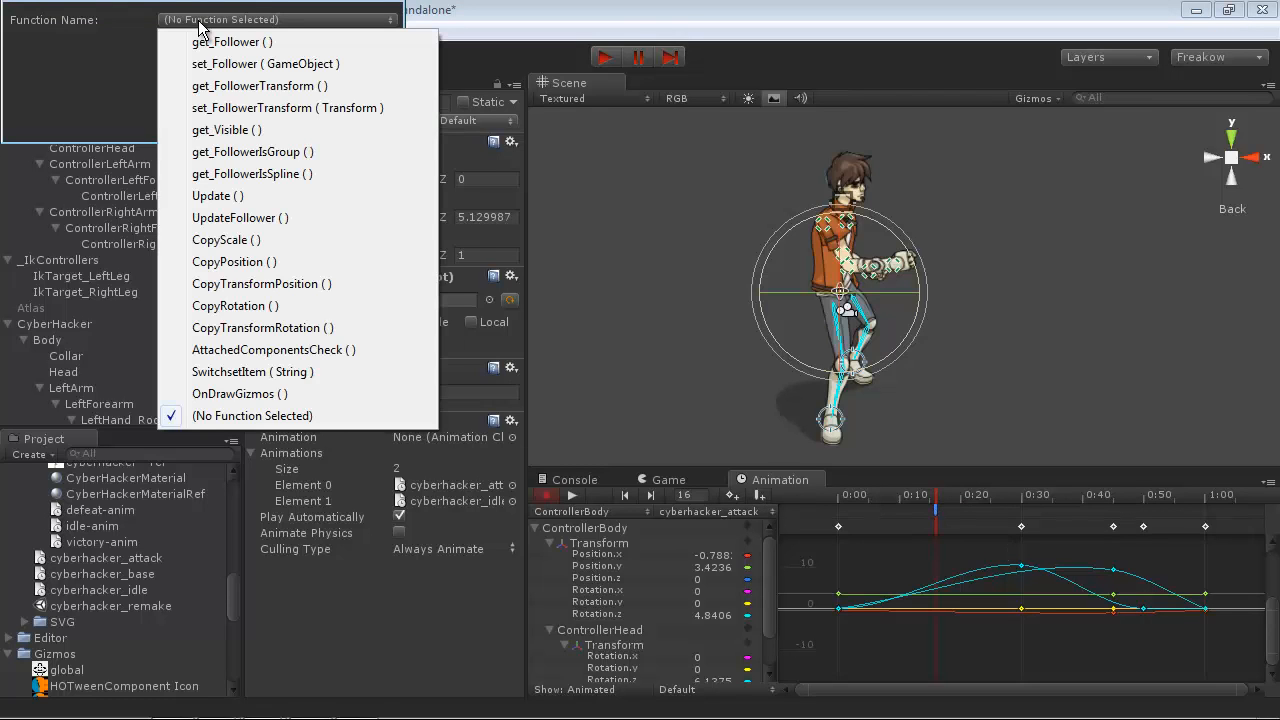
pyautogui.click(244, 372)
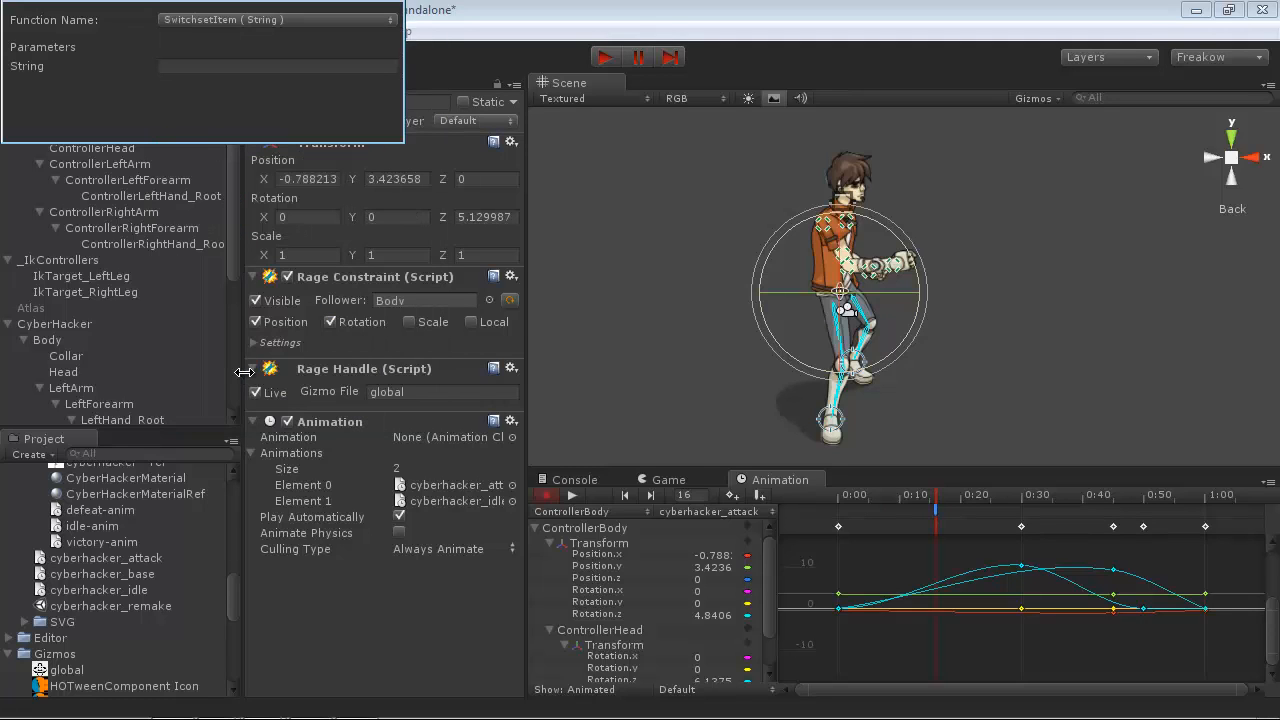
# Step: Set the frame 16 event's String parameter to lhandopen,rhandopen and close the event editor
pyautogui.click(185, 66)
pyautogui.write('lhandopen,rha')
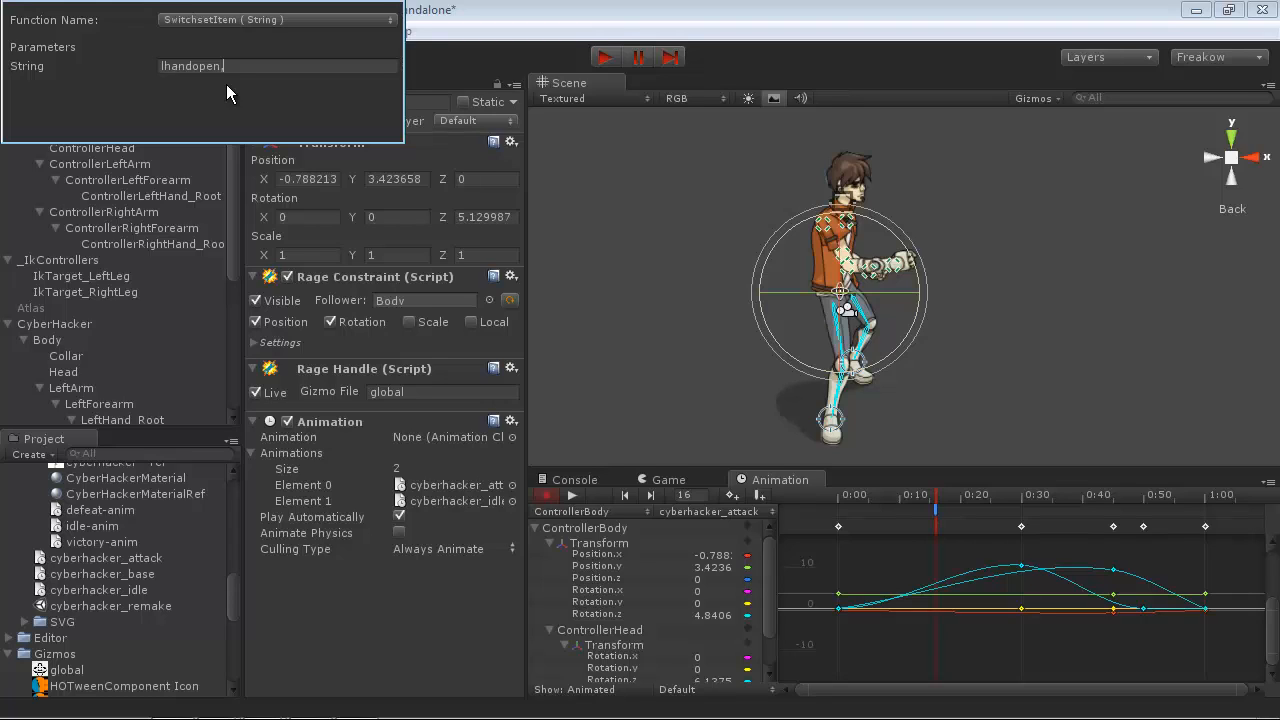
pyautogui.write('ndopen')
pyautogui.click(513, 15)
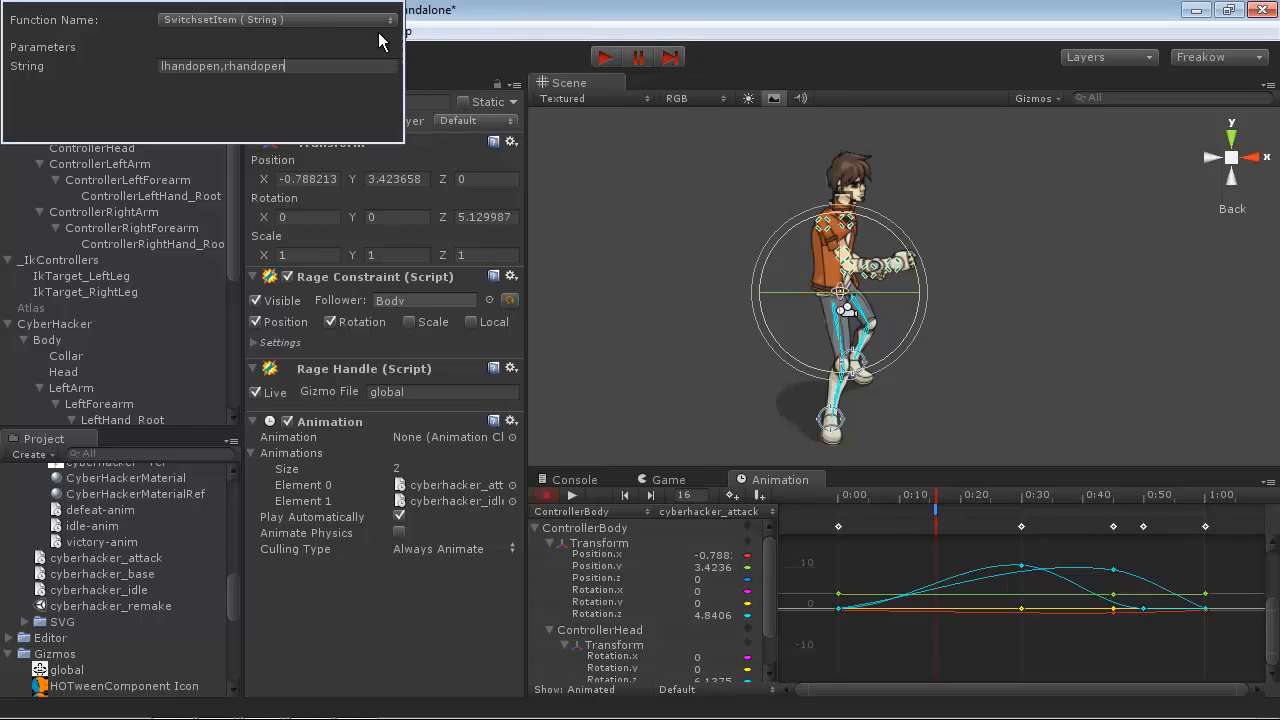
pyautogui.moveTo(303, 2); pyautogui.dragTo(484, 204)
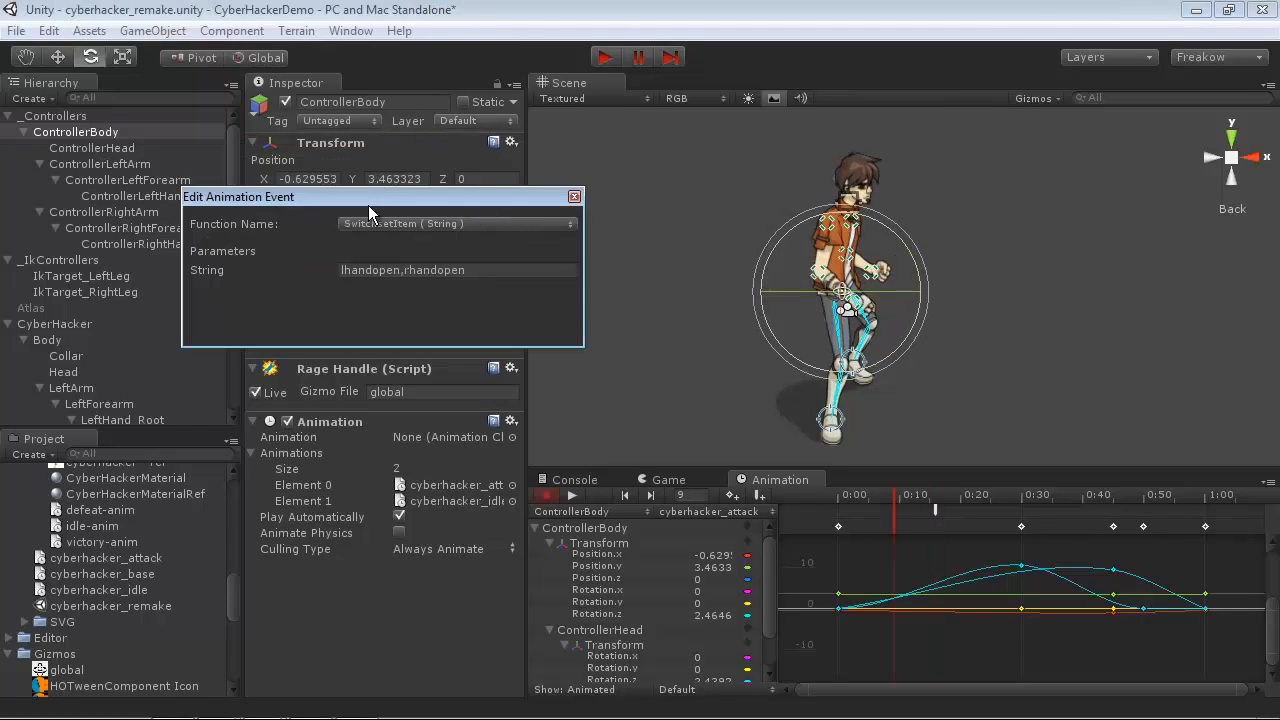
pyautogui.click(574, 196)
# Step: Leave animation recording mode and assign the cyberhacker_attack clip as the default Animation of ControllerBody's Animation component
pyautogui.moveTo(870, 497)
pyautogui.mouseDown()
pyautogui.moveTo(922, 503)
pyautogui.moveTo(850, 511)
pyautogui.mouseUp()
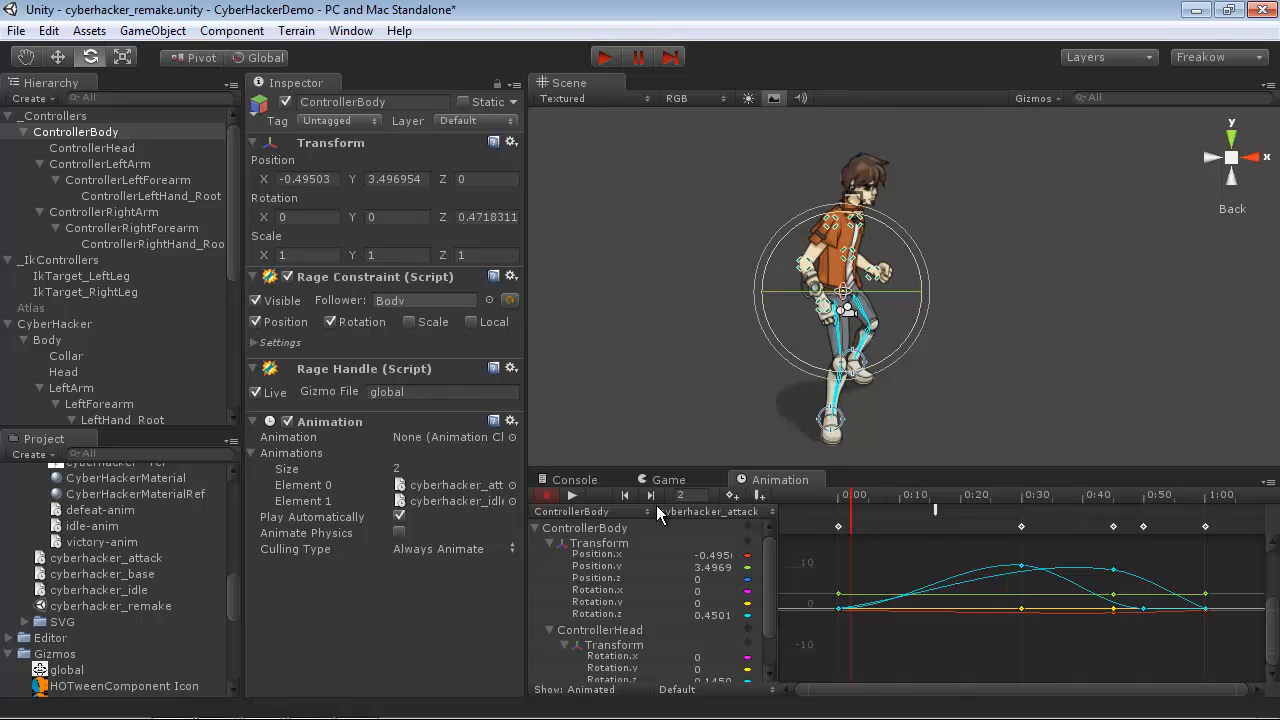
pyautogui.click(548, 496)
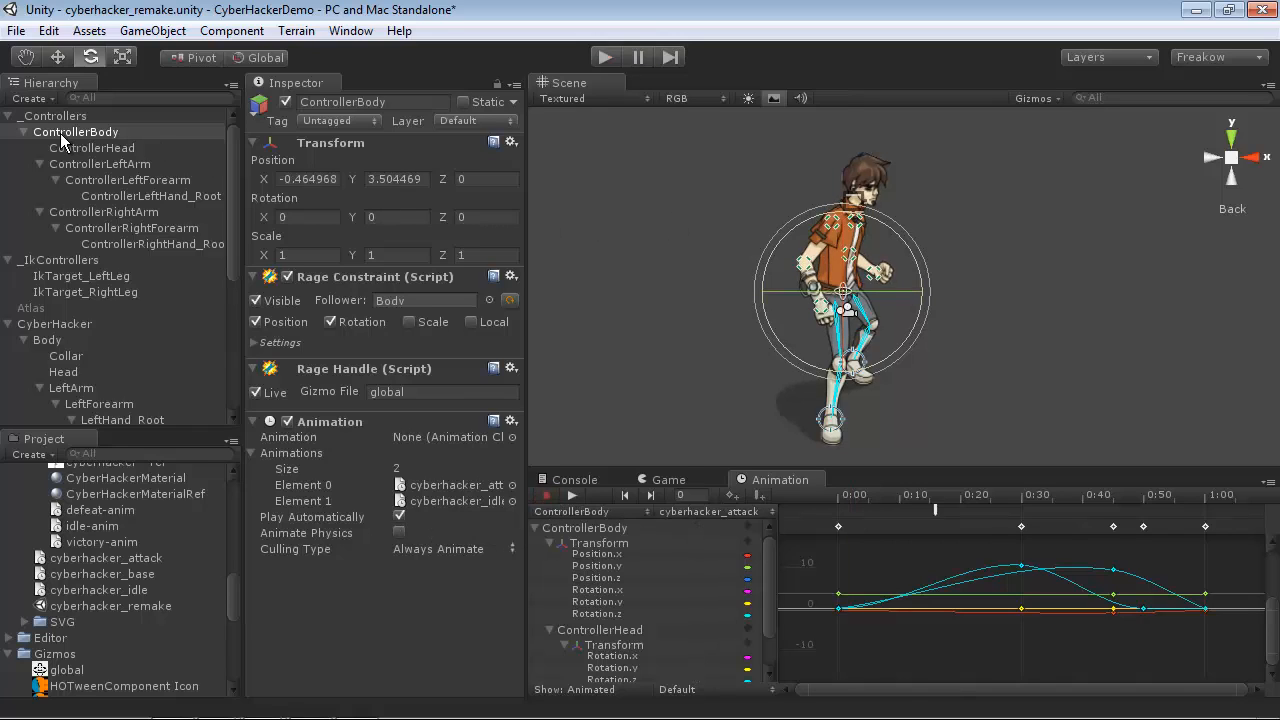
pyautogui.click(472, 487)
pyautogui.moveTo(132, 562); pyautogui.dragTo(448, 433)
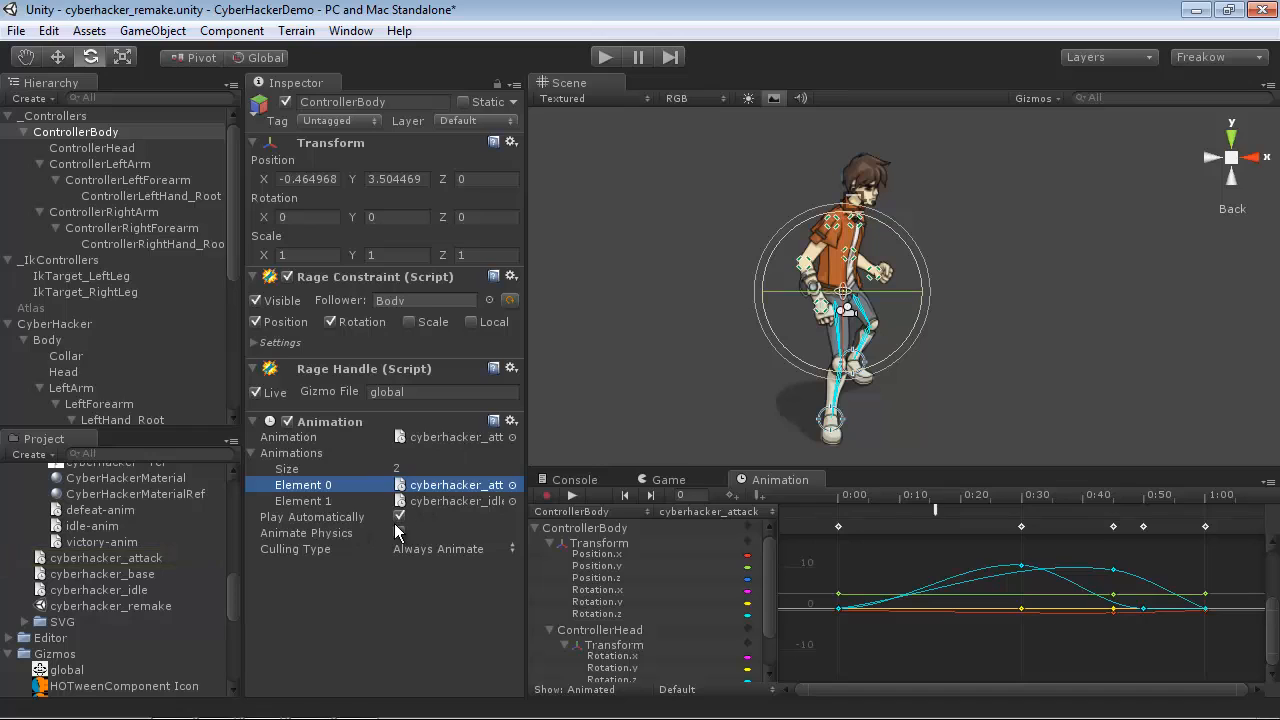
pyautogui.click(672, 391)
pyautogui.middleClick(672, 391)
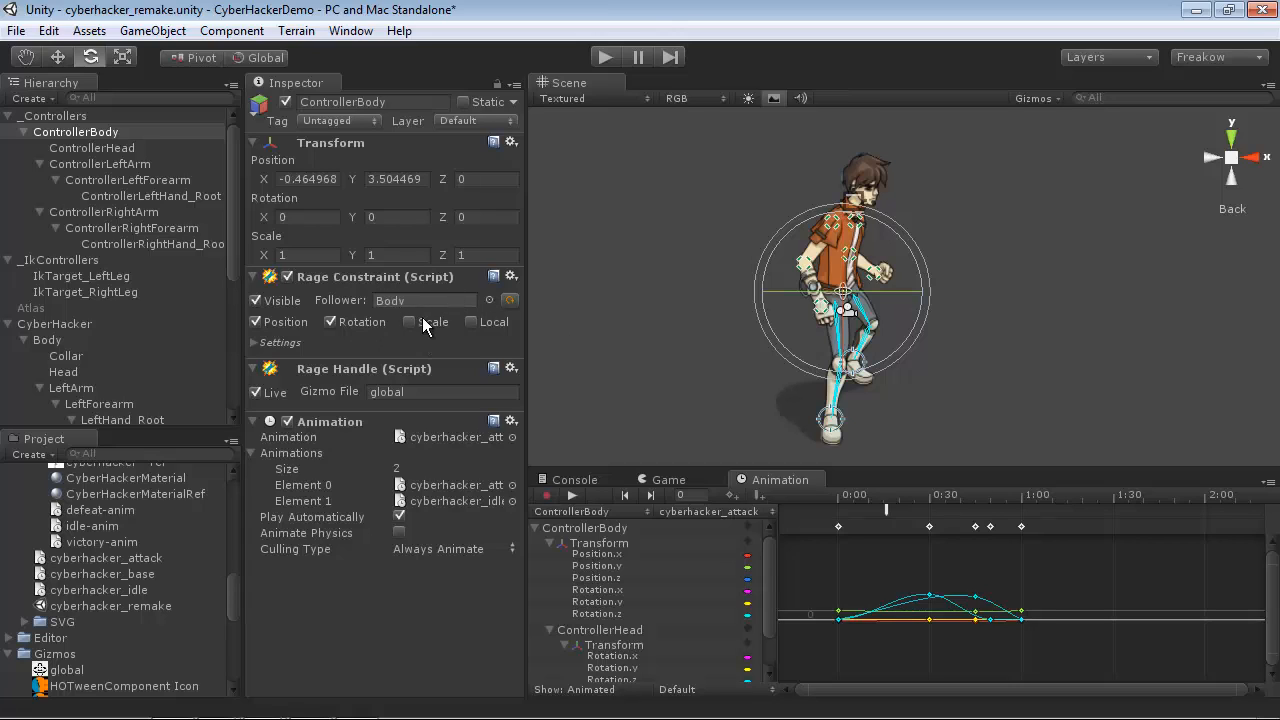
# Step: Refresh the follower in ControllerBody's Rage Constraint and run the game briefly to test the attack
pyautogui.click(510, 302)
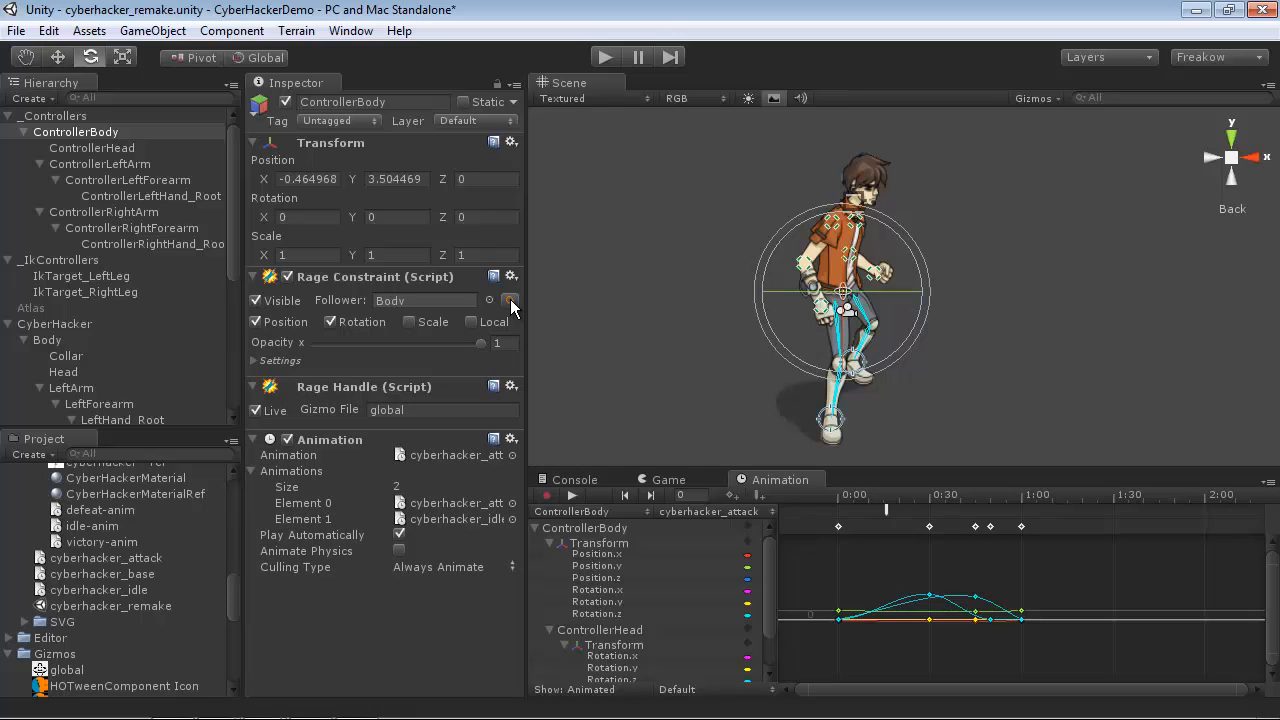
pyautogui.click(605, 57)
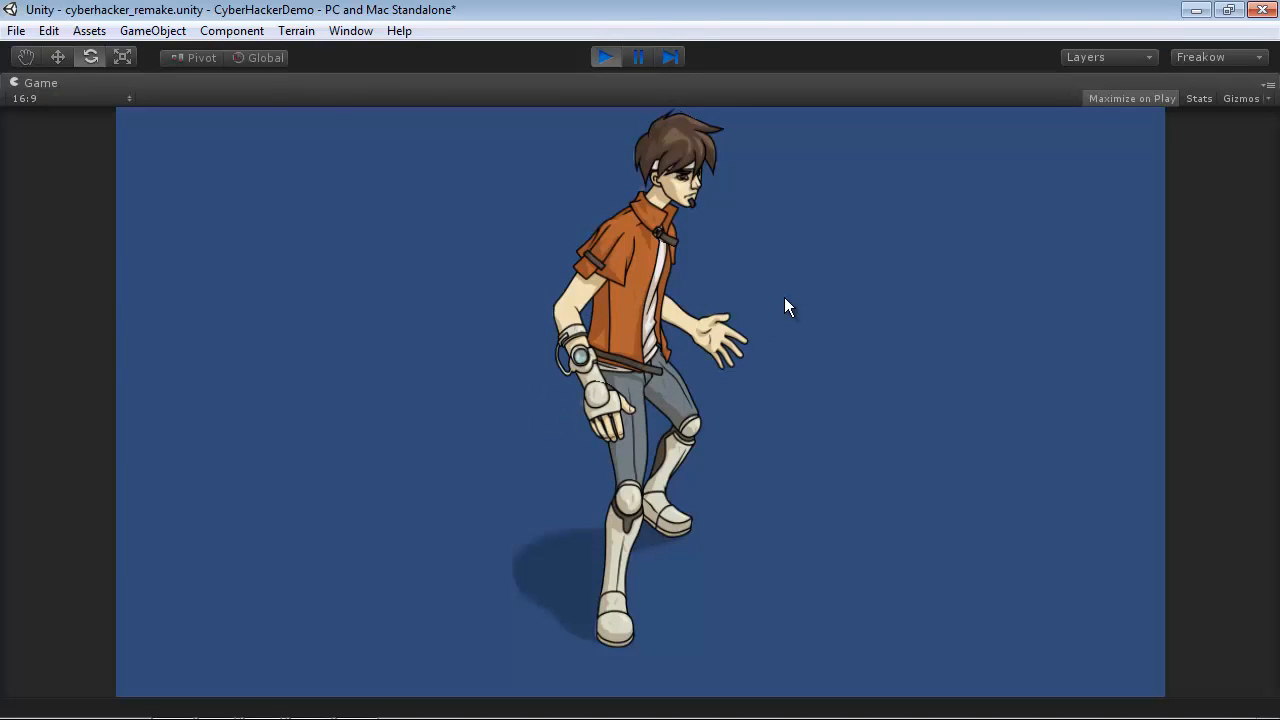
pyautogui.click(603, 57)
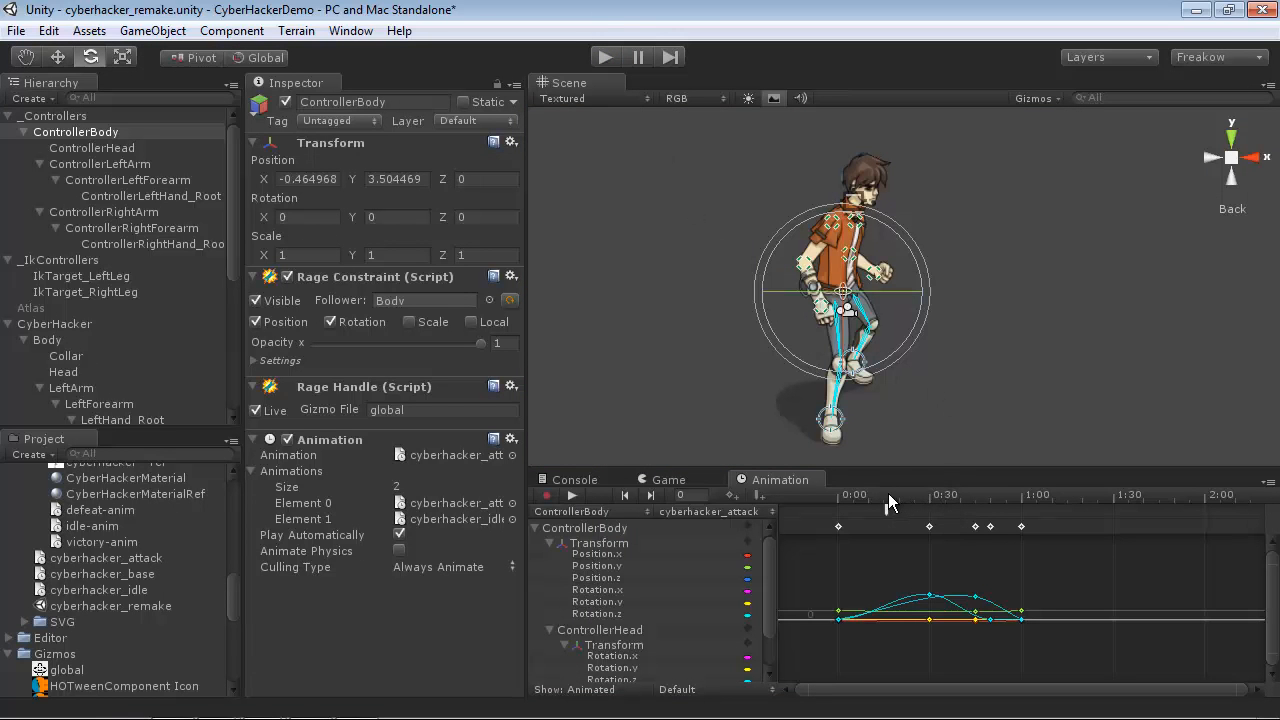
# Step: Add an animation event at frame 47 that calls SwitchsetItem ( String ) with the string lhandclose,rhandclose
pyautogui.moveTo(888, 493); pyautogui.dragTo(983, 507)
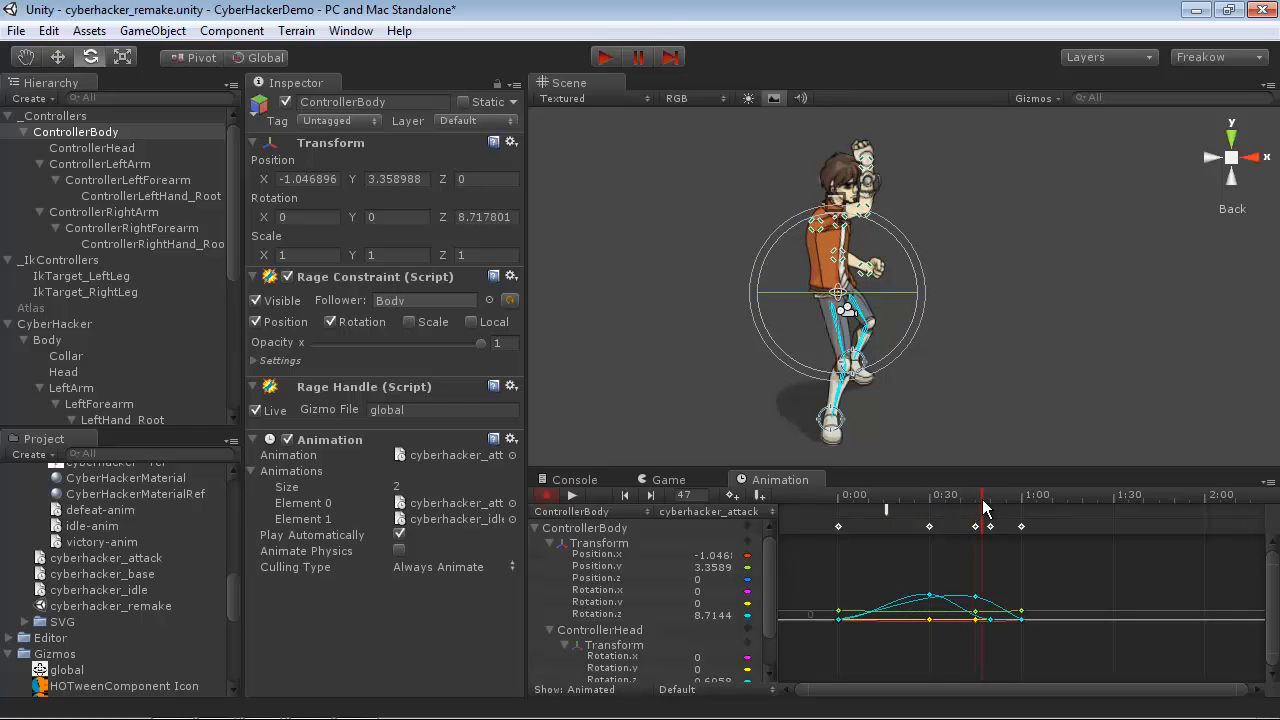
pyautogui.click(760, 494)
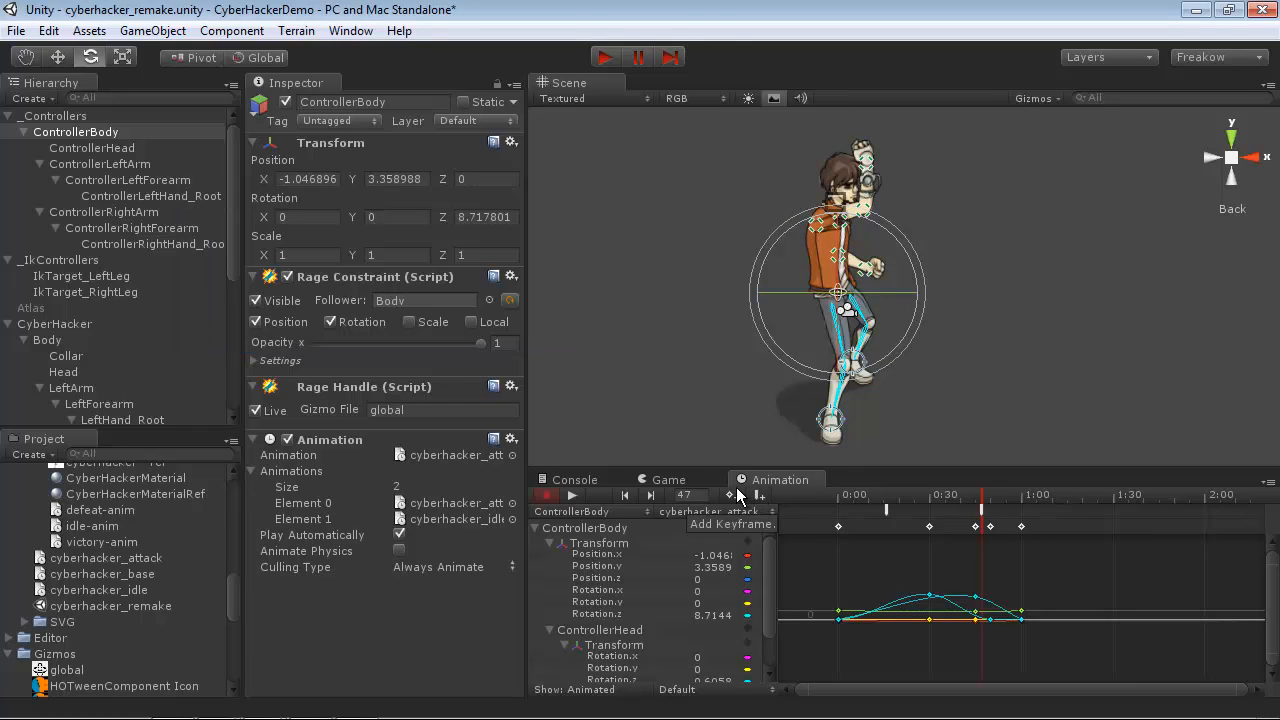
pyautogui.doubleClick(981, 511)
pyautogui.click(365, 216)
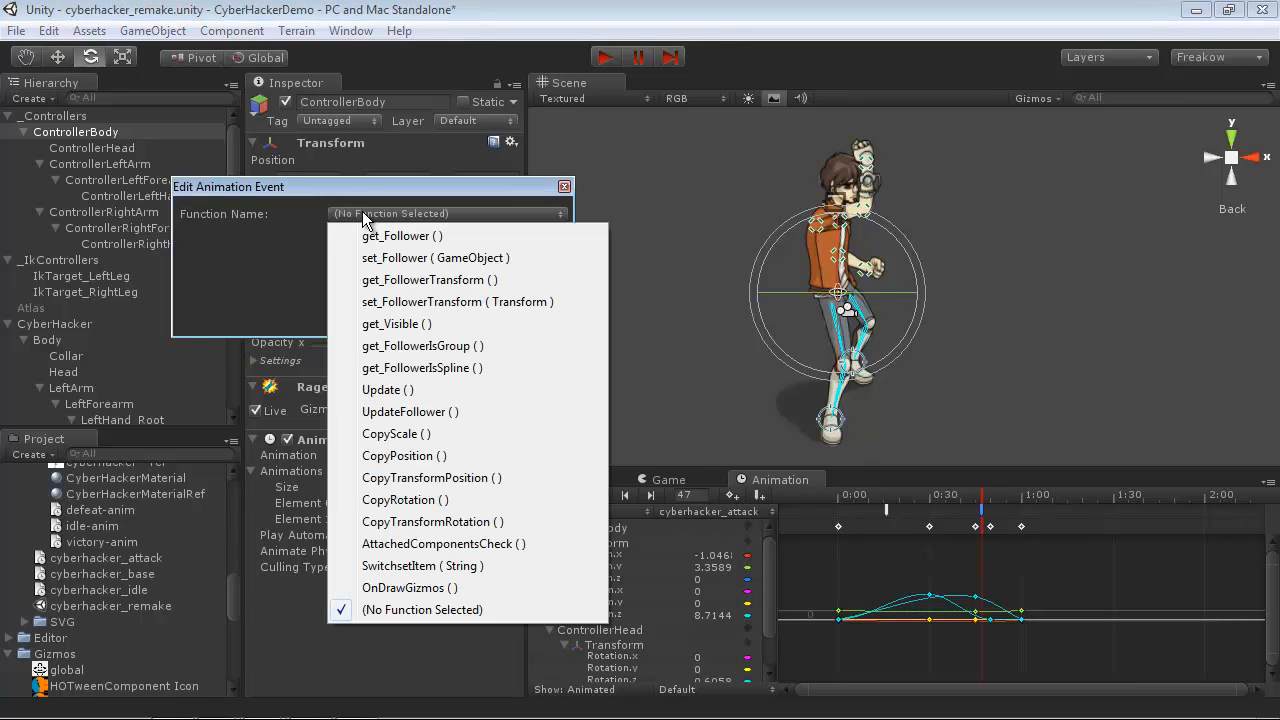
pyautogui.click(410, 565)
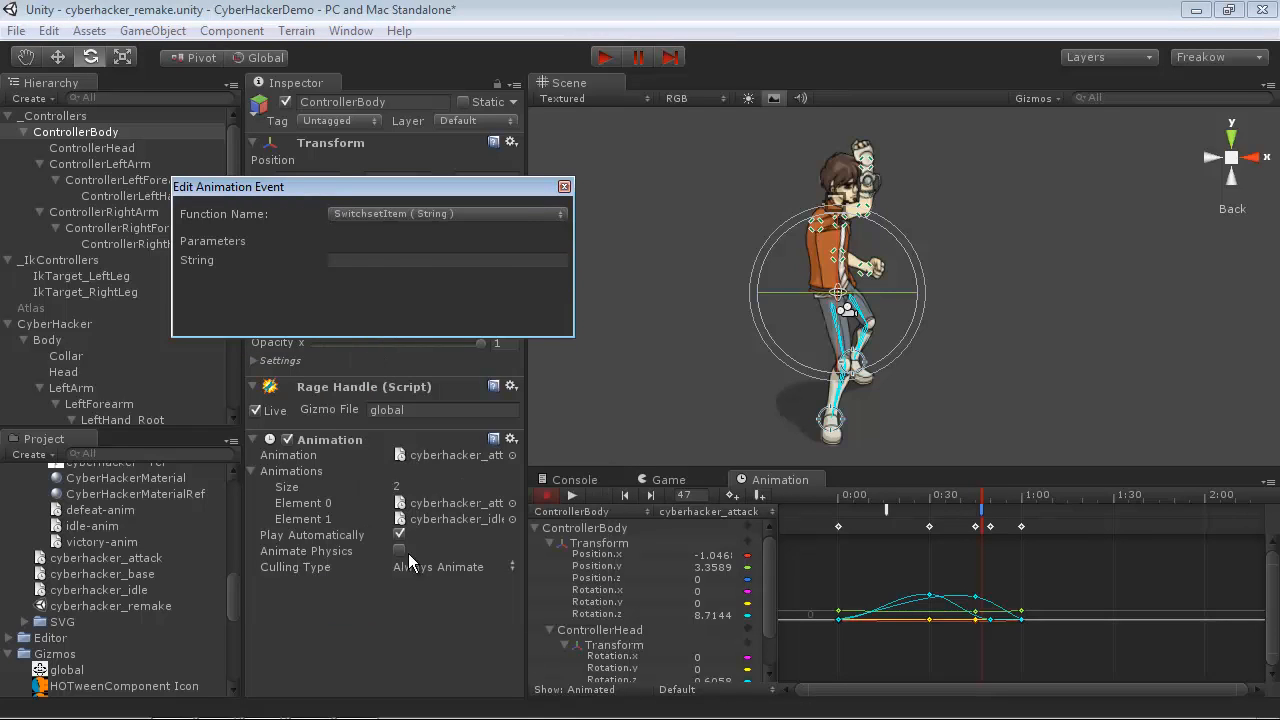
pyautogui.click(354, 264)
pyautogui.write('lhandclose,rhandclose')
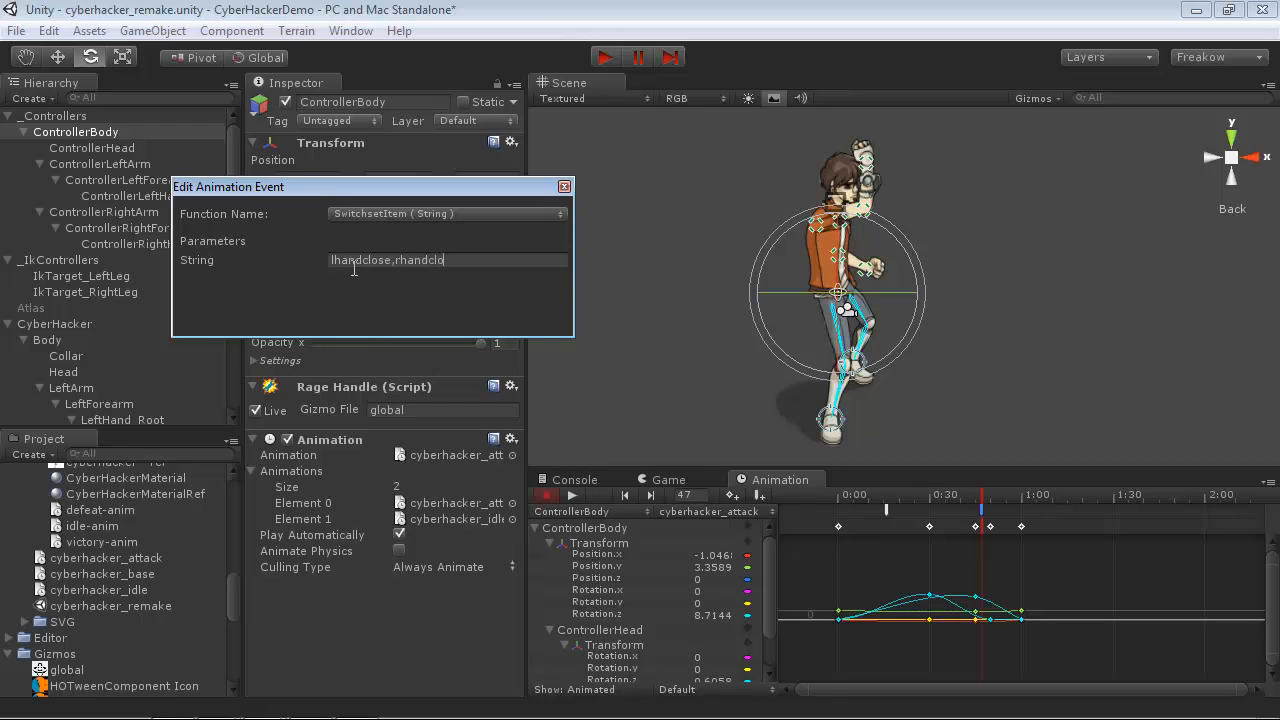
pyautogui.click(564, 187)
# Step: Leave animation recording mode and run the game to check the attack animation with both hand-switch events
pyautogui.click(546, 497)
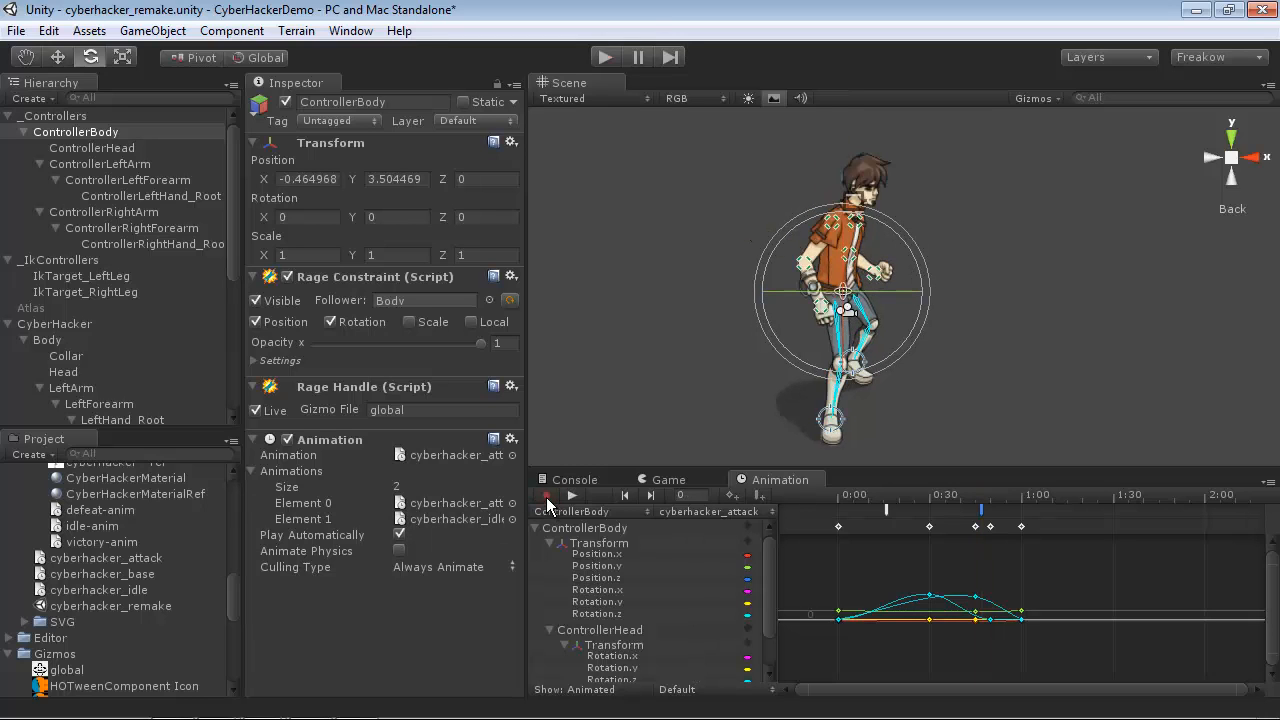
pyautogui.click(600, 56)
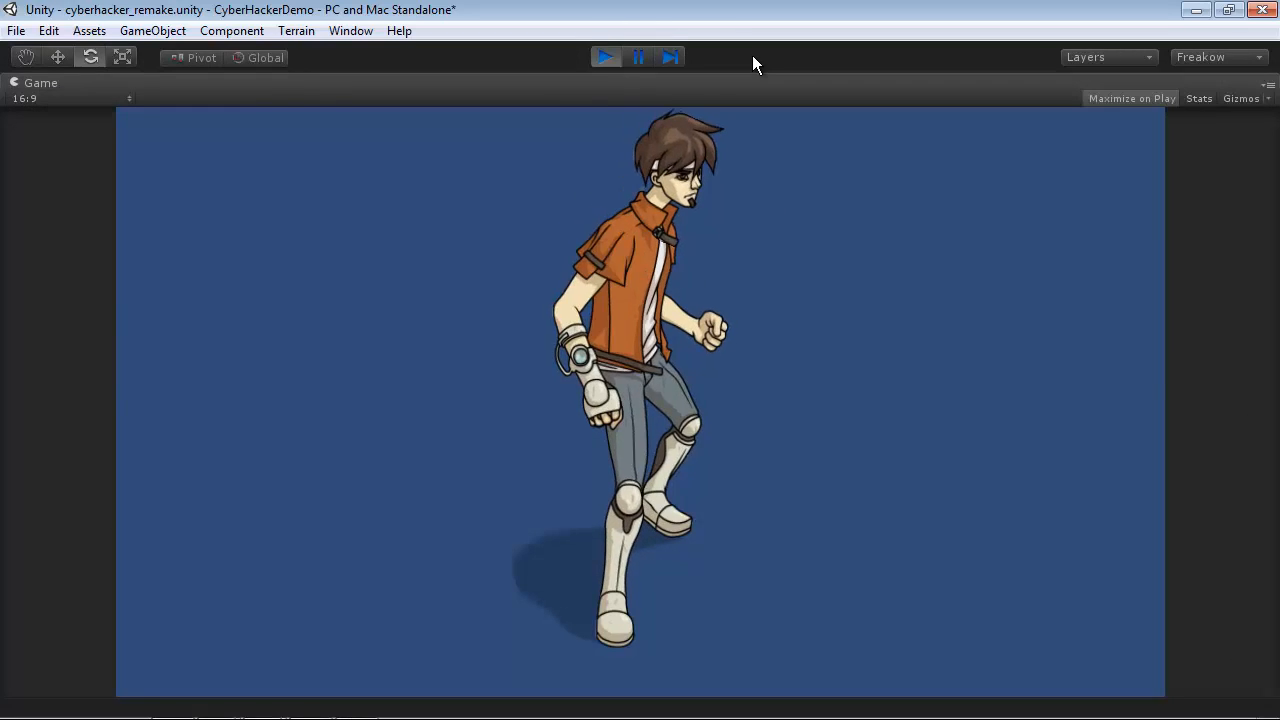
pyautogui.click(608, 59)
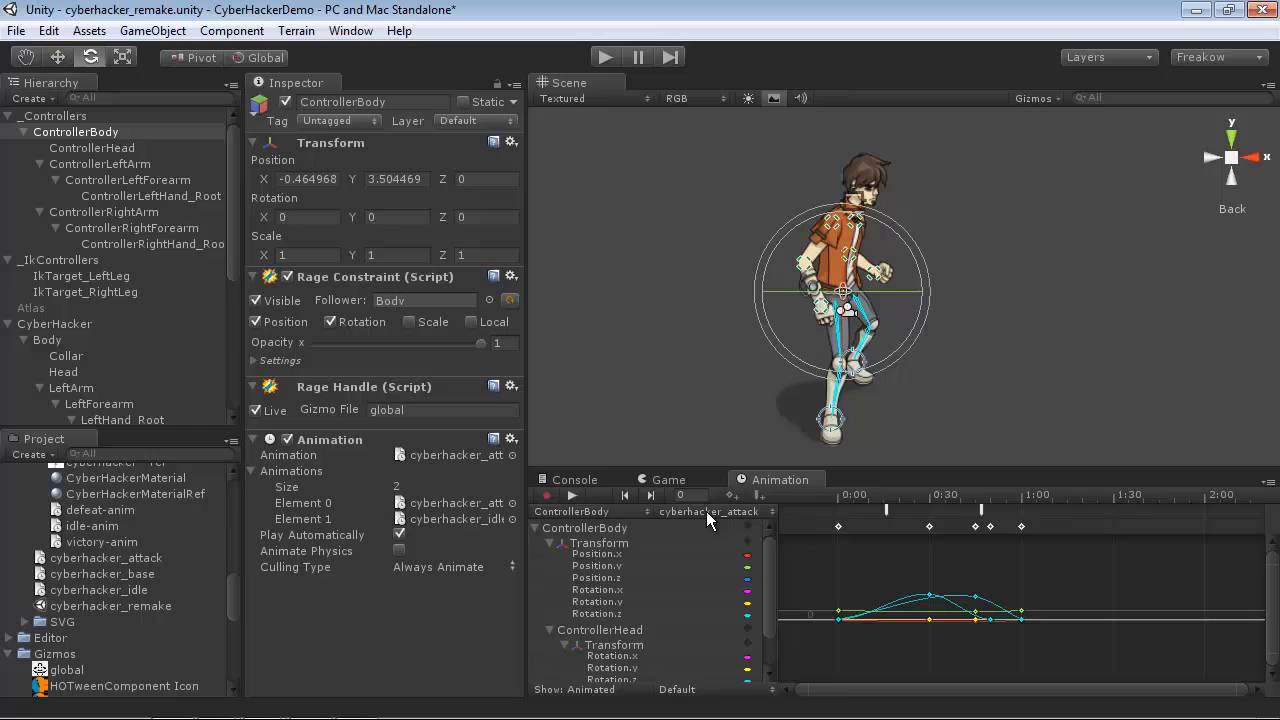
# Step: Set the cyberhacker_attack clip's Wrap Mode to Loop and run the game to preview the repeating attack
pyautogui.click(448, 506)
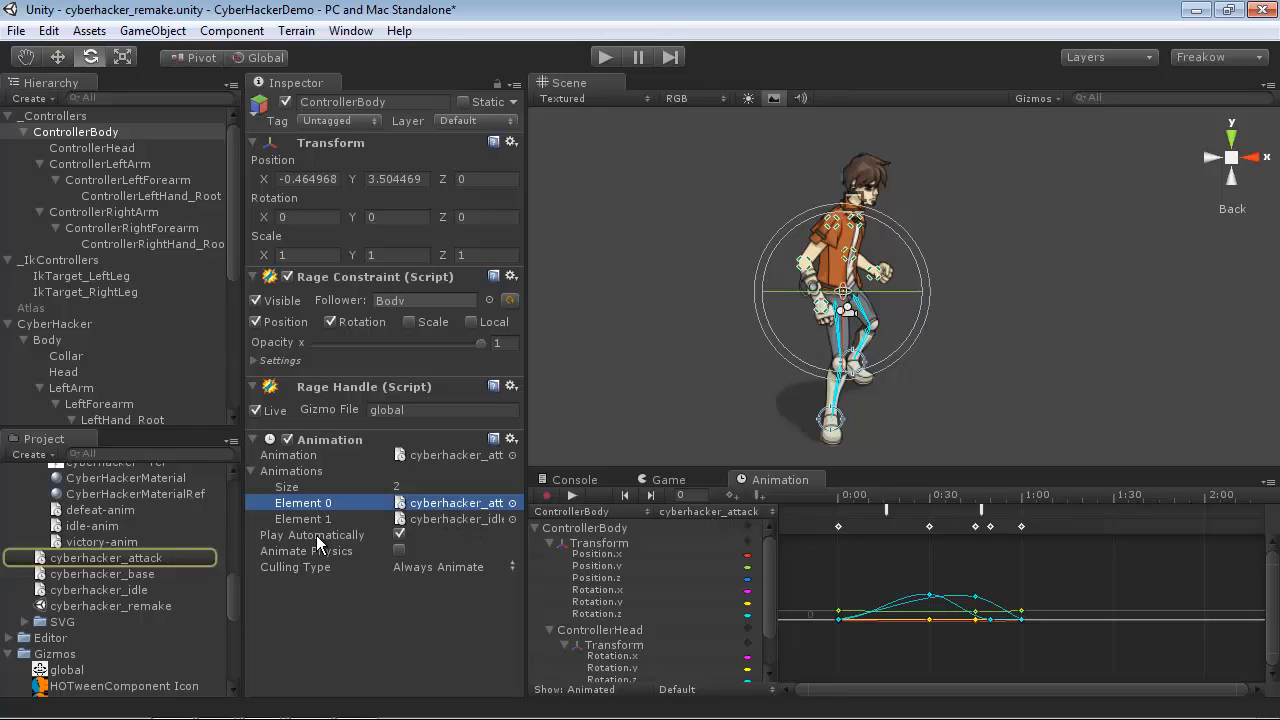
pyautogui.click(150, 557)
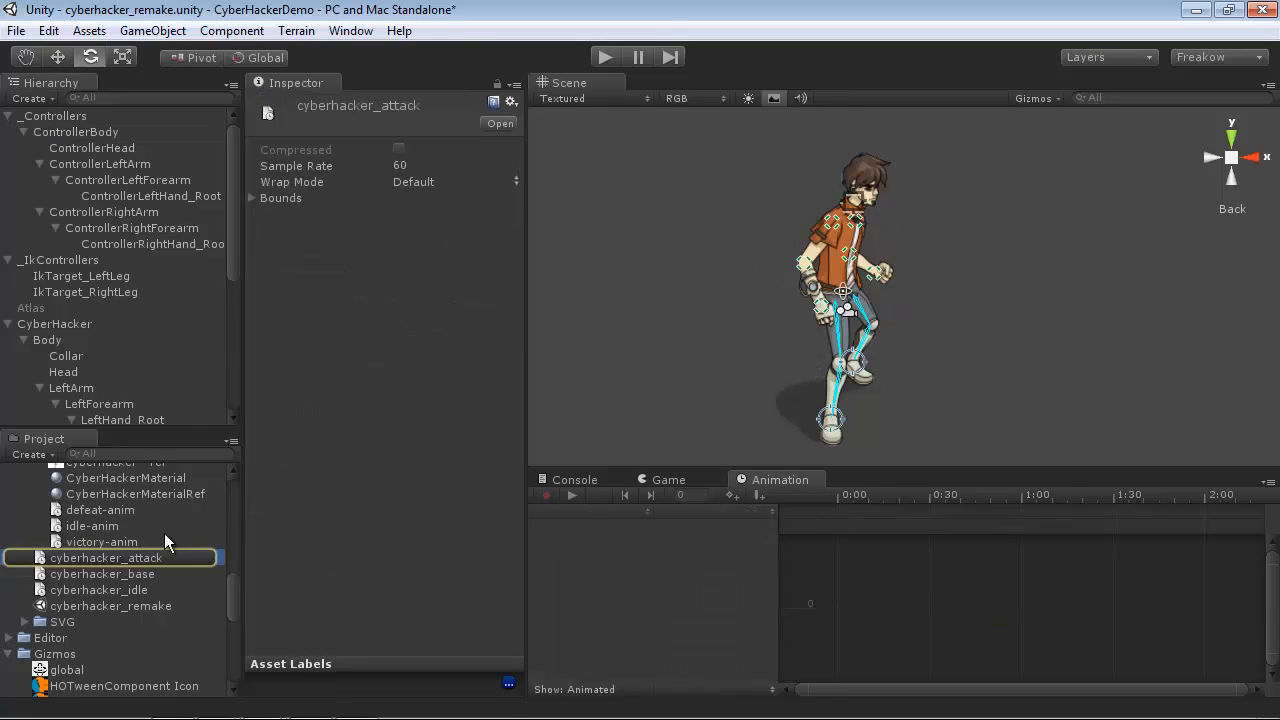
pyautogui.click(414, 181)
pyautogui.click(515, 249)
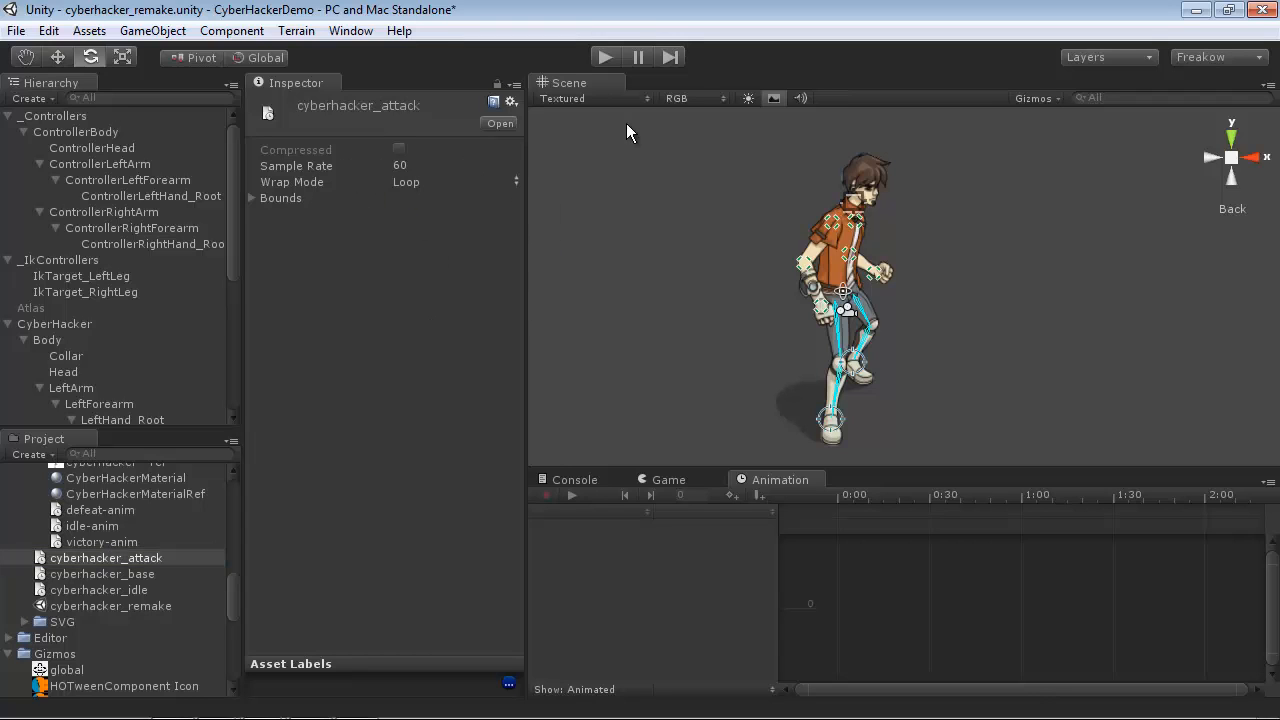
pyautogui.click(603, 55)
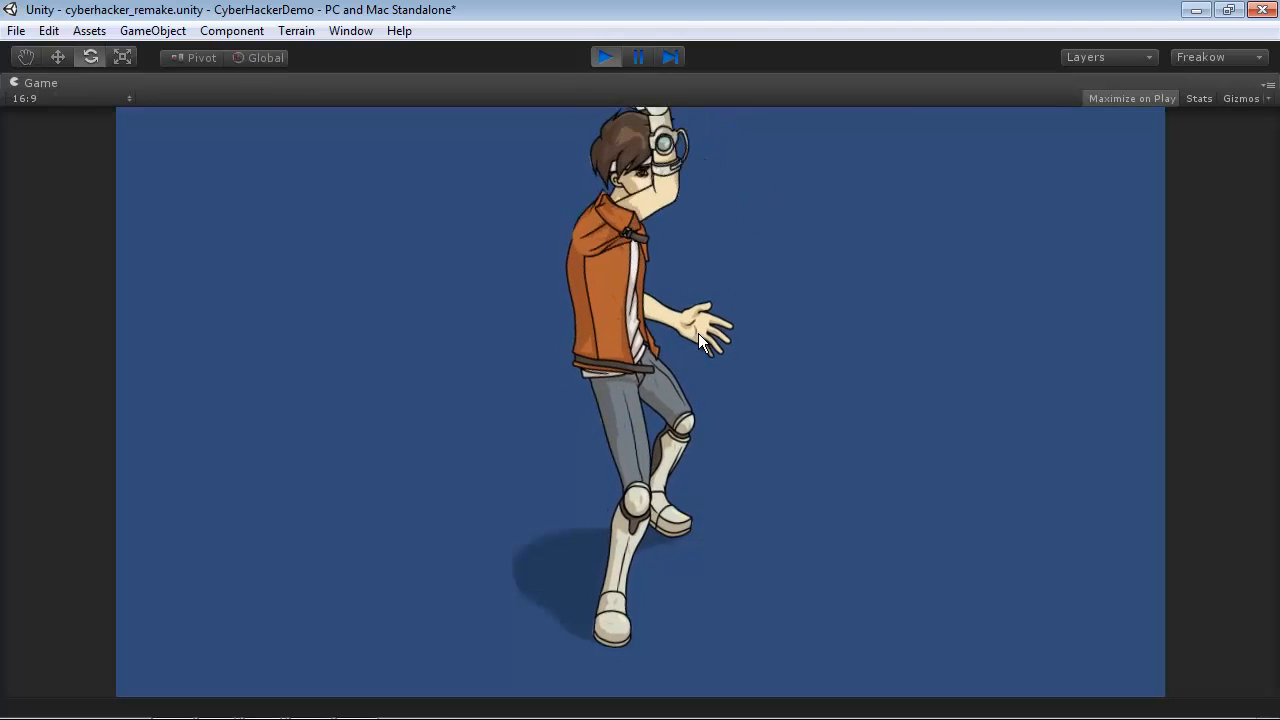
pyautogui.click(604, 55)
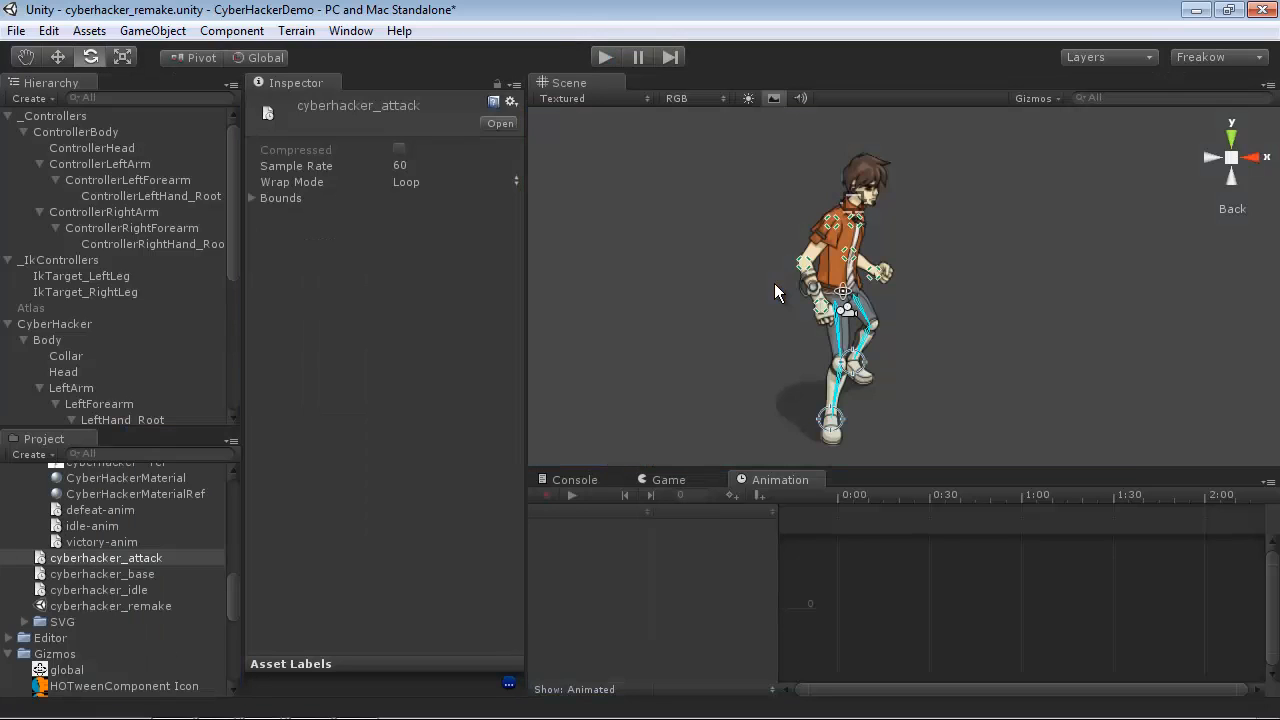
# Step: Reduce the String parameter of ControllerBody's frame 16 attack event to rhandopen and close the event editor
pyautogui.click(50, 115)
pyautogui.click(70, 131)
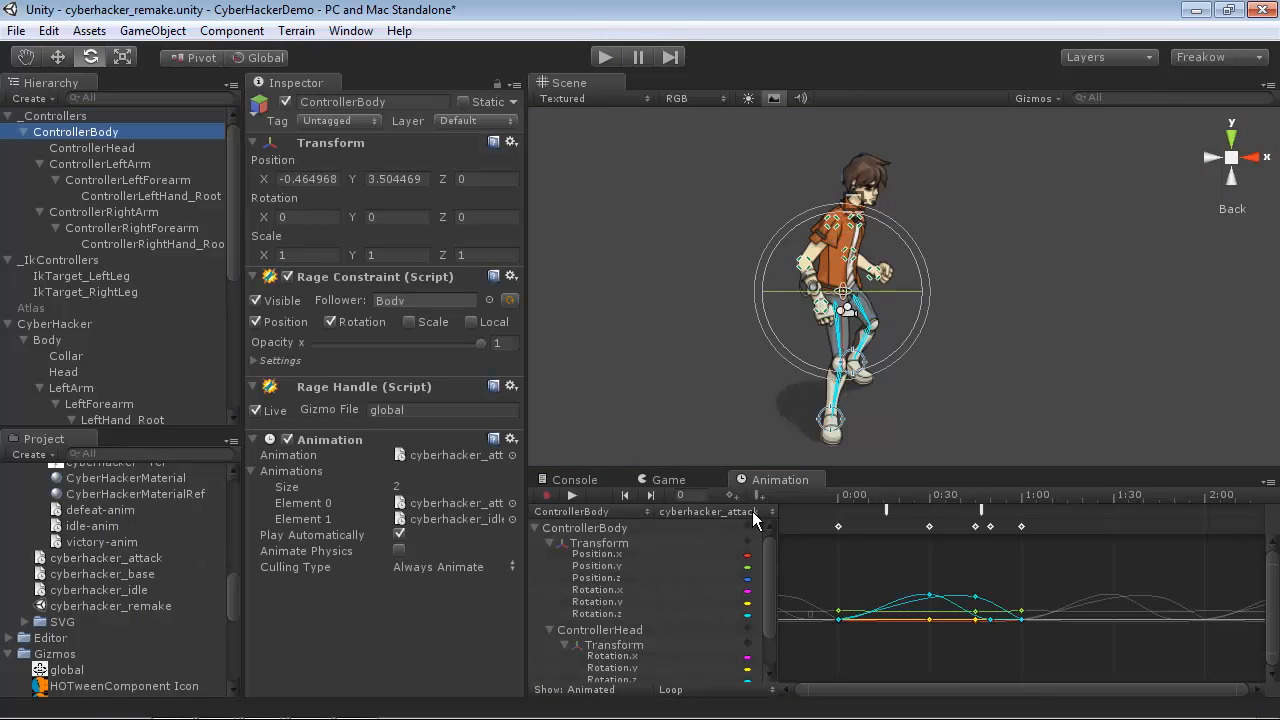
pyautogui.doubleClick(886, 509)
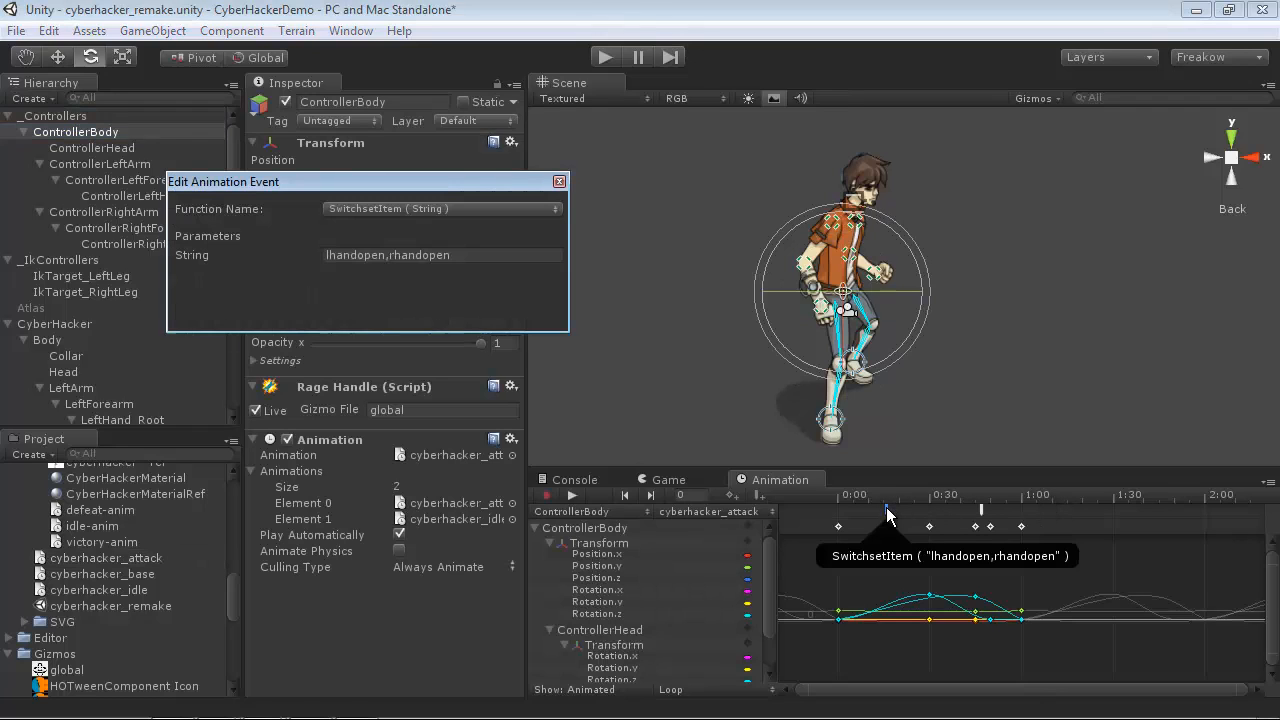
pyautogui.click(443, 255)
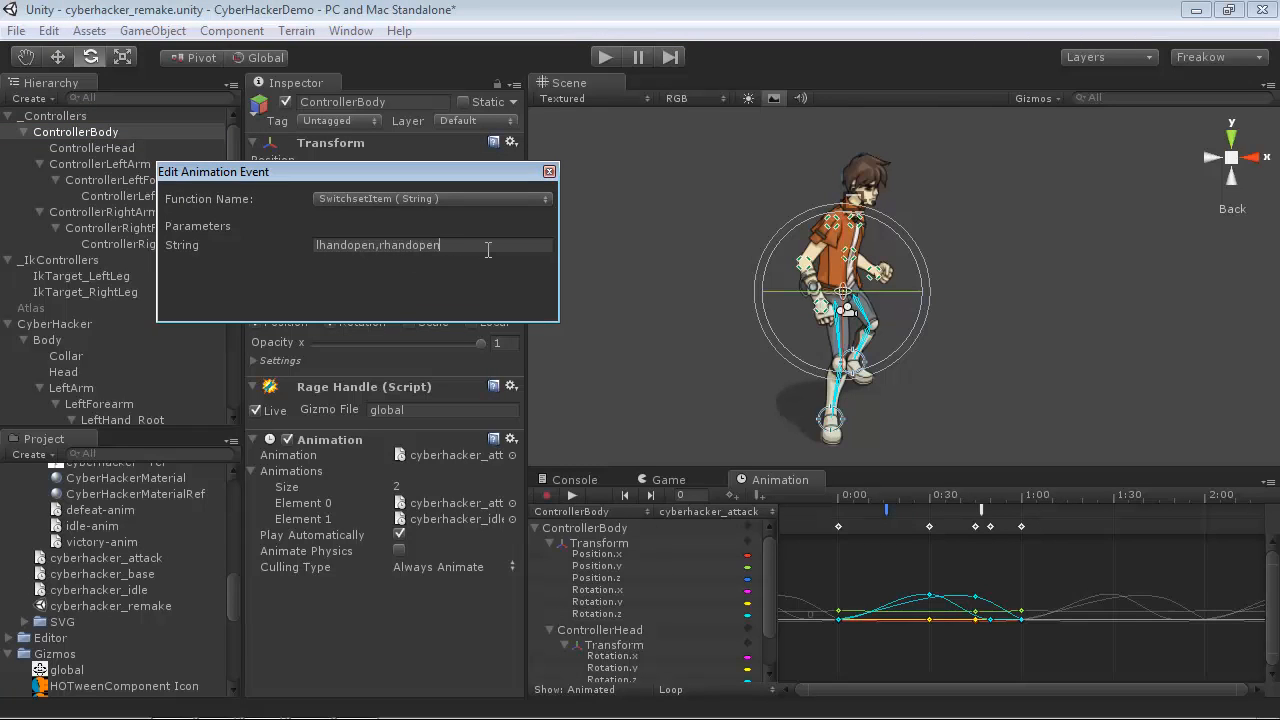
pyautogui.moveTo(381, 251); pyautogui.dragTo(280, 245)
pyautogui.press('BackSpace')
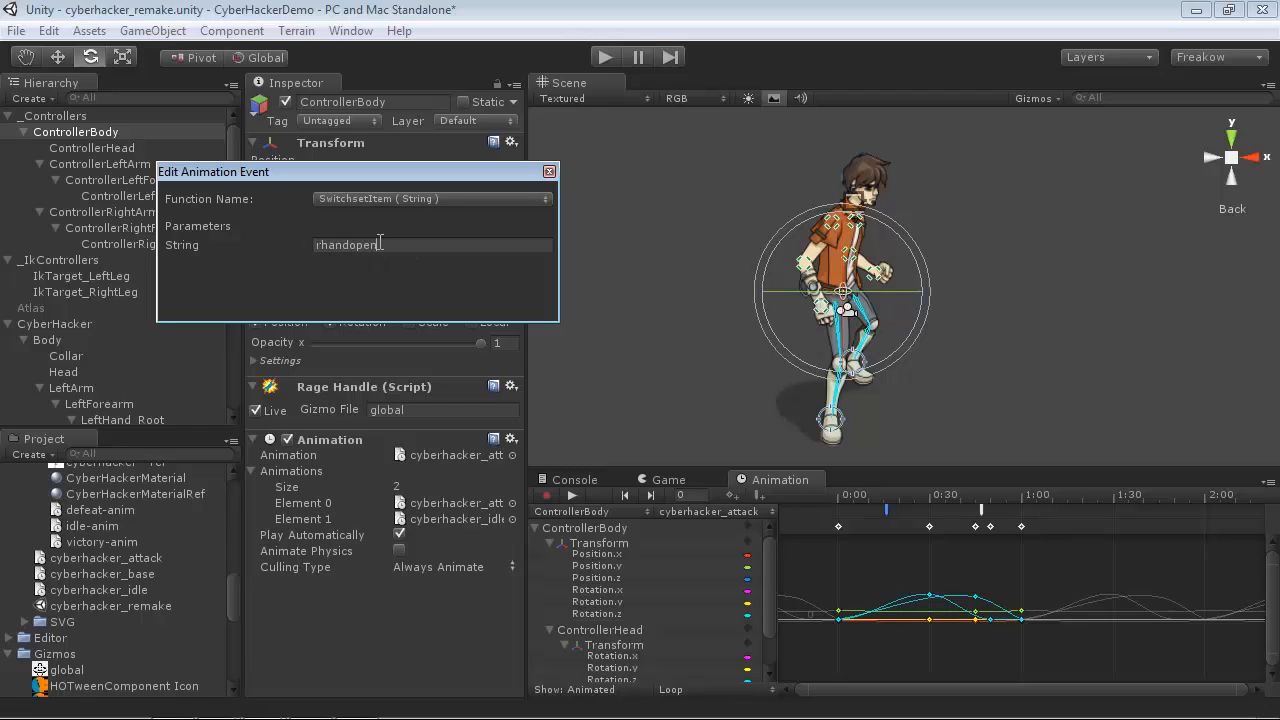
pyautogui.click(549, 171)
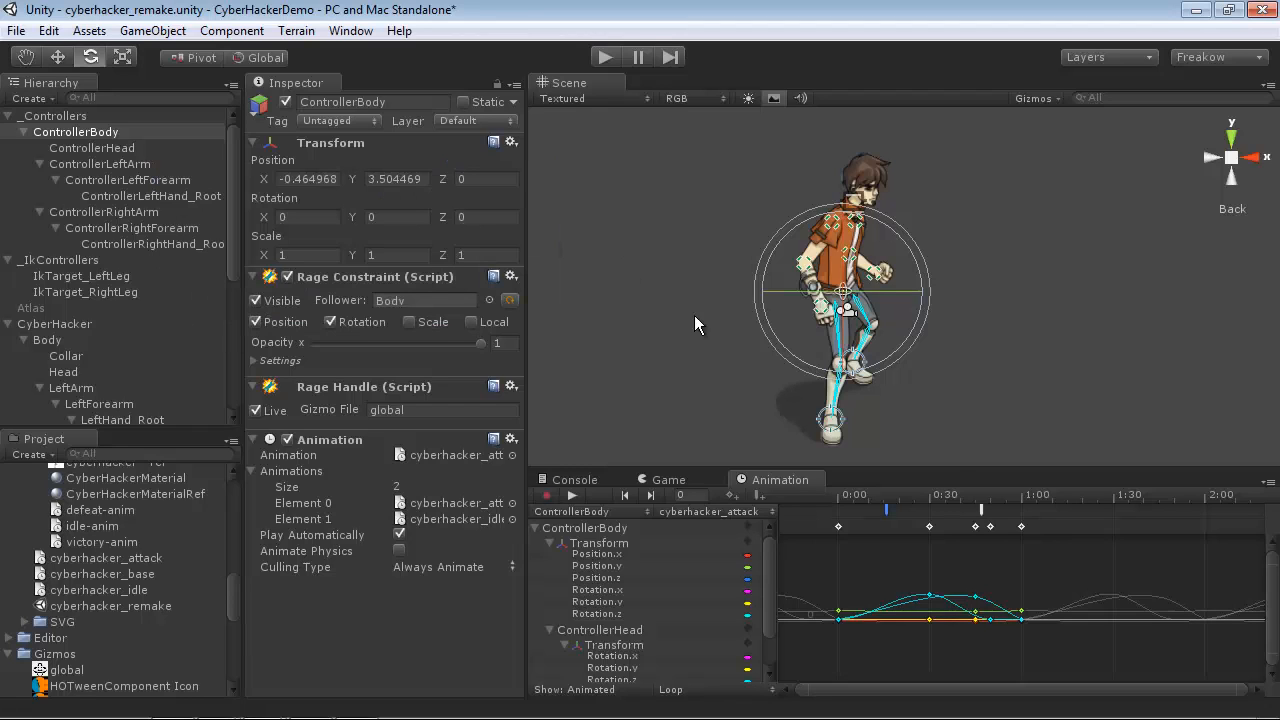
# Step: Reduce the String parameter of the frame 47 attack event to rhandclose
pyautogui.doubleClick(981, 511)
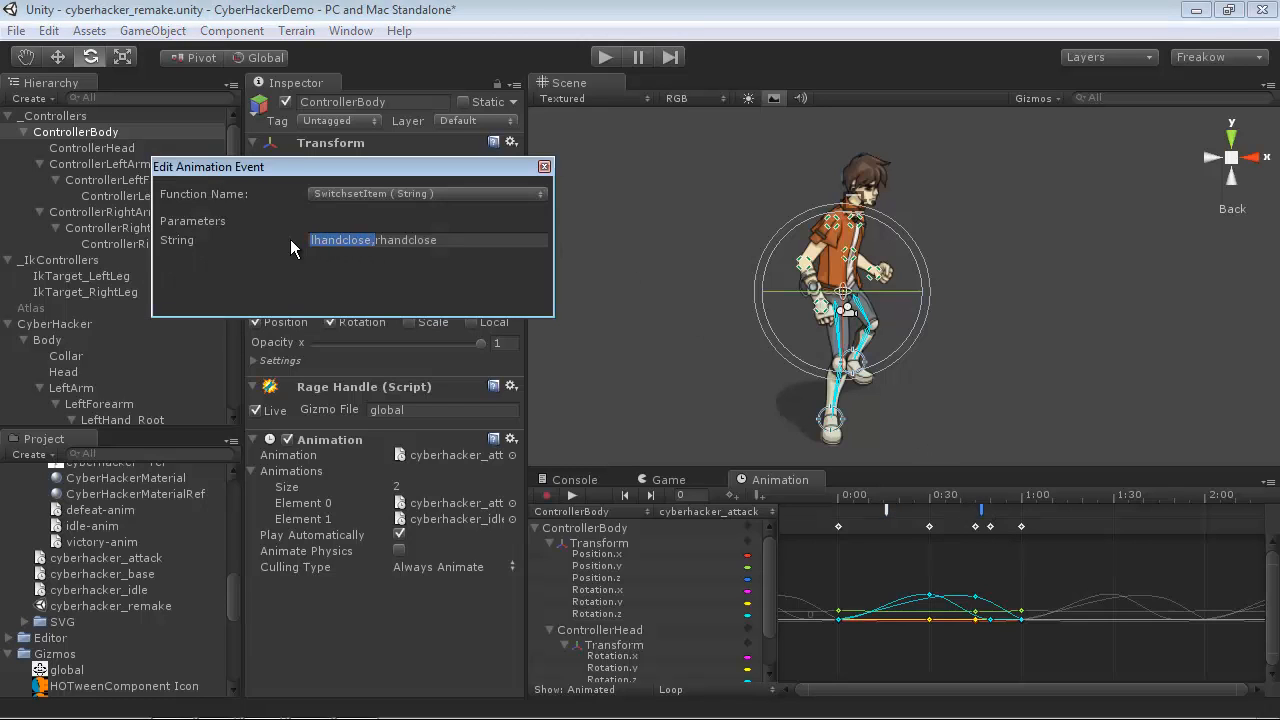
pyautogui.press('BackSpace')
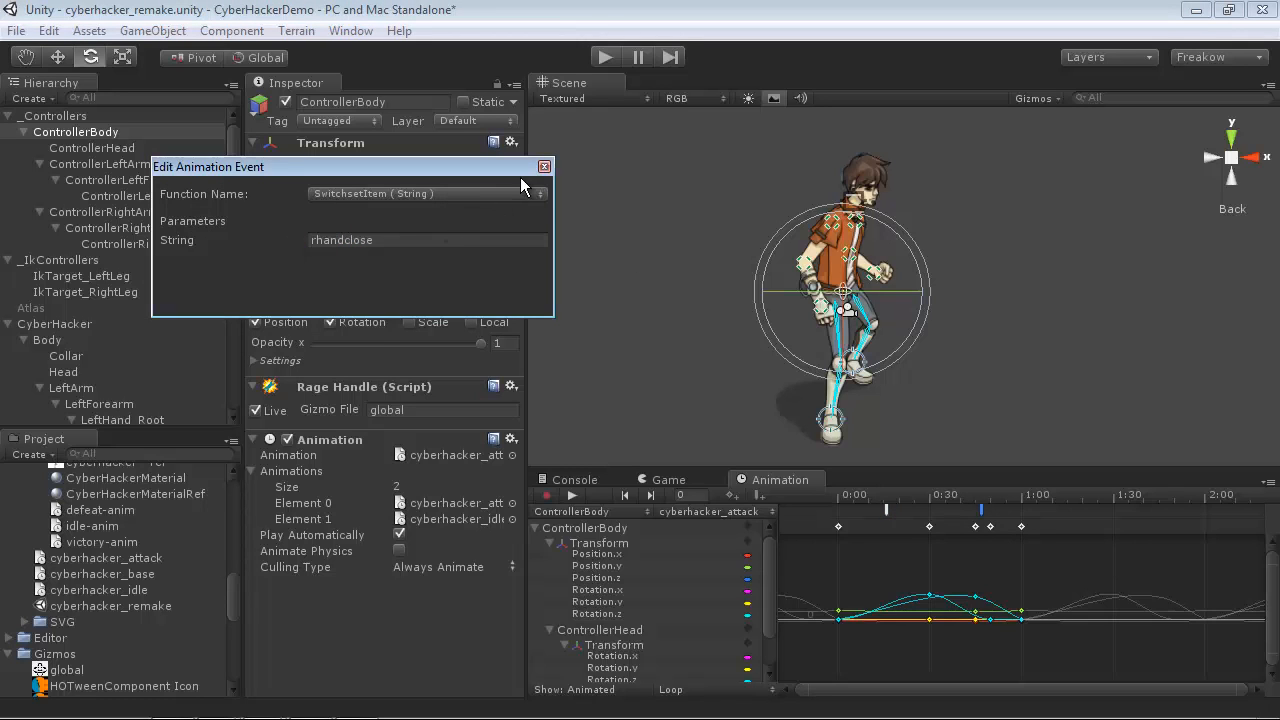
# Step: Close the event editor and run the game briefly to check the attack animation with the renamed hand events
pyautogui.click(543, 167)
pyautogui.click(606, 59)
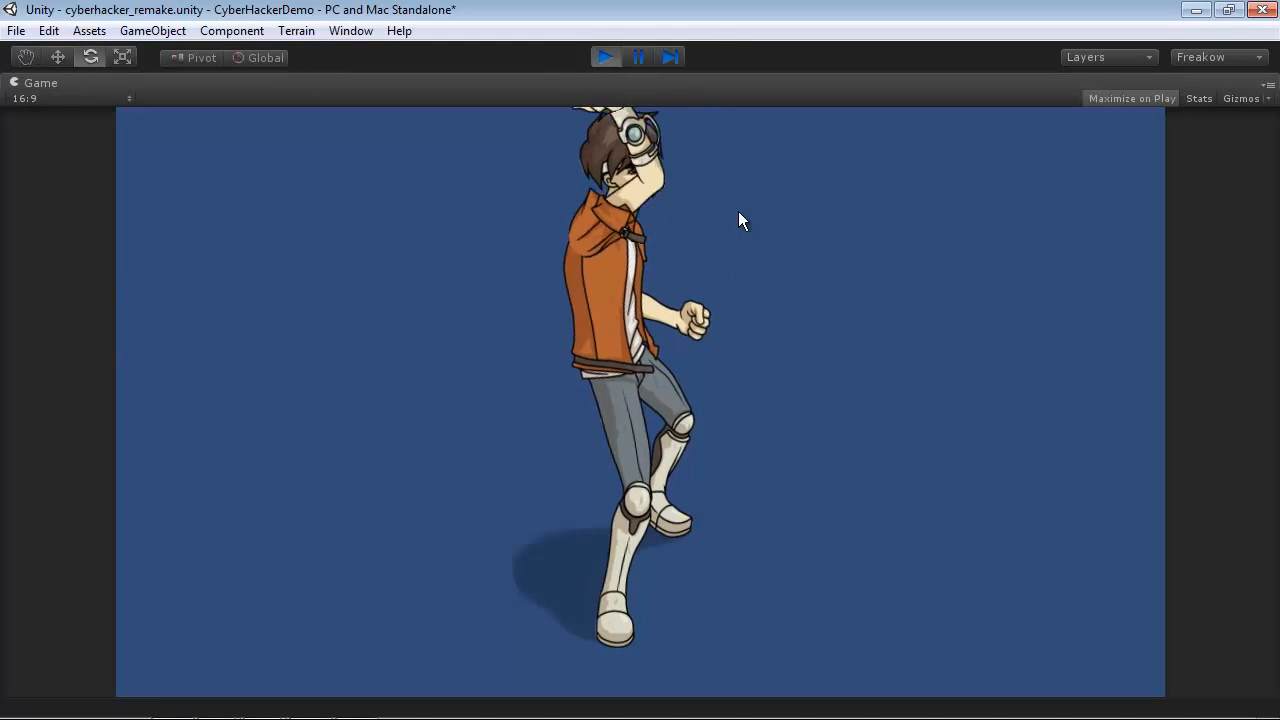
pyautogui.click(606, 57)
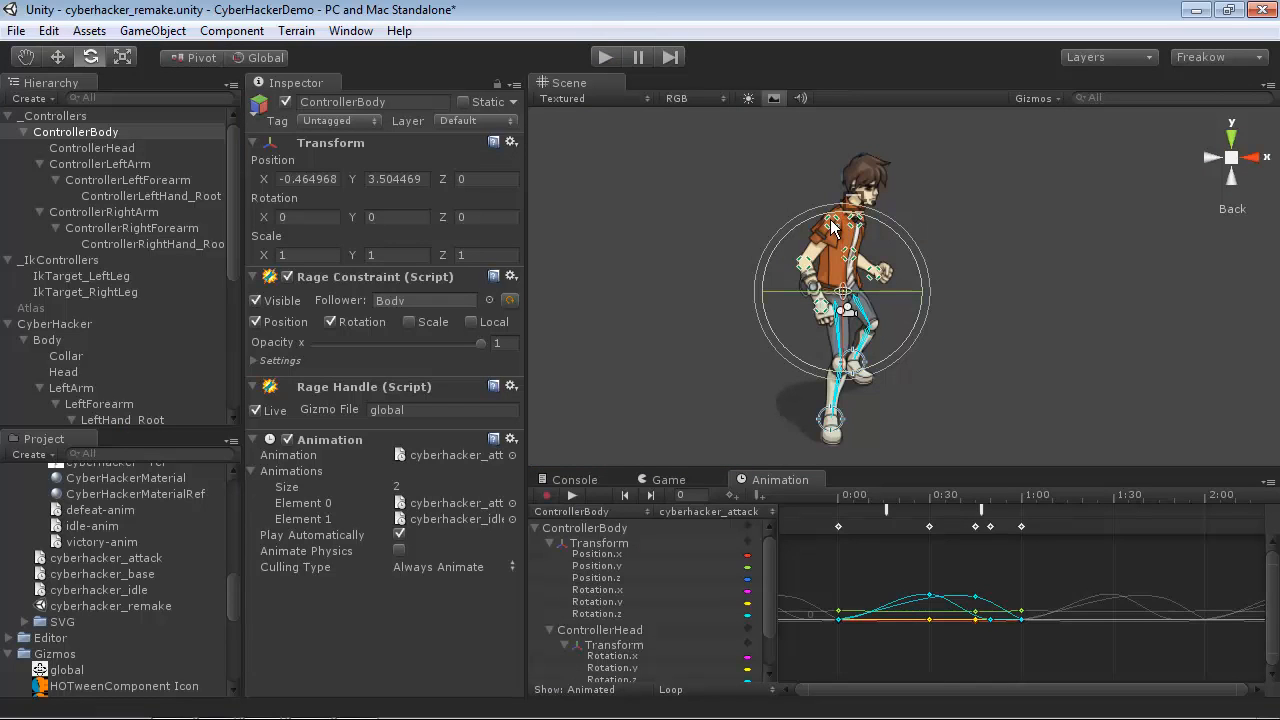
# Step: Rotate ControllerRightArm to about 137° on Z, raising the right arm to inspect how it overlaps the collar
pyautogui.click(105, 164)
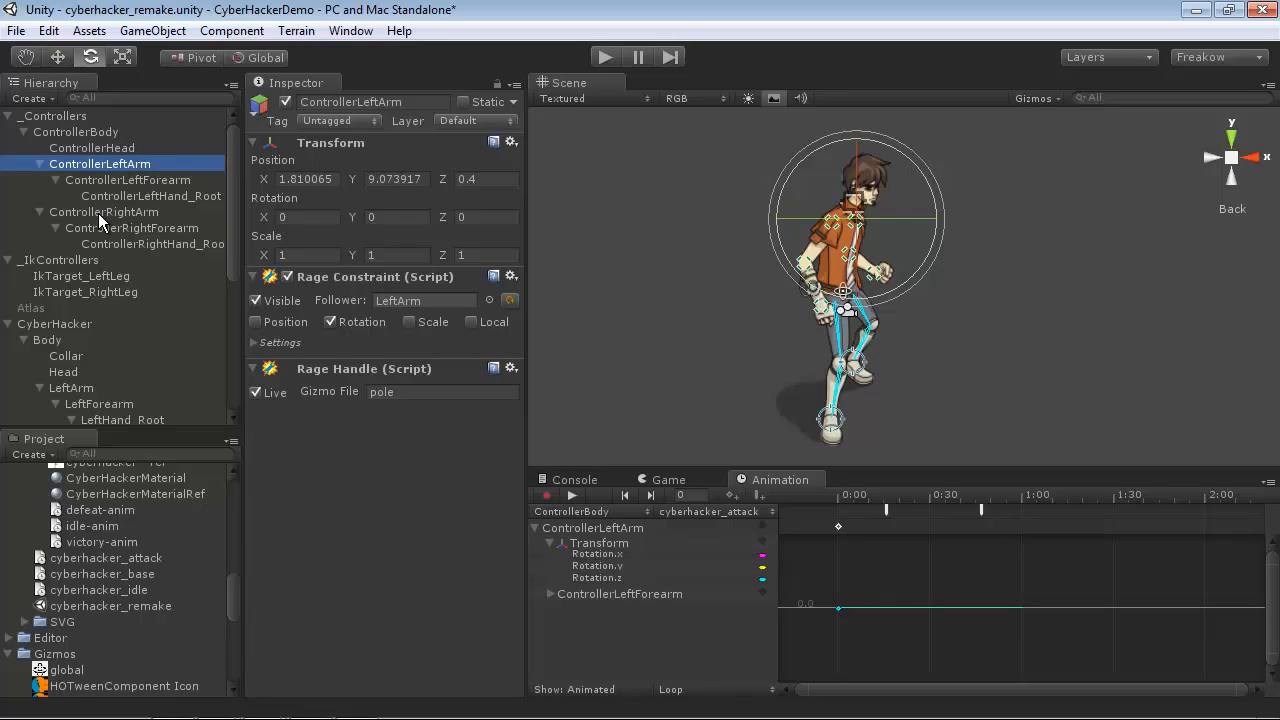
pyautogui.click(100, 212)
pyautogui.moveTo(895, 172); pyautogui.dragTo(504, 31)
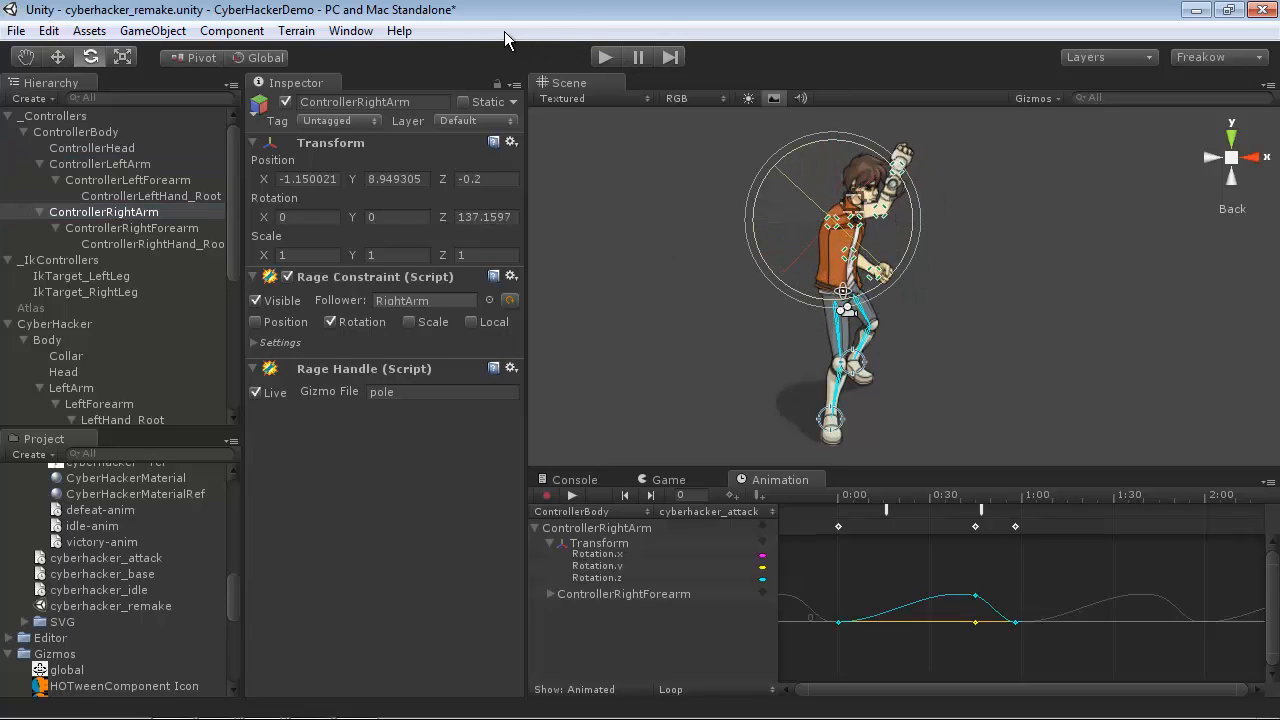
pyautogui.keyDown('alt'); pyautogui.moveTo(886, 229); pyautogui.dragTo(888, 286, button='middle'); pyautogui.keyUp('alt')
pyautogui.keyDown('alt'); pyautogui.moveTo(888, 286); pyautogui.dragTo(670, 203, button='right'); pyautogui.keyUp('alt')
# Step: Set the Collar's Z position to -0.1 so it sits behind the raised right arm
pyautogui.click(744, 225)
pyautogui.click(788, 226)
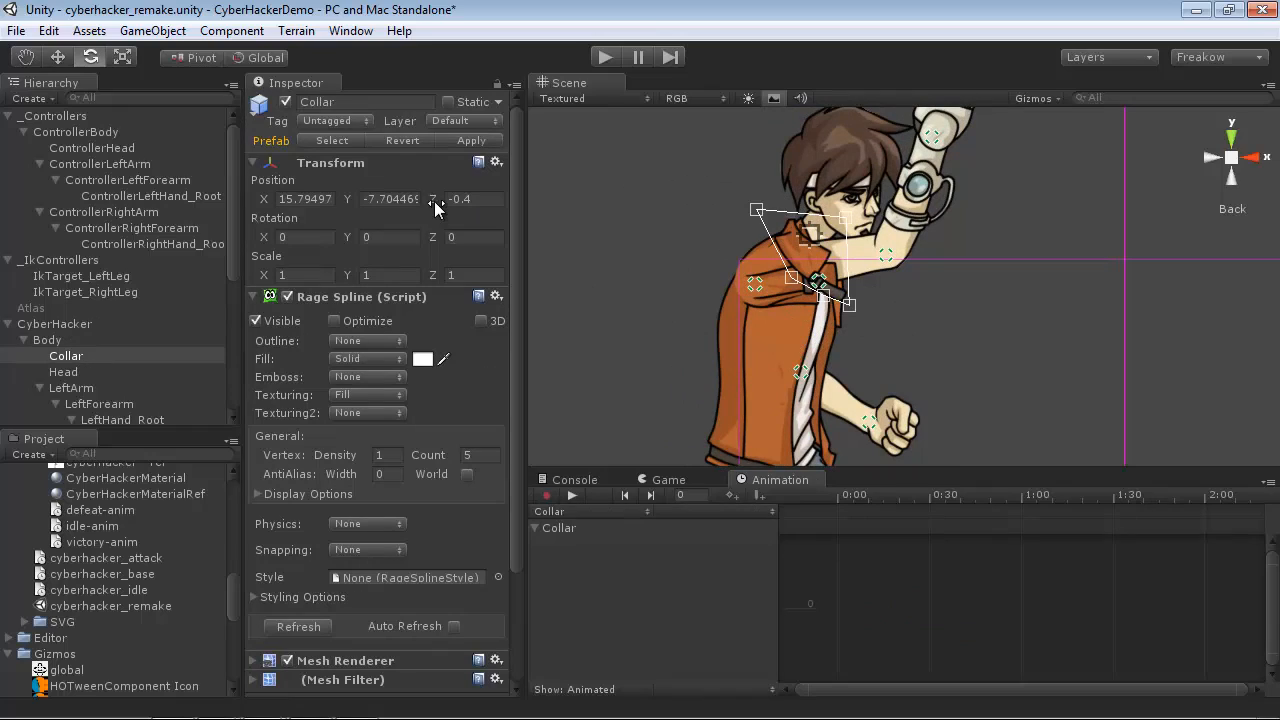
pyautogui.moveTo(437, 204); pyautogui.dragTo(452, 207)
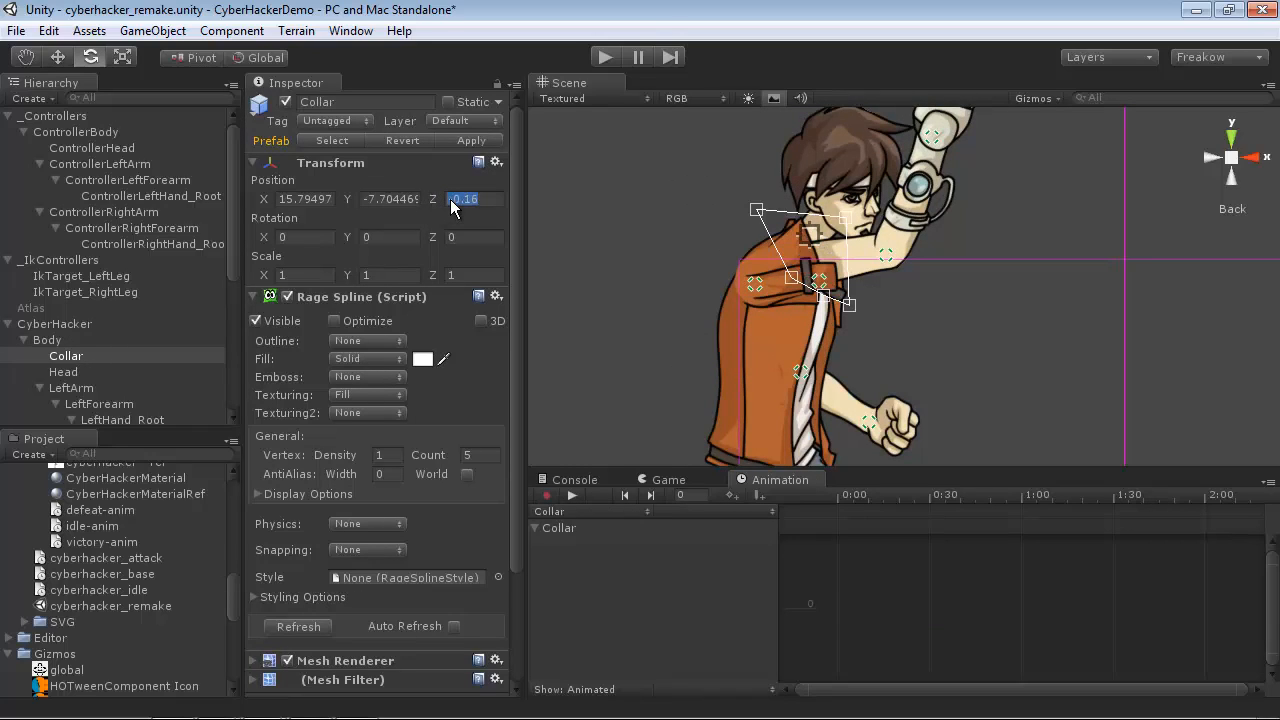
pyautogui.click(452, 200)
pyautogui.moveTo(465, 201); pyautogui.dragTo(484, 202)
pyautogui.write('1')
# Step: Reset ControllerRightArm's Z rotation to 0
pyautogui.click(755, 292)
pyautogui.click(754, 285)
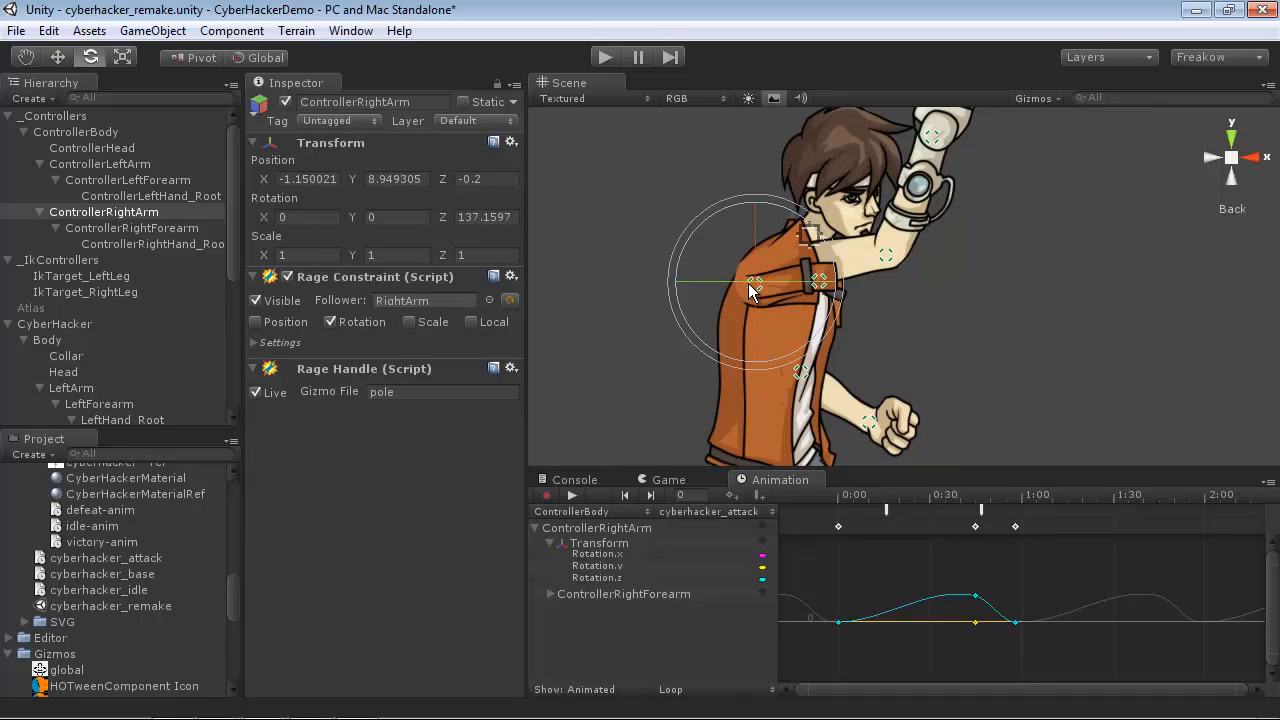
pyautogui.click(492, 216)
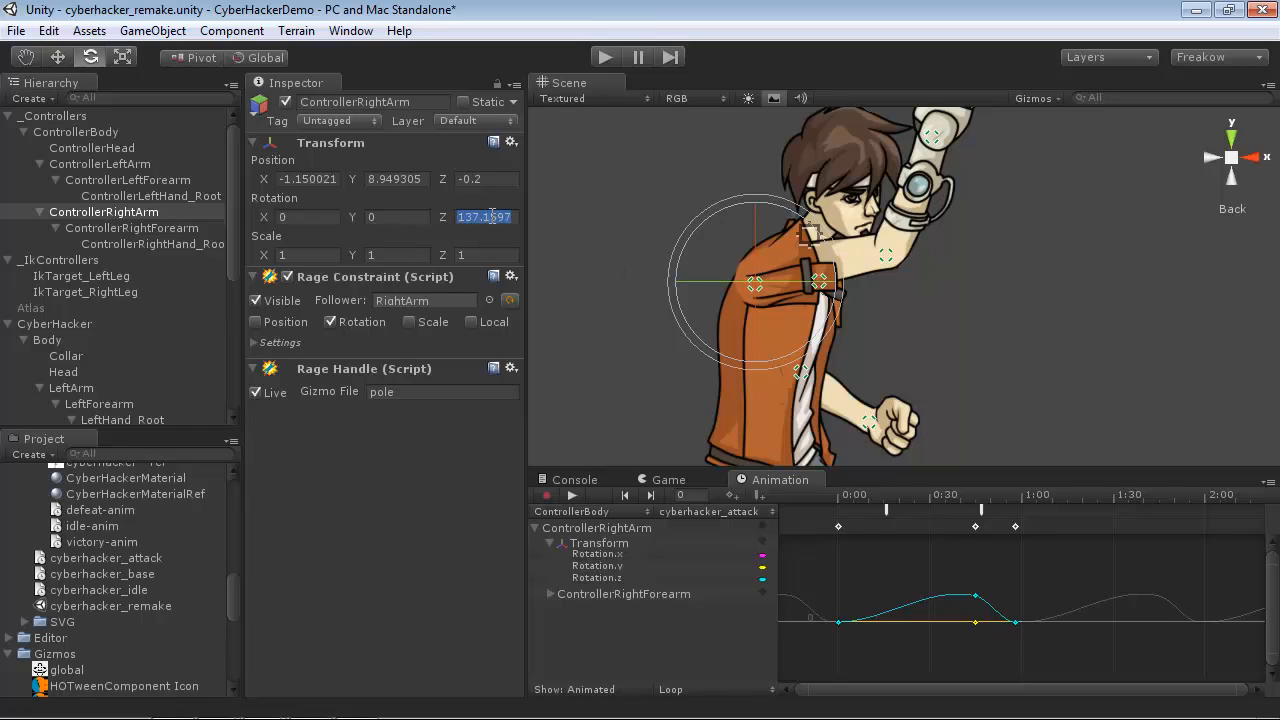
pyautogui.write('0')
pyautogui.press('Return')
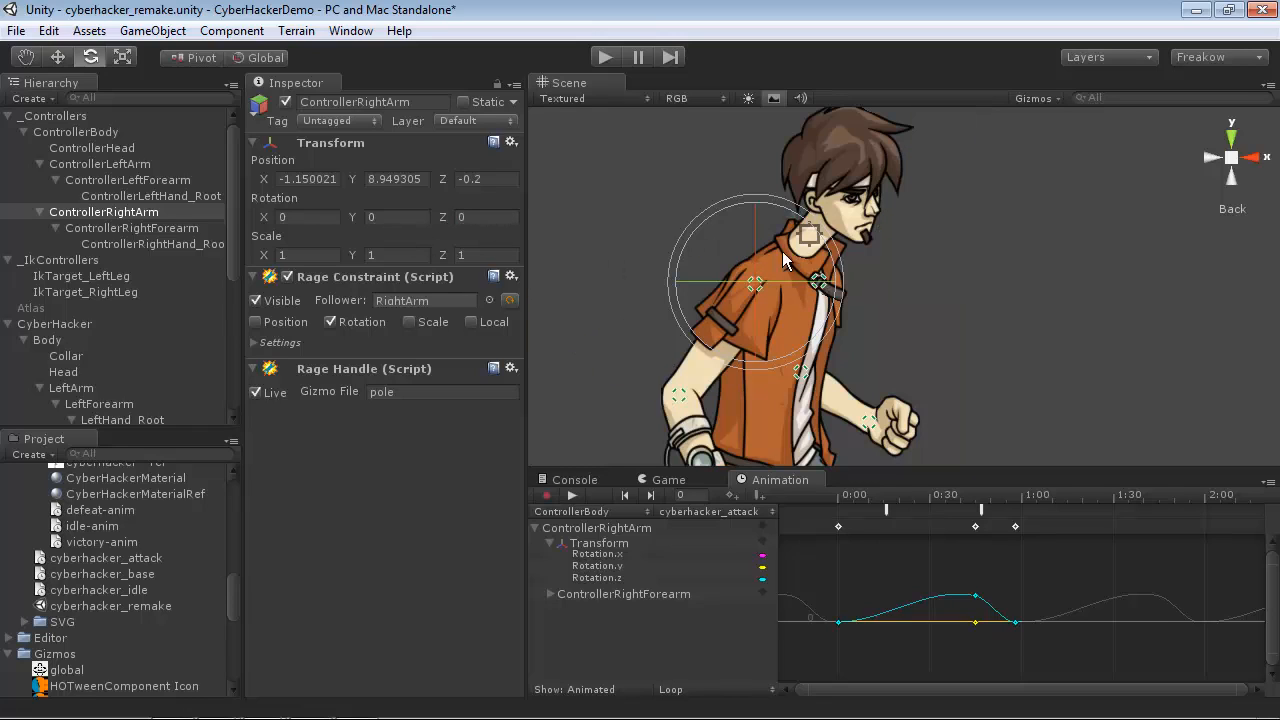
# Step: Set the Head's Z position to -0.05 and clear the selection
pyautogui.click(64, 372)
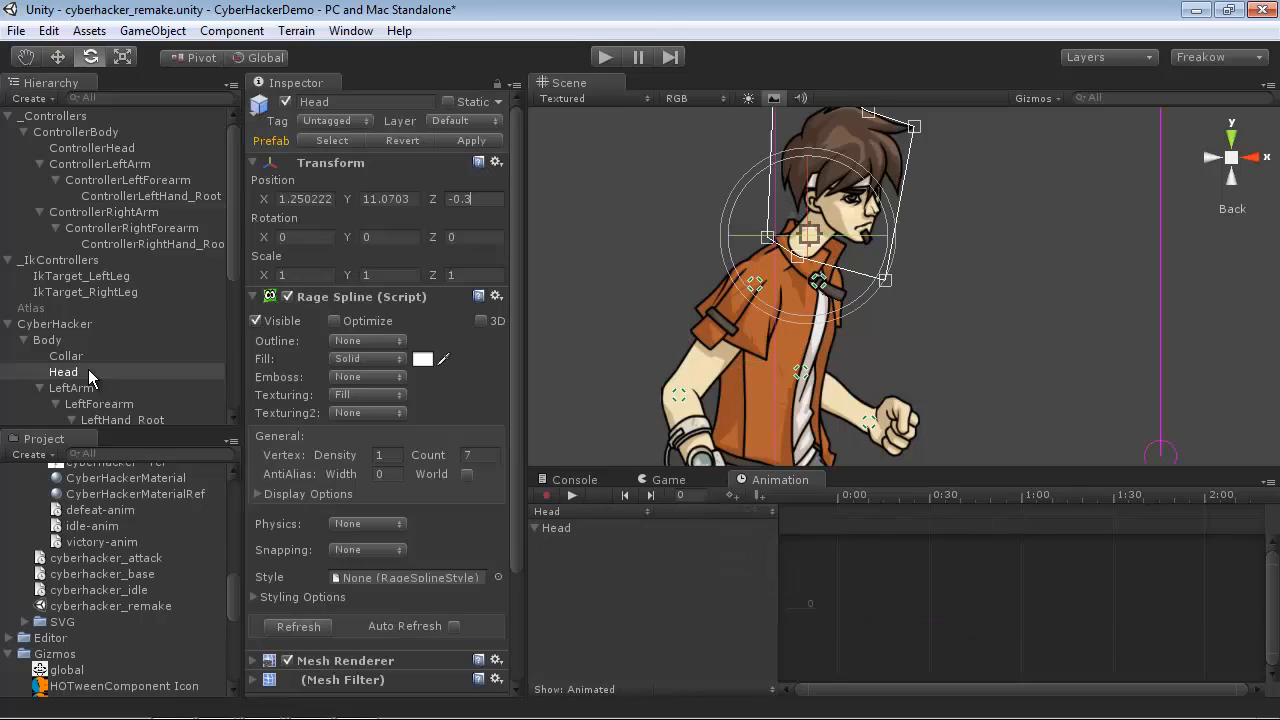
pyautogui.click(89, 372)
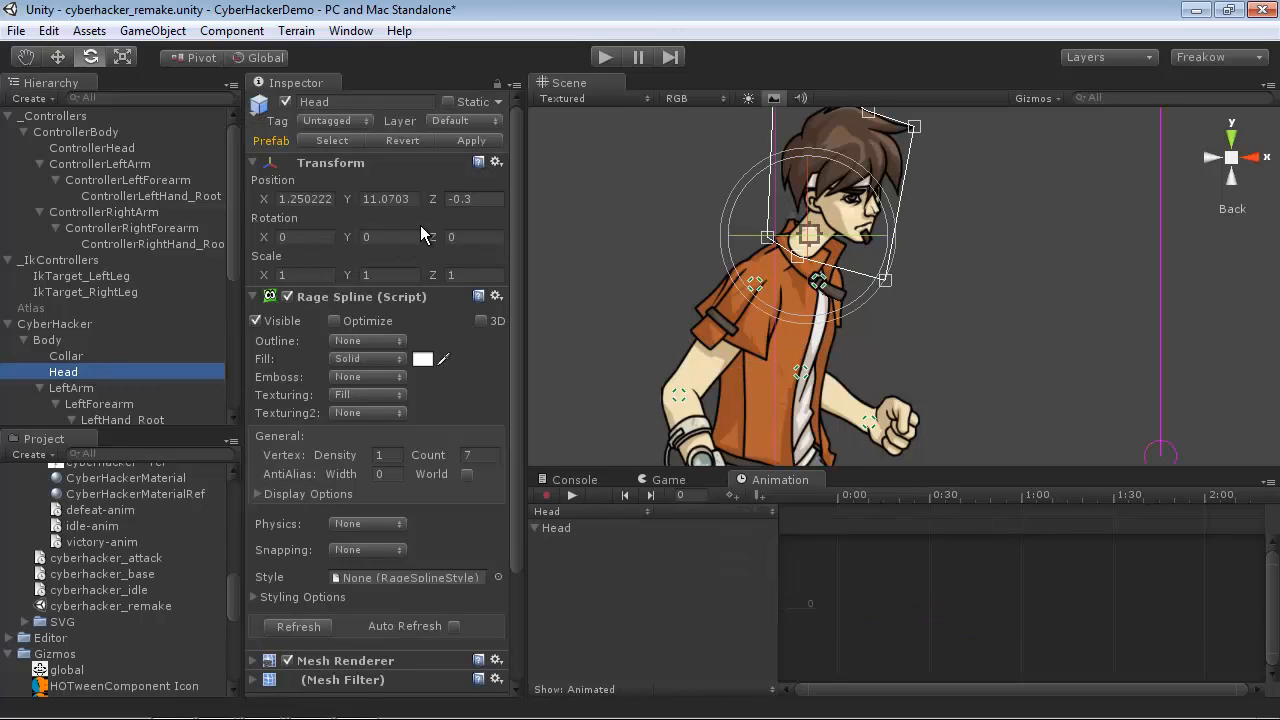
pyautogui.click(472, 198)
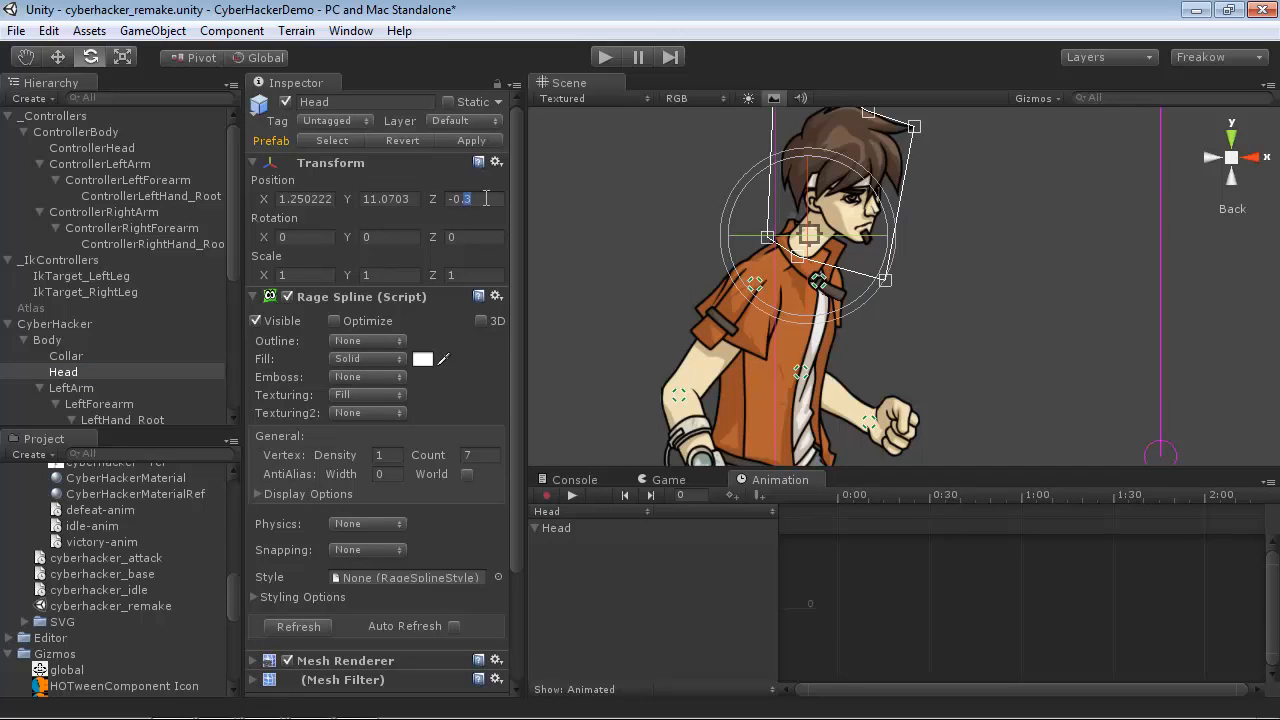
pyautogui.write('05')
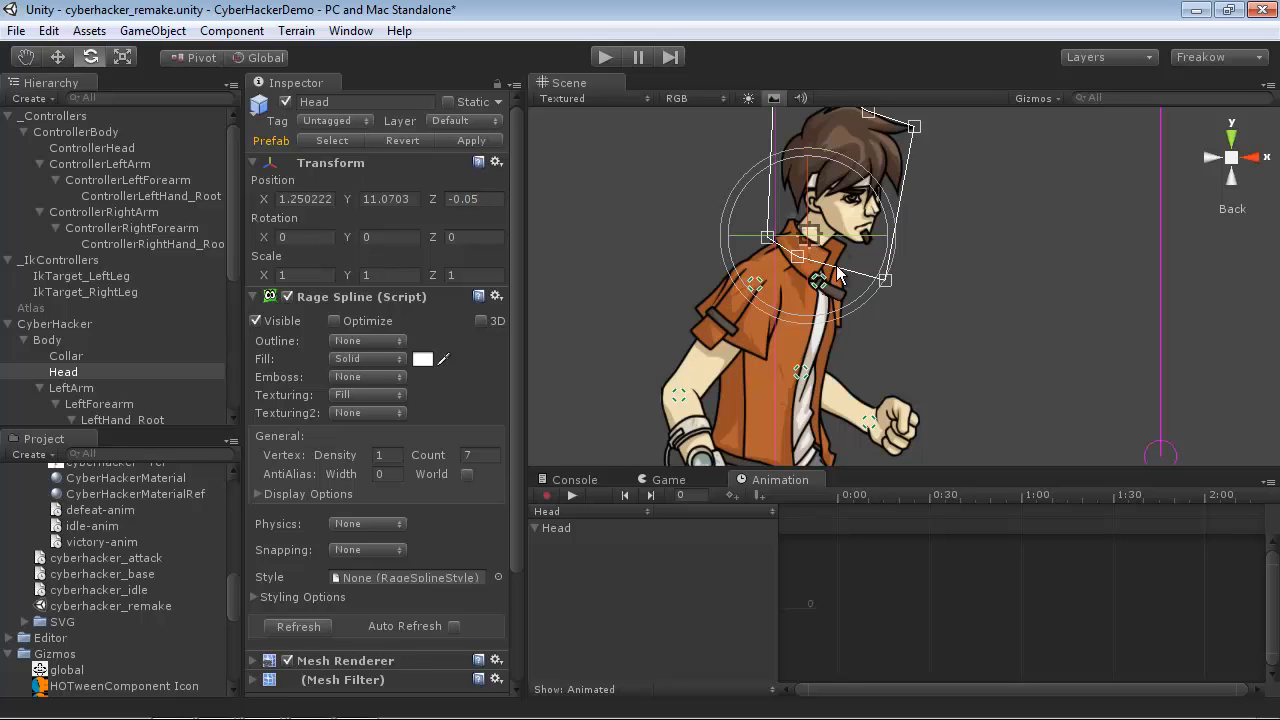
pyautogui.click(48, 340)
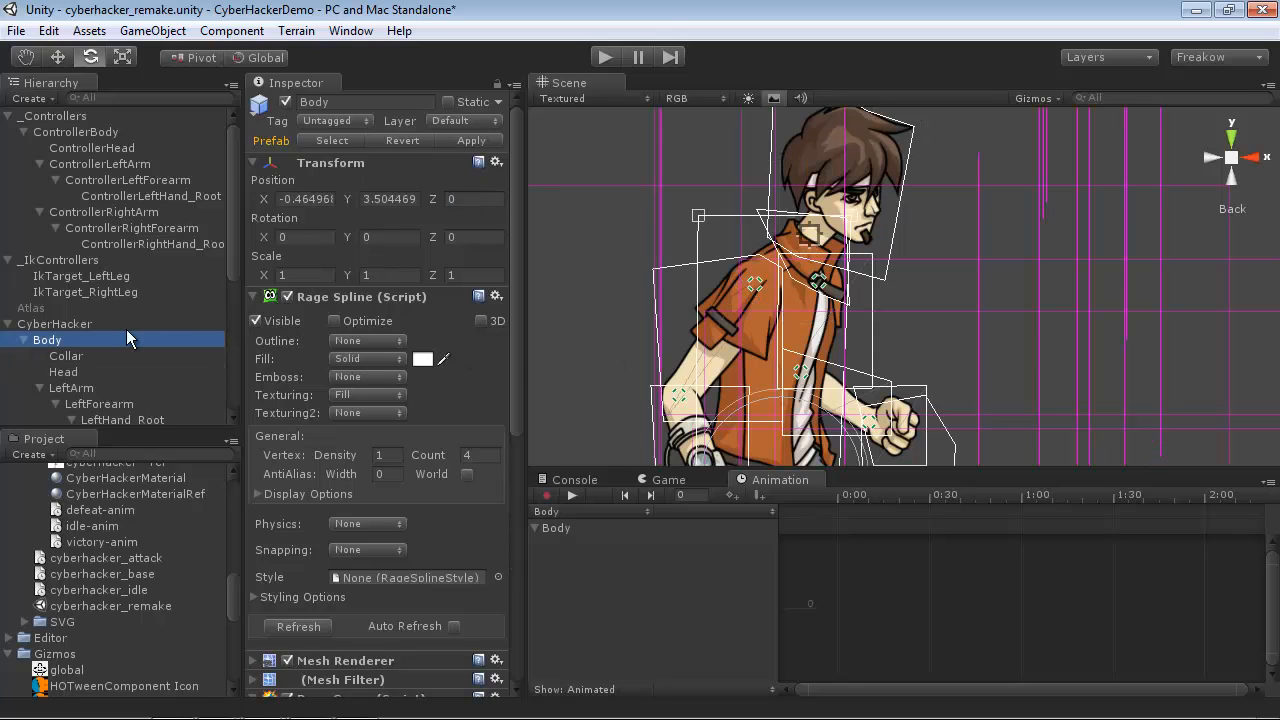
pyautogui.click(641, 230)
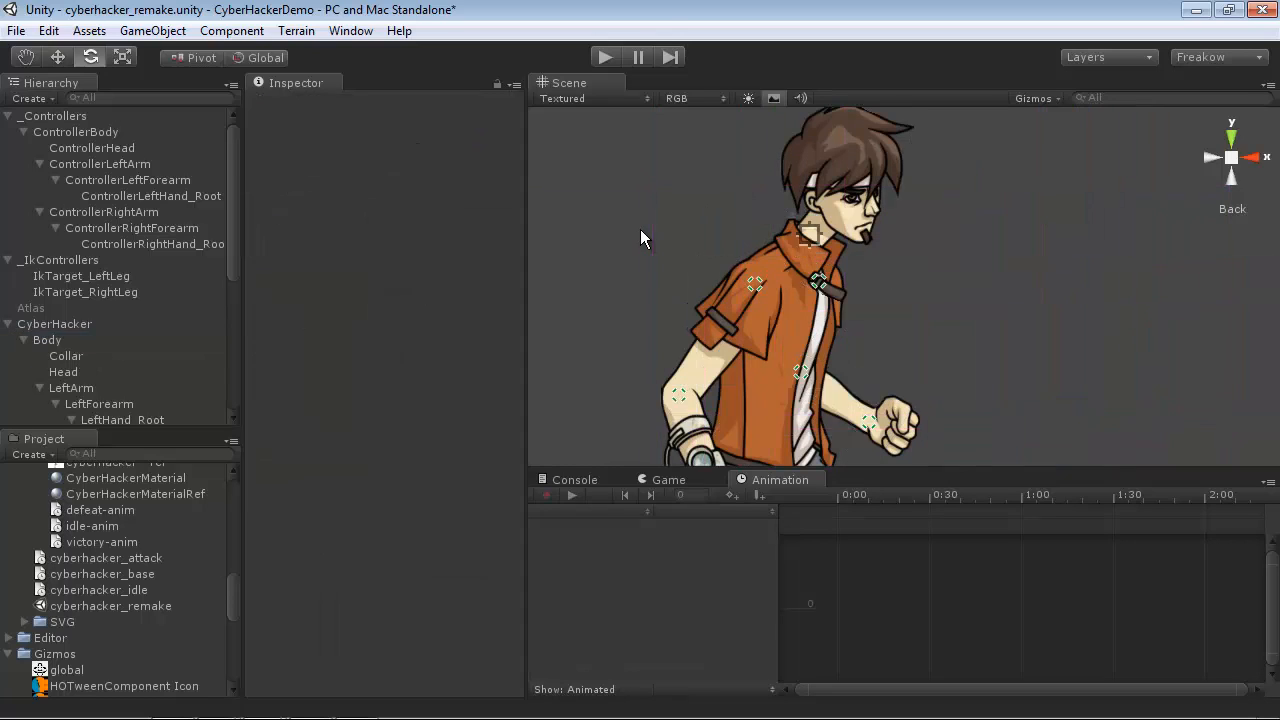
# Step: Raise the right arm by rotating ControllerRightArm to test the collar and head layering, and undo the rotation
pyautogui.click(756, 280)
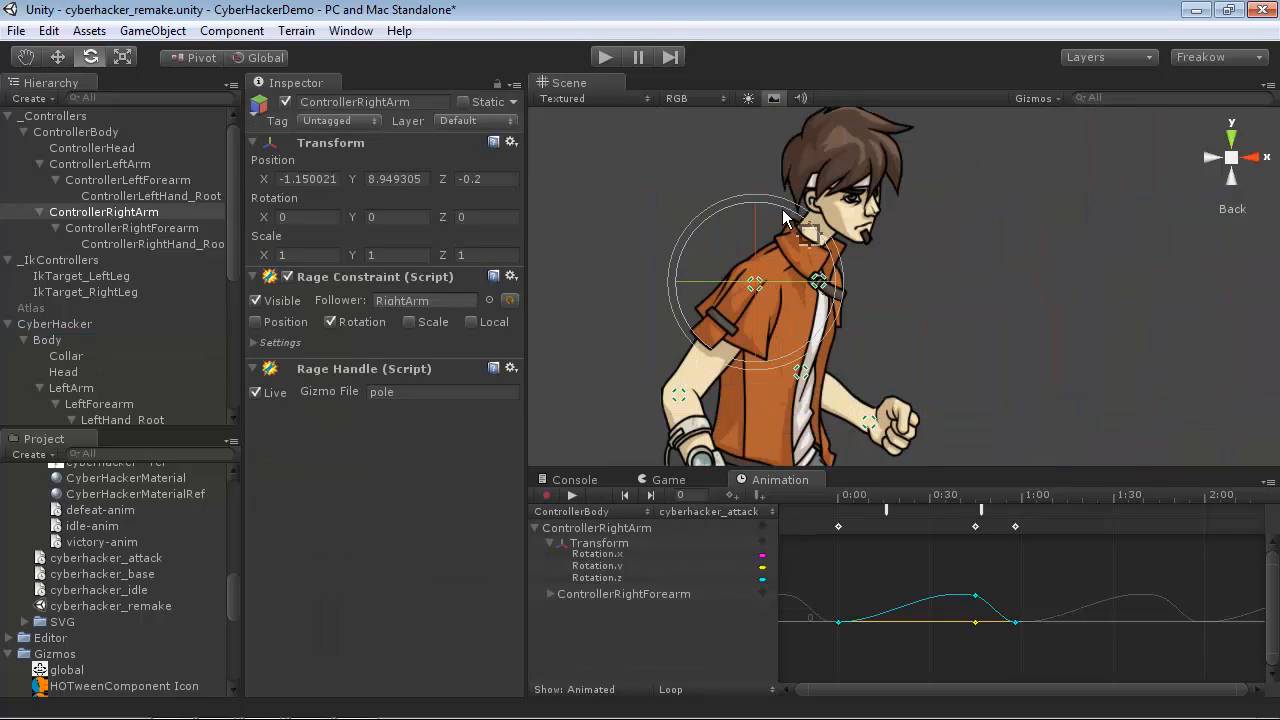
pyautogui.moveTo(765, 202); pyautogui.dragTo(343, 145)
pyautogui.hotkey('ctrl', 'z')
# Step: Run the game to preview the attack animation with the adjusted Collar and Head depths
pyautogui.click(605, 57)
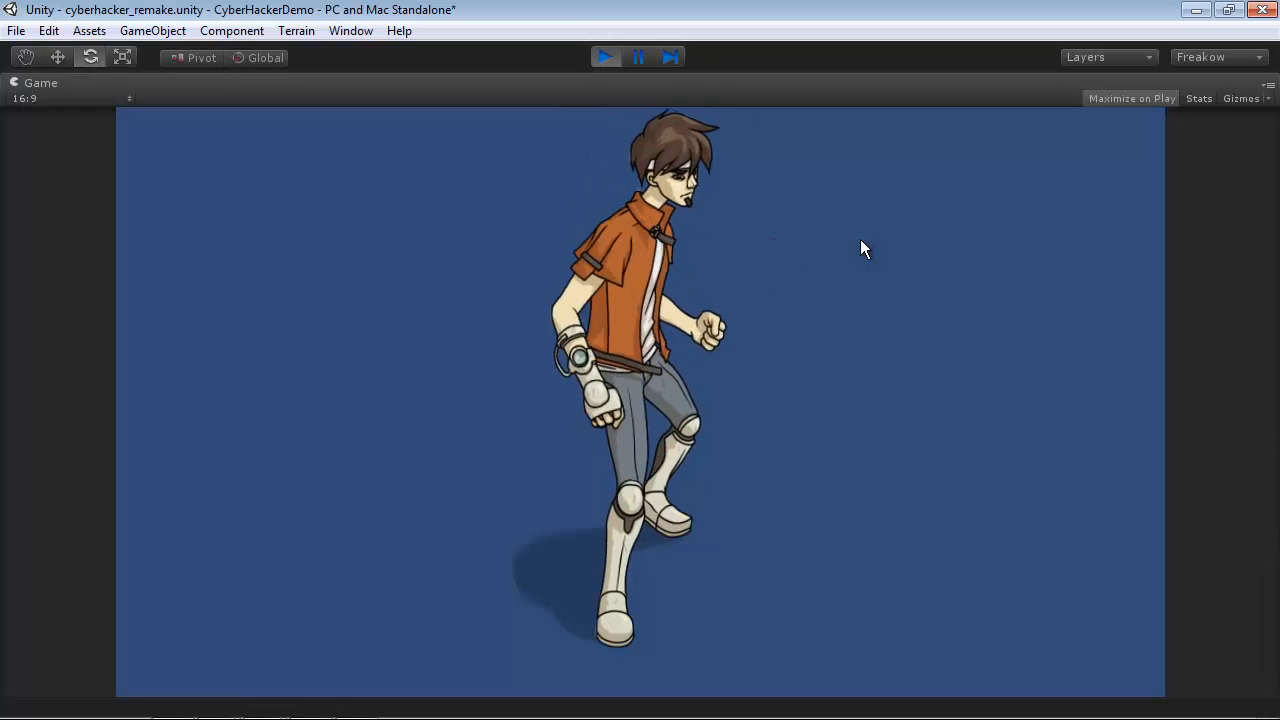